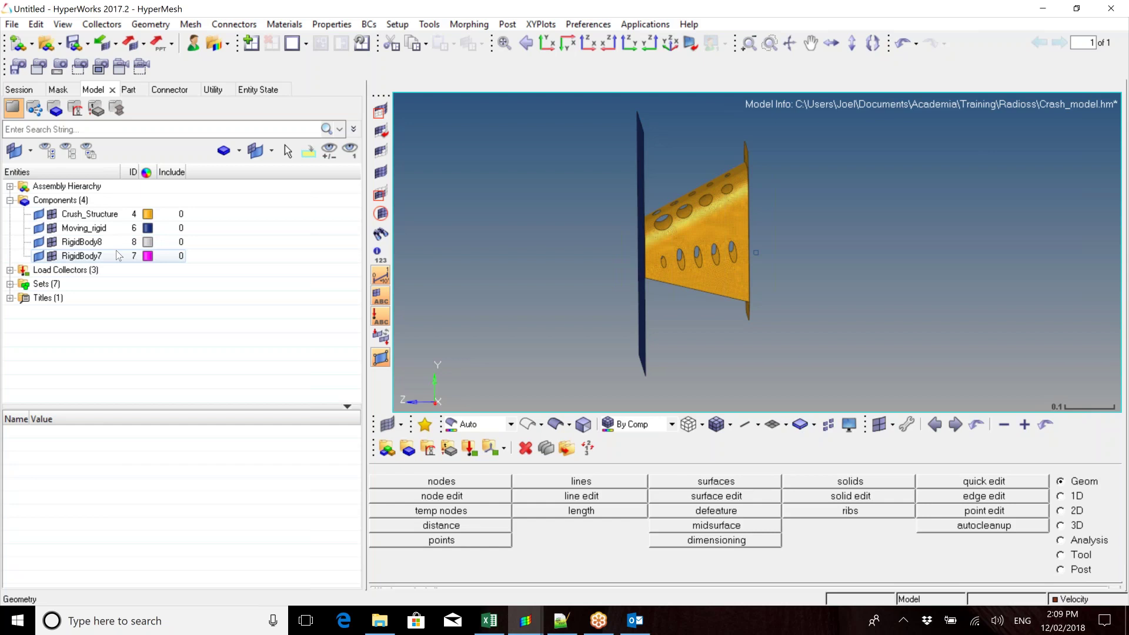
pyautogui.click(105, 217)
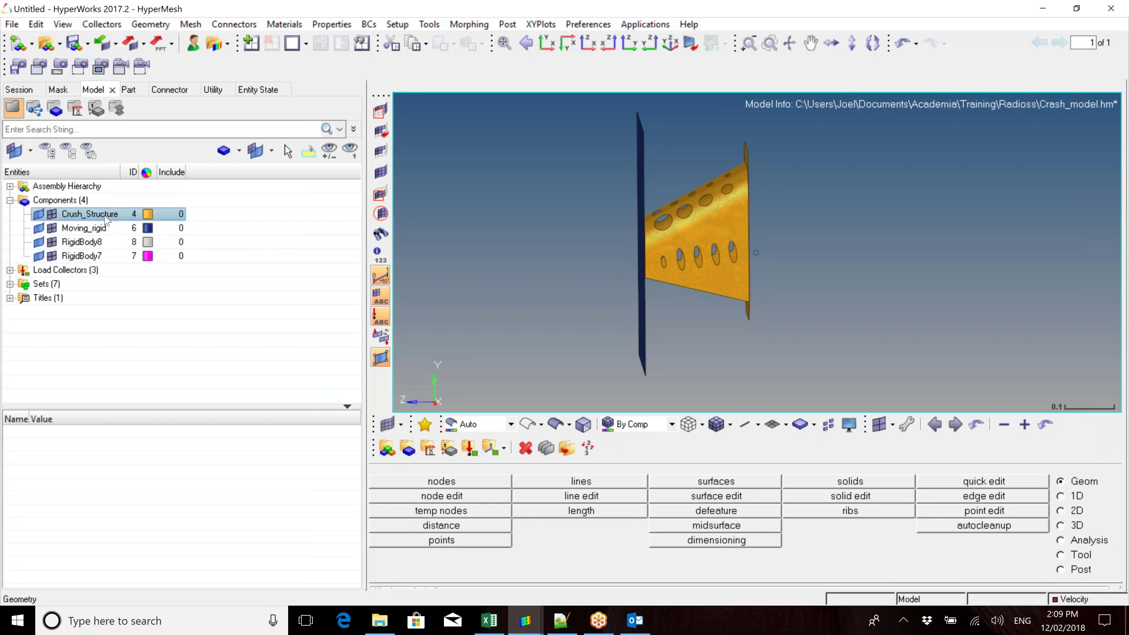
pyautogui.doubleClick(107, 218)
pyautogui.click(235, 241)
# Load the RADIOSS user profile with the Radioss2017 version
pyautogui.click(193, 43)
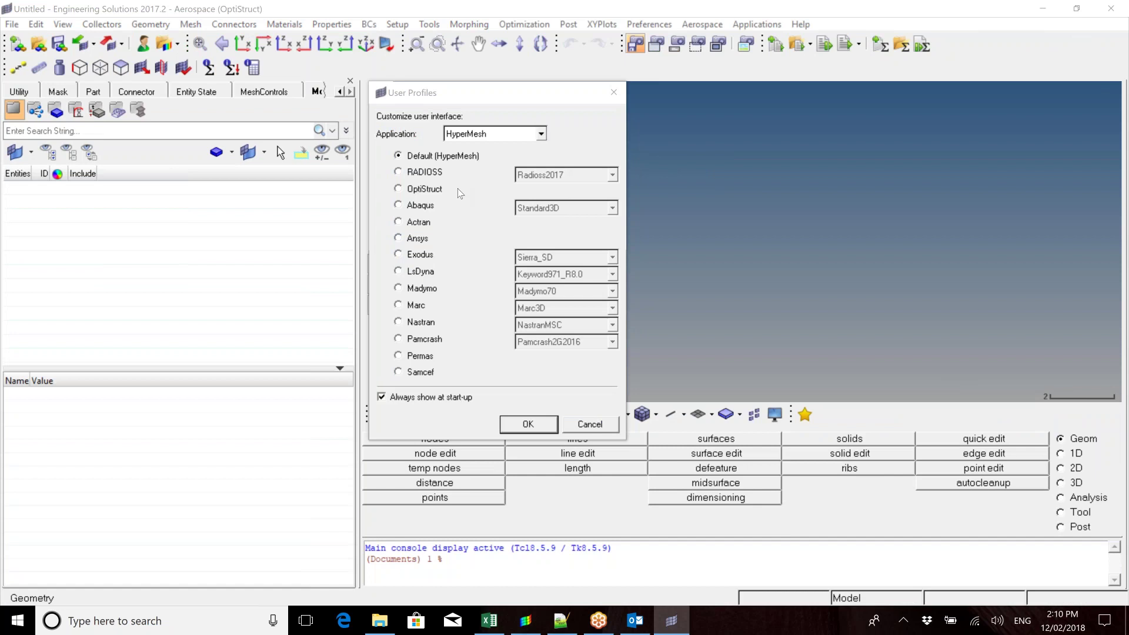
pyautogui.click(398, 172)
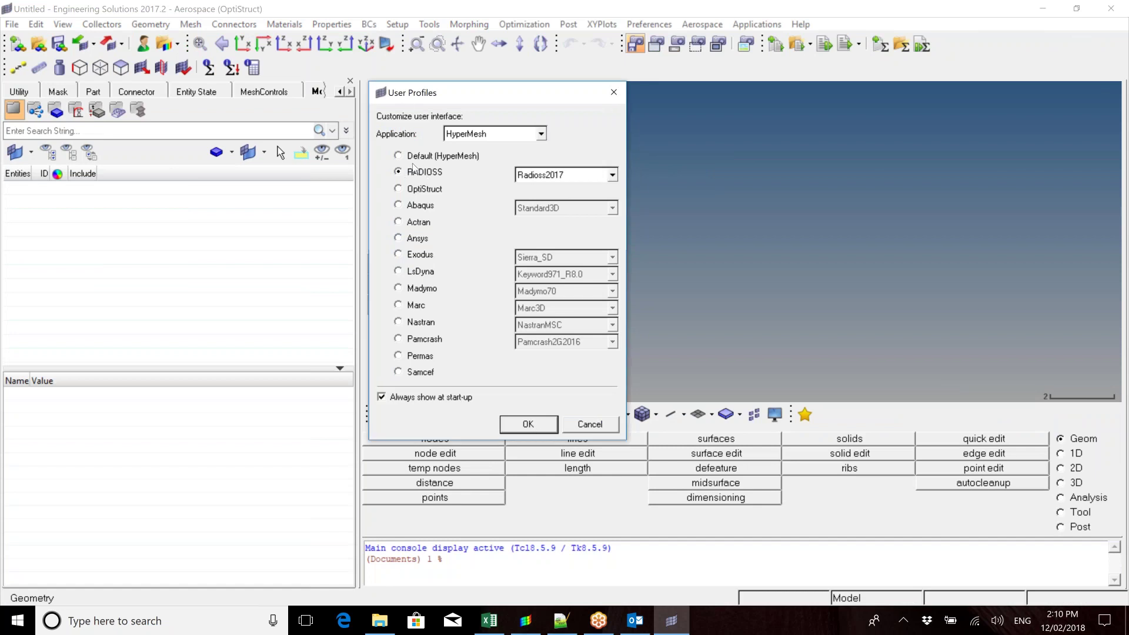
pyautogui.click(535, 424)
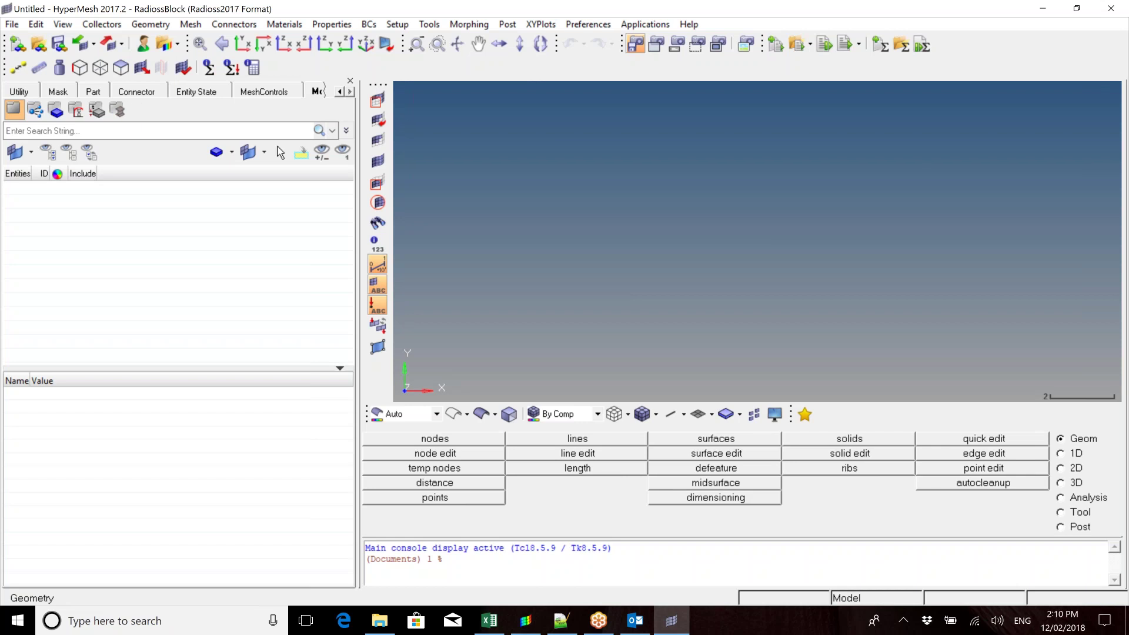
# Open the solver deck import settings
pyautogui.click(12, 25)
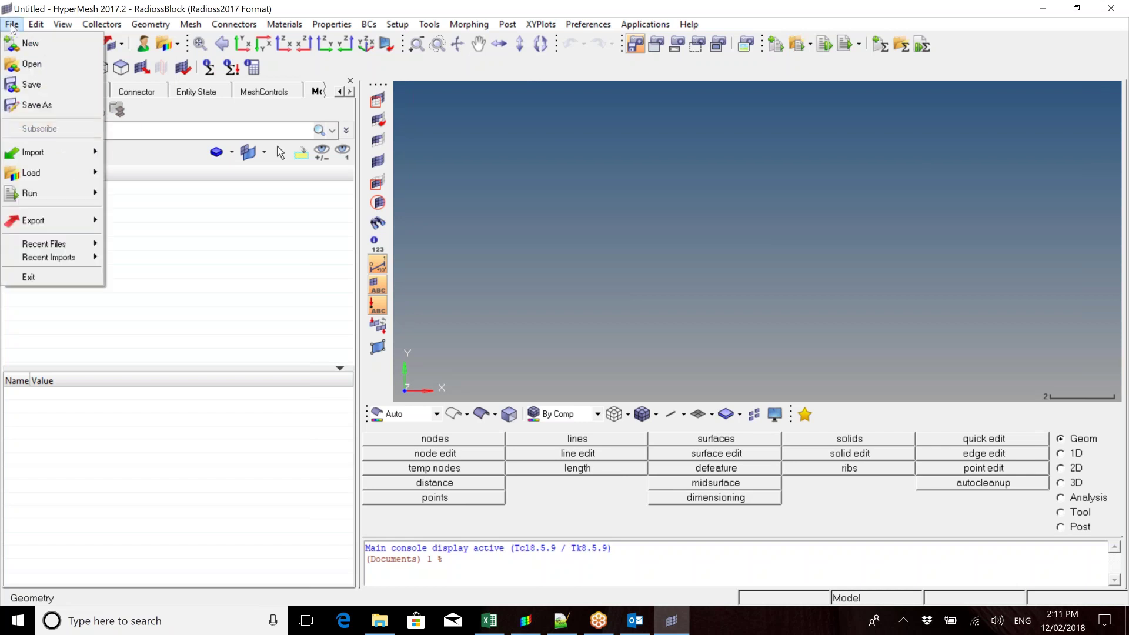
pyautogui.moveTo(73, 155)
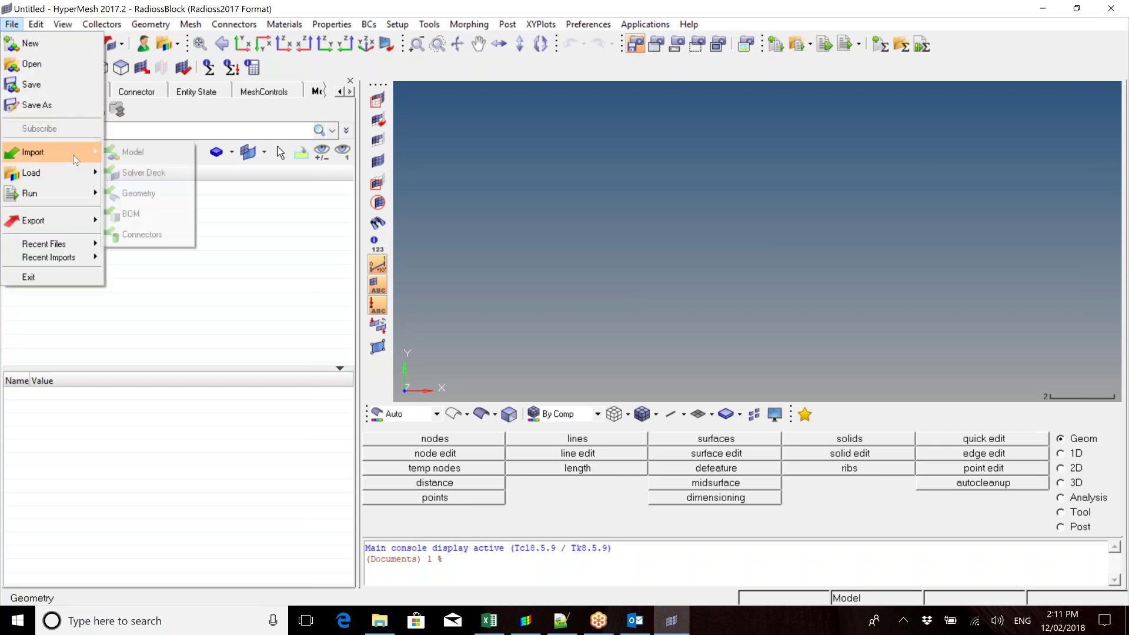
pyautogui.click(159, 171)
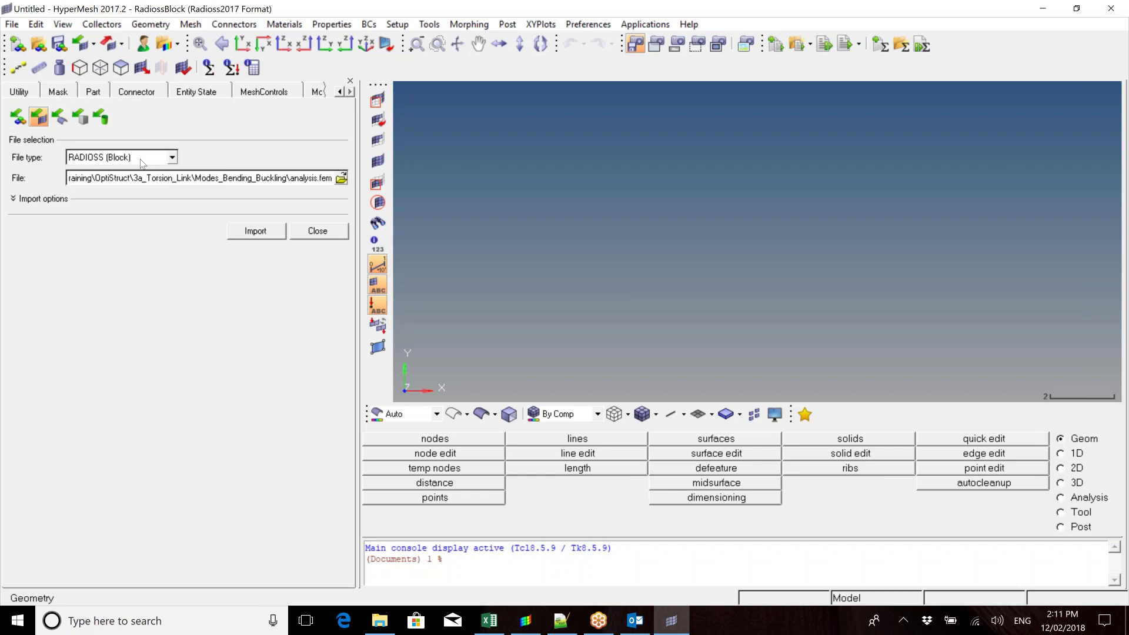
pyautogui.click(341, 178)
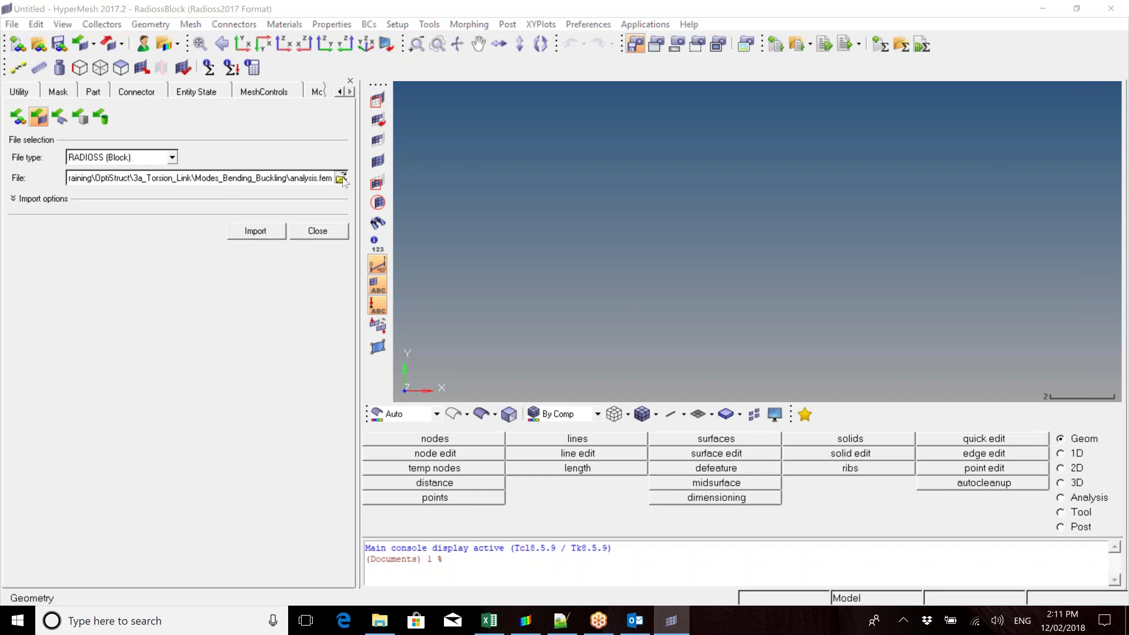
pyautogui.click(827, 150)
pyautogui.click(827, 150)
pyautogui.click(827, 150)
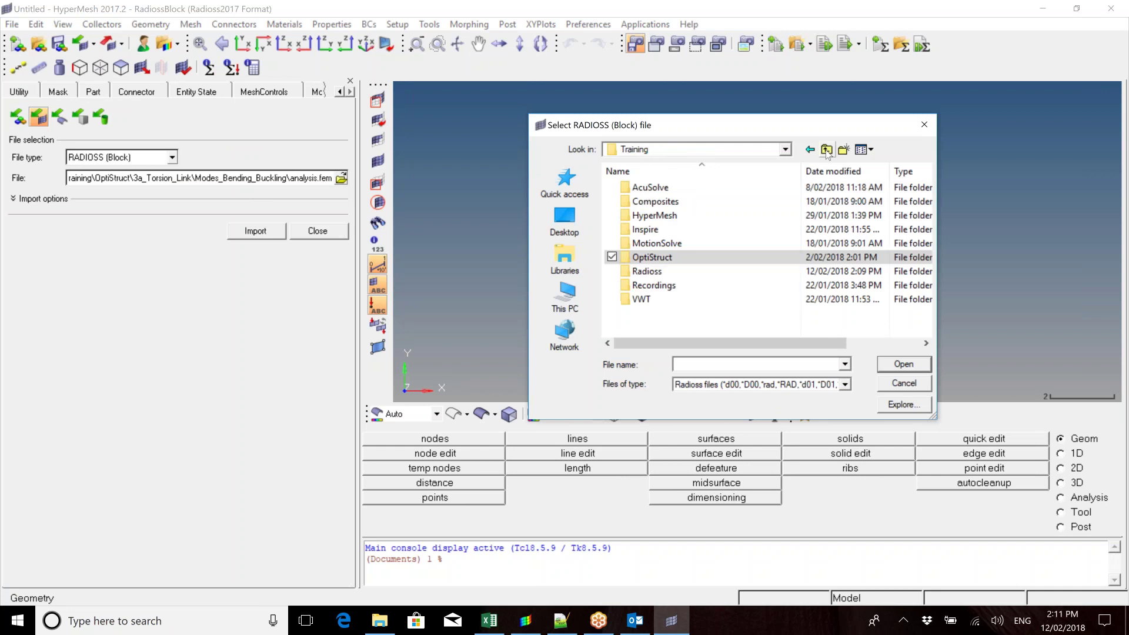
pyautogui.doubleClick(670, 273)
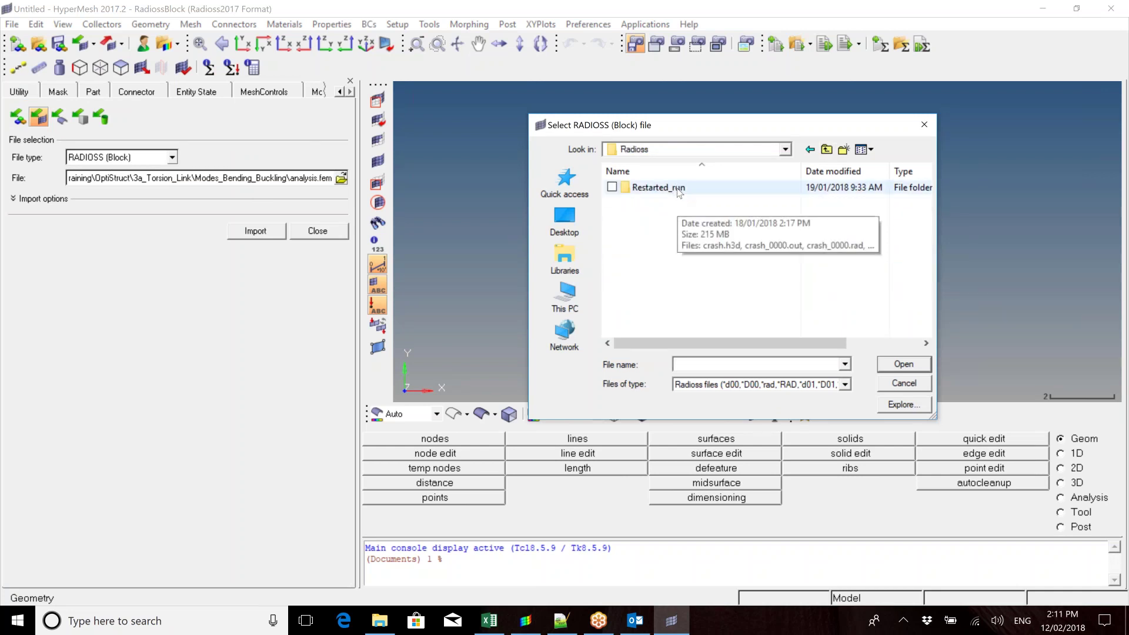
pyautogui.click(677, 188)
pyautogui.doubleClick(677, 189)
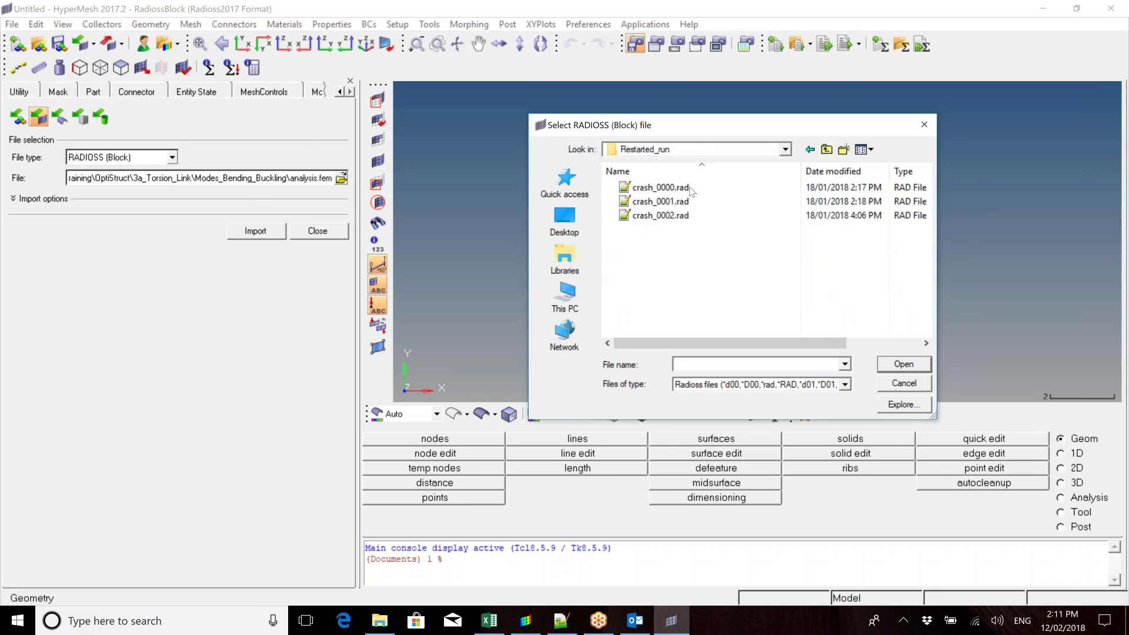
pyautogui.doubleClick(691, 188)
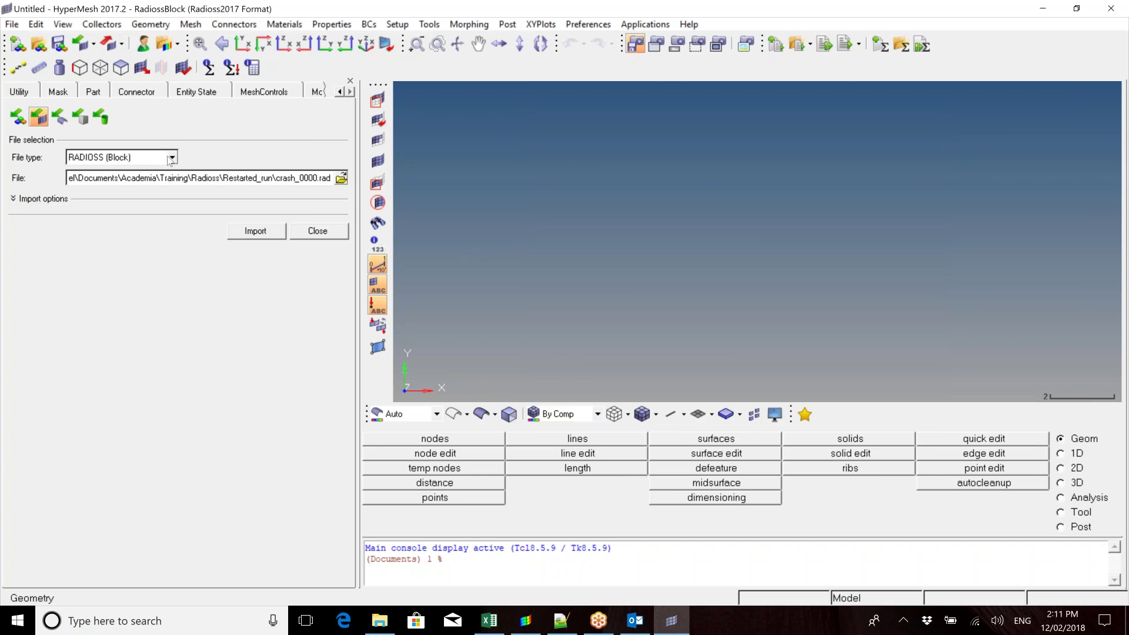
# Switch to importing a HyperMesh model, clear the listed file, and import Crash_model.hm from the Radioss training folder
pyautogui.click(18, 117)
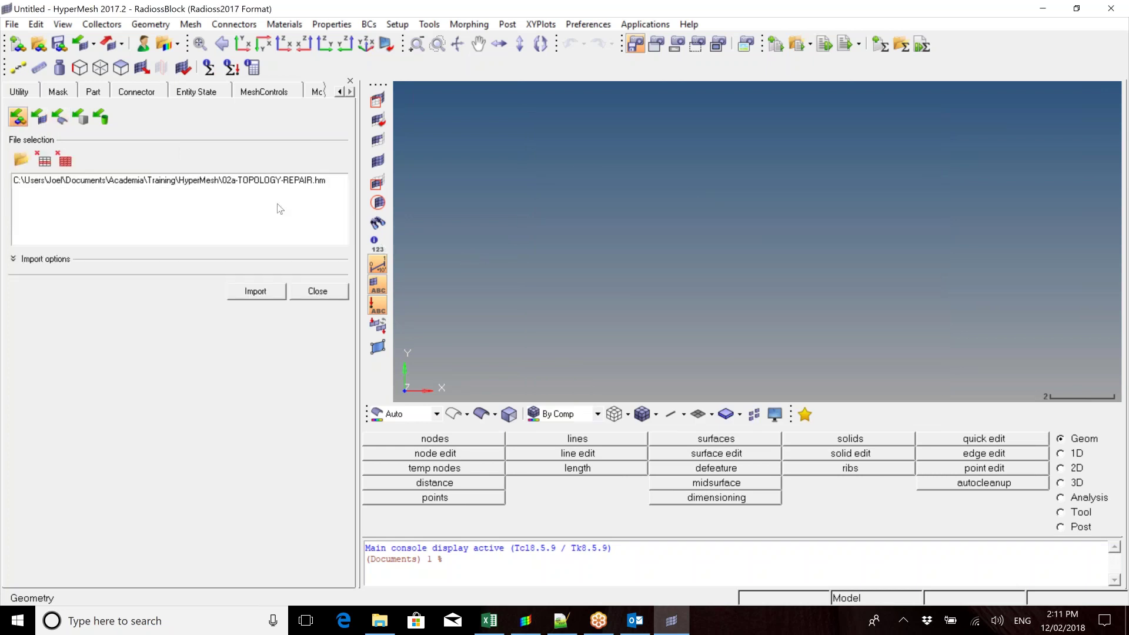
pyautogui.click(52, 179)
pyautogui.click(39, 162)
pyautogui.click(21, 160)
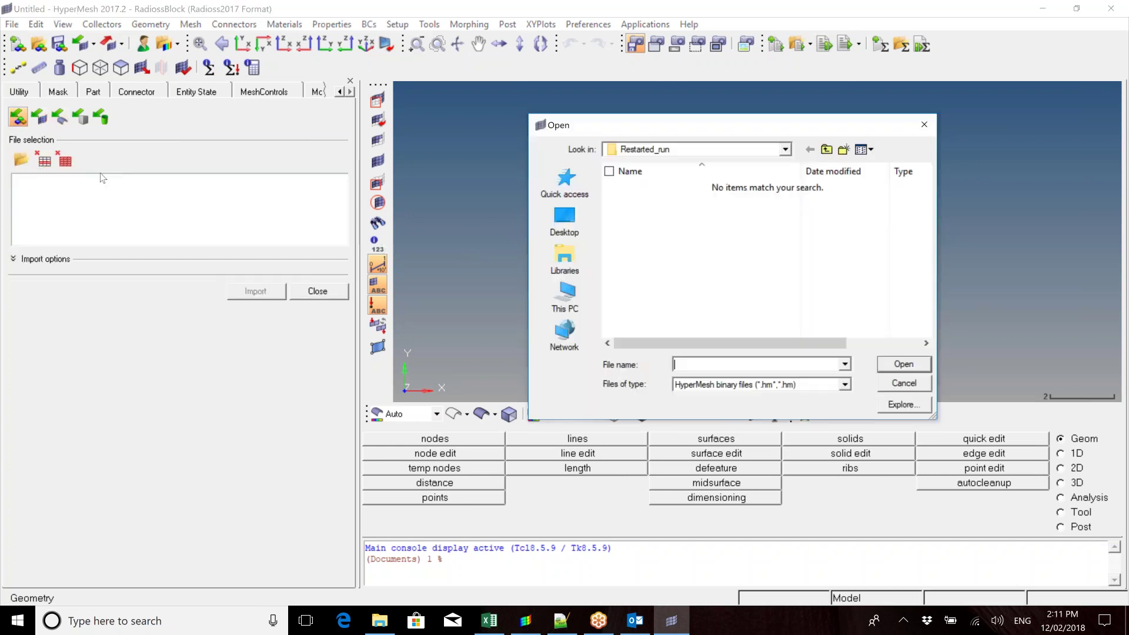
pyautogui.click(826, 150)
pyautogui.doubleClick(706, 202)
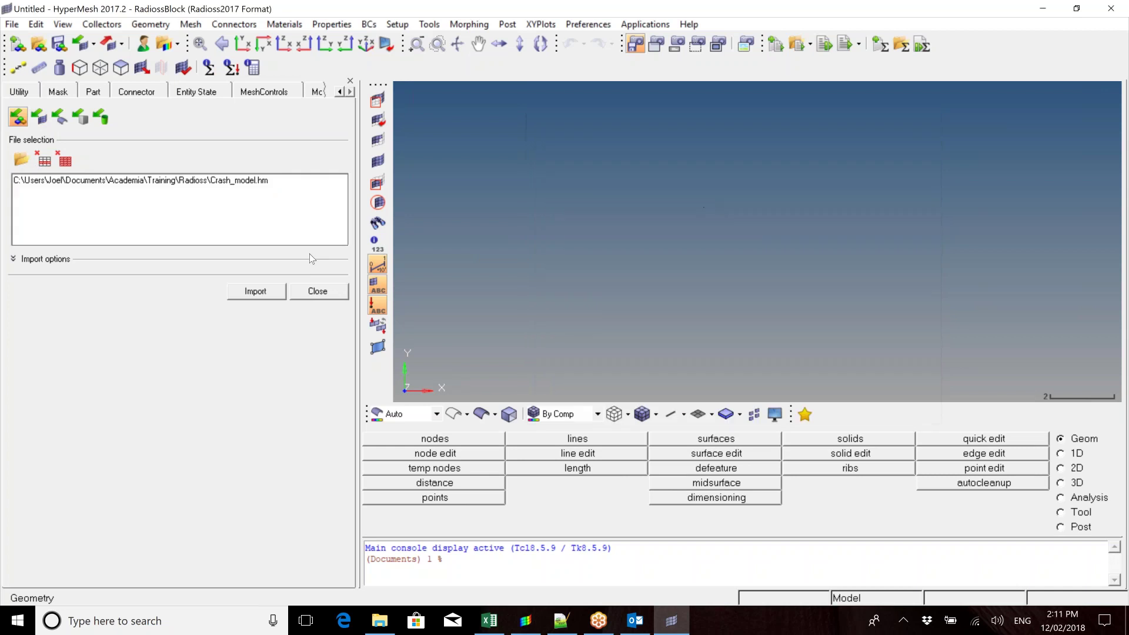
pyautogui.click(259, 291)
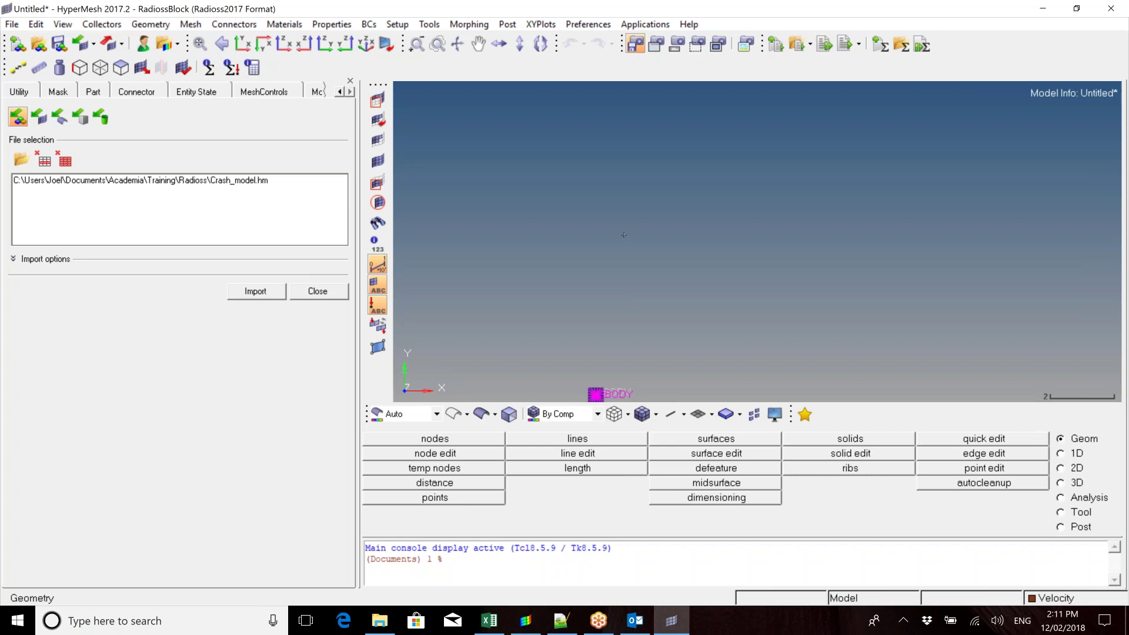
# Close the import settings and bring the imported crash model into view at an angle showing the crush structure between the plates
pyautogui.keyDown('ctrl'); pyautogui.moveTo(606, 396); pyautogui.dragTo(609, 386); pyautogui.keyUp('ctrl')
pyautogui.keyDown('ctrl'); pyautogui.moveTo(609, 386); pyautogui.dragTo(635, 254, button='right'); pyautogui.keyUp('ctrl')
pyautogui.keyDown('ctrl'); pyautogui.scroll(4, 637, 252); pyautogui.keyUp('ctrl')
pyautogui.keyDown('ctrl'); pyautogui.scroll(5, 636, 252); pyautogui.keyUp('ctrl')
pyautogui.keyDown('ctrl'); pyautogui.moveTo(637, 252); pyautogui.dragTo(994, 245); pyautogui.keyUp('ctrl')
pyautogui.click(318, 291)
pyautogui.keyDown('ctrl'); pyautogui.scroll(2, 630, 253); pyautogui.keyUp('ctrl')
pyautogui.keyDown('ctrl'); pyautogui.scroll(-2, 630, 253); pyautogui.keyUp('ctrl')
pyautogui.keyDown('ctrl'); pyautogui.moveTo(631, 252); pyautogui.dragTo(704, 239); pyautogui.keyUp('ctrl')
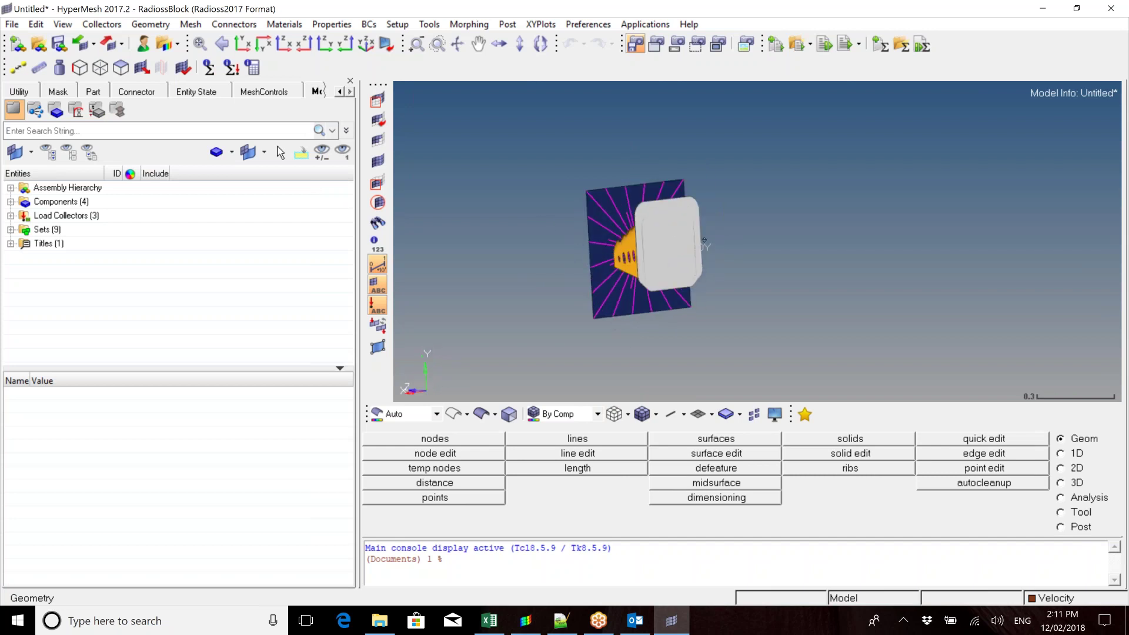
pyautogui.scroll(2, 628, 262)
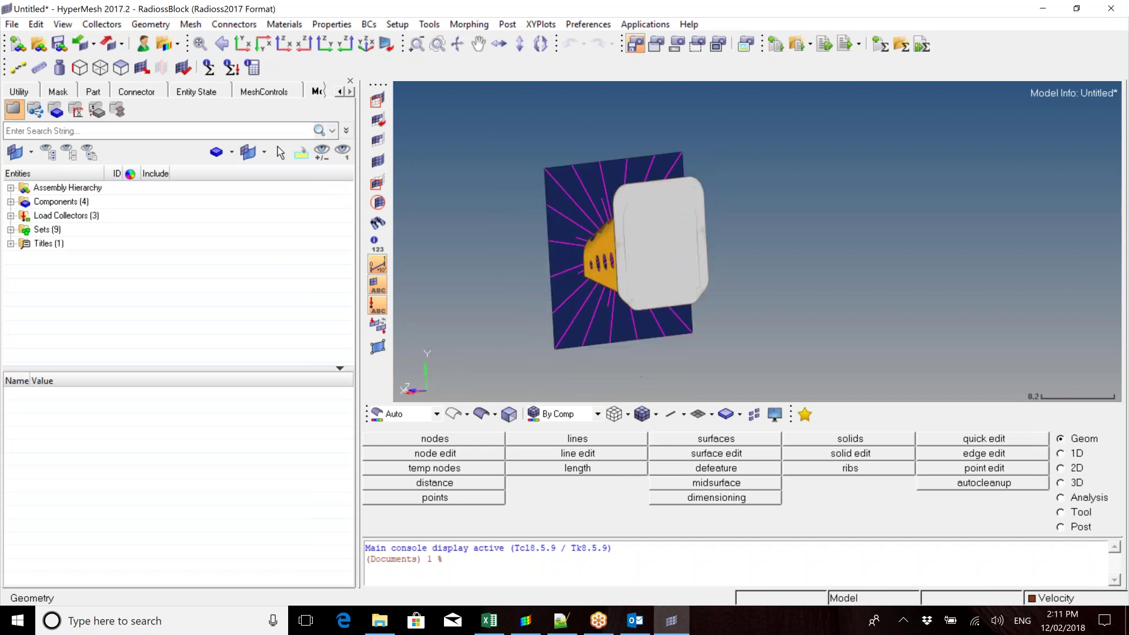
# Set the card image of the Crush_Structure and Moving_rigid components to Part
pyautogui.click(11, 202)
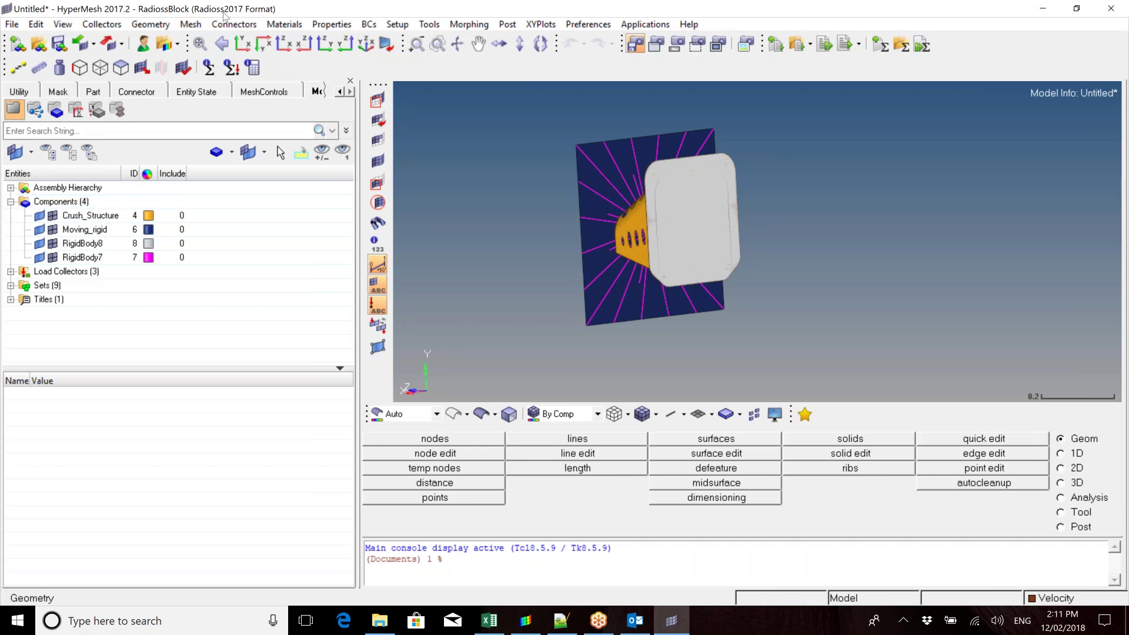
pyautogui.click(99, 222)
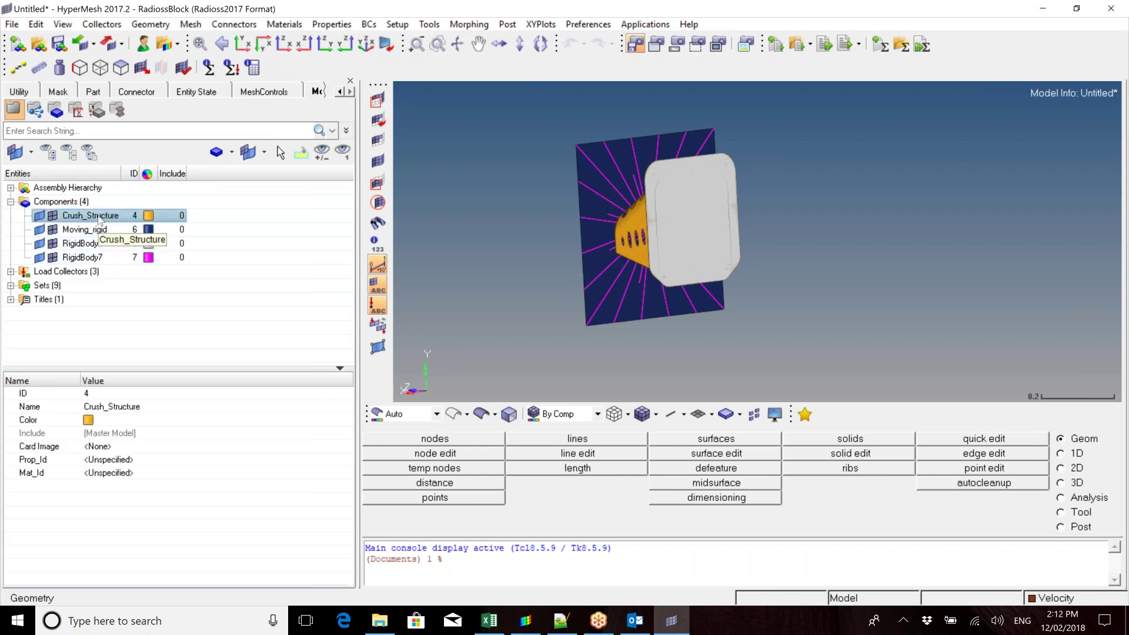
pyautogui.click(118, 448)
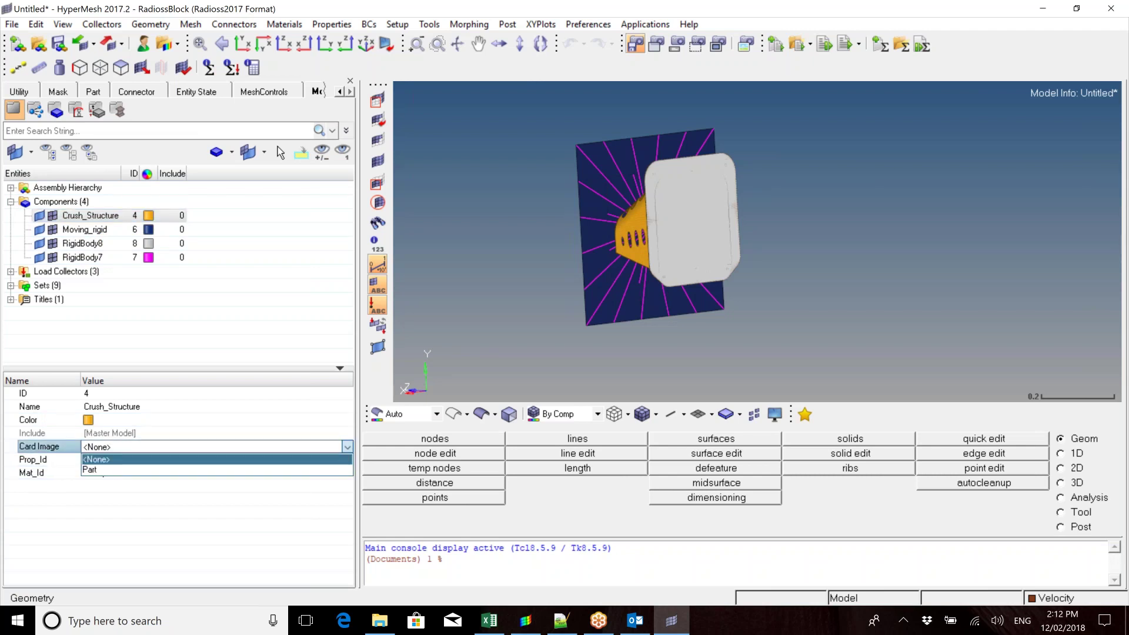
pyautogui.click(122, 471)
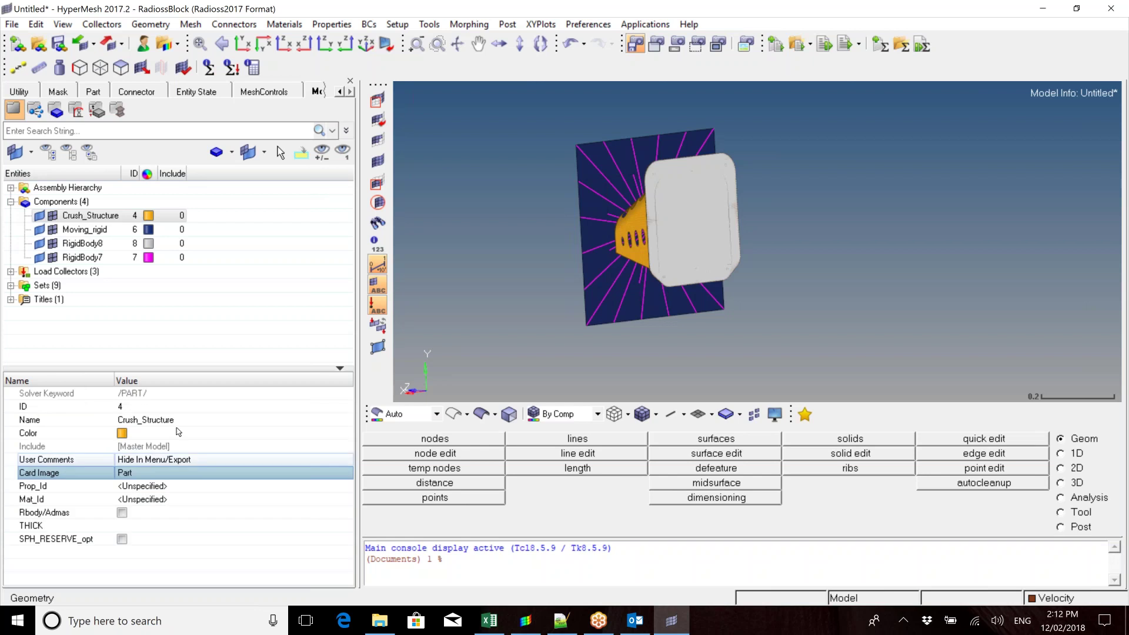
pyautogui.click(84, 229)
pyautogui.click(118, 446)
pyautogui.click(129, 470)
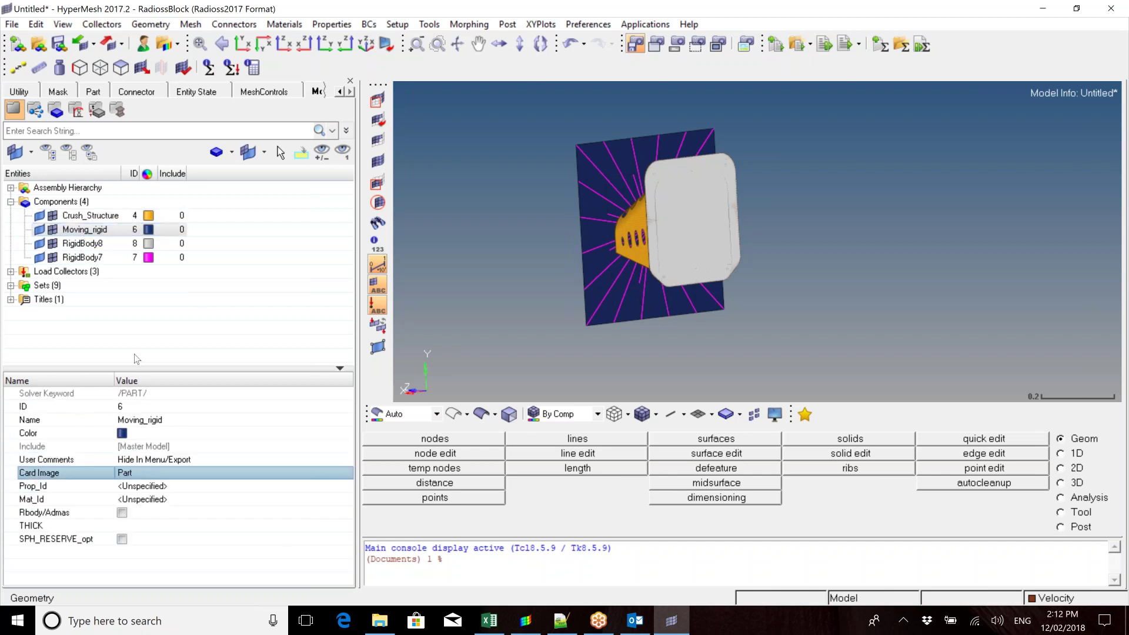
# Set the card image of the RigidBody8 and RigidBody7 components to Part
pyautogui.click(103, 243)
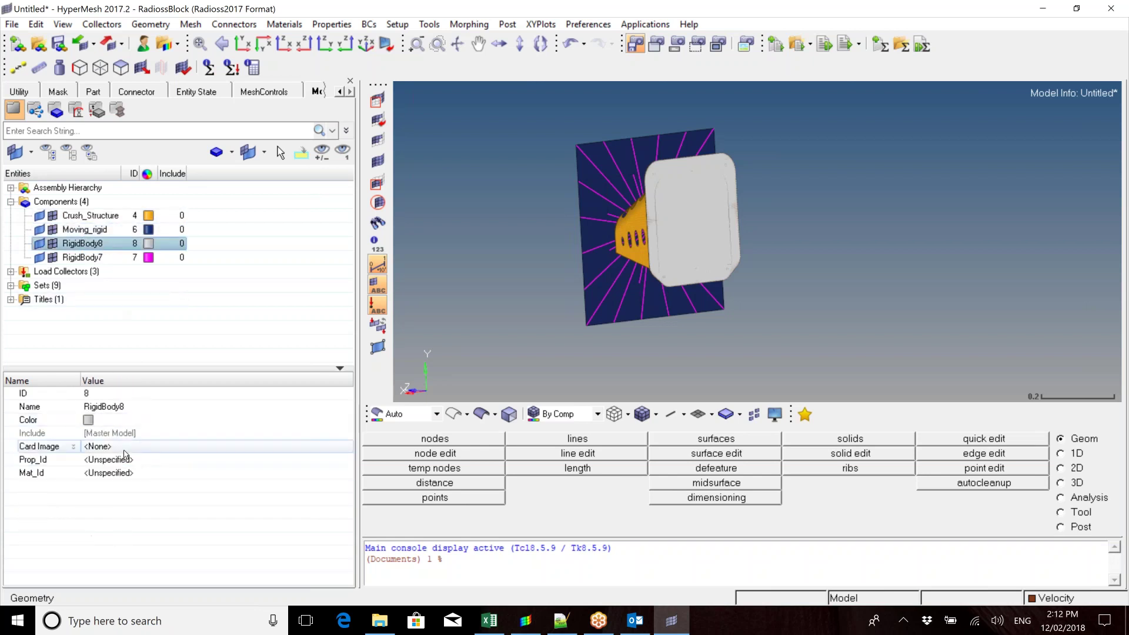
pyautogui.click(121, 446)
pyautogui.click(130, 469)
pyautogui.click(82, 257)
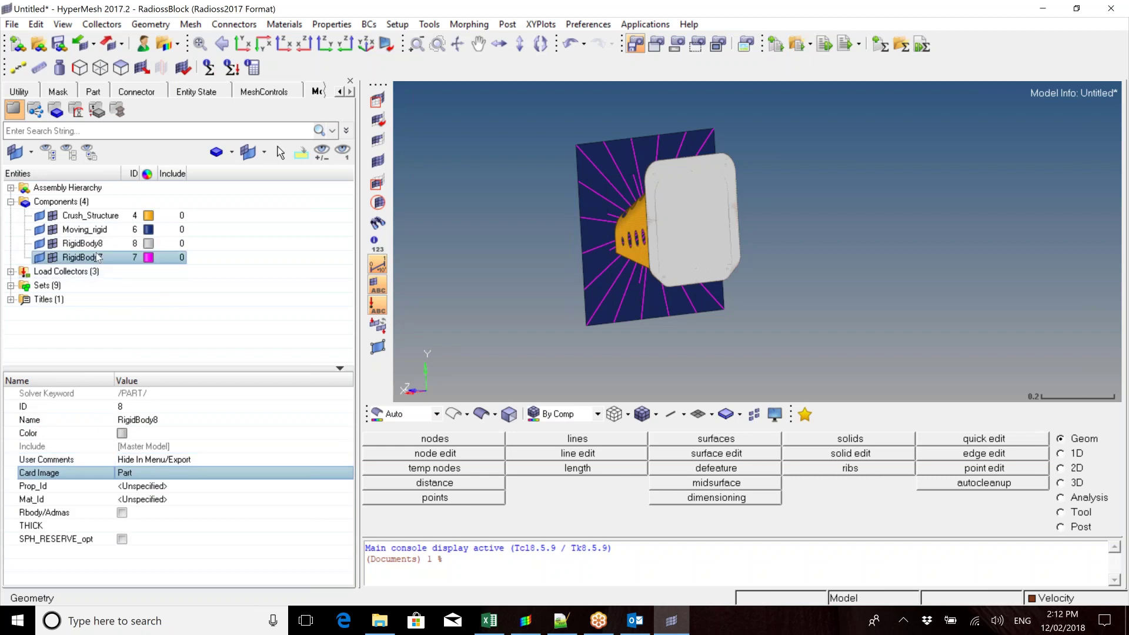
pyautogui.click(135, 448)
pyautogui.click(130, 470)
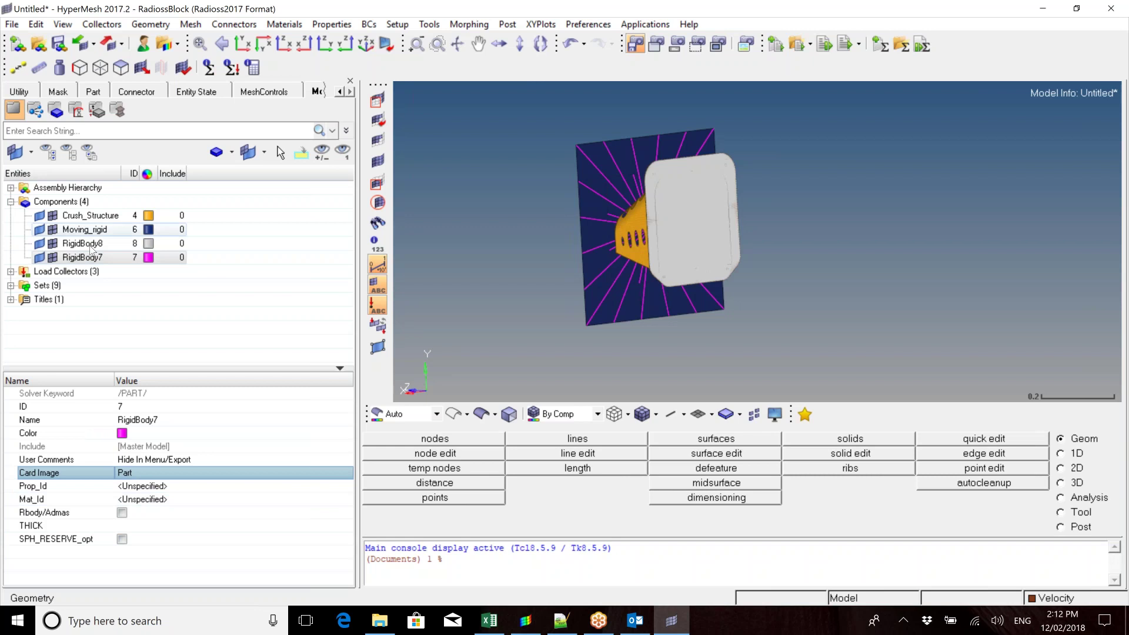
# Enable the Rbody/Admas option for the RigidBody7 and RigidBody8 components
pyautogui.click(121, 514)
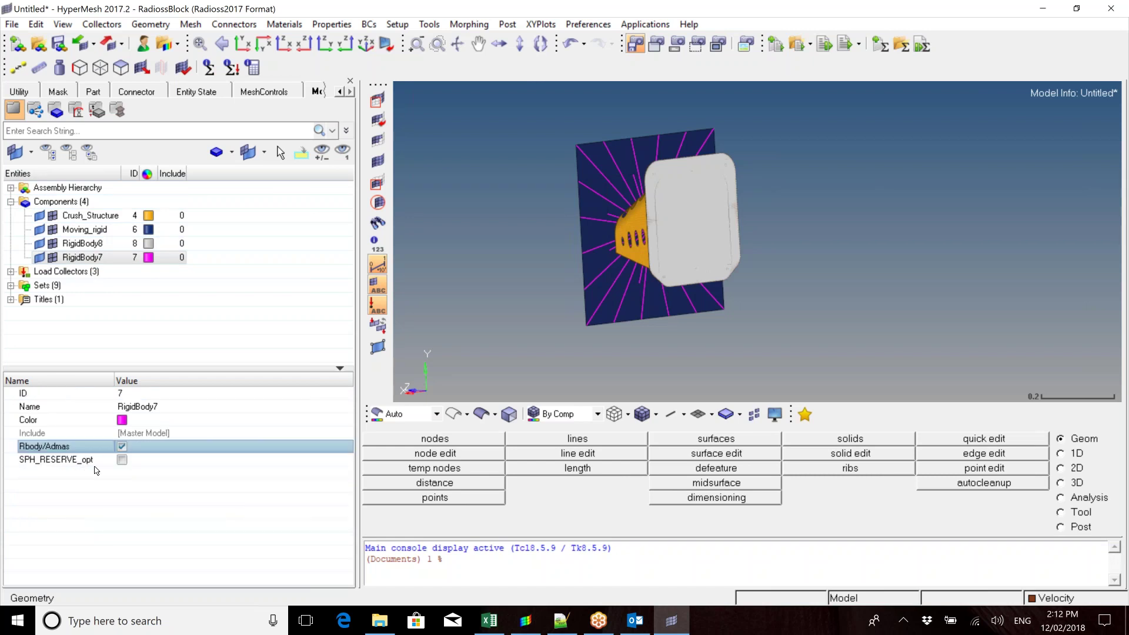
pyautogui.click(82, 243)
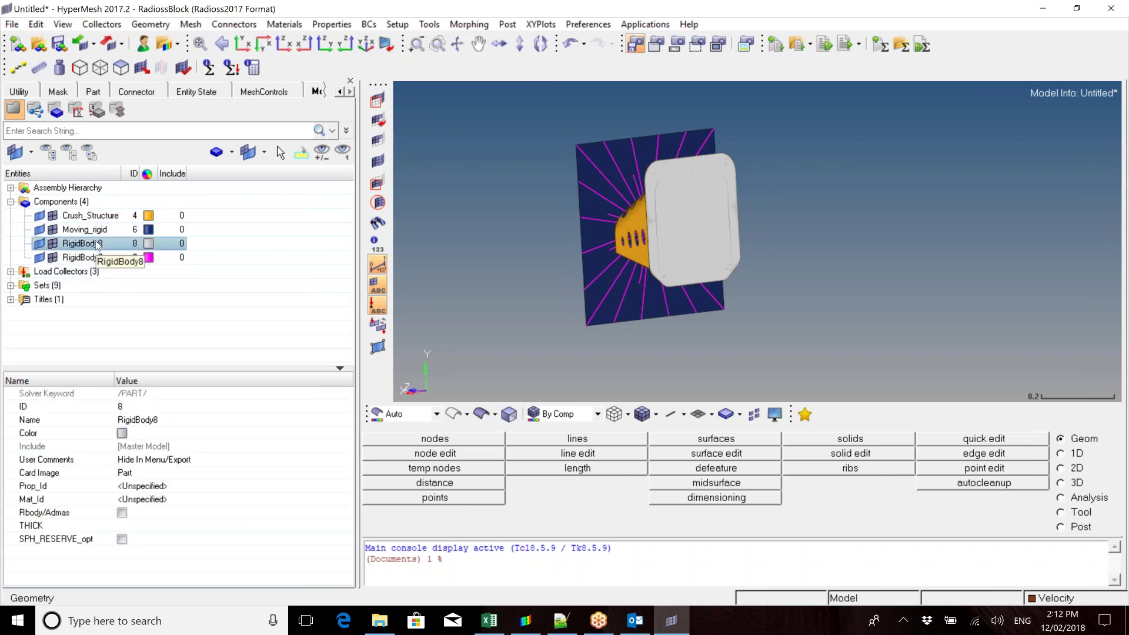
pyautogui.click(124, 513)
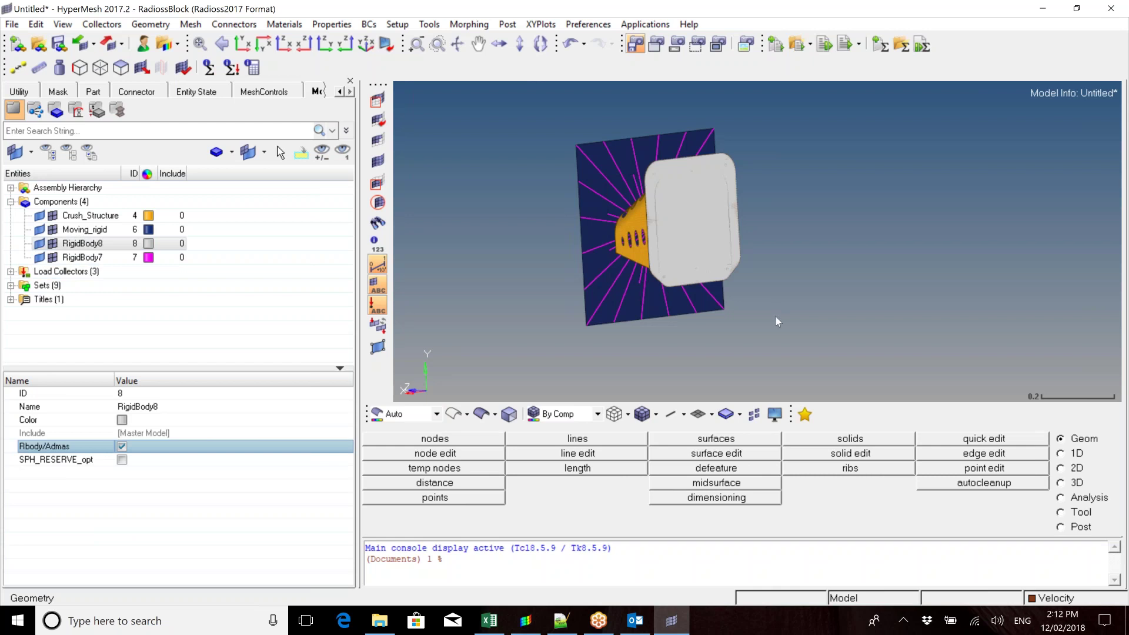
# Start creating RBODY rigid elements with a calculated primary node and a multiple-node selection for nodes 2-n
pyautogui.keyDown('ctrl'); pyautogui.moveTo(637, 247); pyautogui.dragTo(705, 182); pyautogui.keyUp('ctrl')
pyautogui.keyDown('ctrl'); pyautogui.moveTo(692, 241); pyautogui.dragTo(690, 249); pyautogui.keyUp('ctrl')
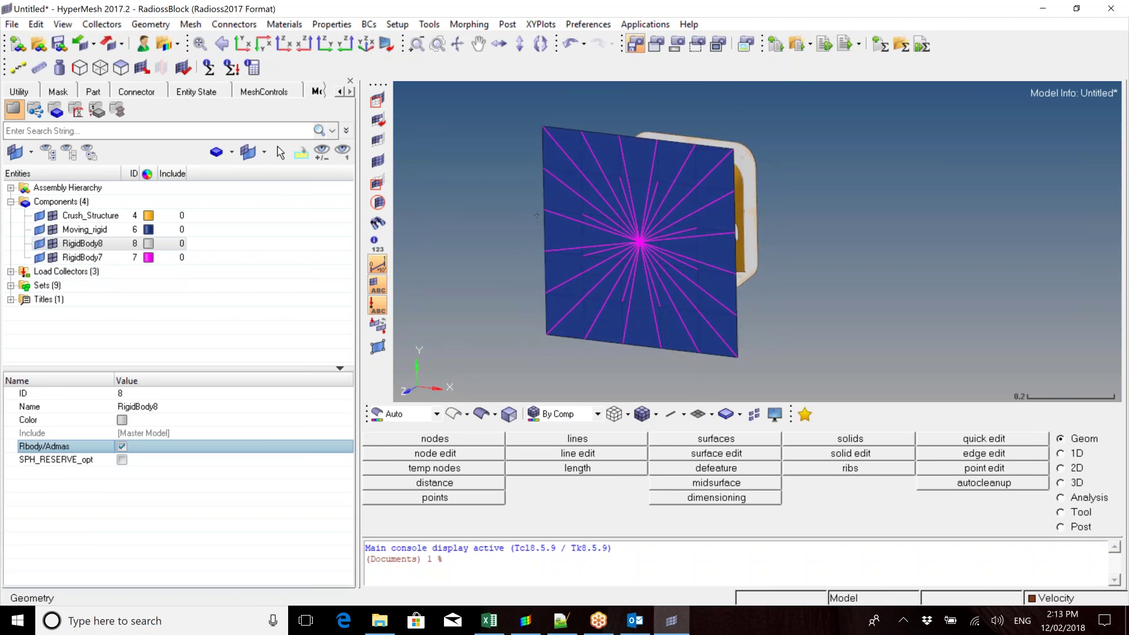
pyautogui.click(199, 28)
pyautogui.moveTo(181, 37)
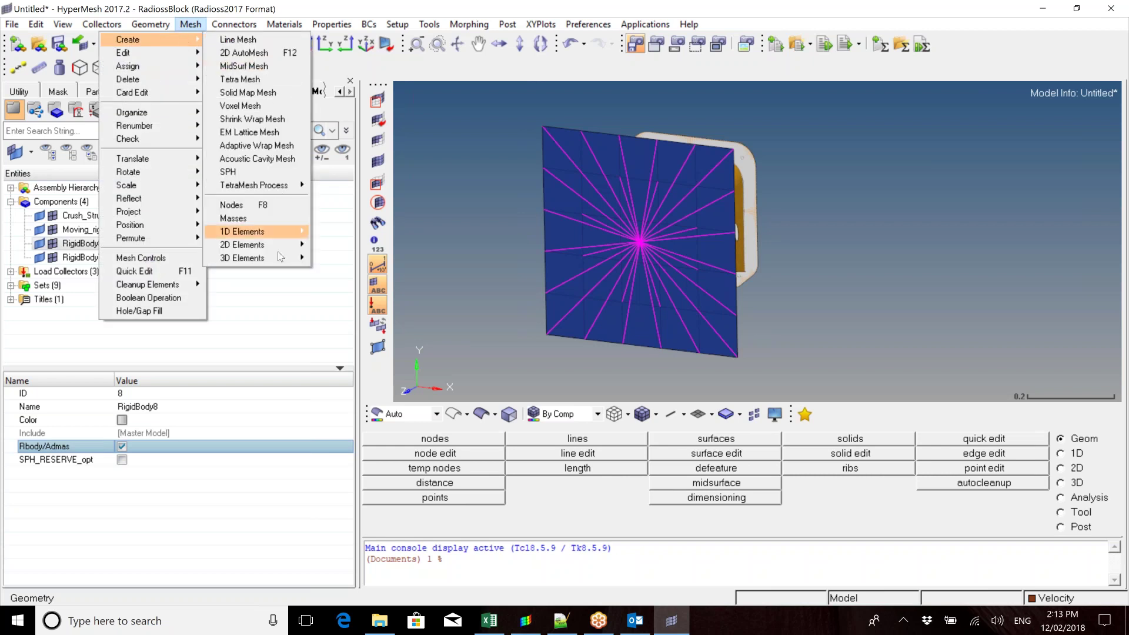
pyautogui.moveTo(281, 229)
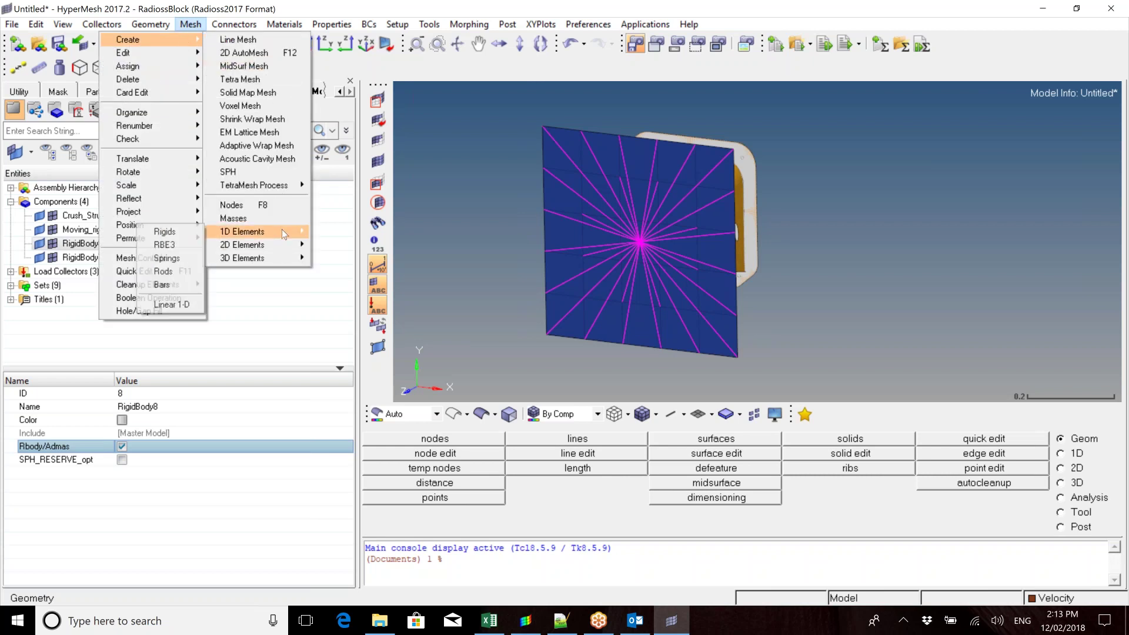
pyautogui.click(184, 231)
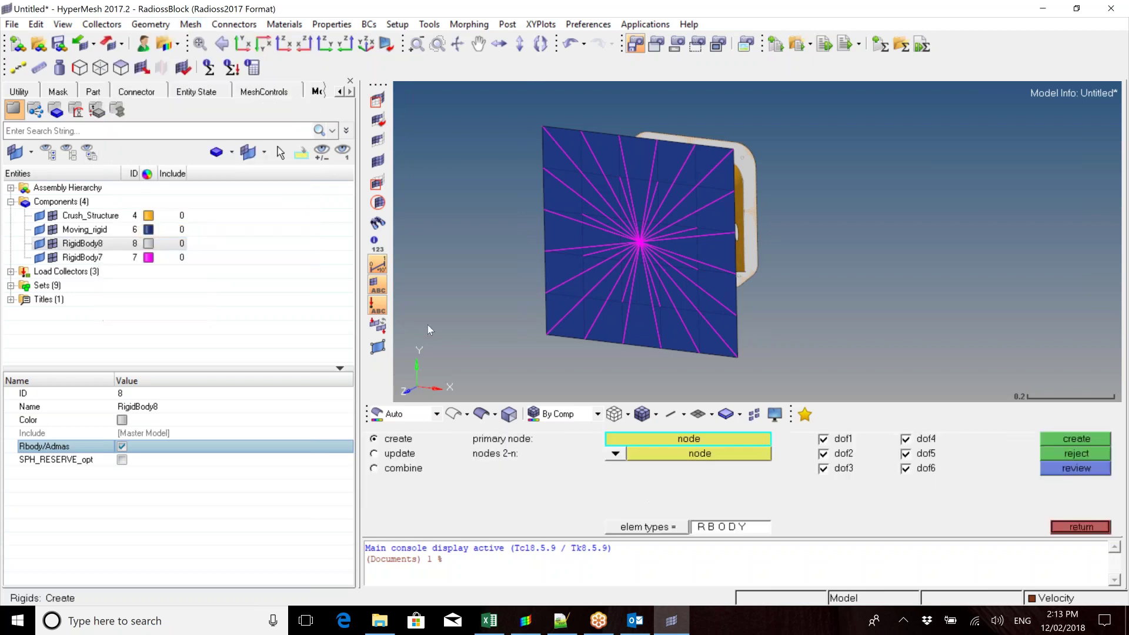
pyautogui.click(615, 453)
pyautogui.click(580, 473)
pyautogui.click(615, 438)
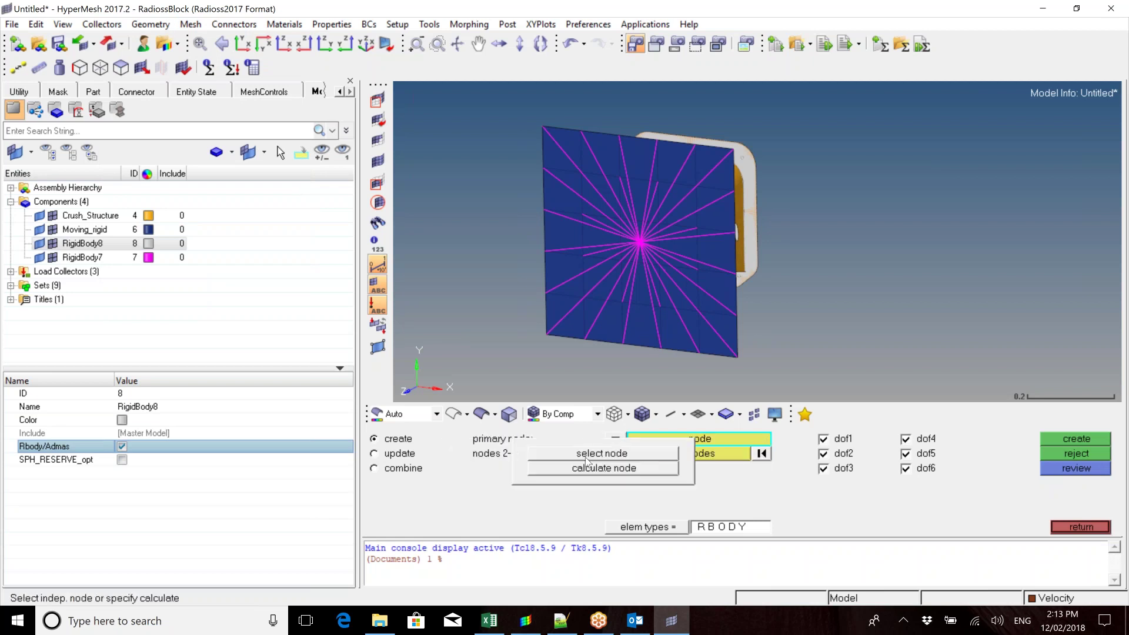
pyautogui.click(589, 474)
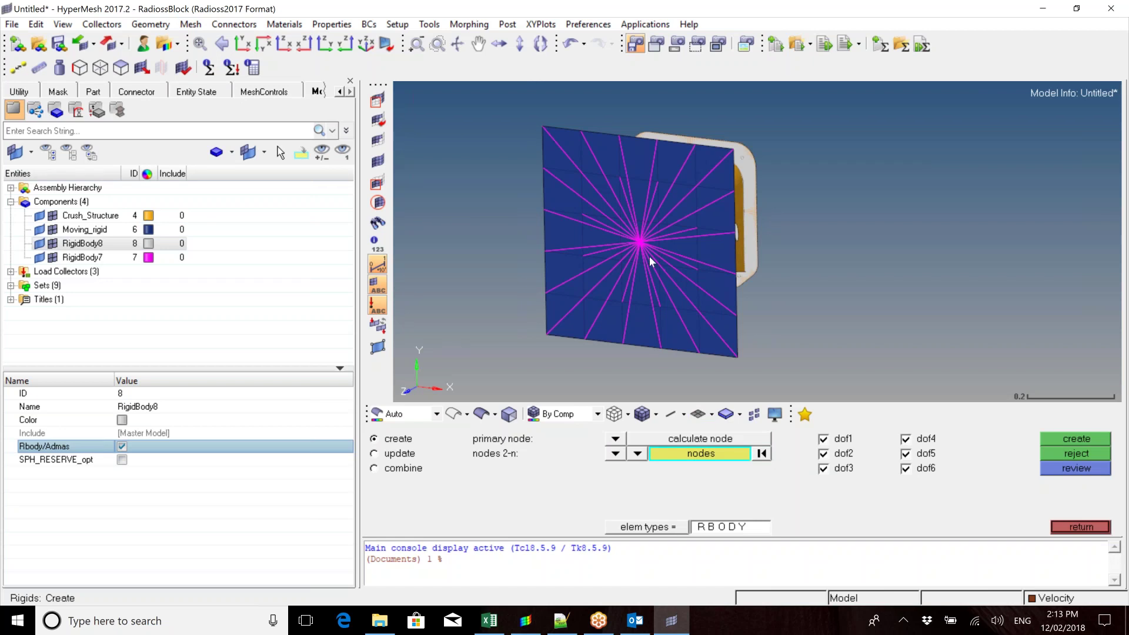
# Hide the RigidBody8 elements, examine the mesh of the crush structure's back plate around its corner hole, and leave rigid element creation
pyautogui.click(94, 243)
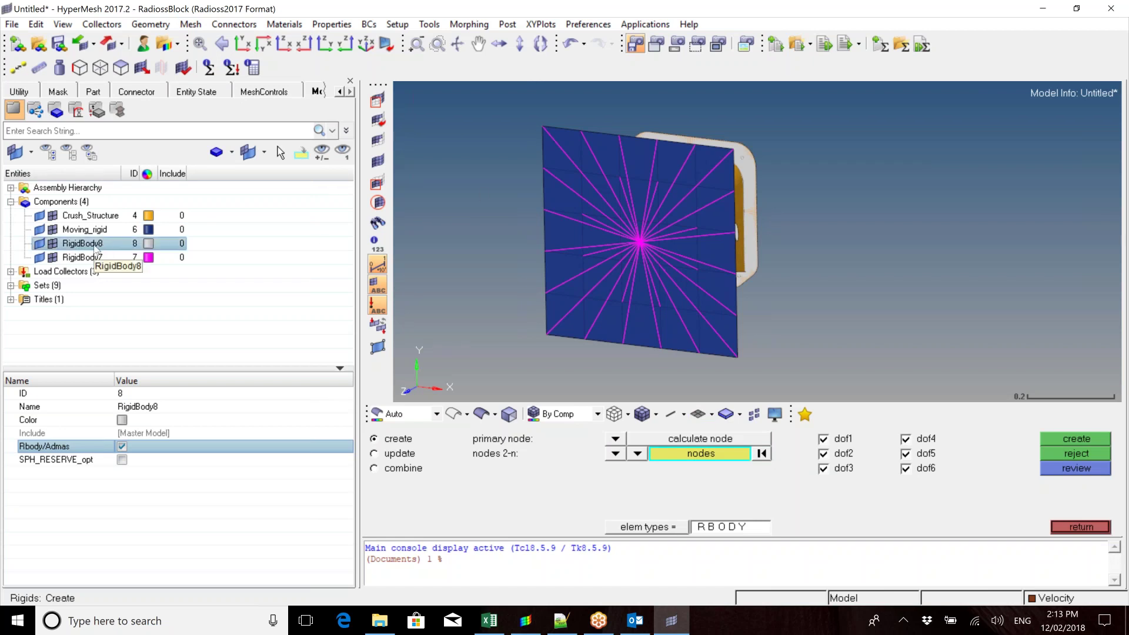
pyautogui.keyDown('ctrl'); pyautogui.moveTo(769, 291); pyautogui.dragTo(618, 241); pyautogui.keyUp('ctrl')
pyautogui.keyDown('ctrl'); pyautogui.moveTo(748, 280); pyautogui.dragTo(713, 269, button='right'); pyautogui.keyUp('ctrl')
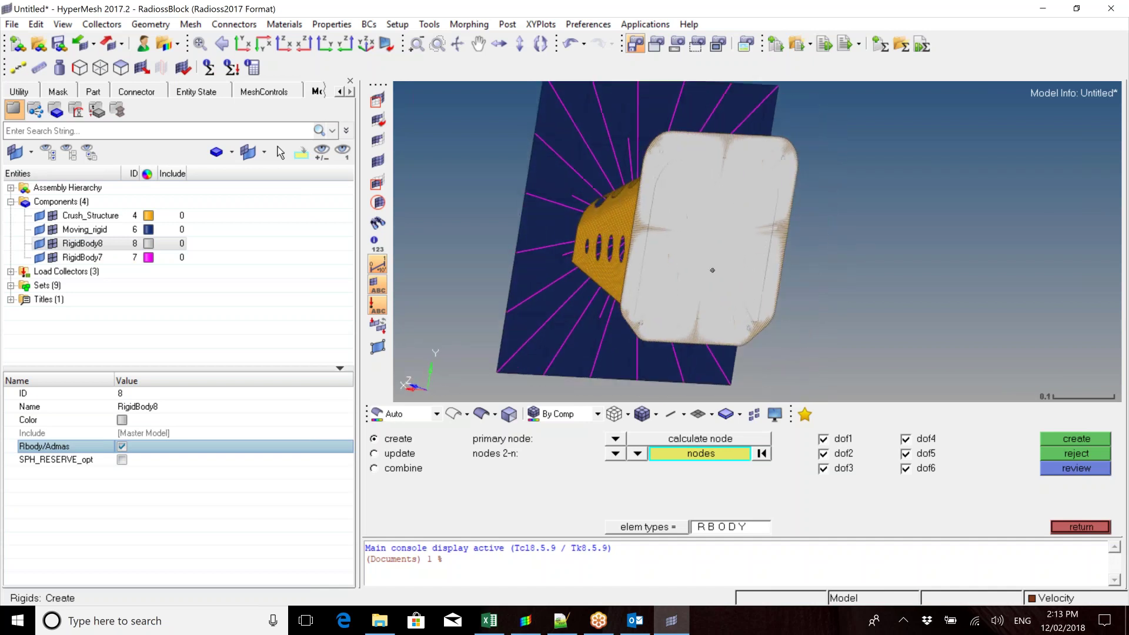
pyautogui.click(52, 243)
pyautogui.scroll(2, 697, 214)
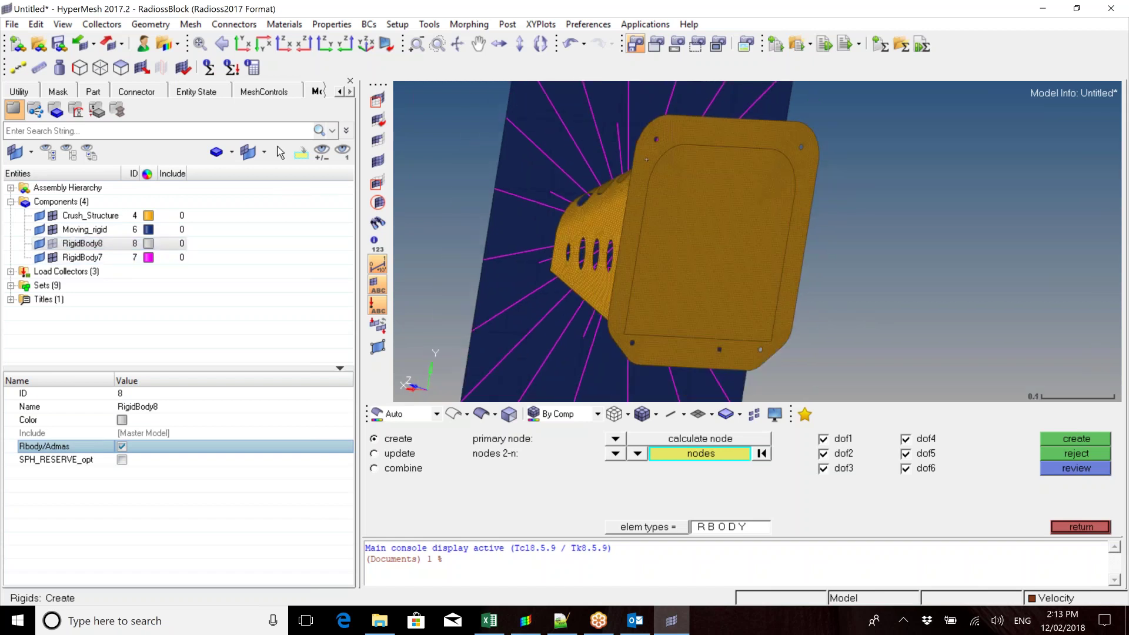
pyautogui.scroll(7, 646, 159)
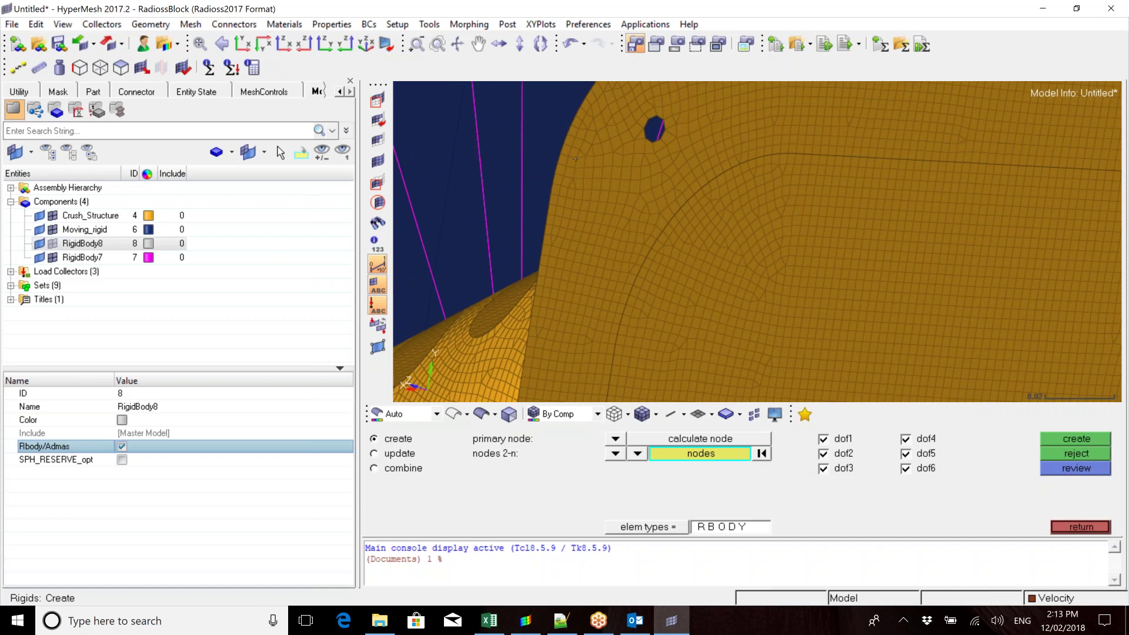
pyautogui.keyDown('ctrl'); pyautogui.moveTo(612, 167); pyautogui.dragTo(543, 215, button='right'); pyautogui.keyUp('ctrl')
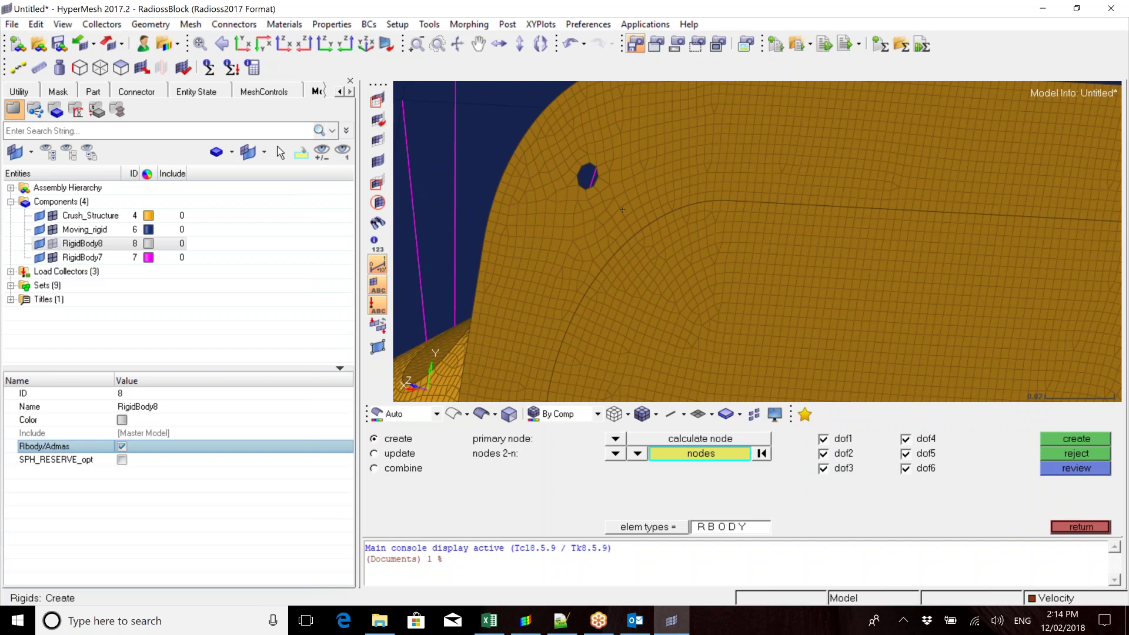
pyautogui.keyDown('ctrl'); pyautogui.scroll(-10, 625, 228); pyautogui.keyUp('ctrl')
pyautogui.keyDown('ctrl'); pyautogui.moveTo(638, 255); pyautogui.dragTo(645, 260); pyautogui.keyUp('ctrl')
pyautogui.click(1106, 35)
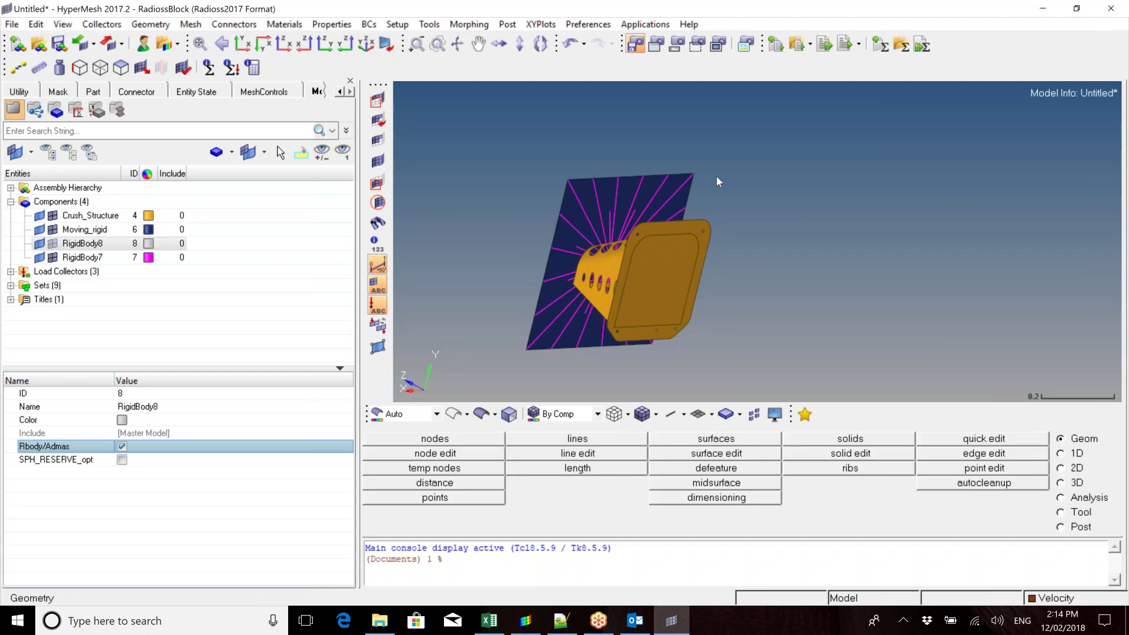
# Run a time-step element check on the displayed shells and solids
pyautogui.keyDown('ctrl'); pyautogui.moveTo(689, 307); pyautogui.dragTo(705, 266); pyautogui.keyUp('ctrl')
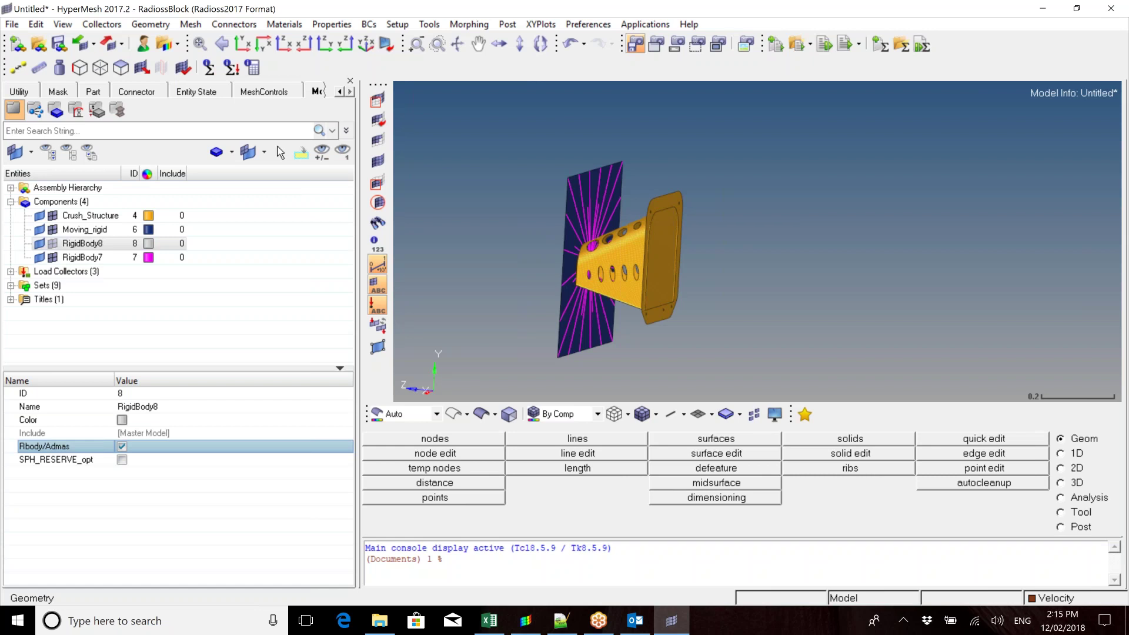
pyautogui.click(1062, 514)
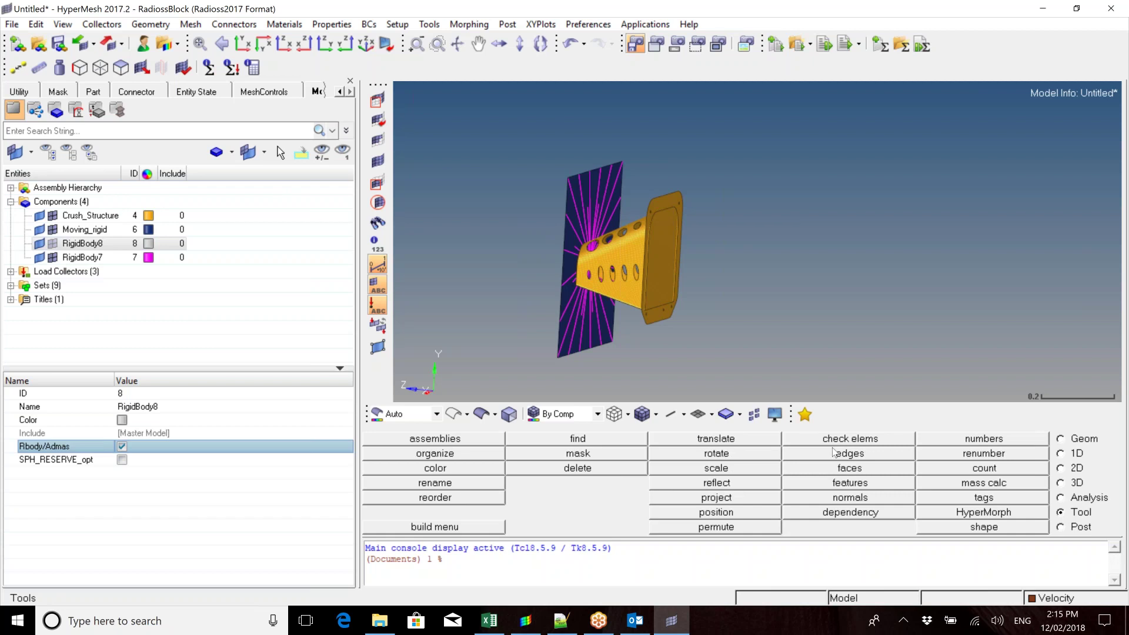
pyautogui.click(807, 441)
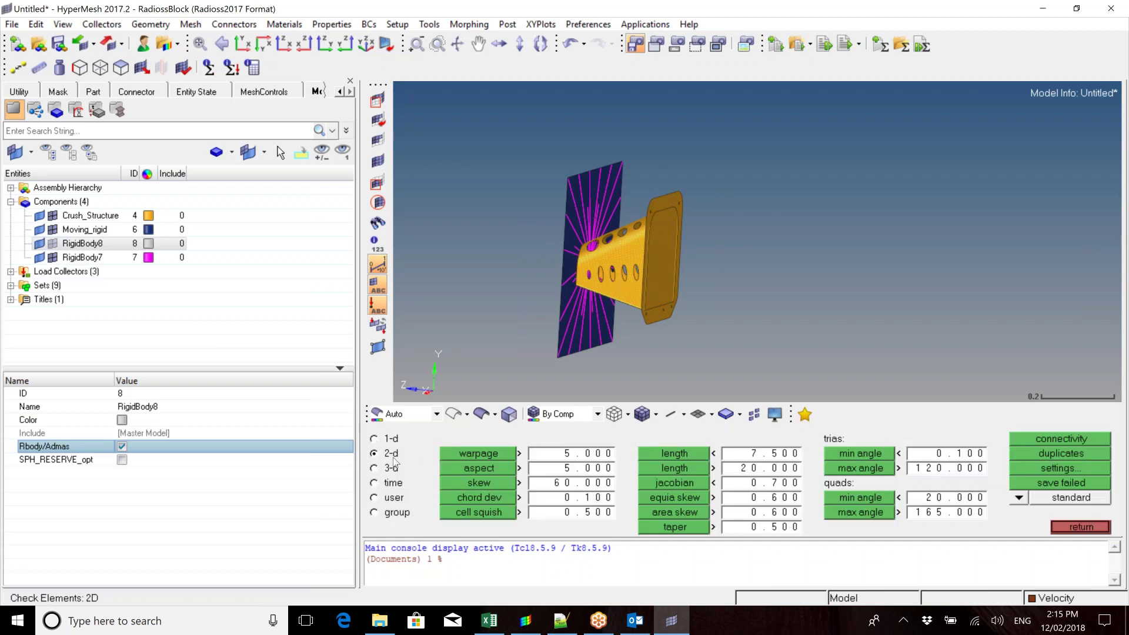
pyautogui.click(374, 483)
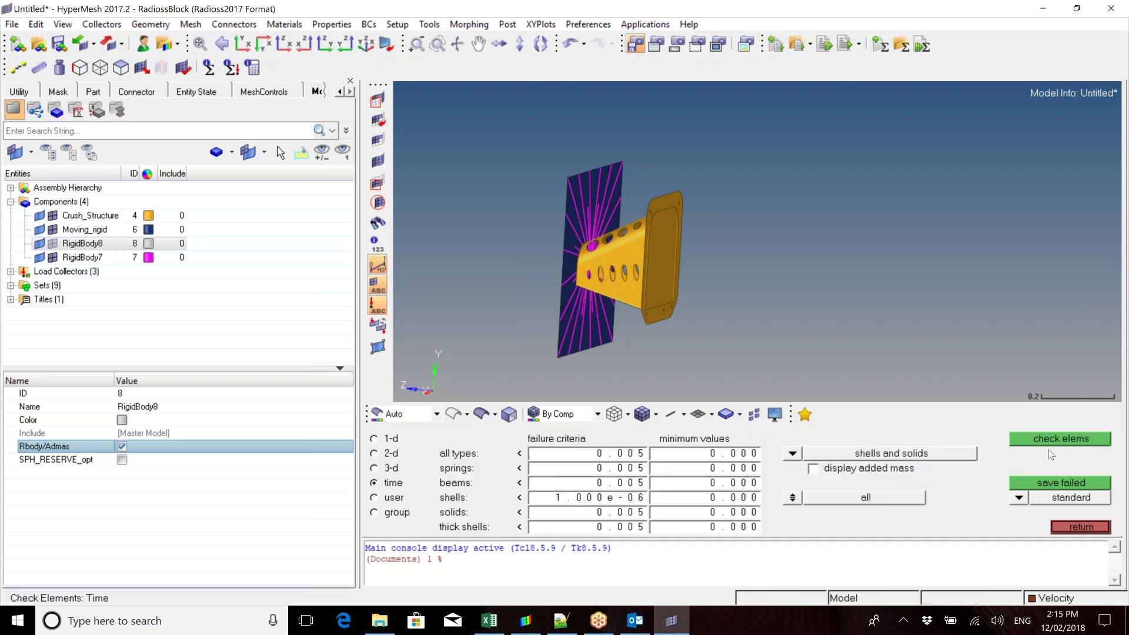
pyautogui.click(1061, 439)
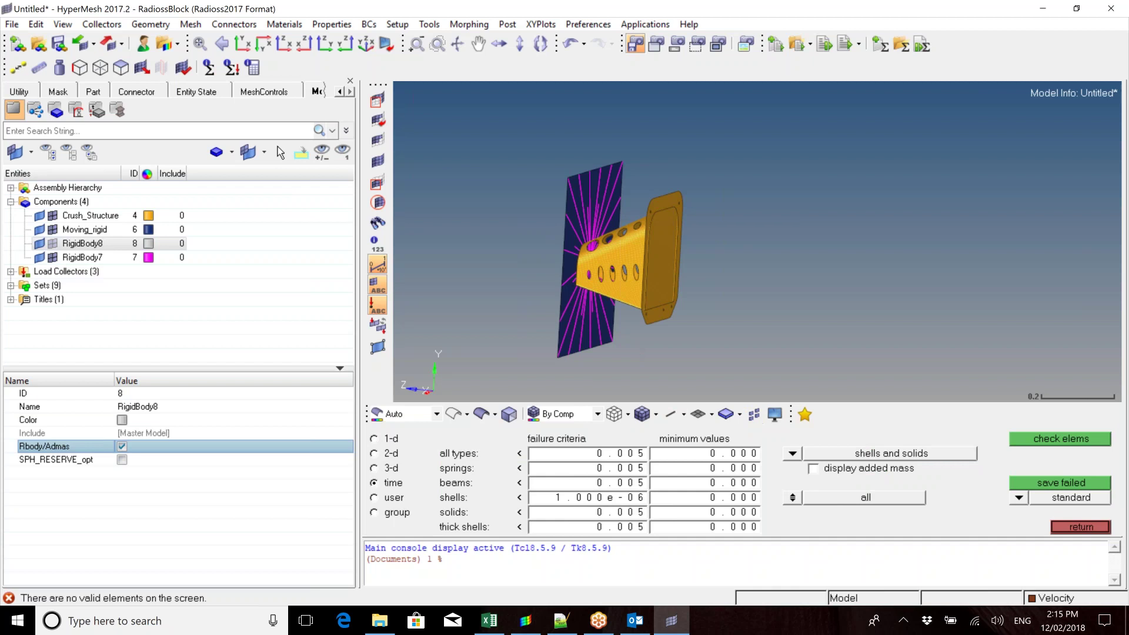
# Repeat the time-step check for shells only, examine the crush structure's mesh, and close the element check
pyautogui.click(792, 453)
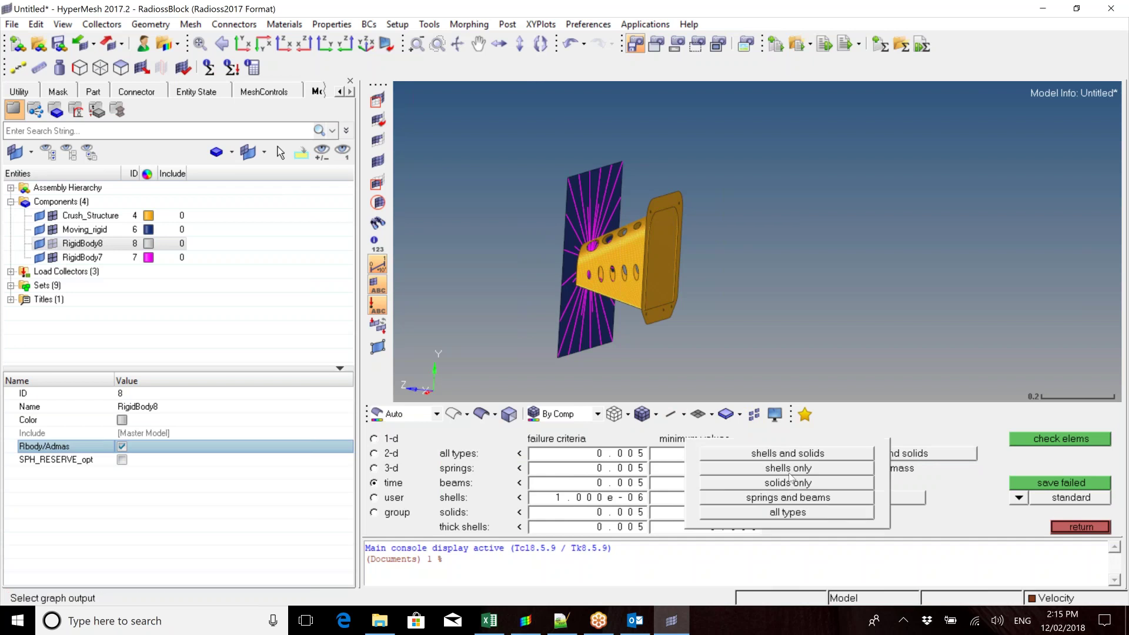
pyautogui.click(788, 468)
pyautogui.click(1054, 436)
pyautogui.click(612, 255)
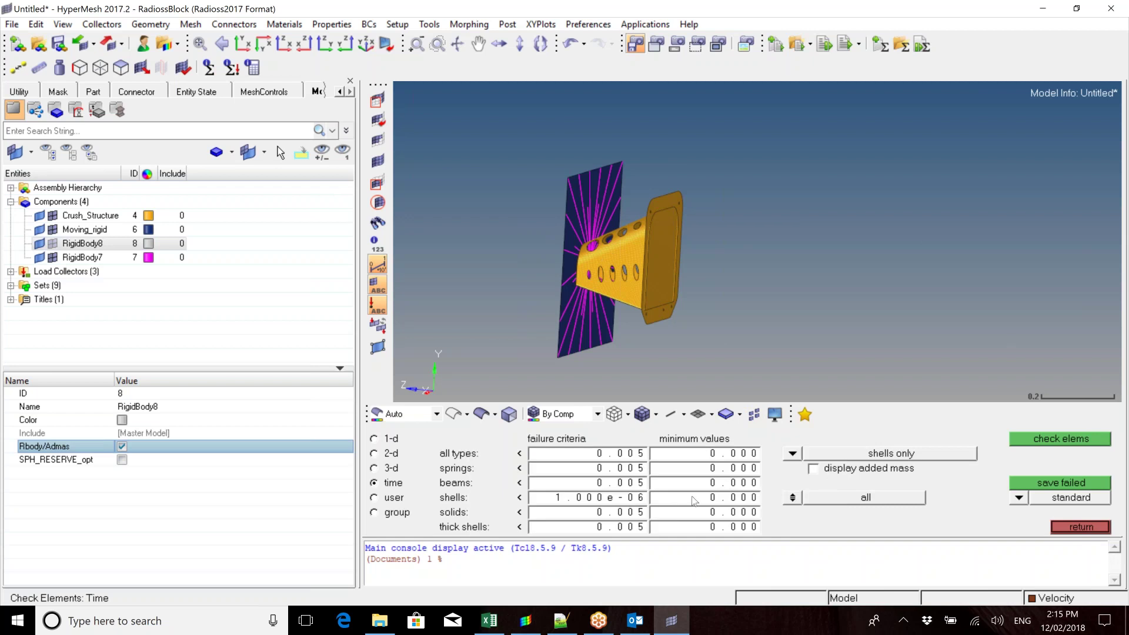
pyautogui.scroll(3, 762, 287)
pyautogui.keyDown('ctrl'); pyautogui.moveTo(716, 261); pyautogui.dragTo(612, 255); pyautogui.keyUp('ctrl')
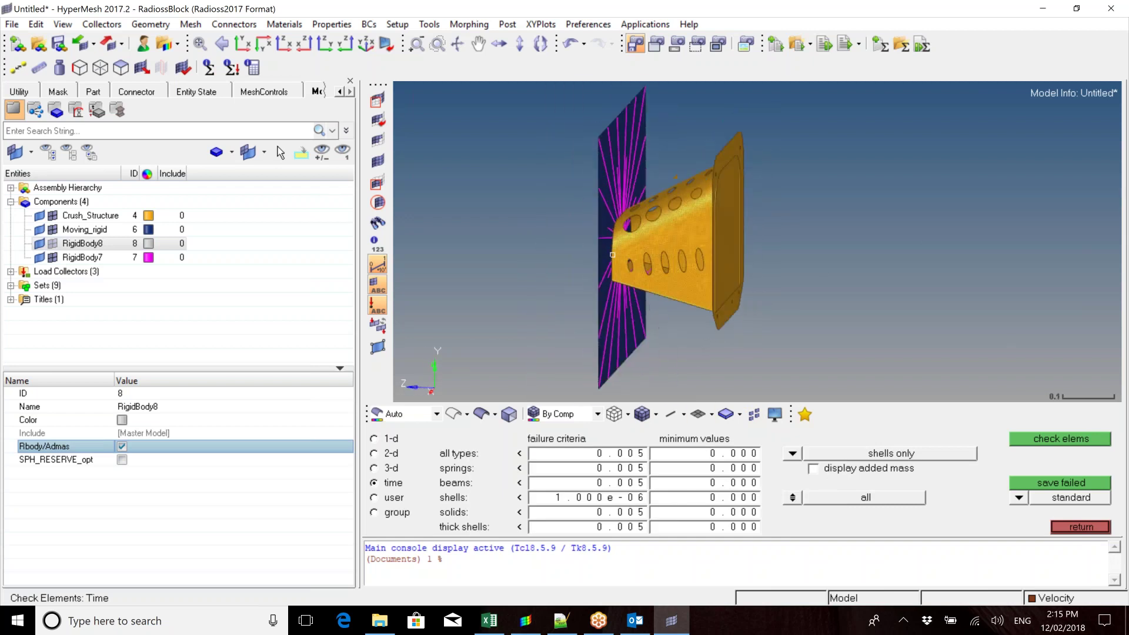
pyautogui.scroll(2, 612, 254)
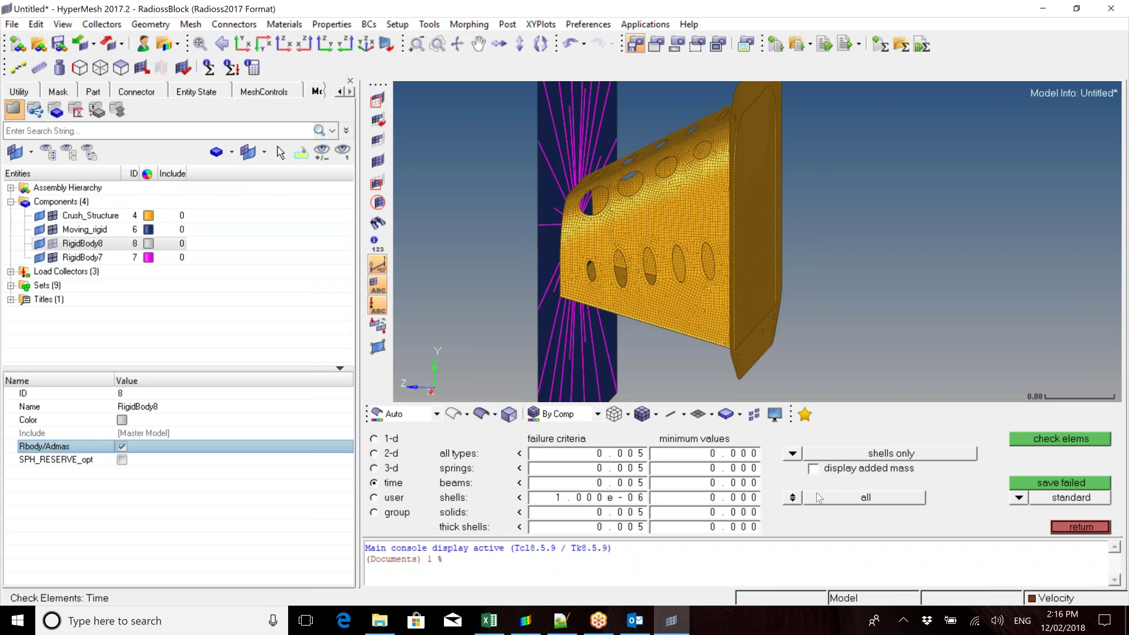
pyautogui.click(1080, 527)
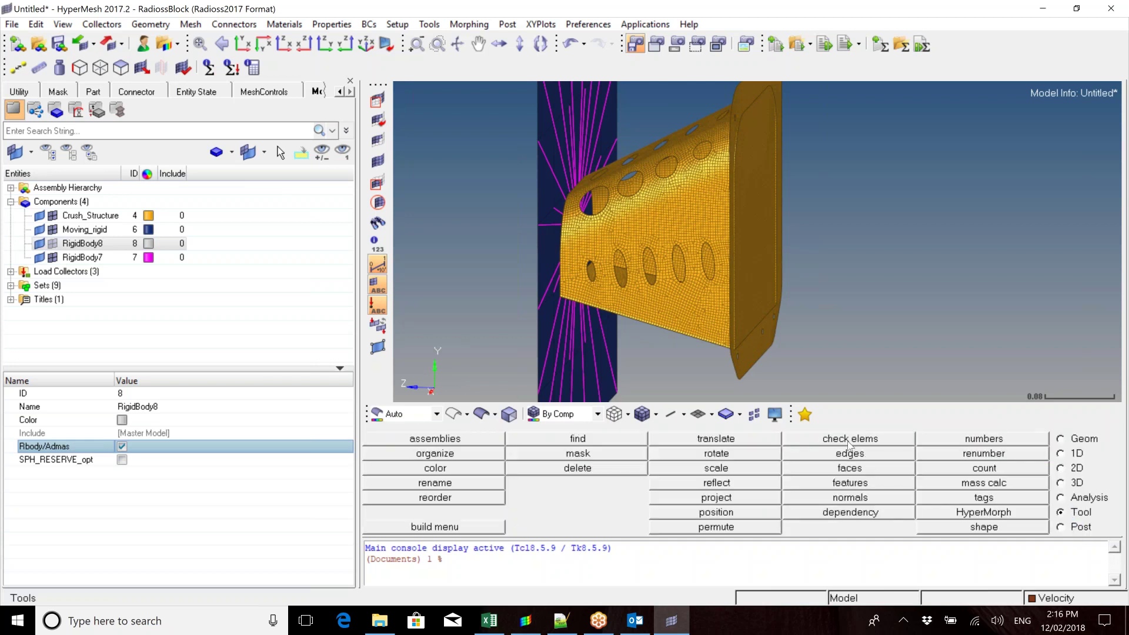
# Show the RigidBody8 elements again with the whole model in view
pyautogui.scroll(-5, 626, 258)
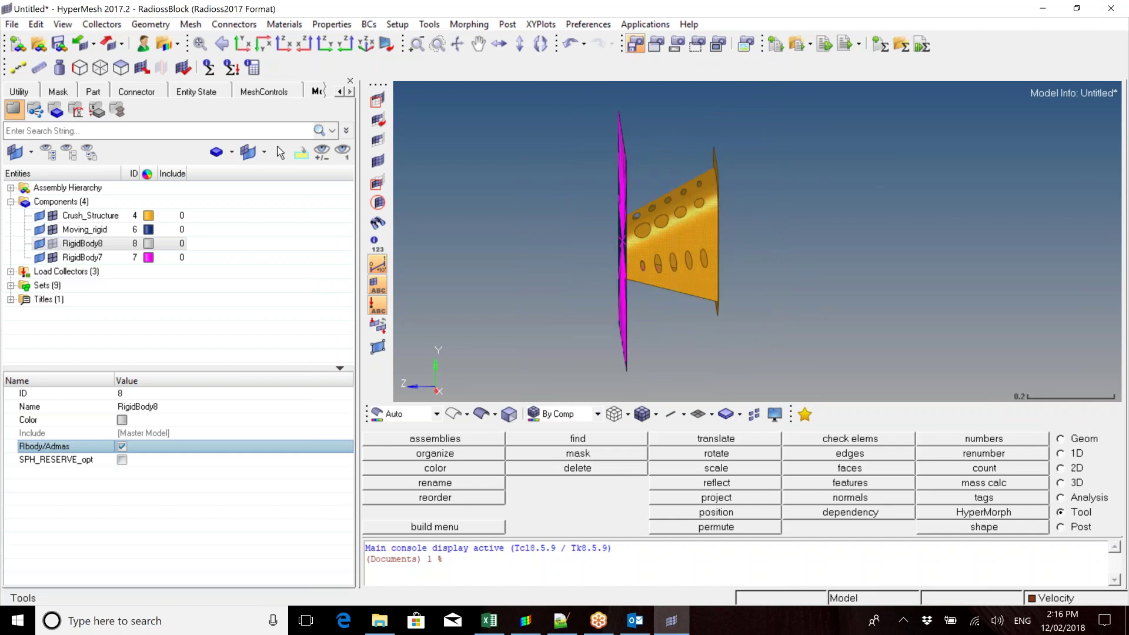
pyautogui.click(53, 243)
pyautogui.keyDown('ctrl'); pyautogui.moveTo(692, 272); pyautogui.dragTo(728, 273); pyautogui.keyUp('ctrl')
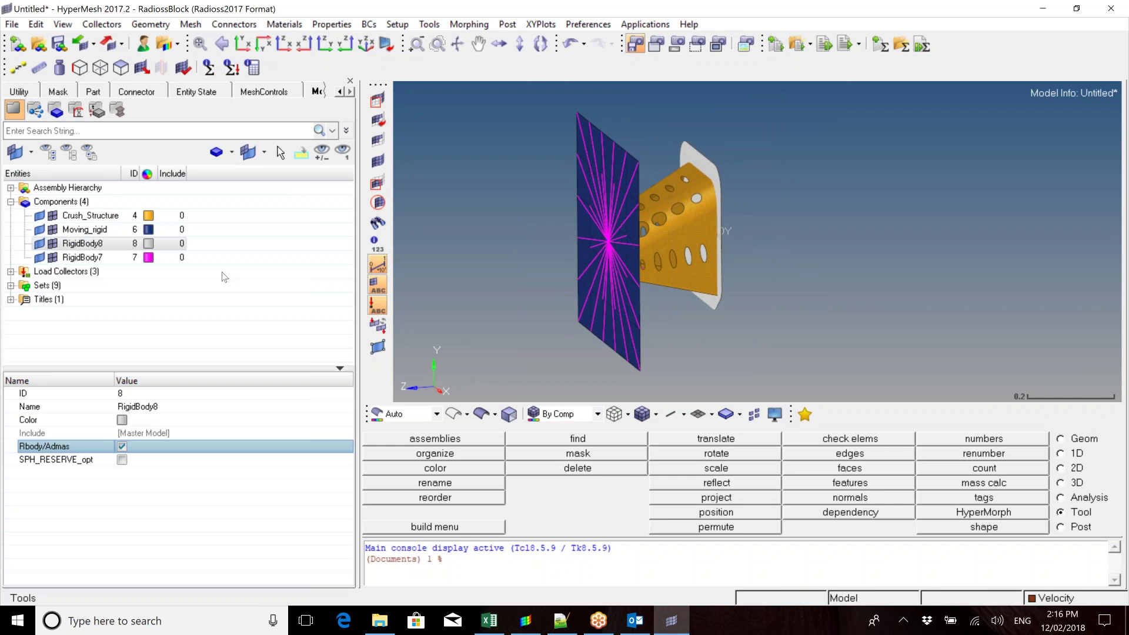
# Open the Velocity load collector, review its velocity components, and choose INIVEL_Collector as its card image
pyautogui.click(10, 271)
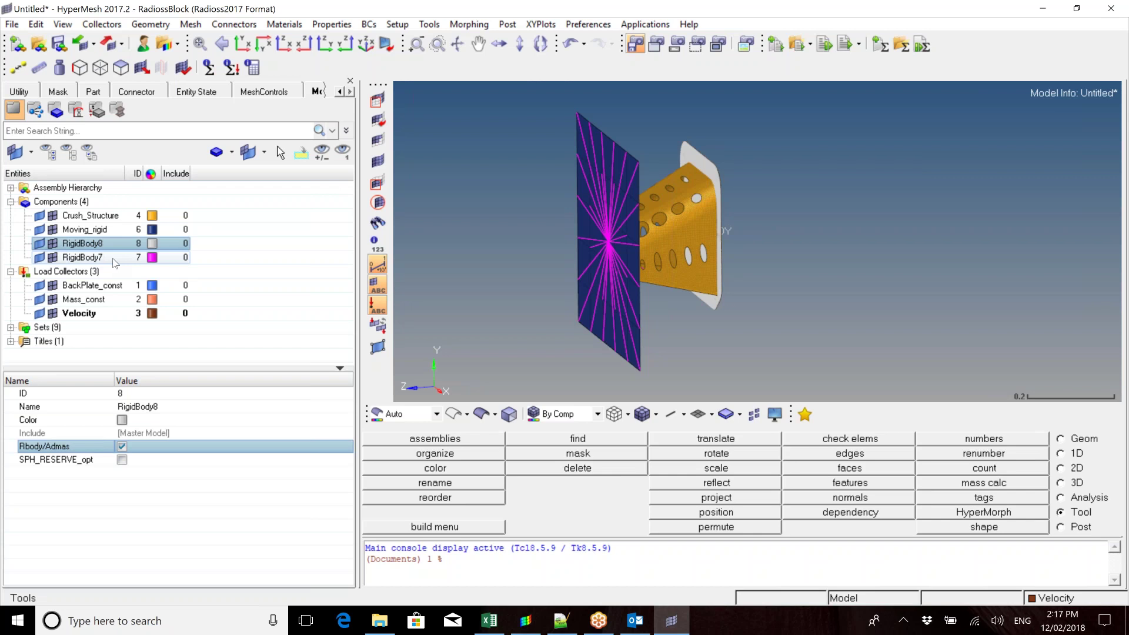
pyautogui.click(99, 317)
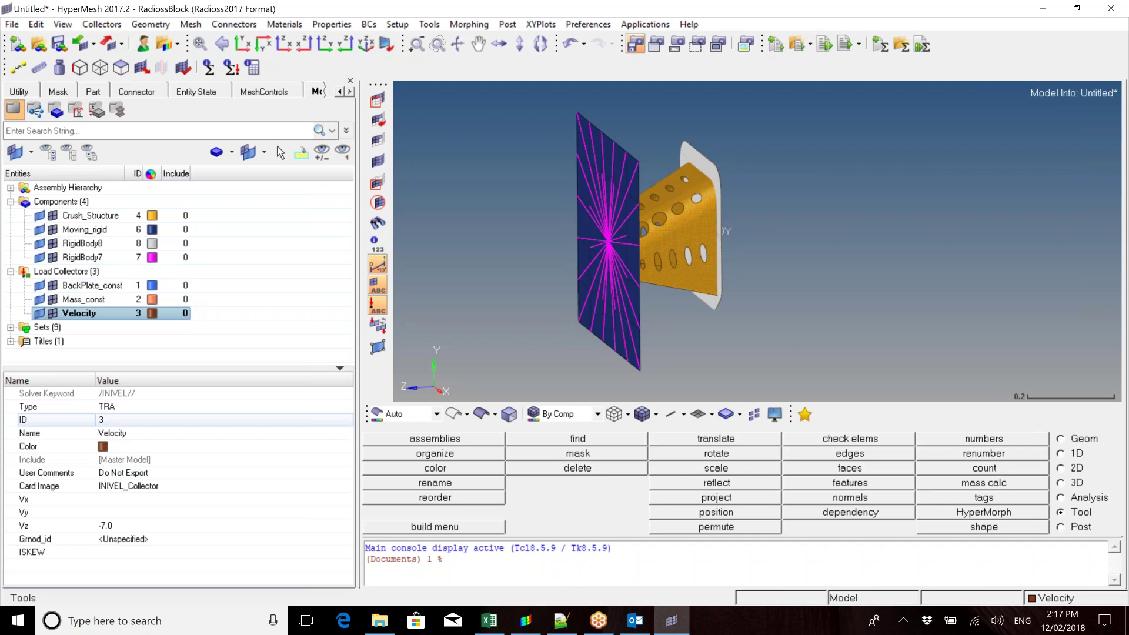
pyautogui.click(168, 513)
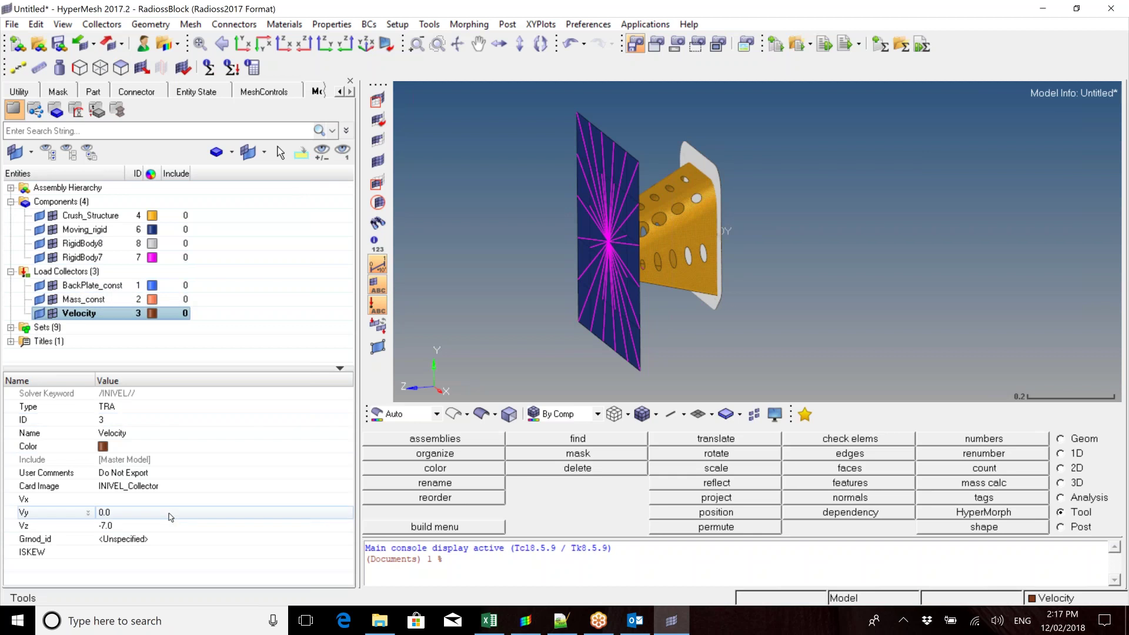
pyautogui.click(138, 503)
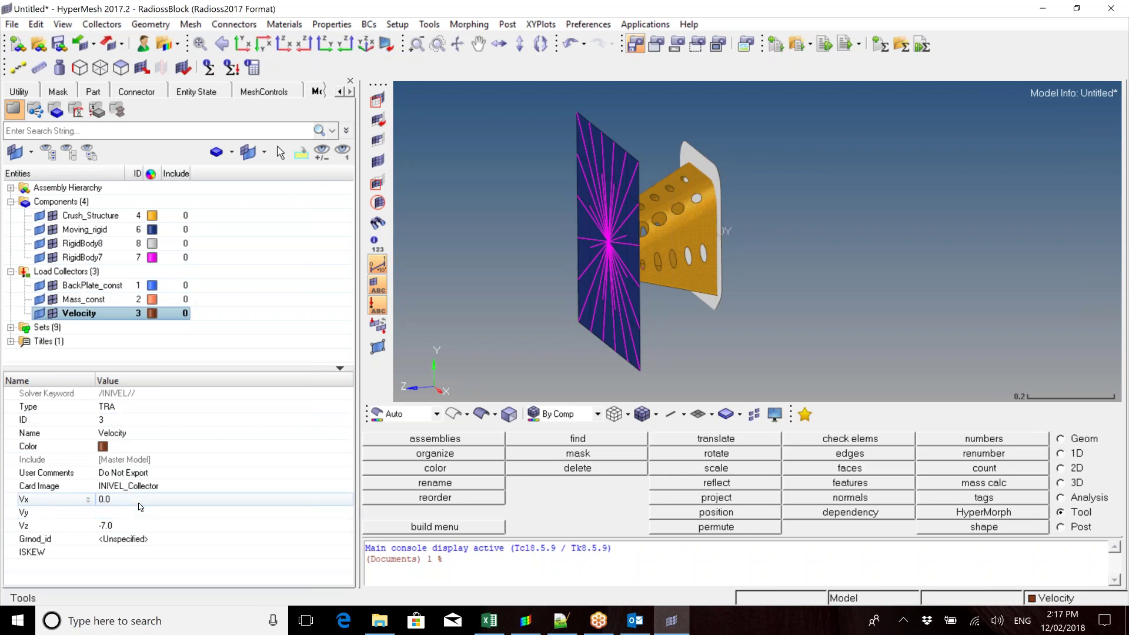
pyautogui.click(133, 488)
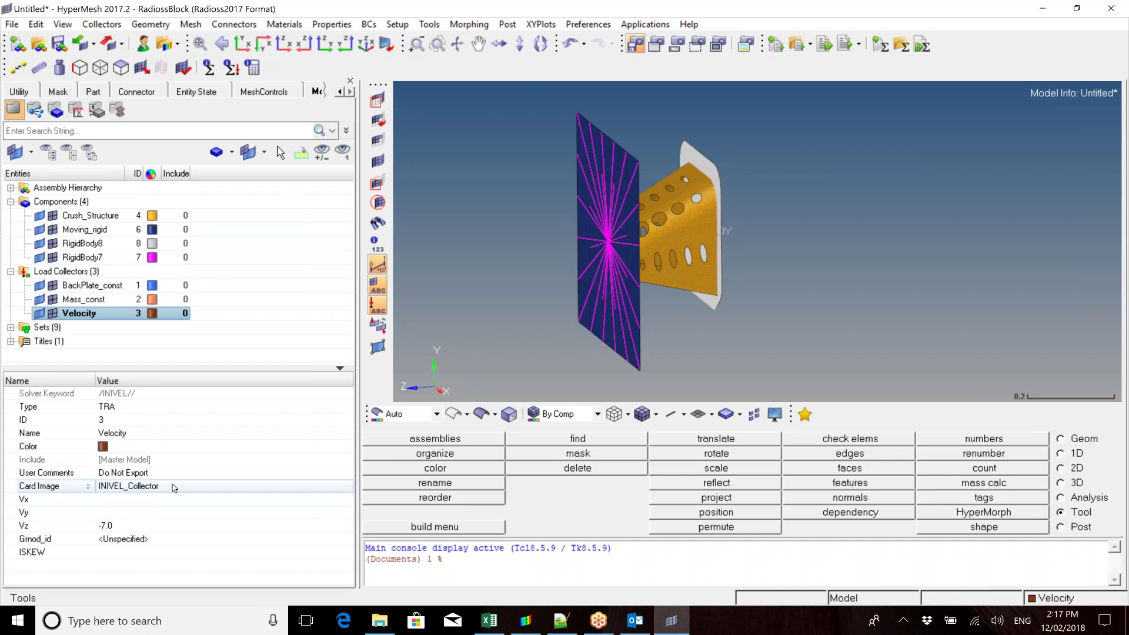
pyautogui.click(174, 487)
pyautogui.click(174, 487)
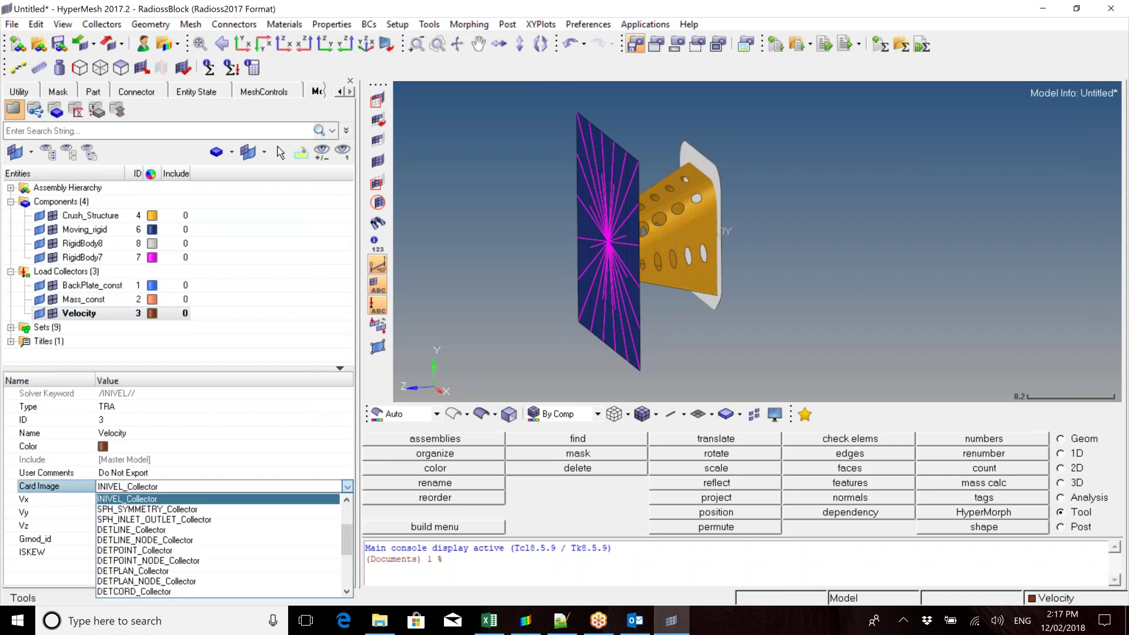
pyautogui.click(177, 499)
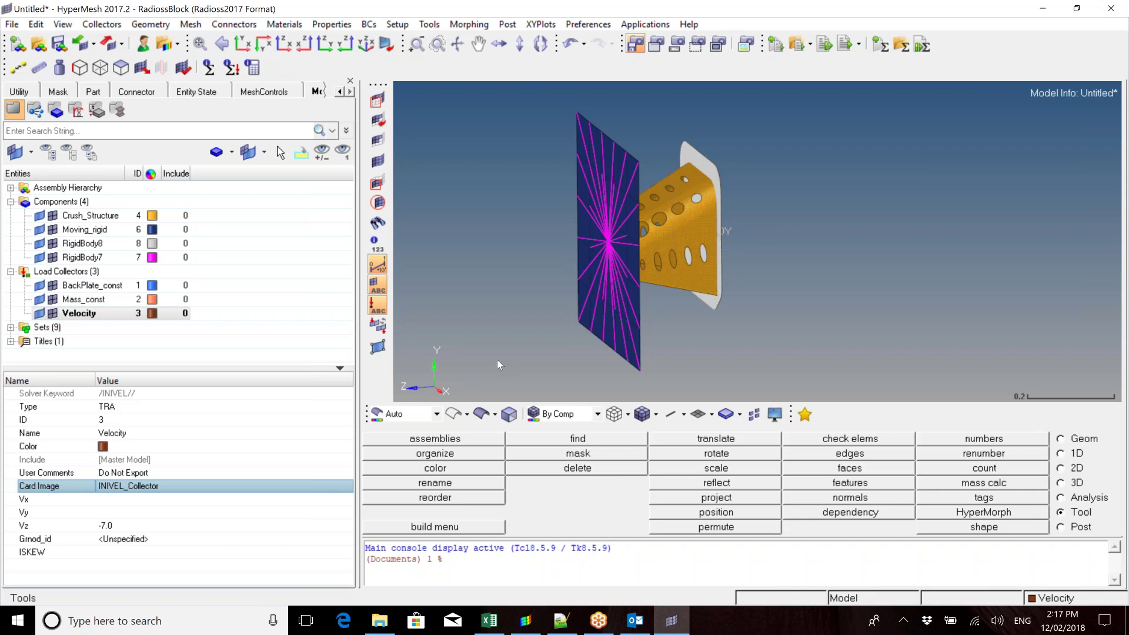
# Open the Mass_const load collector and examine its translation and rotation constraints against the moving plate
pyautogui.keyDown('ctrl'); pyautogui.moveTo(622, 296); pyautogui.dragTo(588, 301); pyautogui.keyUp('ctrl')
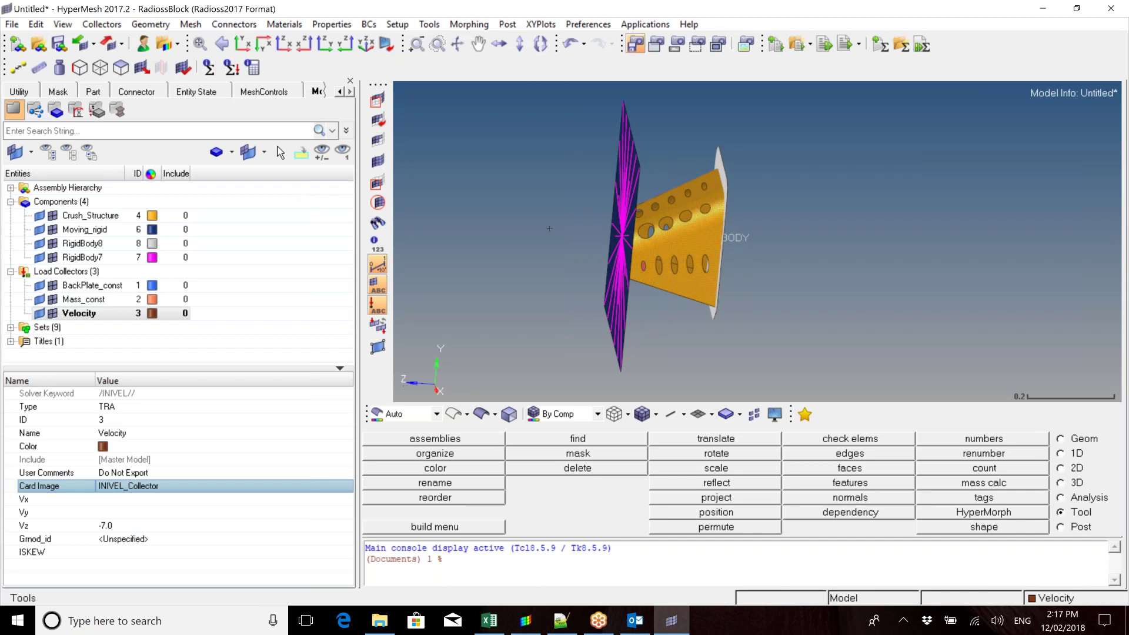
pyautogui.keyDown('ctrl'); pyautogui.moveTo(634, 219); pyautogui.dragTo(734, 321); pyautogui.keyUp('ctrl')
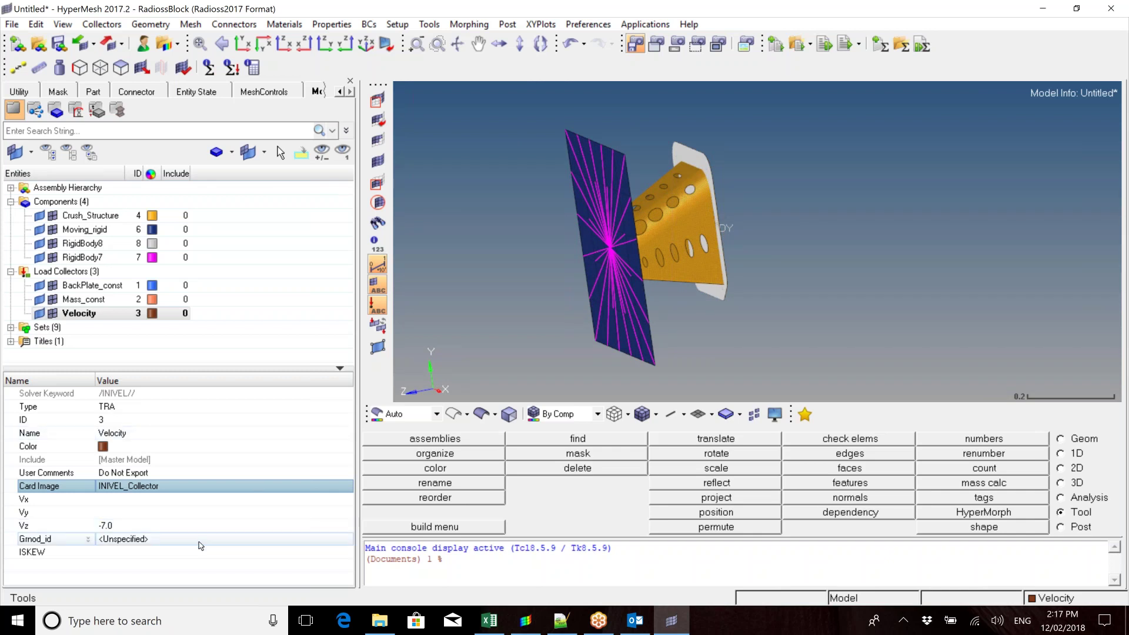
pyautogui.click(100, 300)
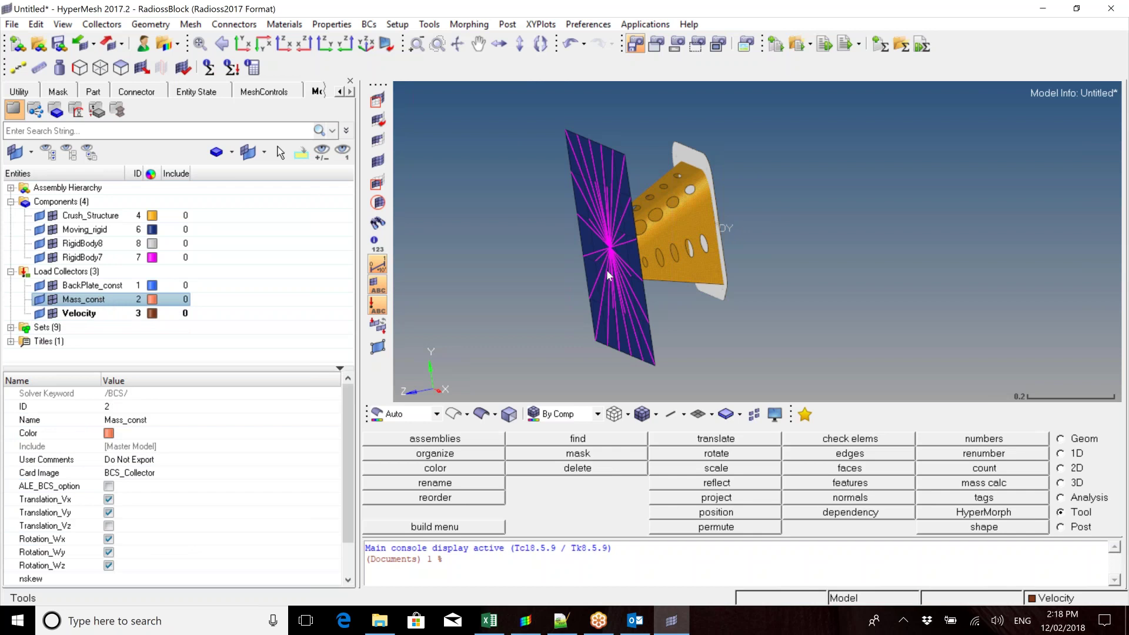
pyautogui.keyDown('ctrl'); pyautogui.moveTo(589, 237); pyautogui.dragTo(615, 220); pyautogui.keyUp('ctrl')
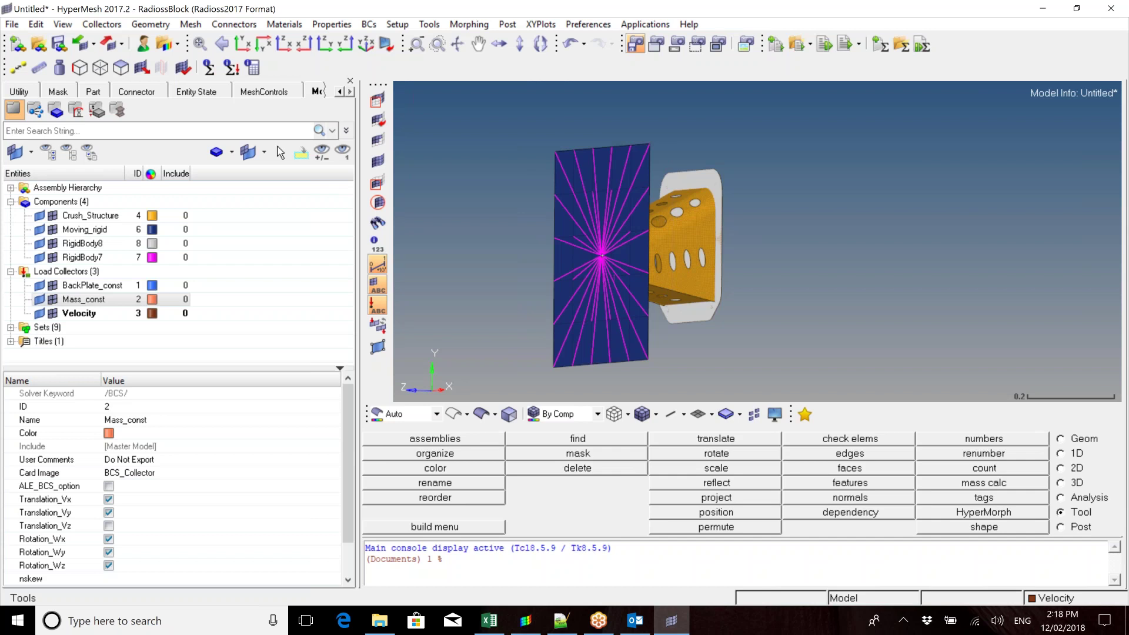
# Open the BackPlate_const load collector and examine its constraints against the back plate, down to its node group field
pyautogui.click(110, 285)
pyautogui.keyDown('ctrl'); pyautogui.moveTo(658, 272); pyautogui.dragTo(517, 270); pyautogui.keyUp('ctrl')
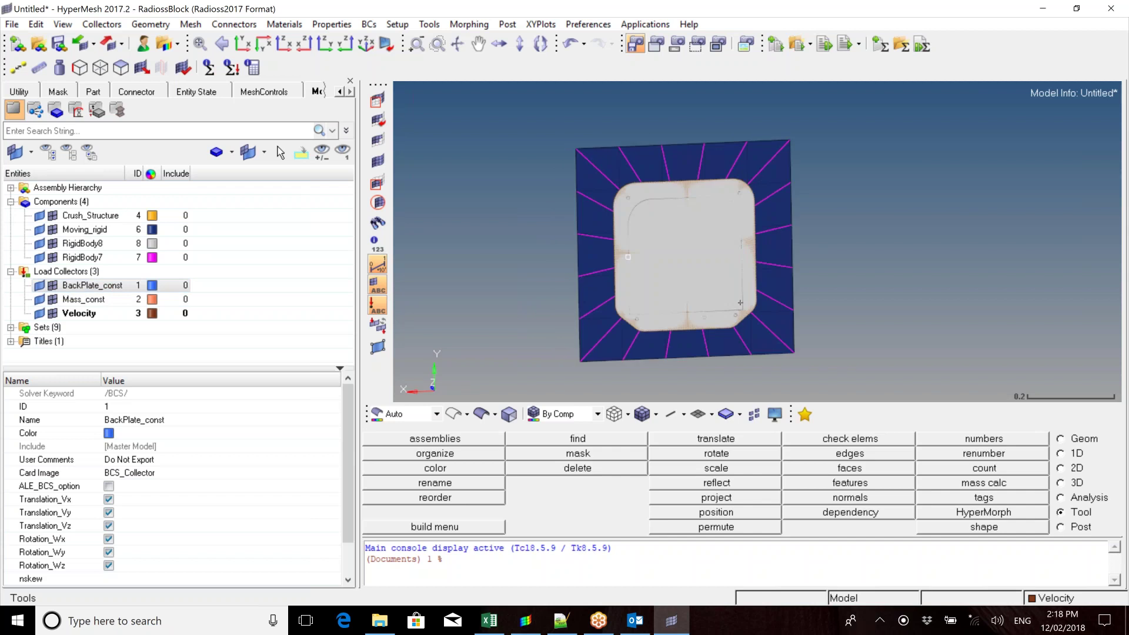
pyautogui.keyDown('ctrl'); pyautogui.moveTo(627, 256); pyautogui.dragTo(628, 257); pyautogui.keyUp('ctrl')
pyautogui.scroll(-1, 146, 464)
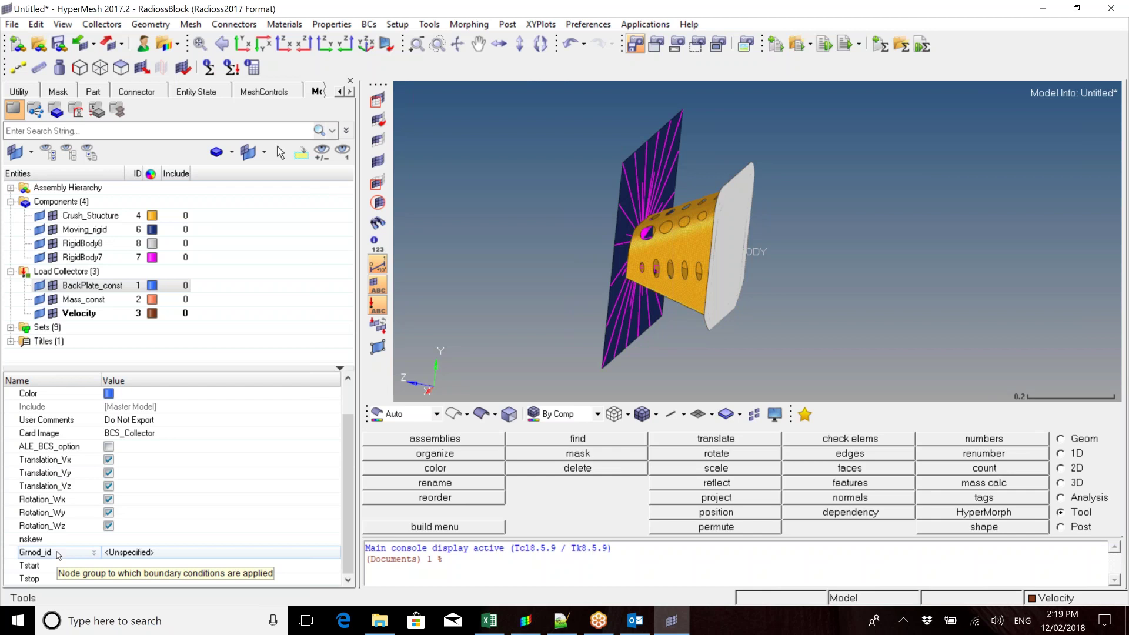
# Expand the Sets list and review the Velocity, Mass_const and BackPlate_const load collectors in turn
pyautogui.click(11, 327)
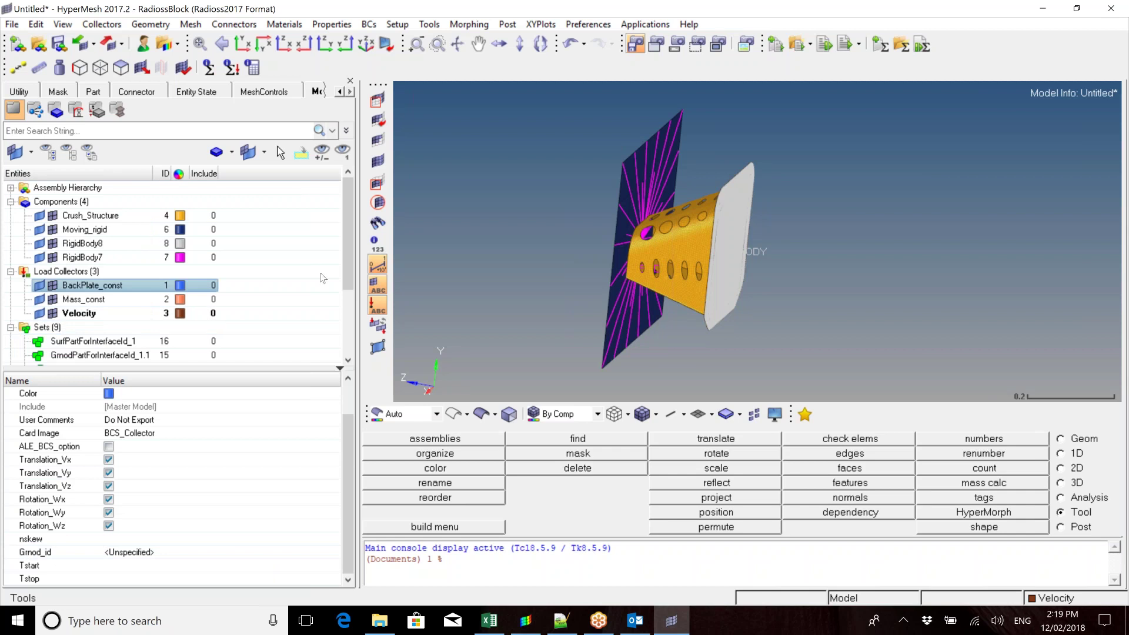
pyautogui.moveTo(343, 253); pyautogui.dragTo(343, 318)
pyautogui.scroll(3, 111, 316)
pyautogui.click(110, 313)
pyautogui.click(106, 300)
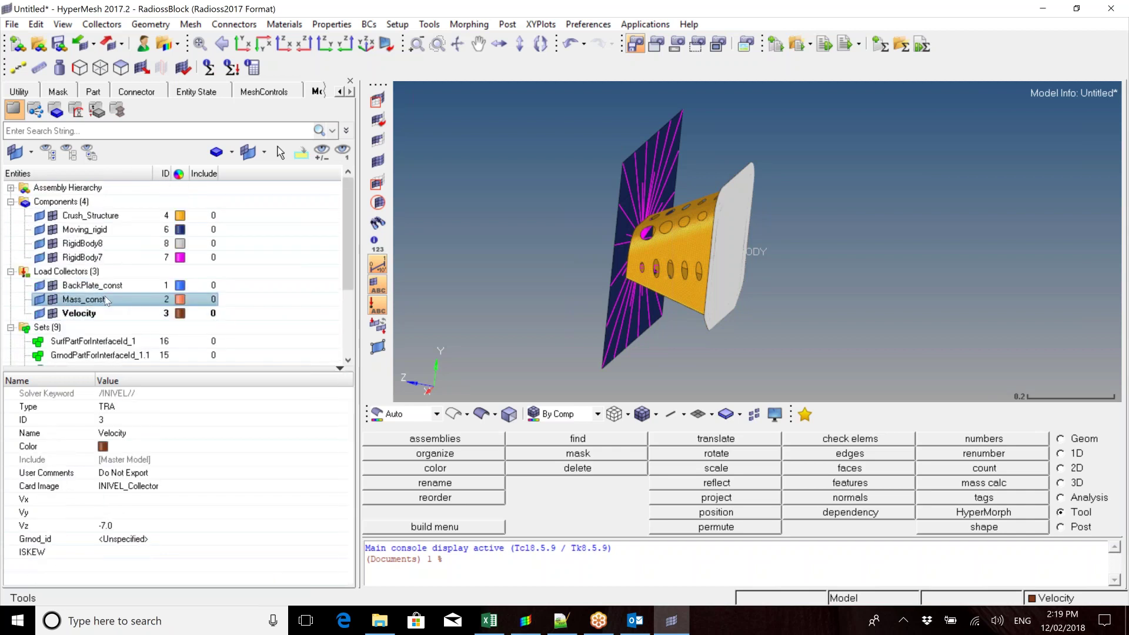
pyautogui.click(104, 285)
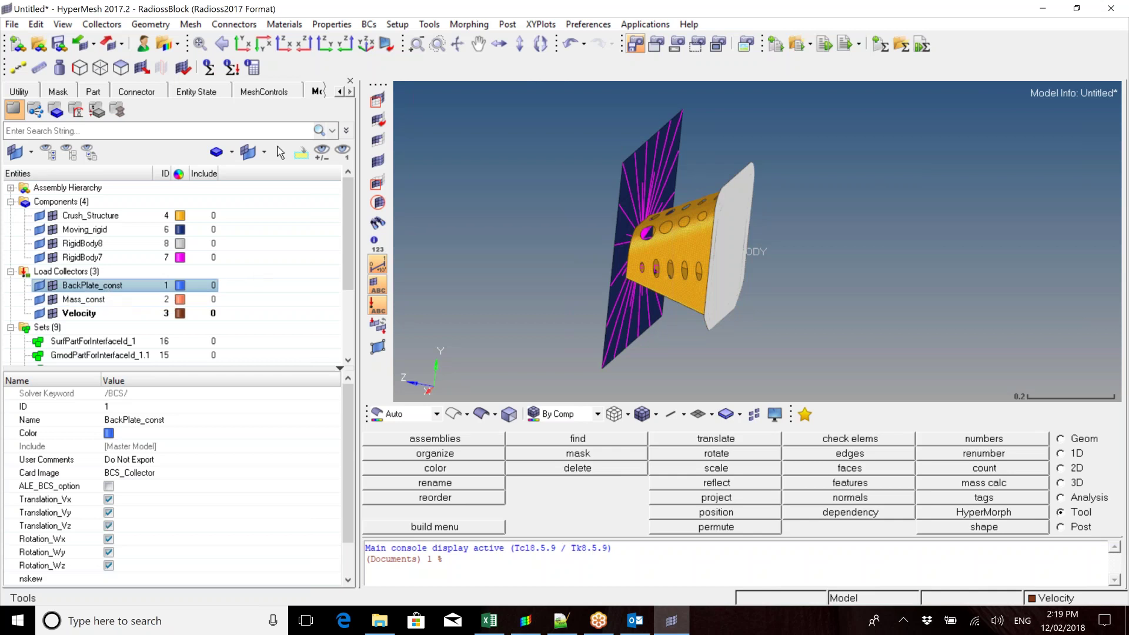
# Create a new set named Velocity in the model
pyautogui.scroll(-3, 300, 288)
pyautogui.rightClick(301, 289)
pyautogui.moveTo(301, 292)
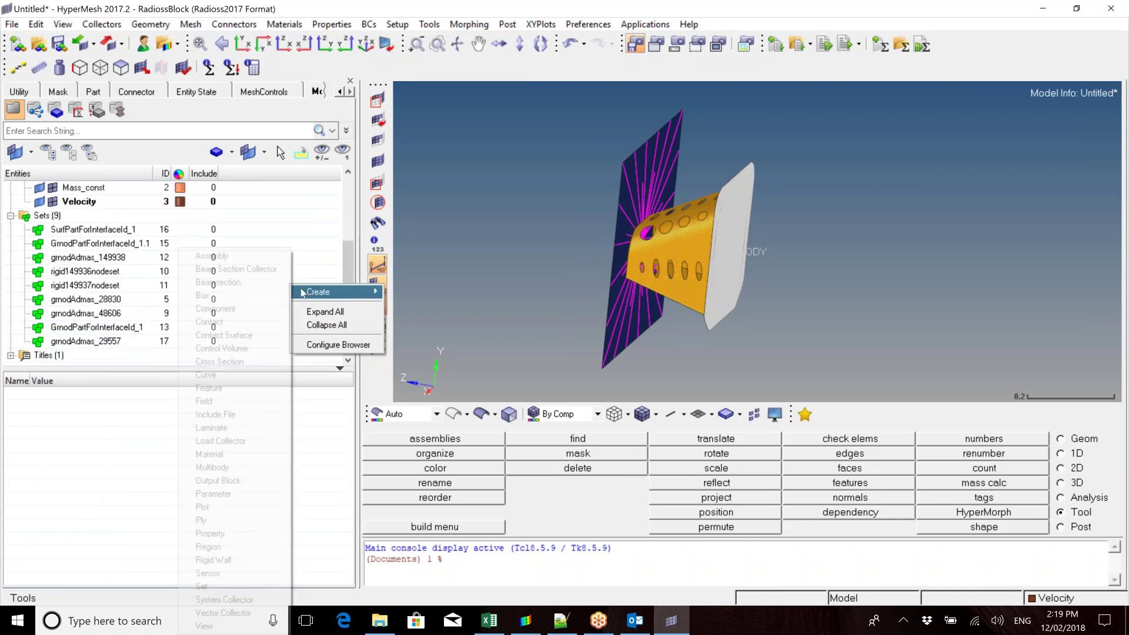
pyautogui.rightClick(306, 242)
pyautogui.rightClick(273, 262)
pyautogui.moveTo(297, 269)
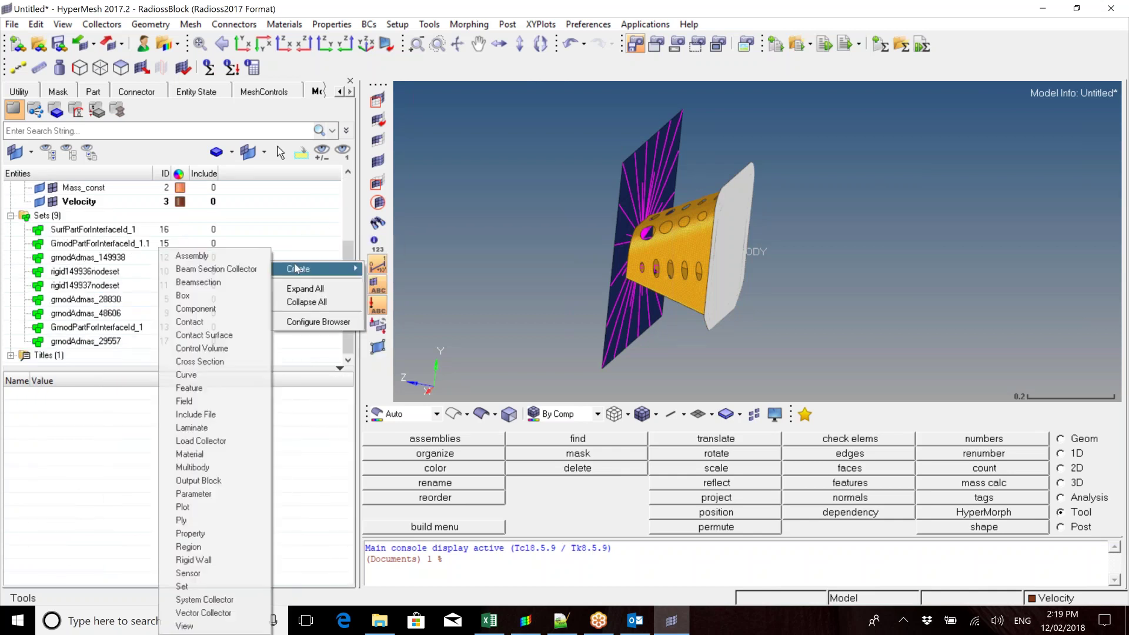
pyautogui.click(221, 586)
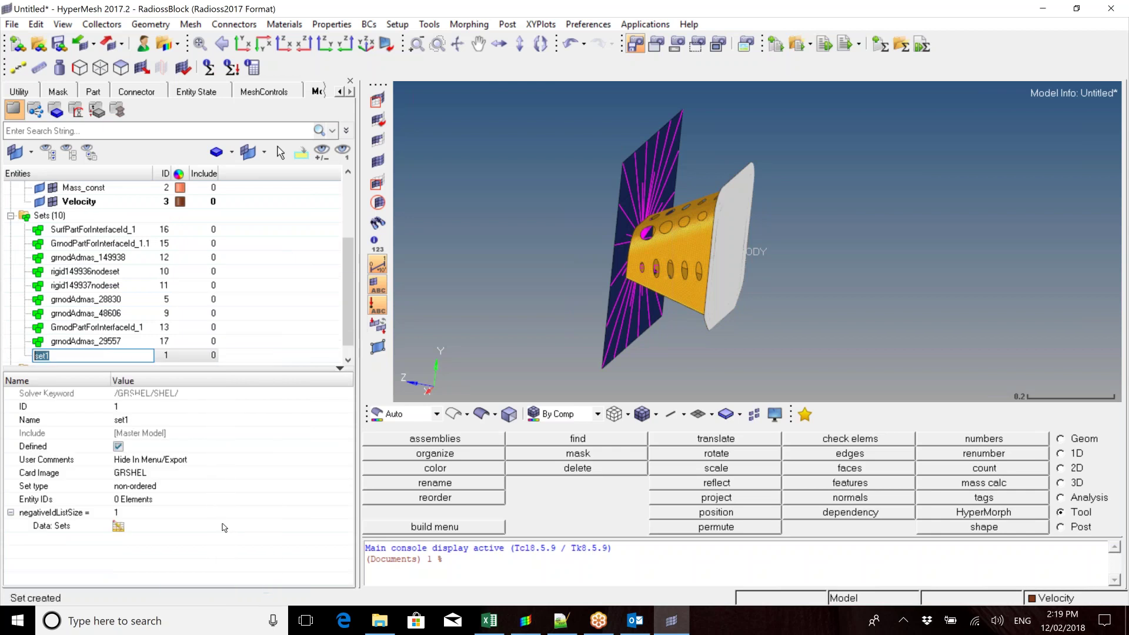
pyautogui.write('Velocity')
pyautogui.press('Return')
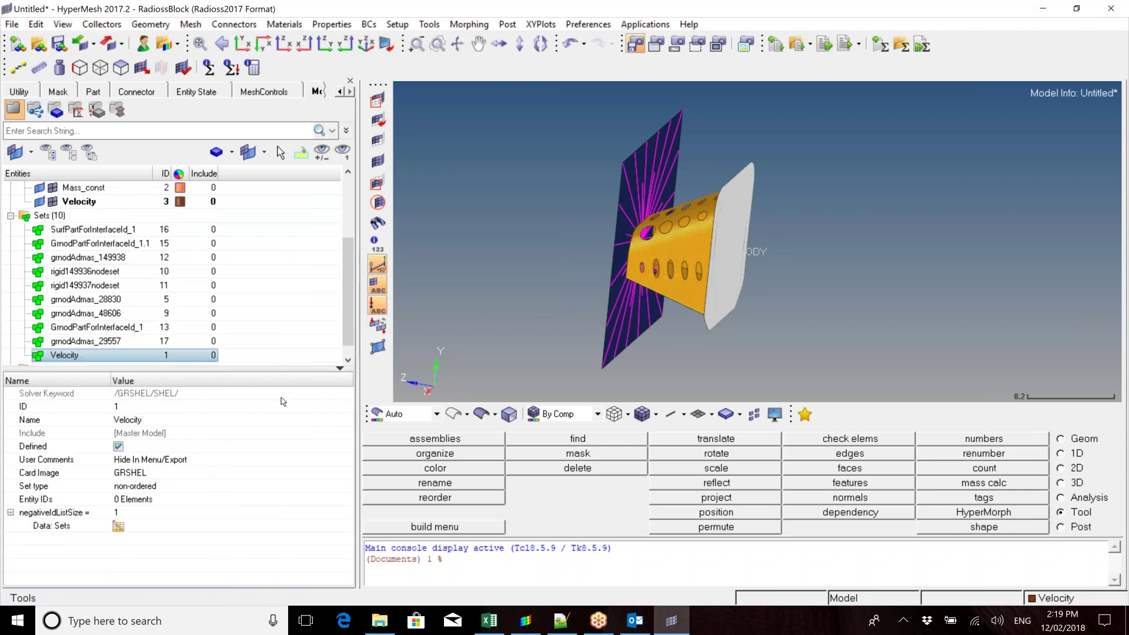
# Create another set named BackPlate
pyautogui.rightClick(289, 297)
pyautogui.moveTo(320, 304)
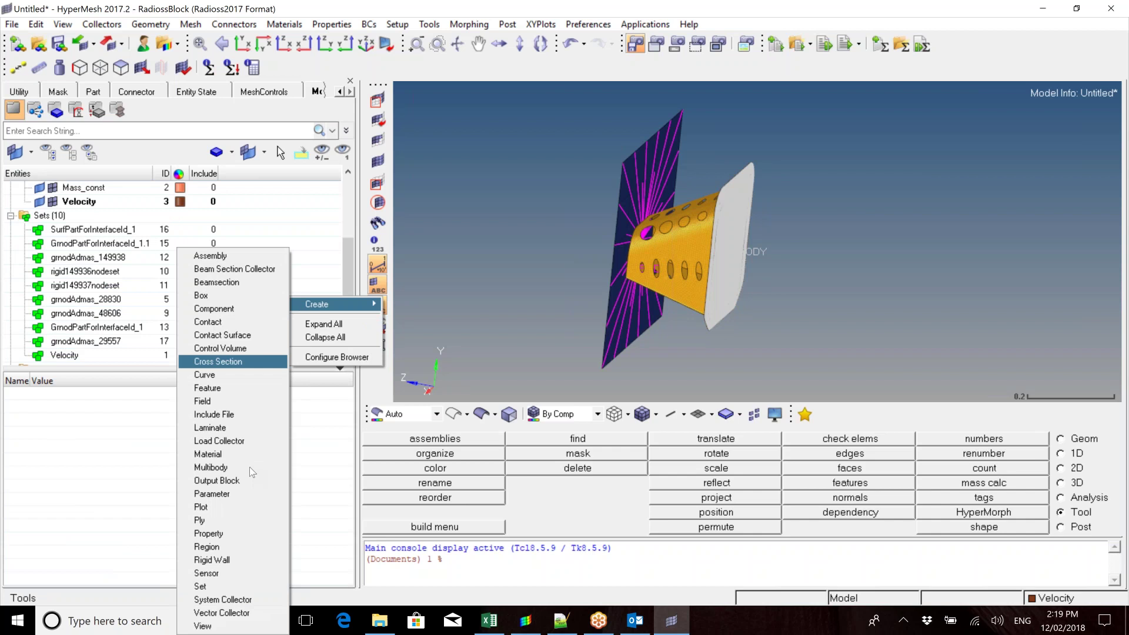
pyautogui.click(236, 593)
pyautogui.write('BackPlate')
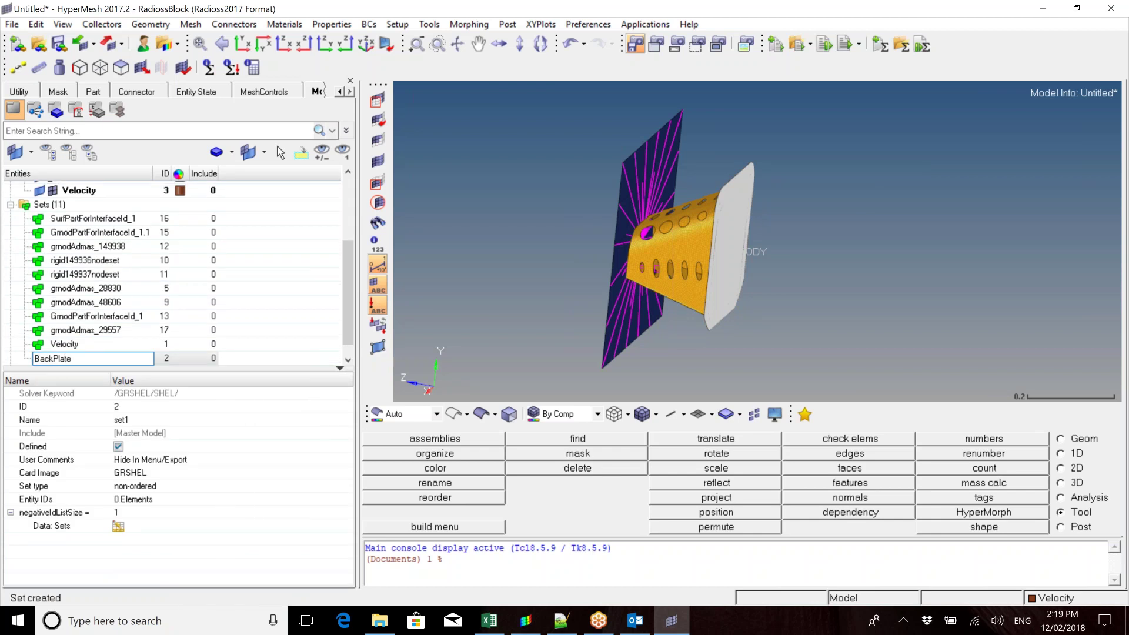
pyautogui.press('Return')
# Create a third set named Vel_constraint
pyautogui.rightClick(313, 304)
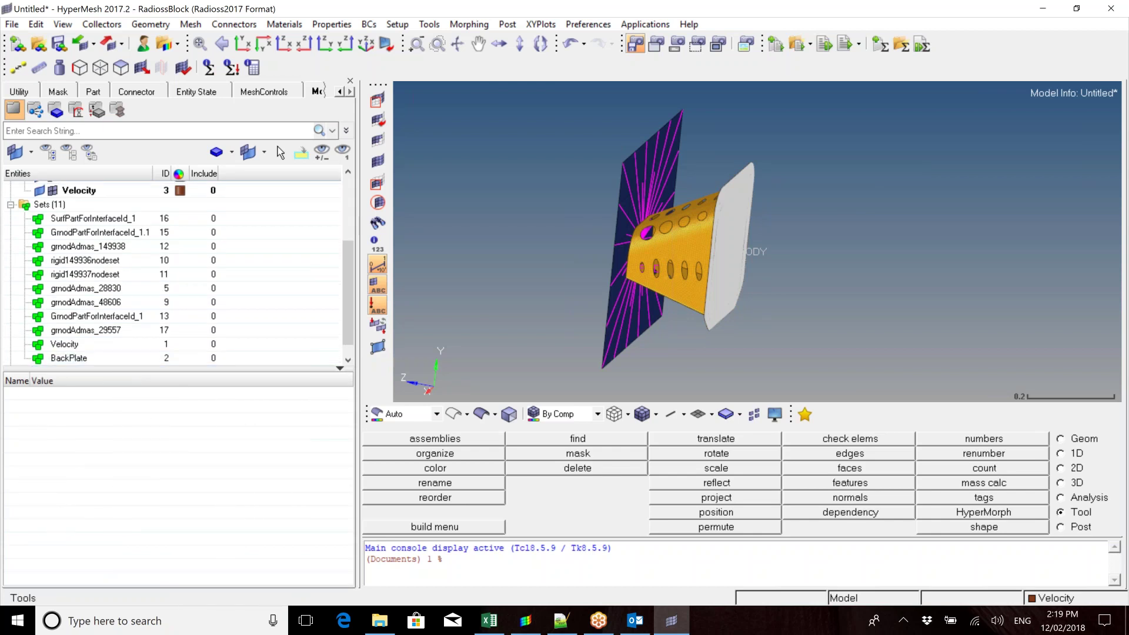
pyautogui.moveTo(333, 312)
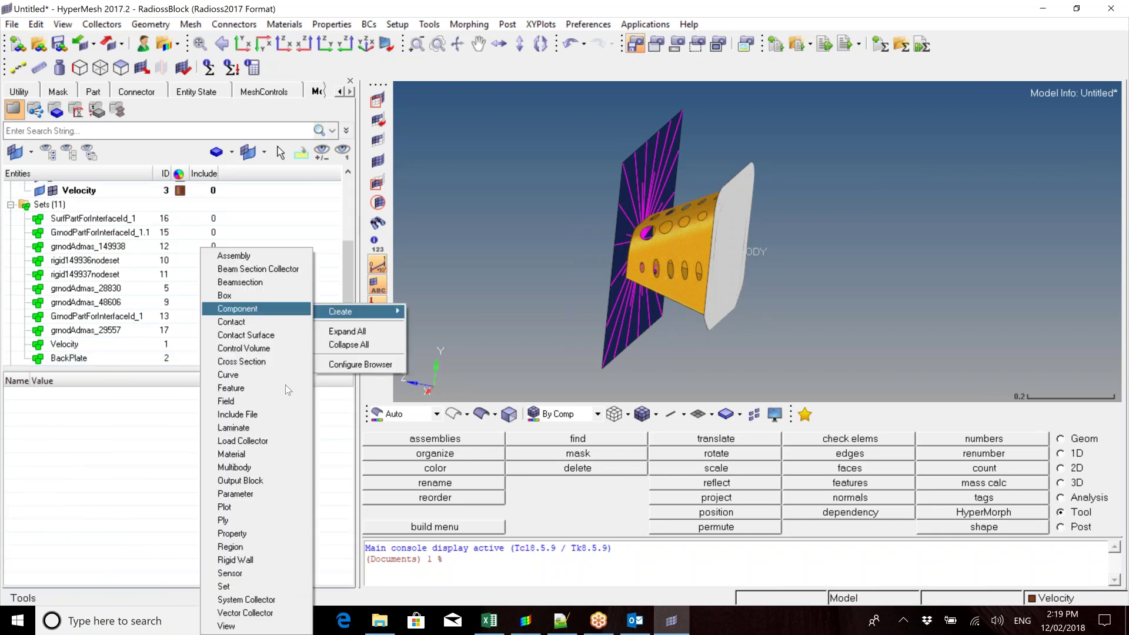
pyautogui.click(270, 587)
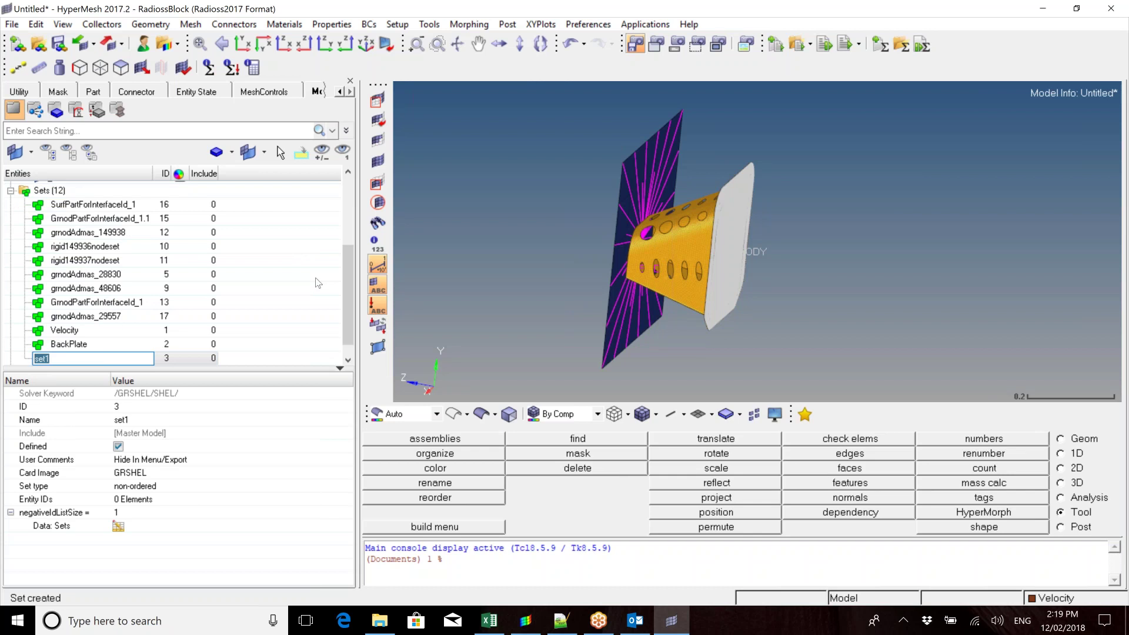
pyautogui.write('V')
pyautogui.write('_constraint')
pyautogui.press('Return')
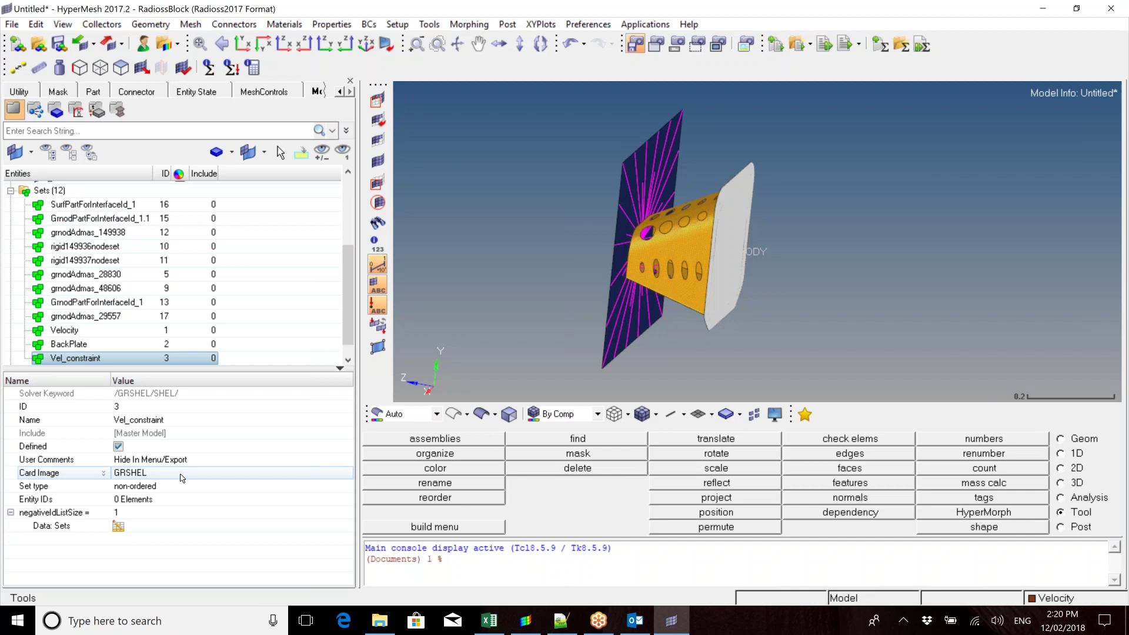
# Change the Vel_constraint set's card image to GRNOD and accept the change
pyautogui.click(182, 478)
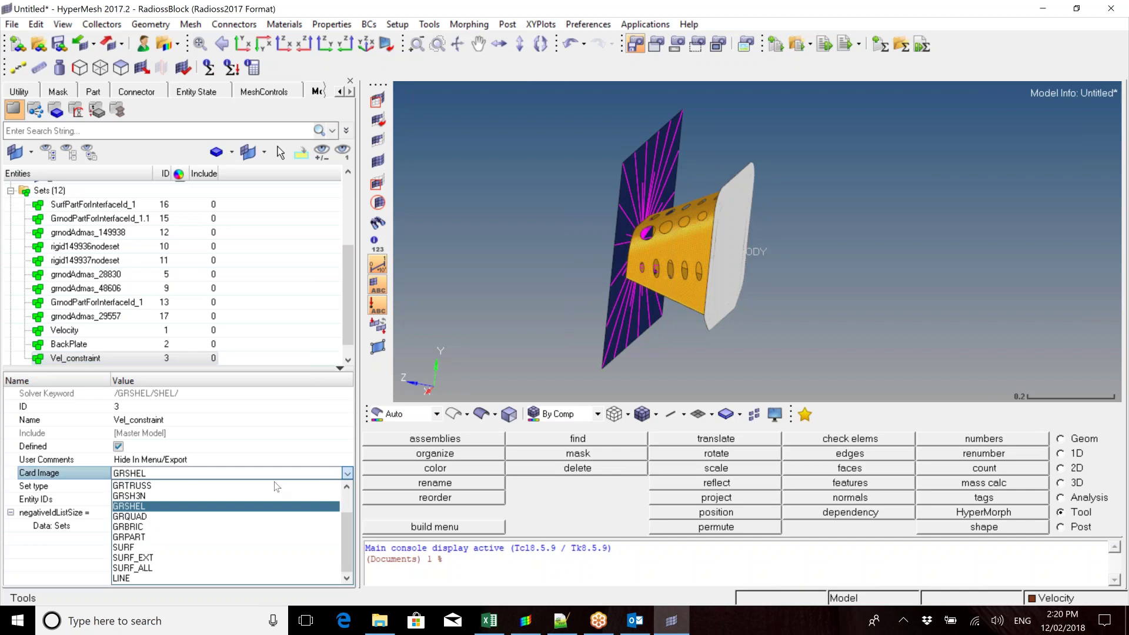
pyautogui.click(350, 485)
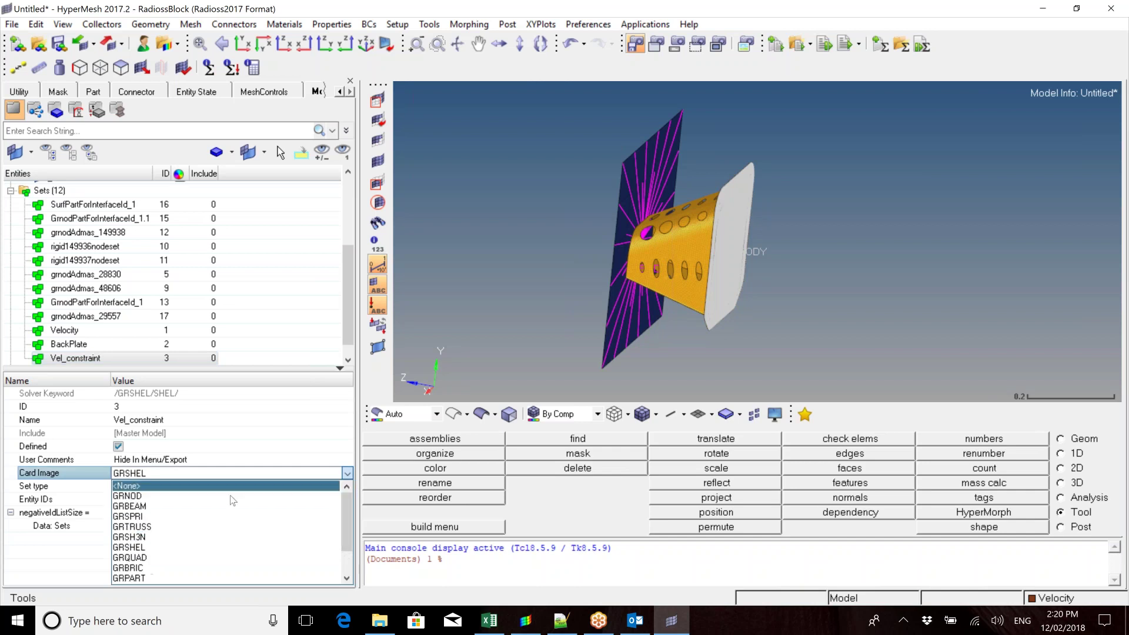
pyautogui.click(198, 497)
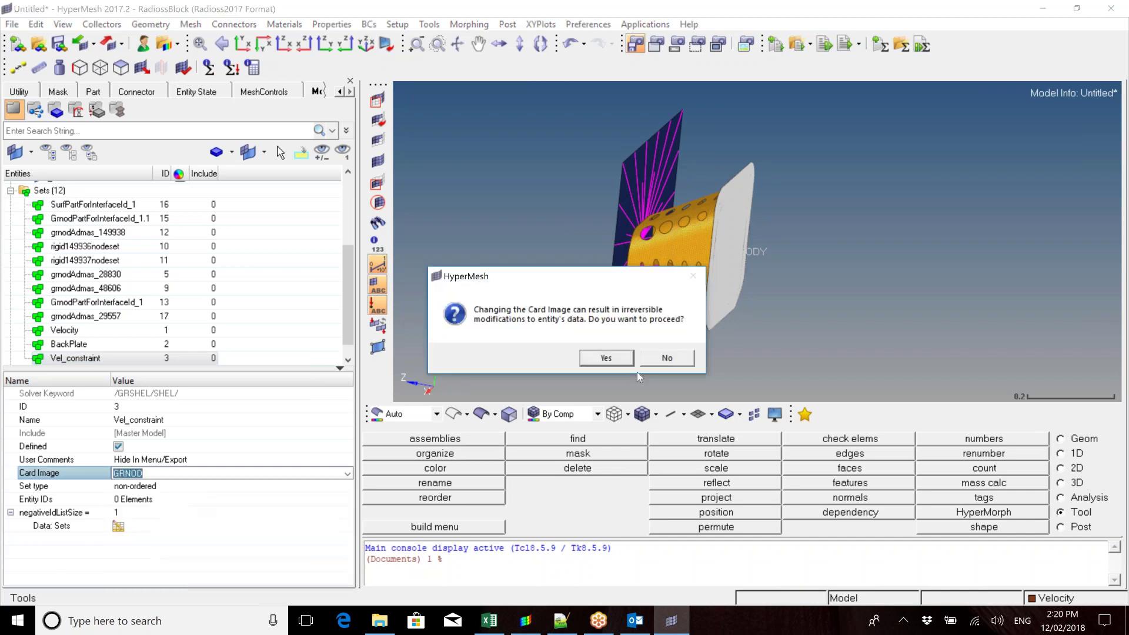
pyautogui.click(606, 358)
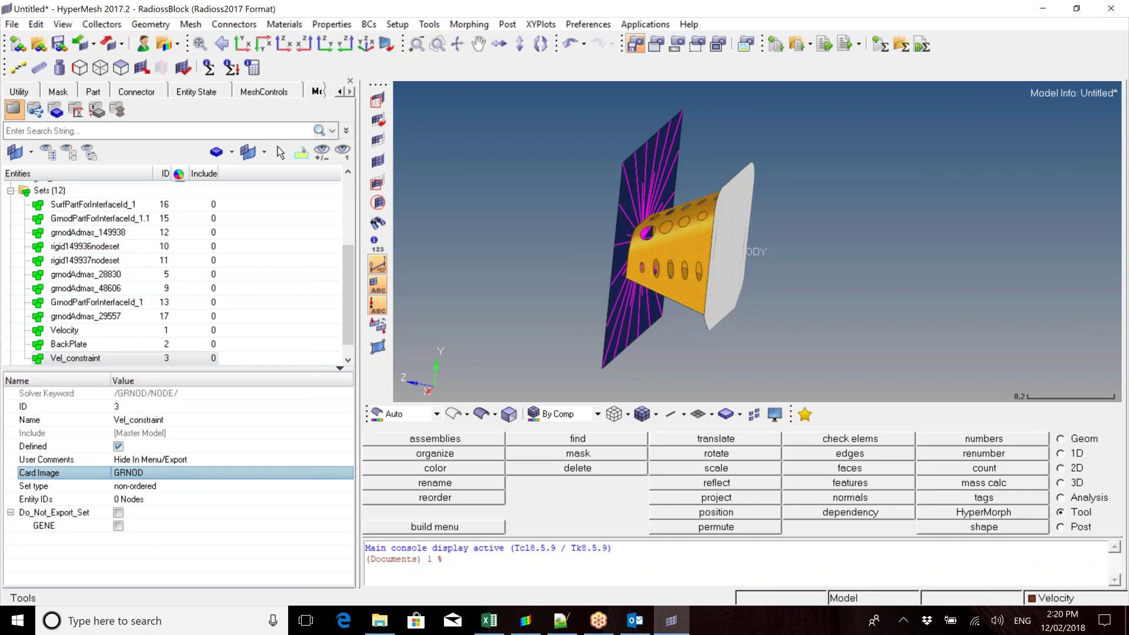
# Review the BackPlate_const load collector's node group field and the Velocity set's properties
pyautogui.moveTo(349, 250); pyautogui.dragTo(348, 185)
pyautogui.click(92, 277)
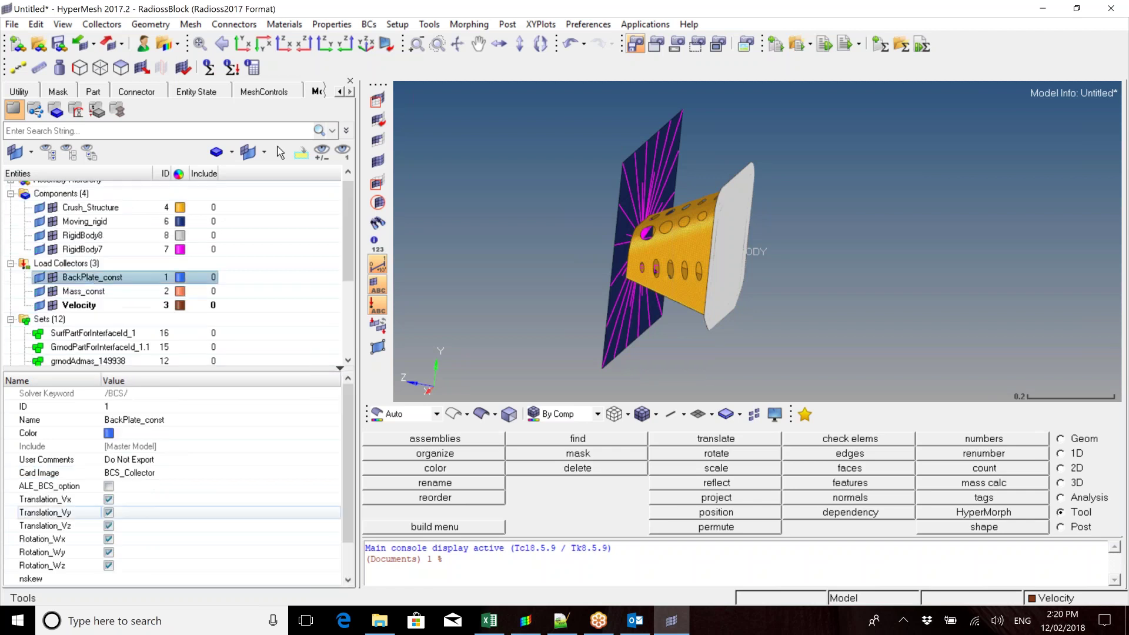
pyautogui.scroll(-3, 146, 491)
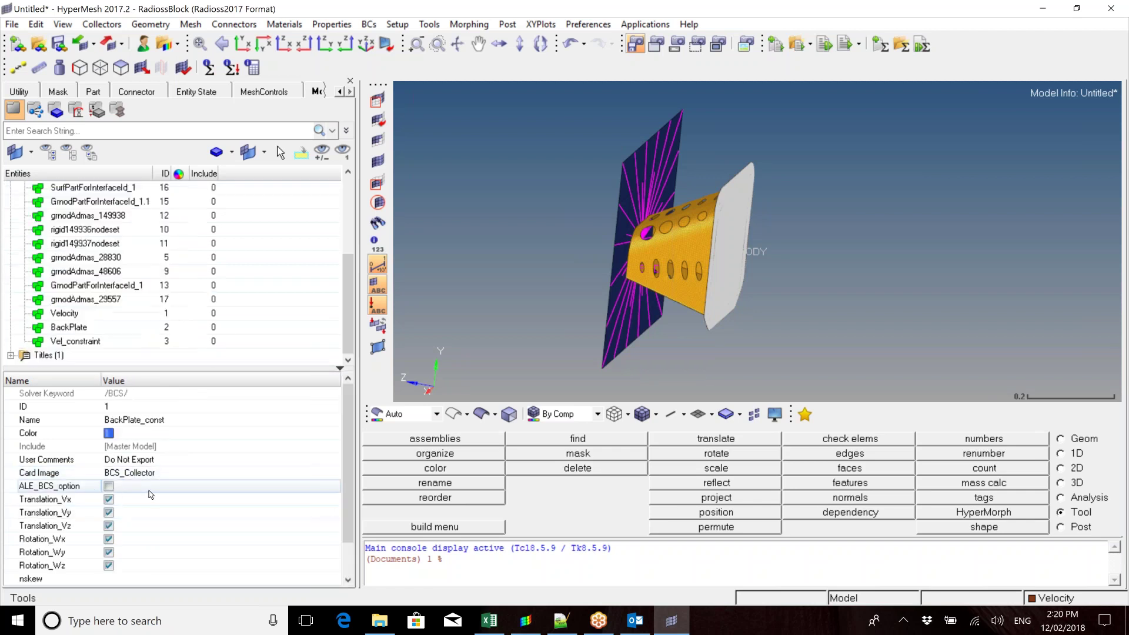
pyautogui.moveTo(348, 414); pyautogui.dragTo(362, 508)
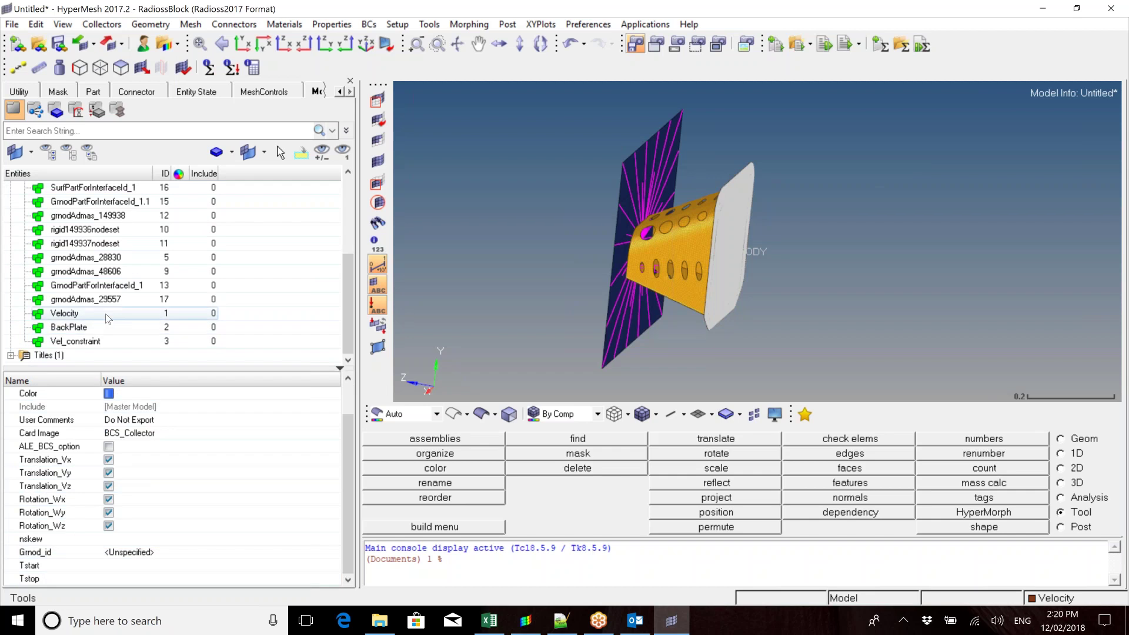
pyautogui.click(64, 313)
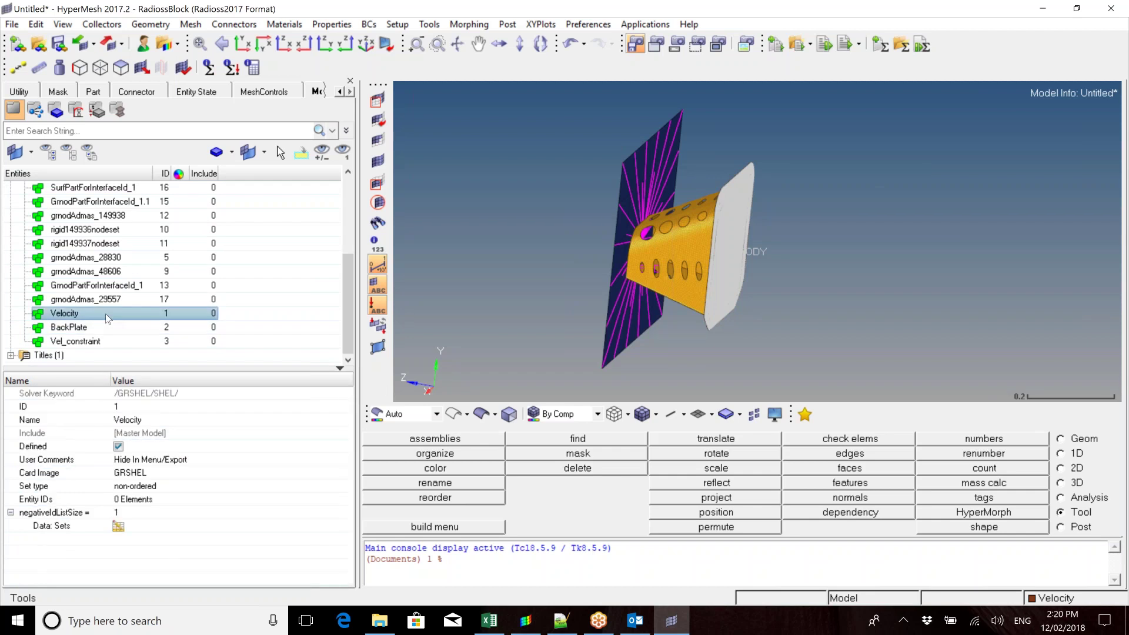
# Open the Vel_constraint set and hide the Crush_Structure and Moving_rigid elements to expose the moving plate's rigid body
pyautogui.click(102, 340)
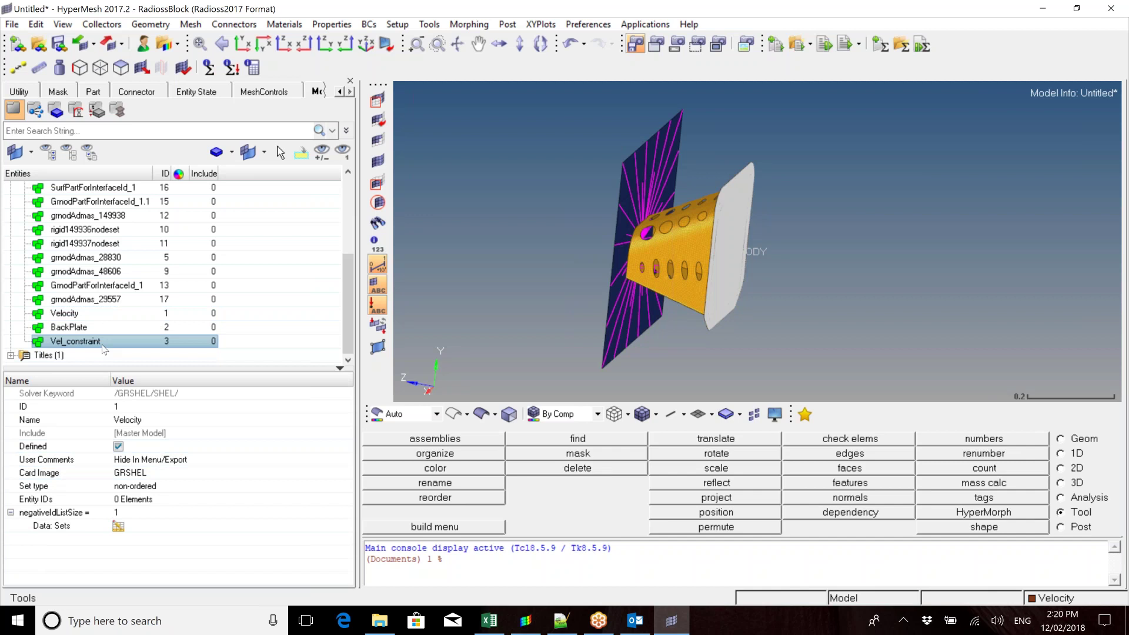
pyautogui.moveTo(611, 253)
pyautogui.keyDown('ctrl'); pyautogui.mouseDown()
pyautogui.moveTo(661, 270)
pyautogui.moveTo(706, 256)
pyautogui.moveTo(685, 235)
pyautogui.moveTo(682, 262)
pyautogui.mouseUp(); pyautogui.keyUp('ctrl')
pyautogui.moveTo(348, 257); pyautogui.dragTo(348, 177)
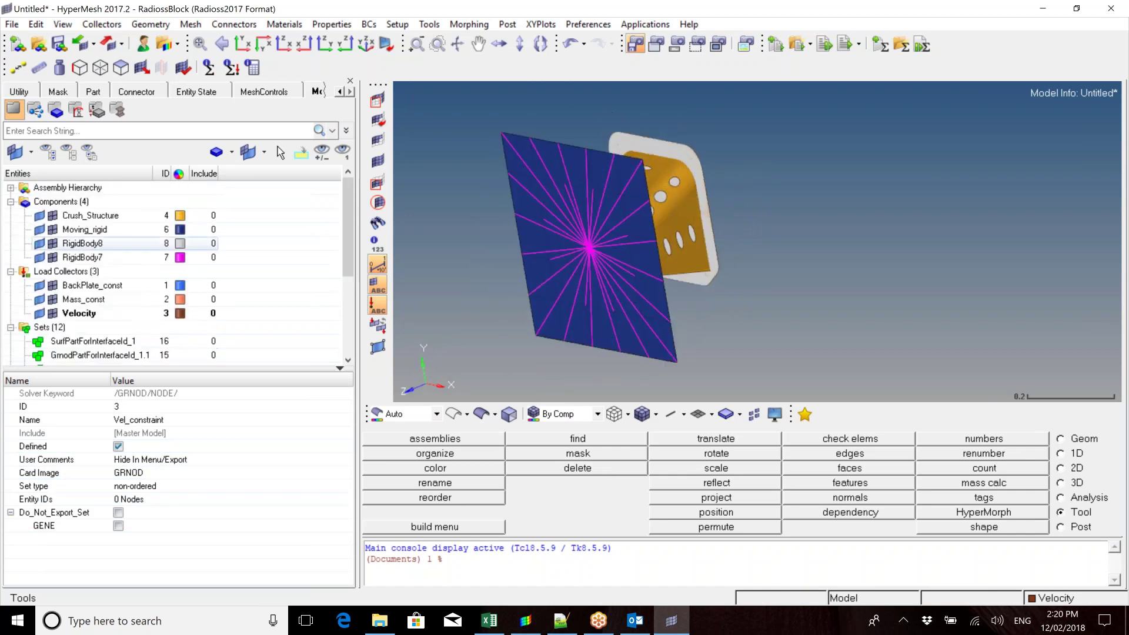
pyautogui.click(52, 215)
pyautogui.click(52, 229)
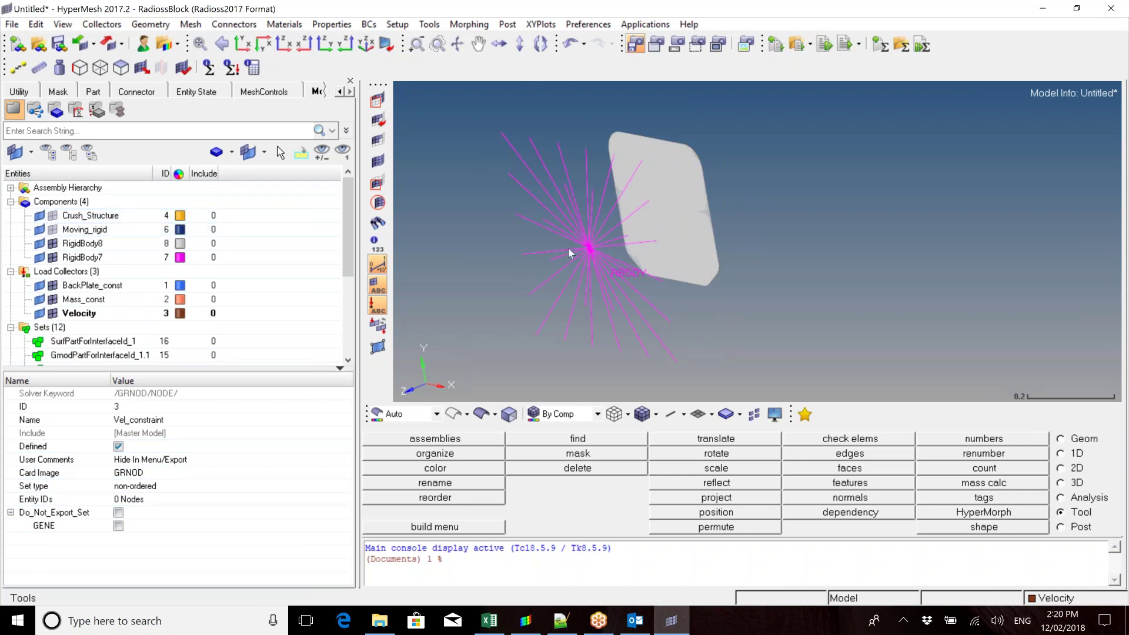
# Assign the centre node of RigidBody7 to the Vel_constraint set
pyautogui.moveTo(345, 224); pyautogui.dragTo(354, 288)
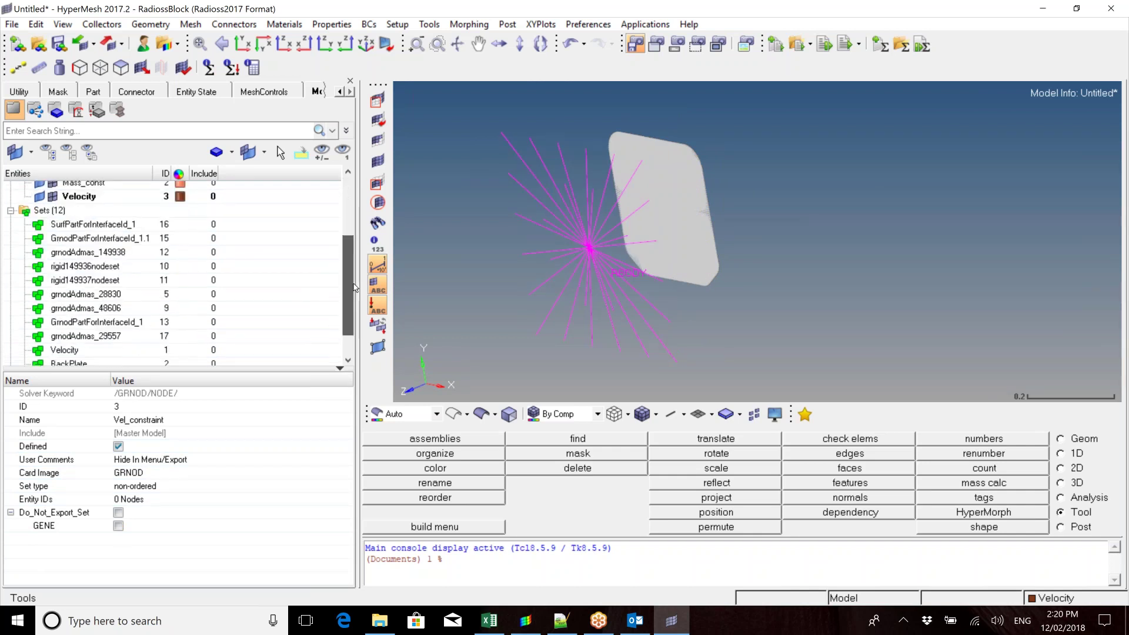
pyautogui.click(187, 498)
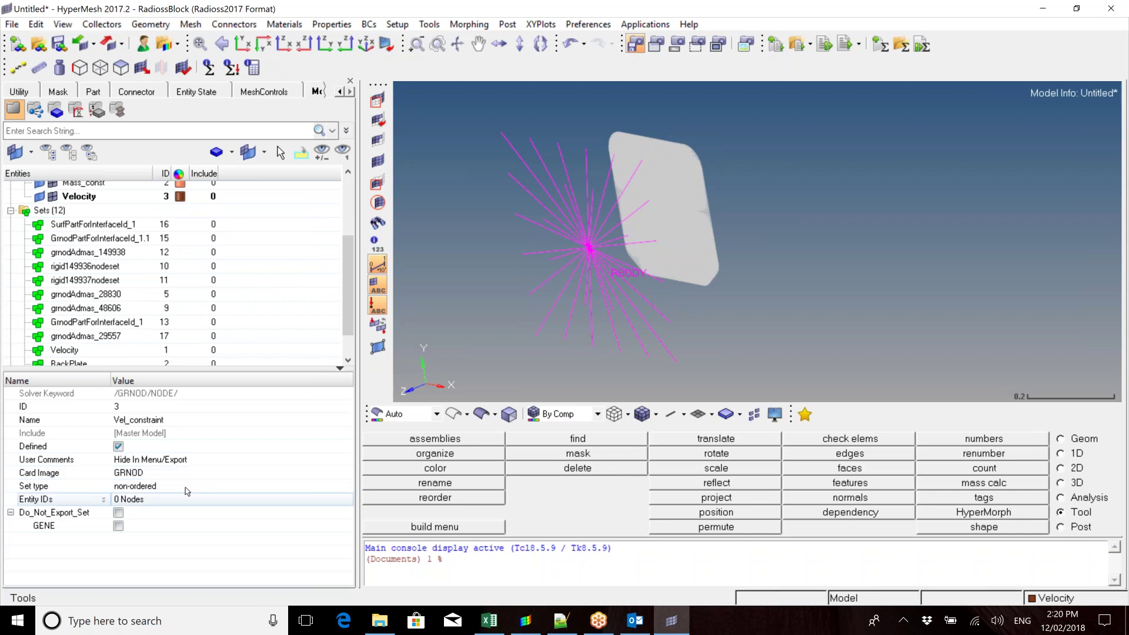
pyautogui.click(187, 500)
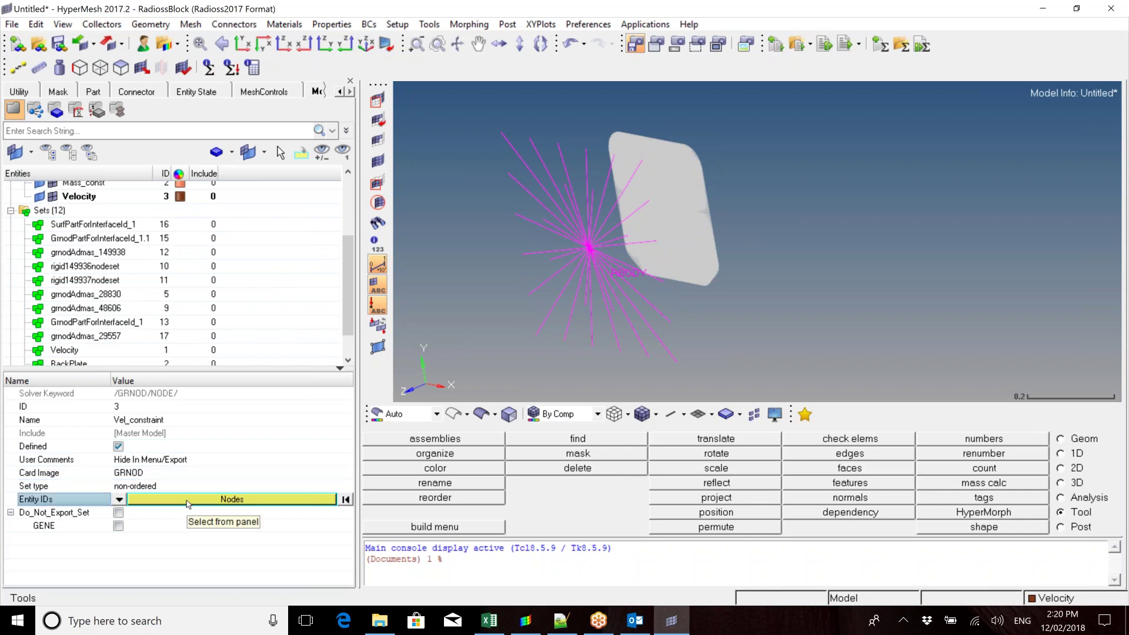
pyautogui.click(187, 499)
pyautogui.click(450, 437)
pyautogui.click(588, 247)
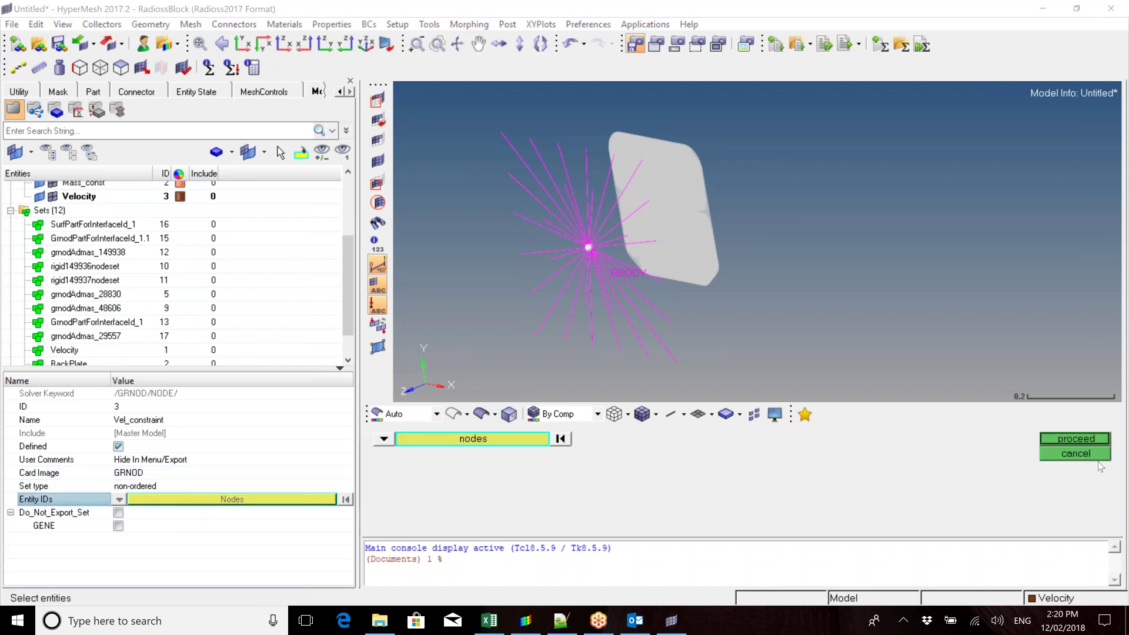
pyautogui.click(1076, 439)
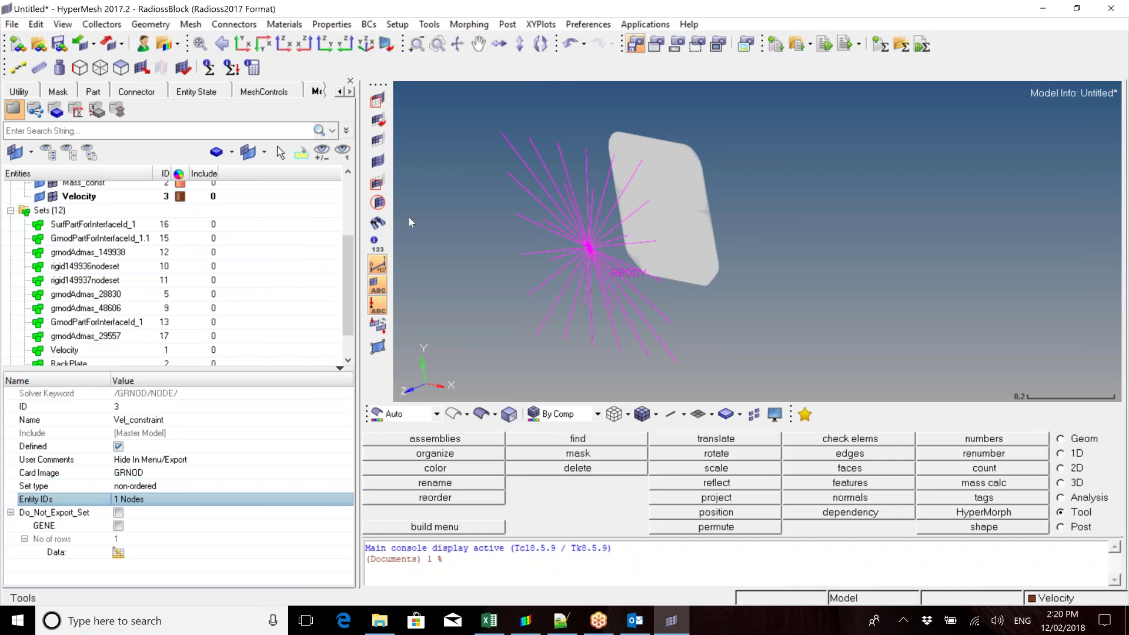
# Change the BackPlate set's card image to GRNOD and accept the change
pyautogui.scroll(-1, 91, 336)
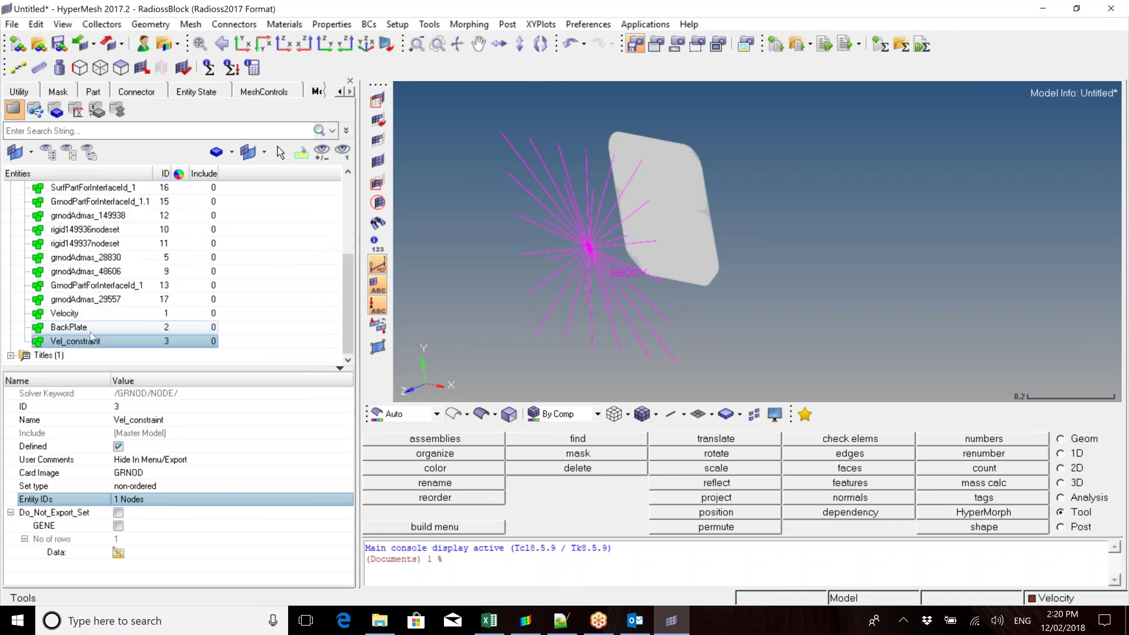
pyautogui.click(91, 329)
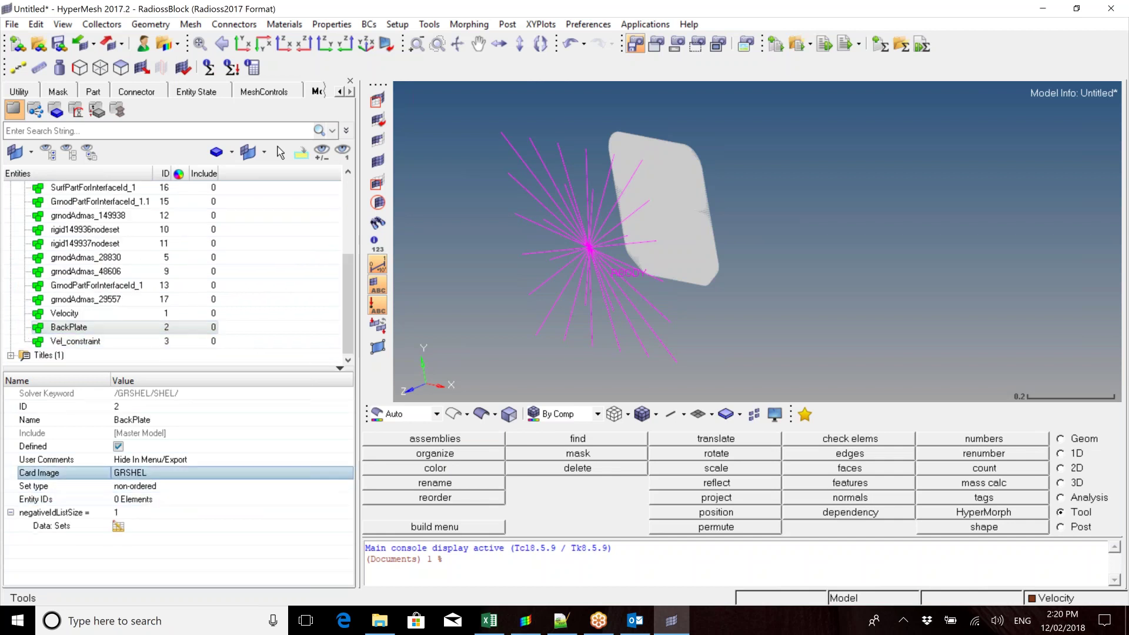
pyautogui.click(236, 472)
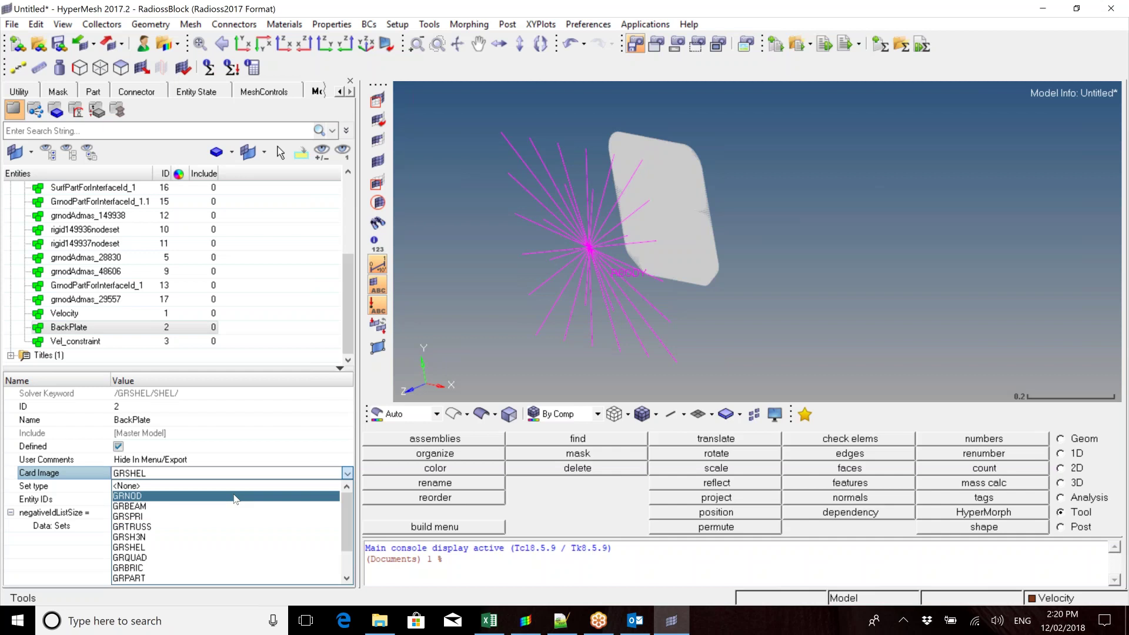
pyautogui.click(235, 497)
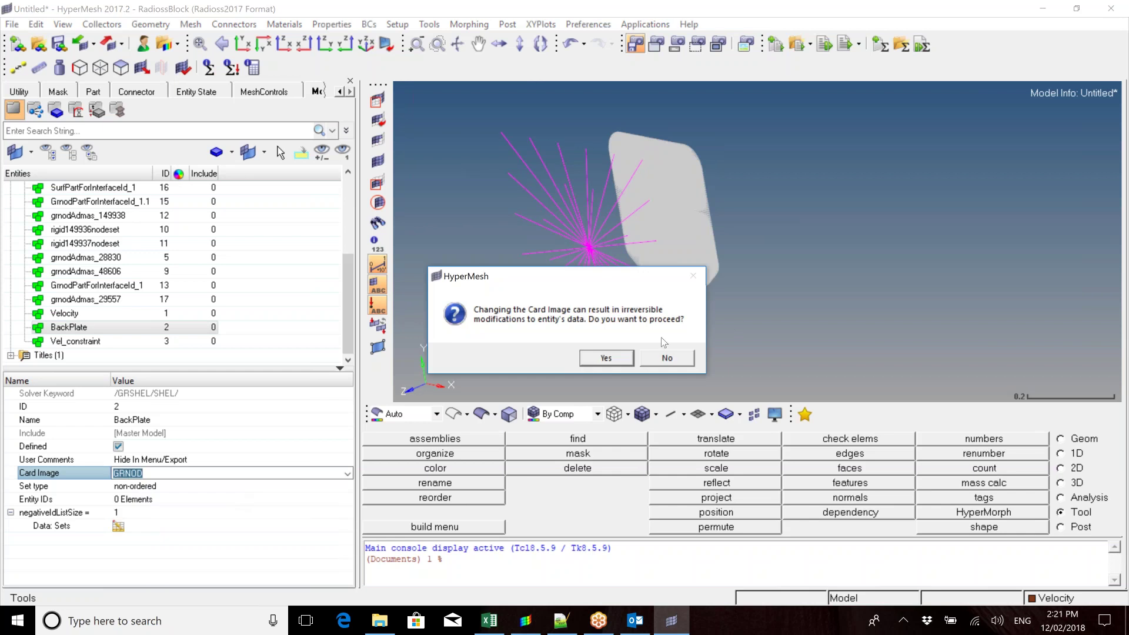
pyautogui.click(615, 361)
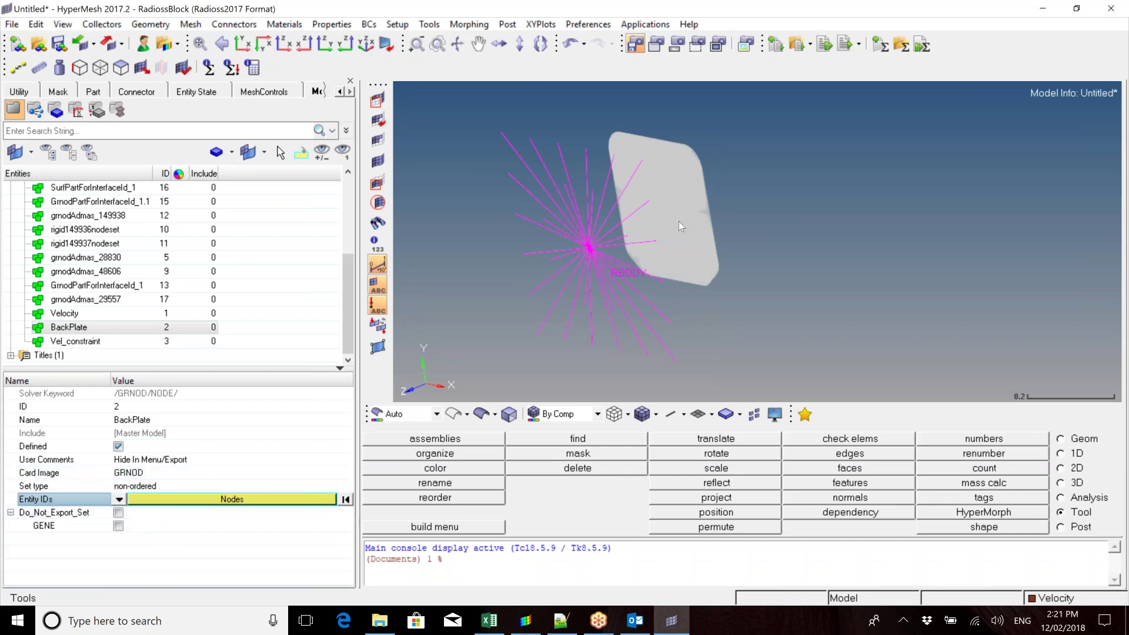
# Assign the centre node of RigidBody8 to the BackPlate set
pyautogui.scroll(15, 664, 206)
pyautogui.scroll(3, 694, 206)
pyautogui.click(259, 499)
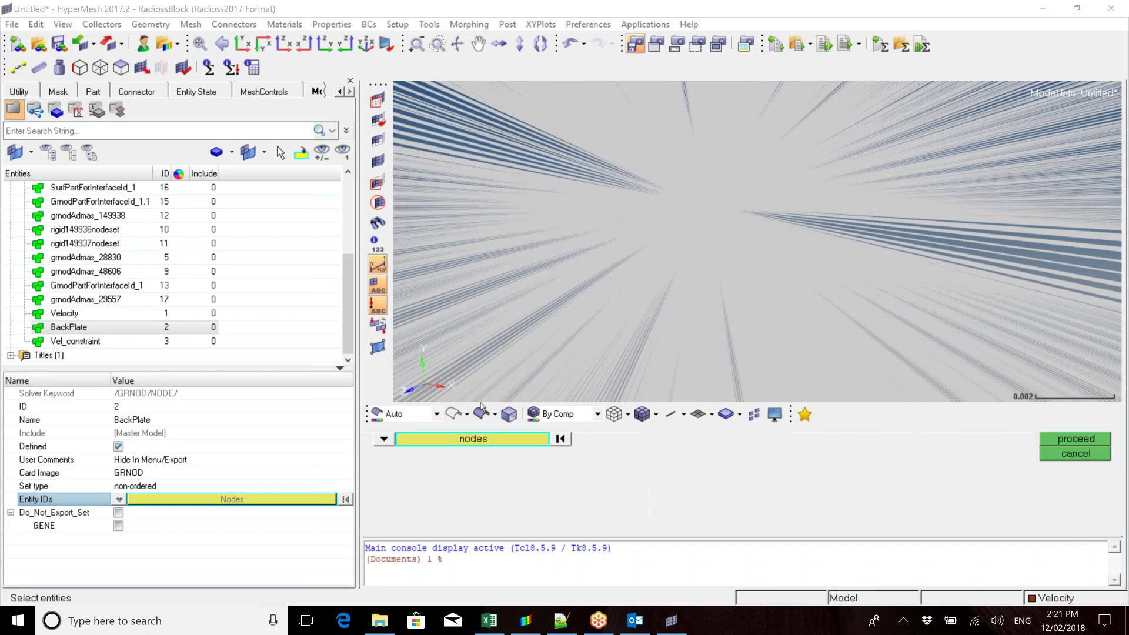
pyautogui.click(498, 439)
pyautogui.click(717, 207)
pyautogui.scroll(-2, 701, 234)
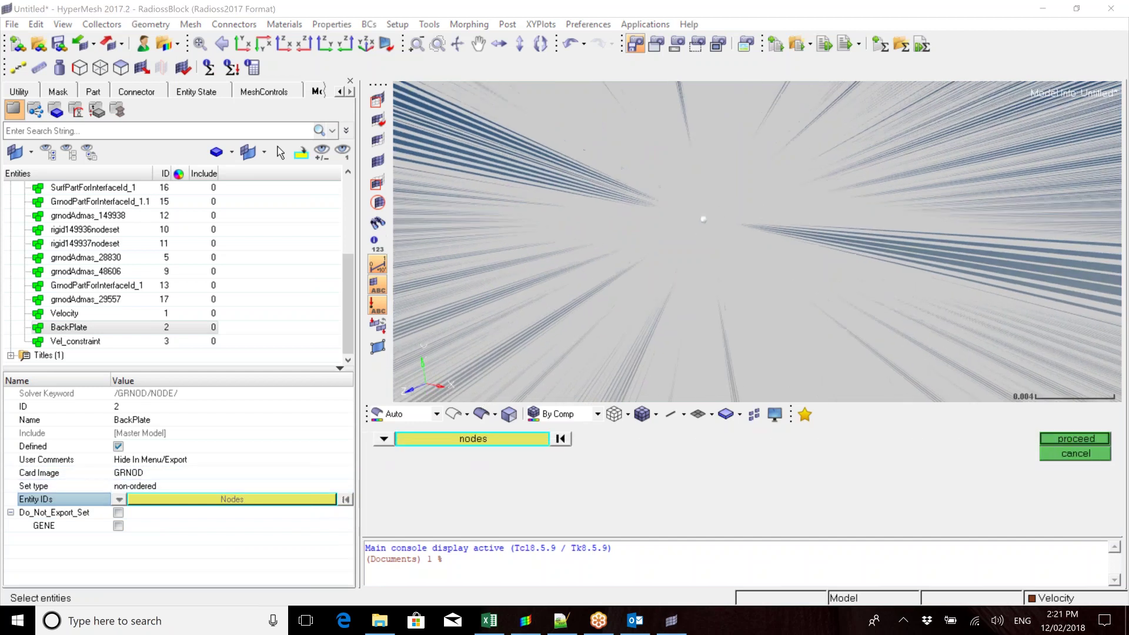
pyautogui.click(1053, 439)
pyautogui.press('f')
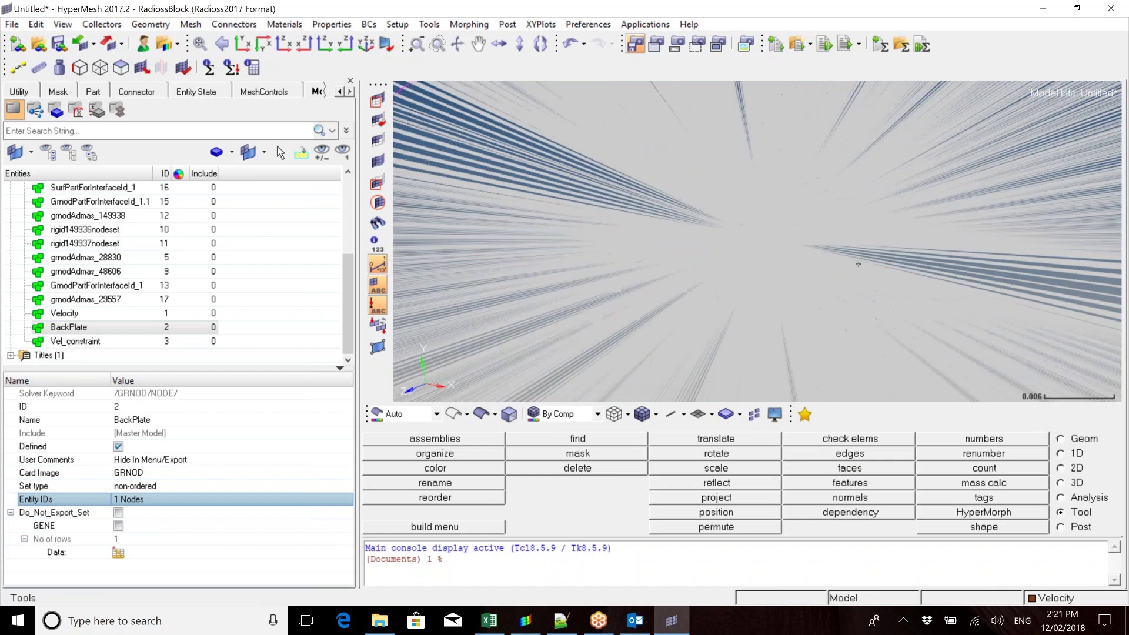
# Change the Velocity set's card image to GRNOD and accept the change
pyautogui.click(71, 313)
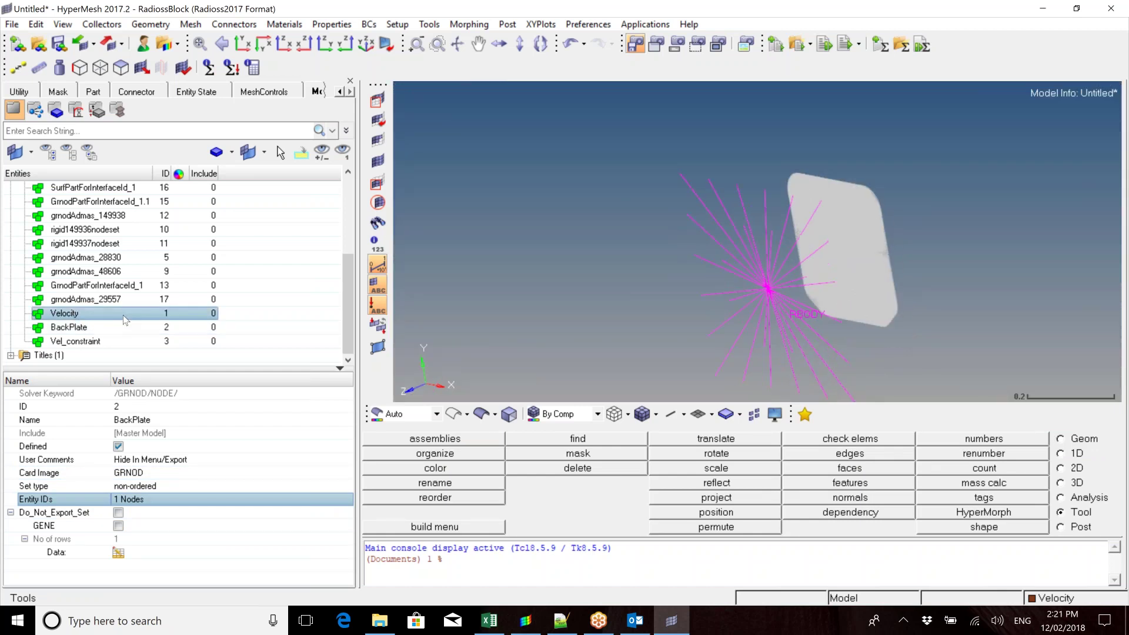
pyautogui.click(154, 474)
pyautogui.click(157, 496)
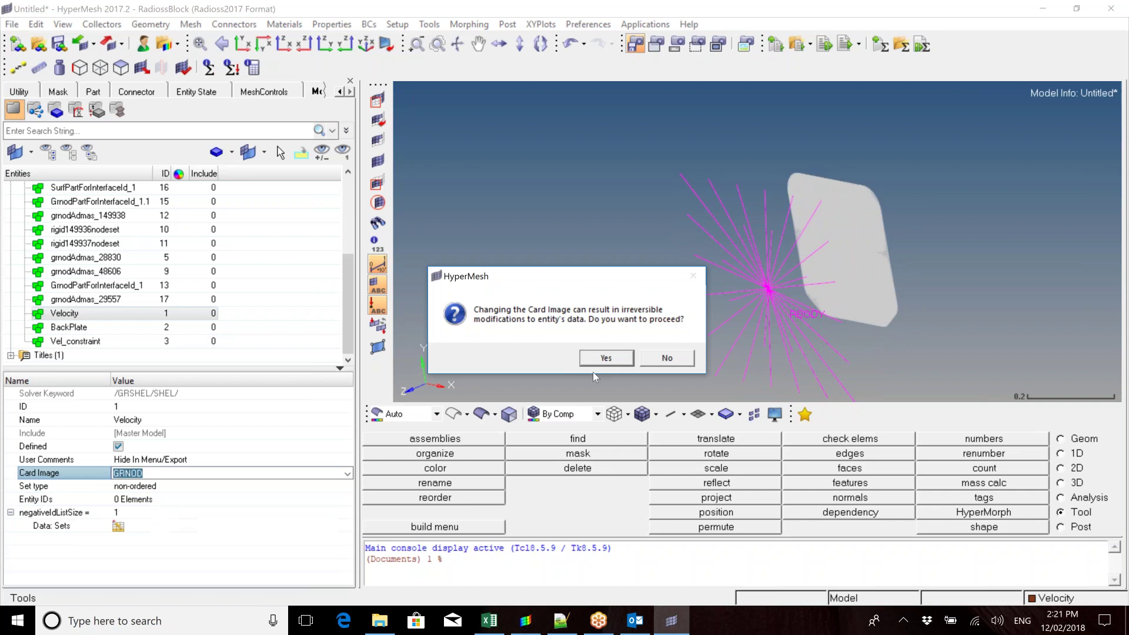
pyautogui.click(604, 359)
# Assign the centre node of RigidBody7 to the Velocity set
pyautogui.click(180, 503)
pyautogui.click(180, 503)
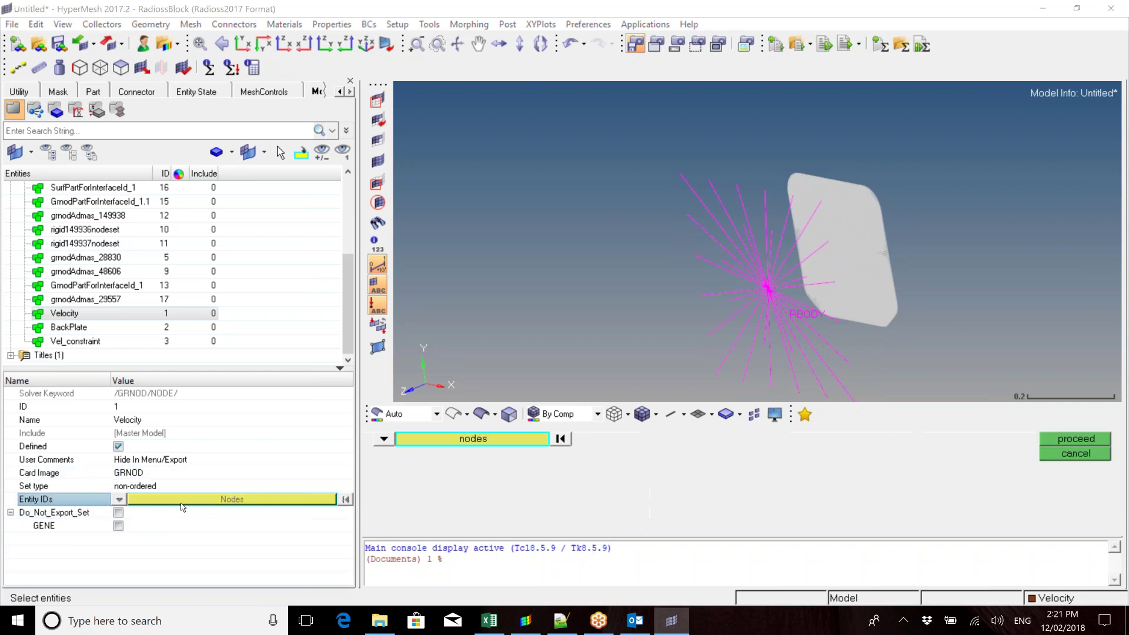
pyautogui.click(767, 288)
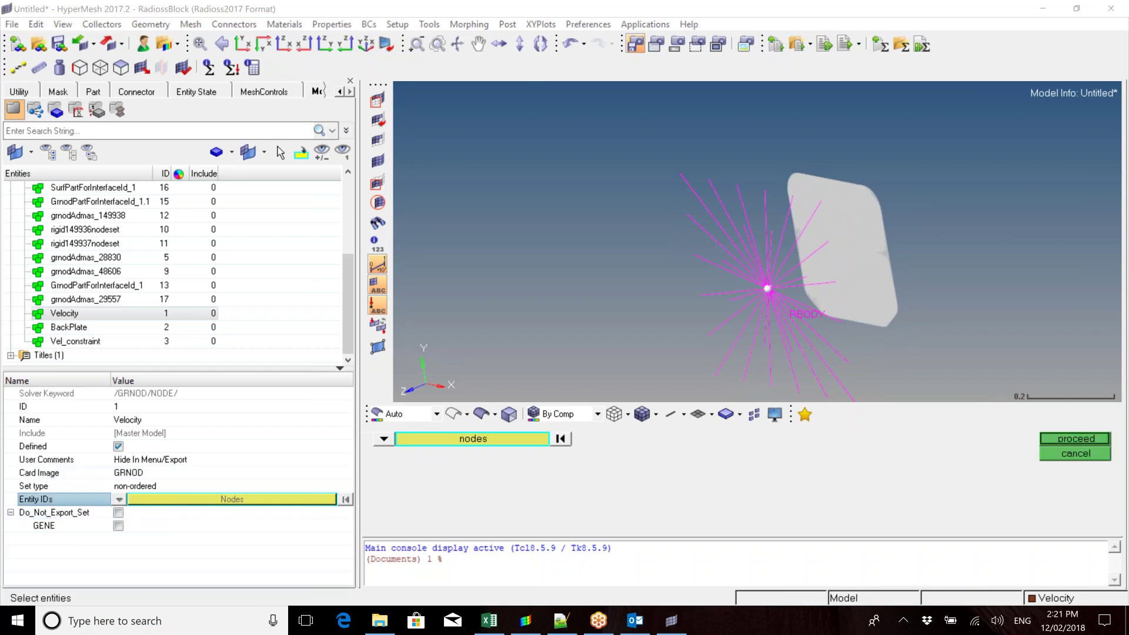
pyautogui.middleClick(767, 289)
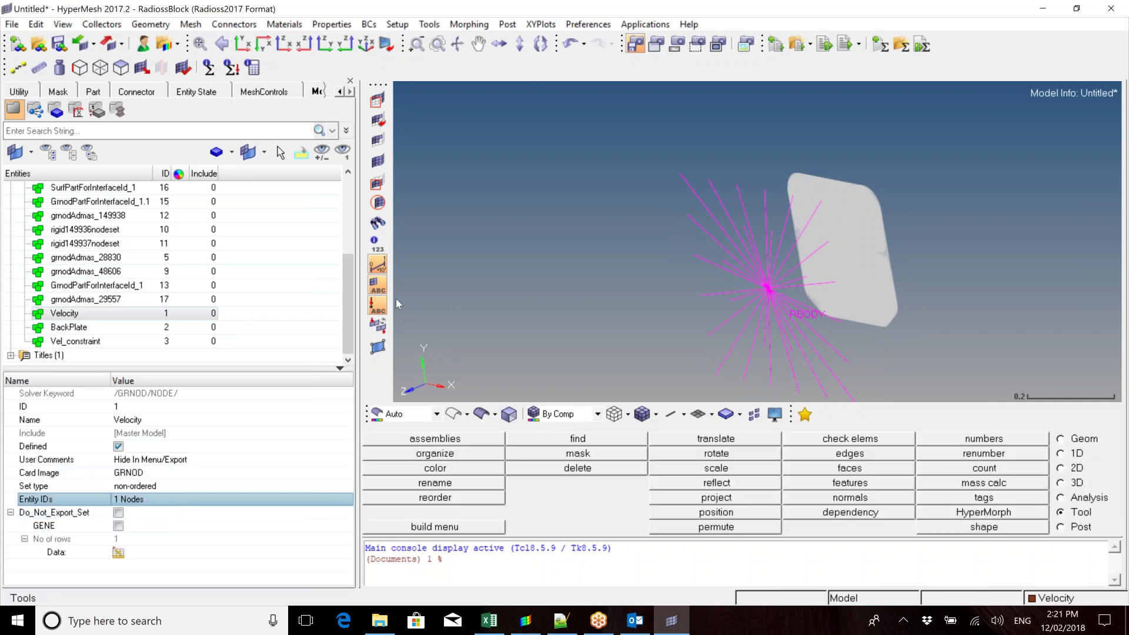
pyautogui.click(131, 316)
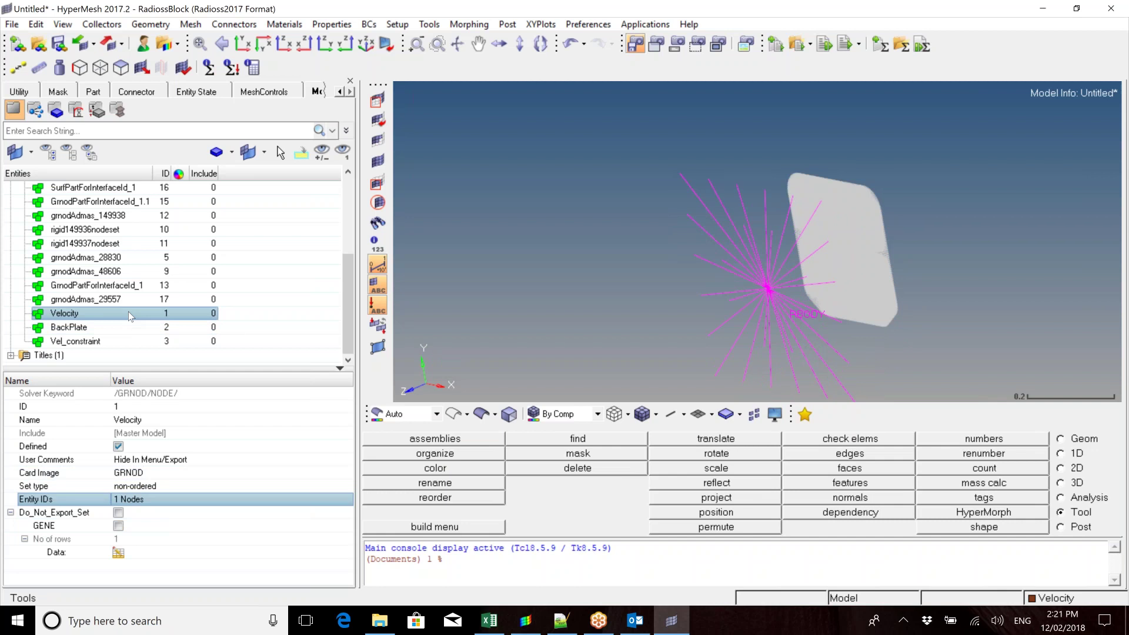
pyautogui.click(323, 317)
# Assign the Velocity node set as the node group of the Velocity load collector
pyautogui.moveTo(348, 312); pyautogui.dragTo(348, 232)
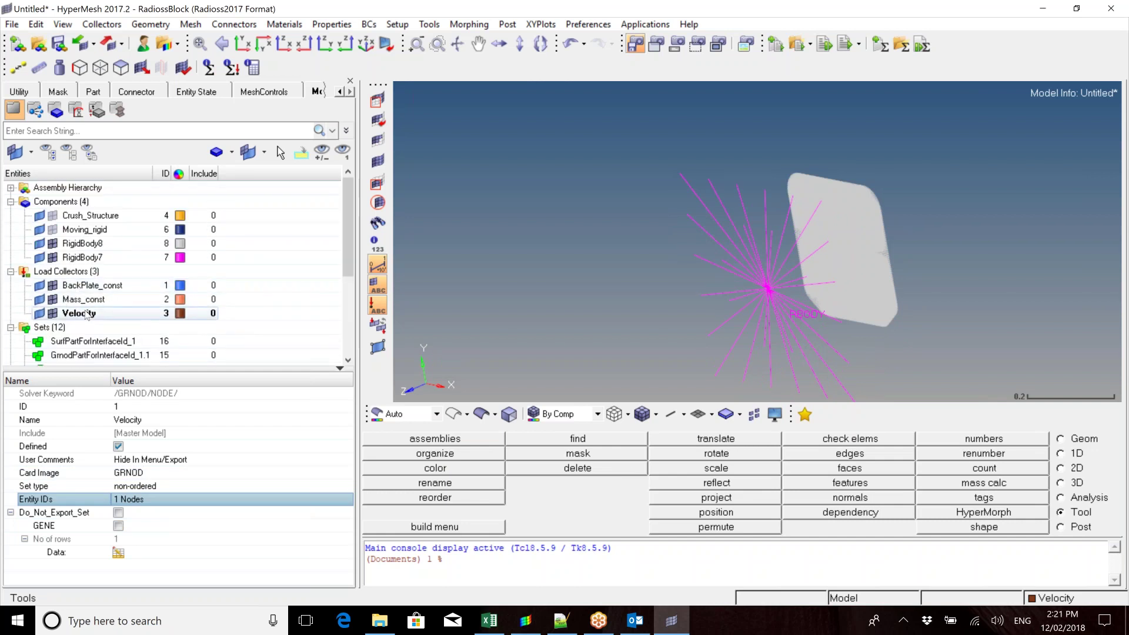
pyautogui.click(87, 315)
pyautogui.click(182, 539)
pyautogui.click(182, 540)
pyautogui.click(44, 504)
pyautogui.click(248, 581)
# Set the Mass_const load collector's Grnod_id to the Vel_constraint set
pyautogui.click(101, 301)
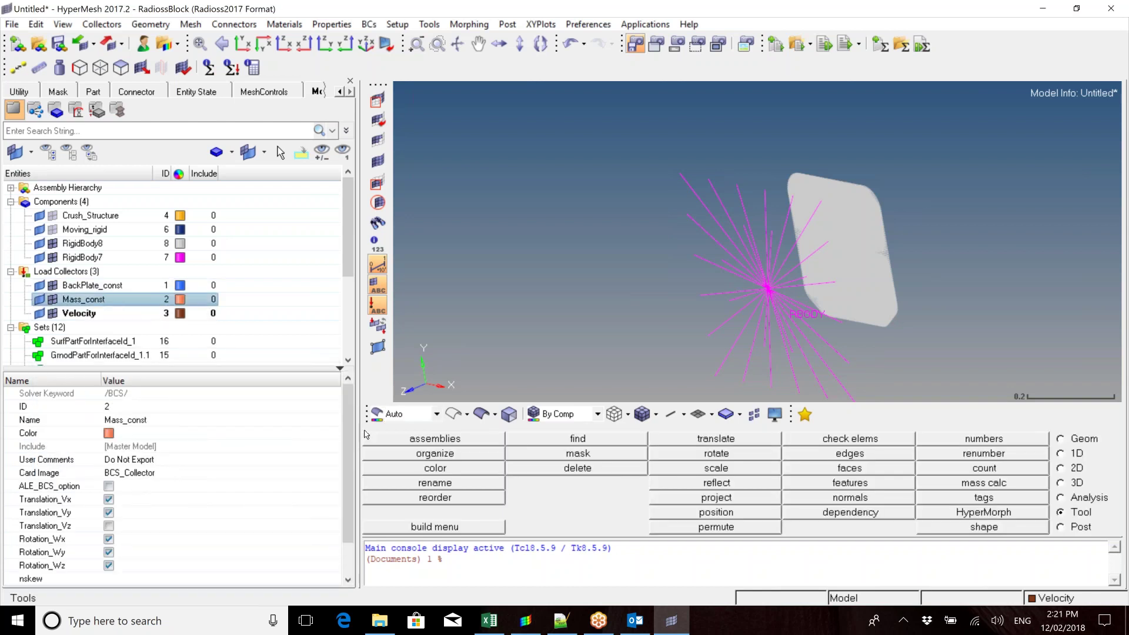
pyautogui.moveTo(348, 444); pyautogui.dragTo(348, 483)
pyautogui.click(194, 553)
pyautogui.click(194, 553)
pyautogui.click(43, 529)
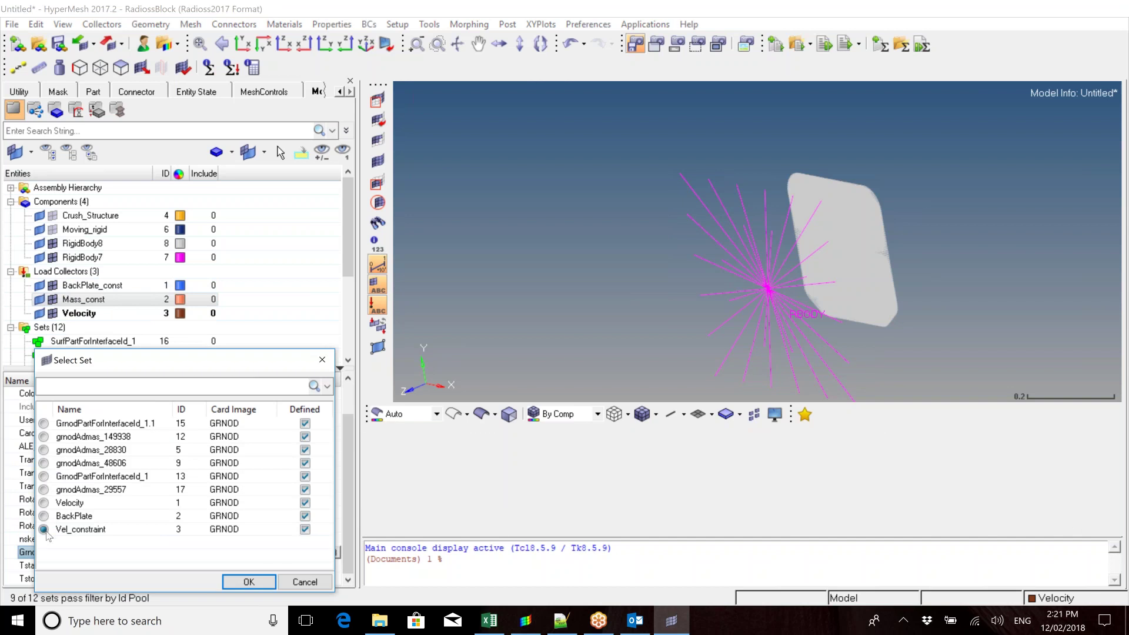
pyautogui.click(249, 582)
# Set the BackPlate_const load collector's Grnod_id to the BackPlate set
pyautogui.click(94, 286)
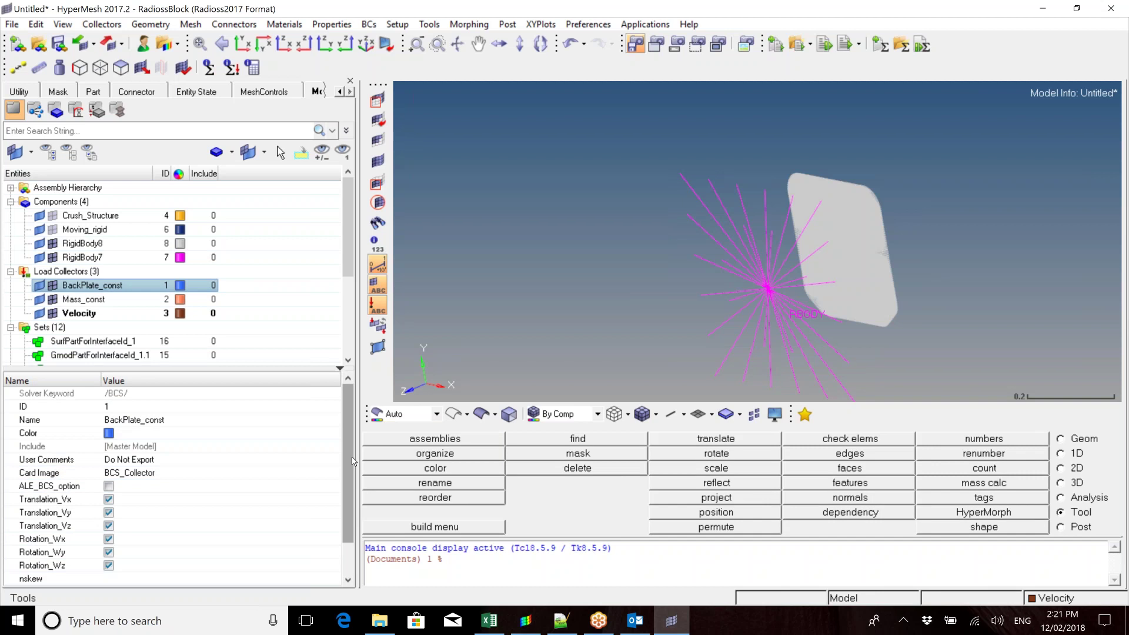
pyautogui.scroll(-3, 352, 461)
pyautogui.click(211, 551)
pyautogui.click(211, 551)
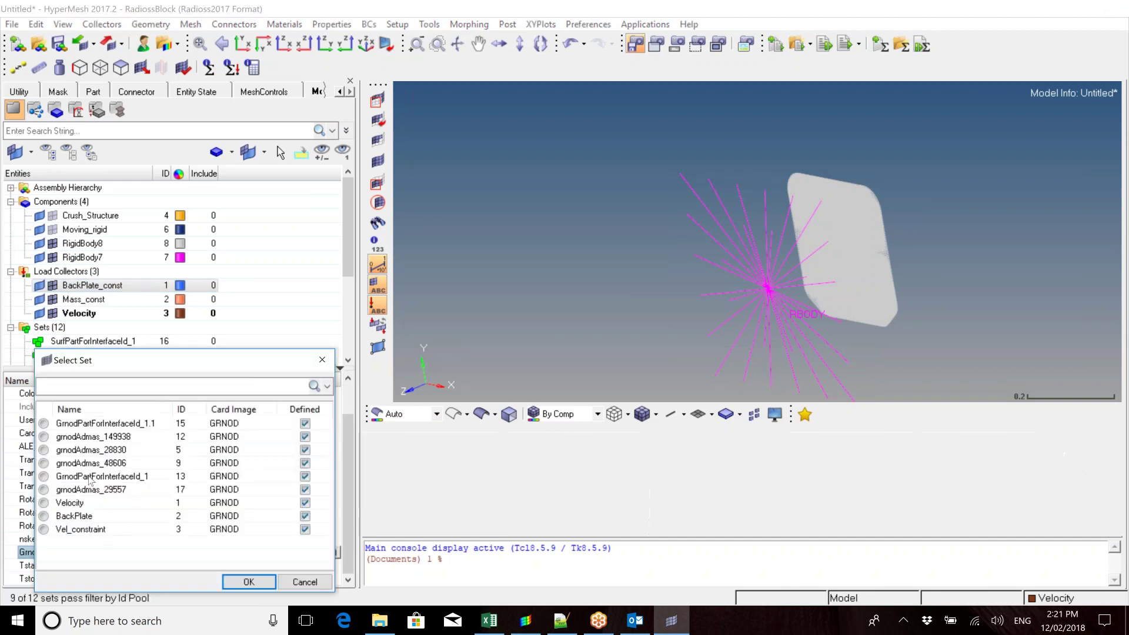
pyautogui.click(43, 515)
pyautogui.click(249, 581)
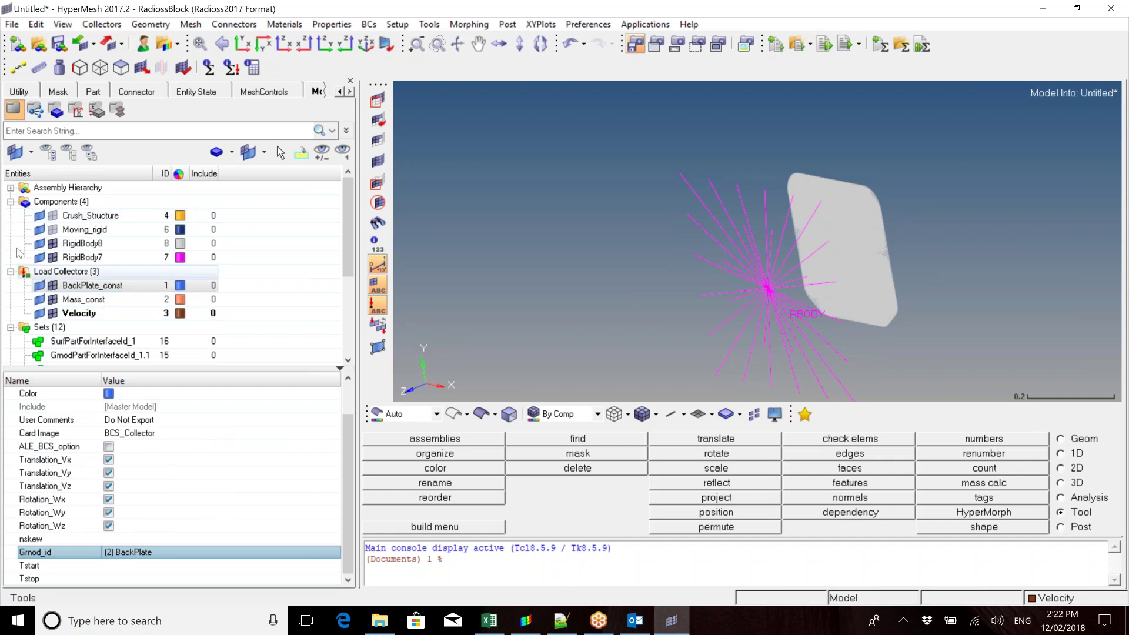
# Collapse the list of sets and create a new material named Aluminium
pyautogui.click(11, 326)
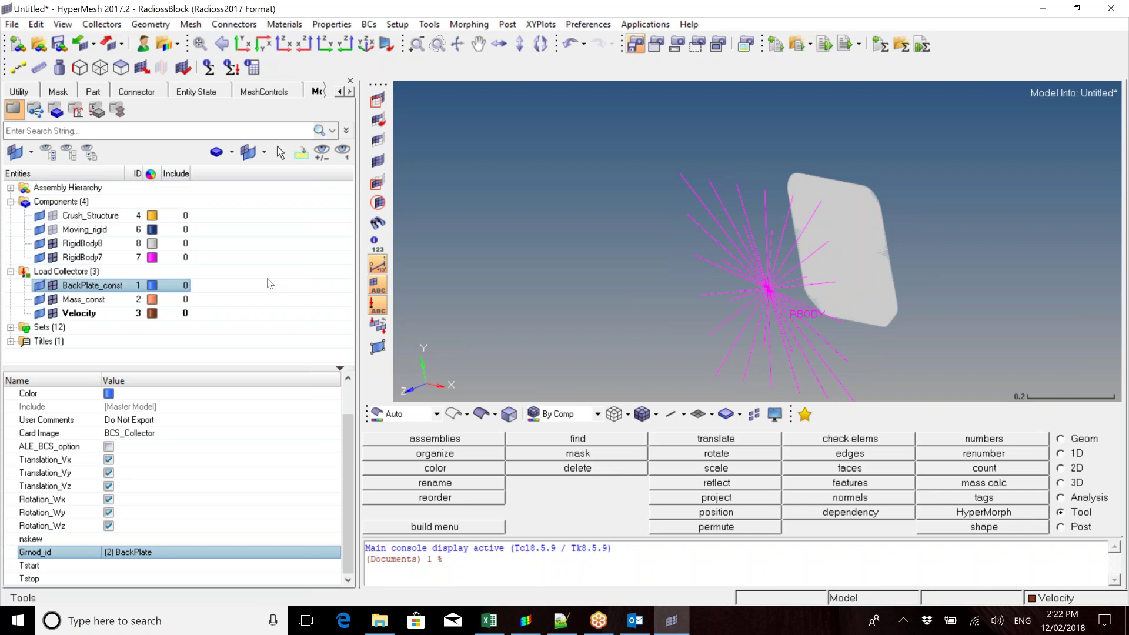
pyautogui.rightClick(294, 275)
pyautogui.moveTo(317, 288)
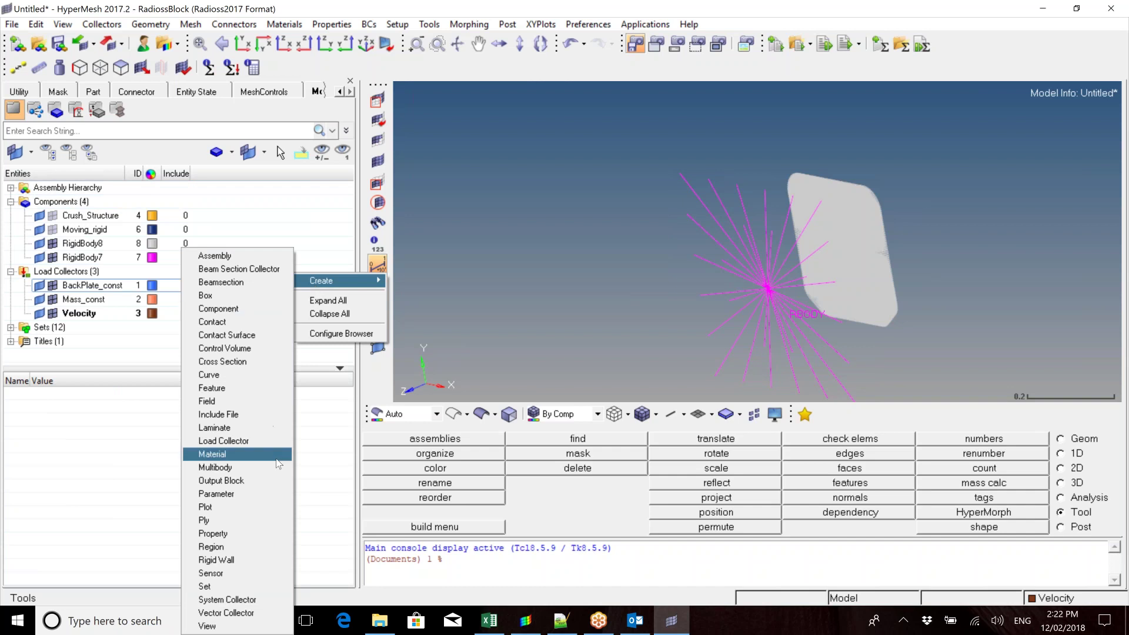
pyautogui.click(247, 454)
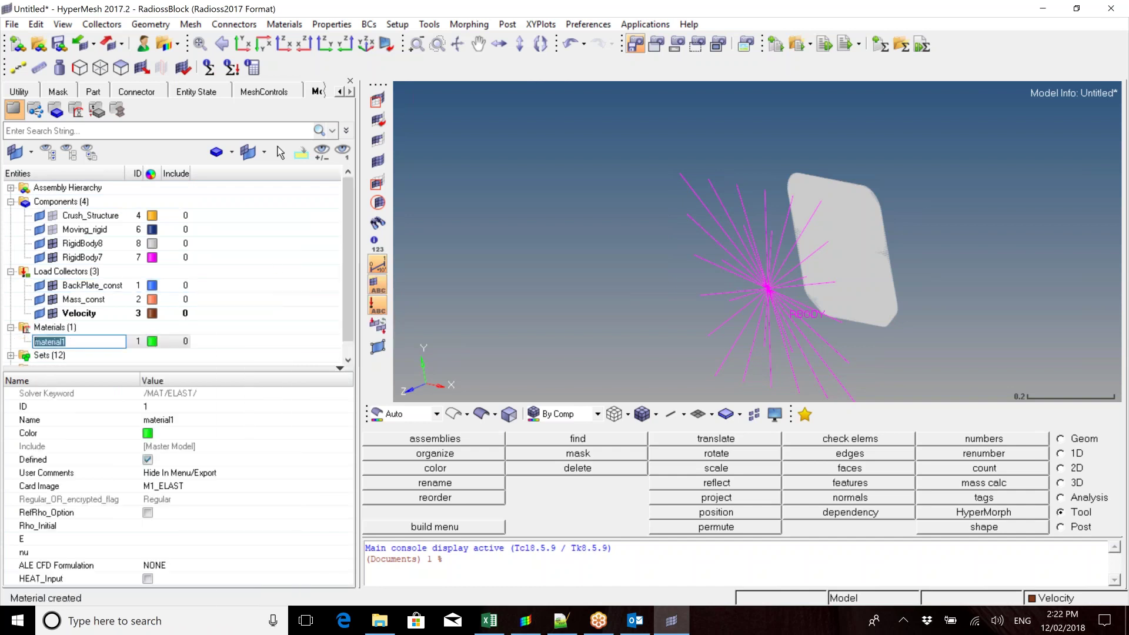
pyautogui.write('Aluminum')
pyautogui.press('BackSpace')
pyautogui.press('BackSpace')
pyautogui.press('BackSpace')
pyautogui.write('ium')
# Look through the available material laws and change the Aluminium material's card image to M2_PLAS_JOHNS_ZERIL, accepting the change
pyautogui.click(263, 491)
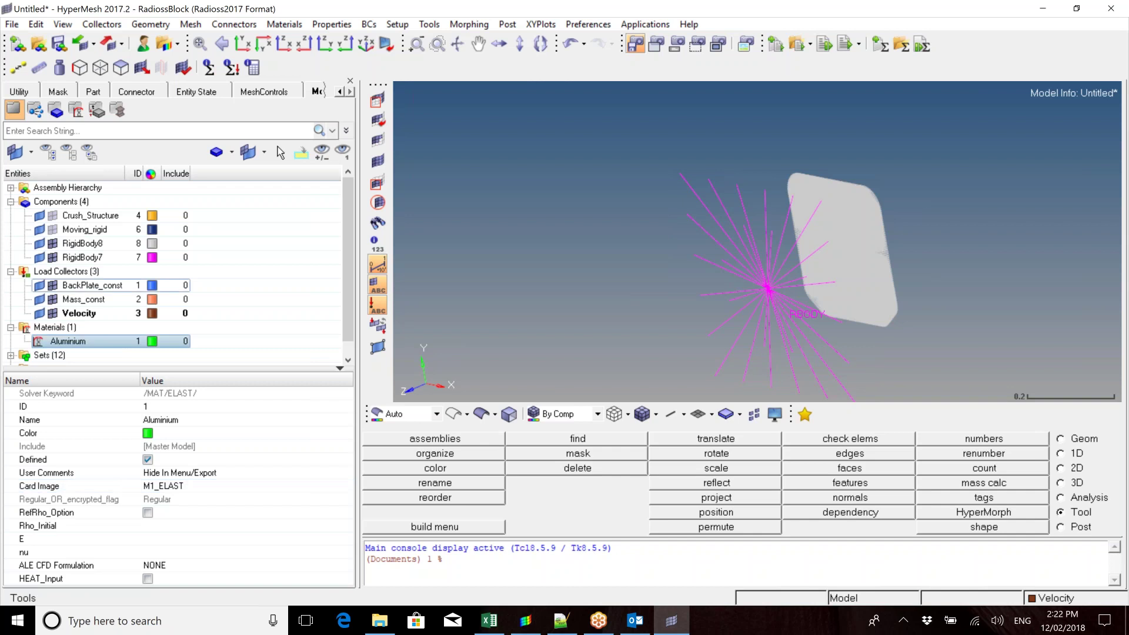
pyautogui.click(263, 491)
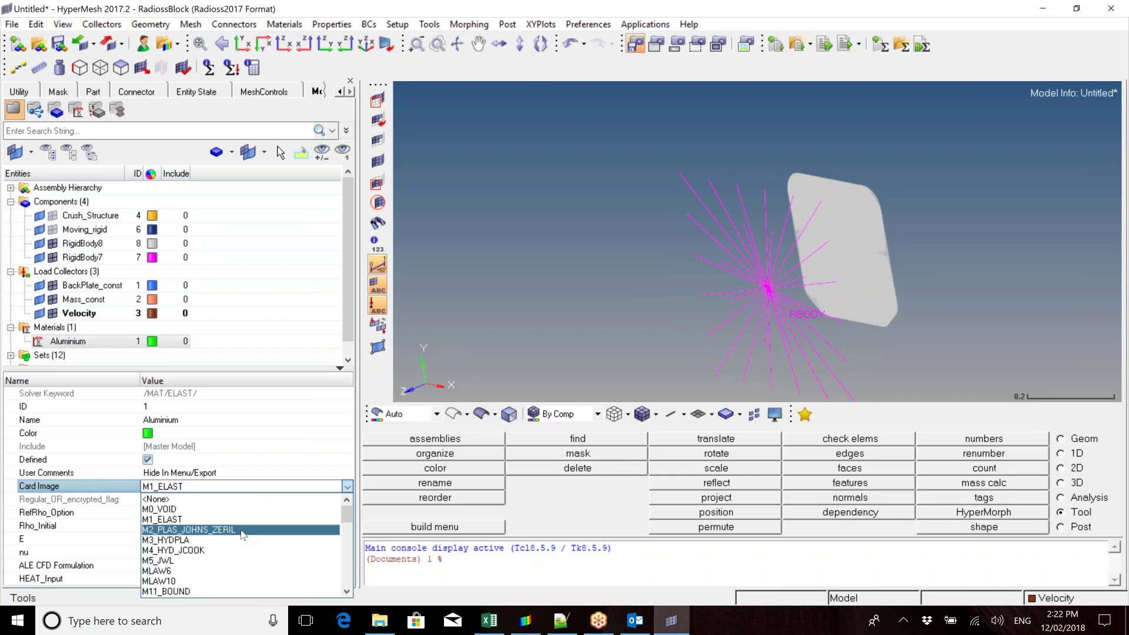
pyautogui.scroll(-2, 243, 533)
pyautogui.scroll(-5, 197, 556)
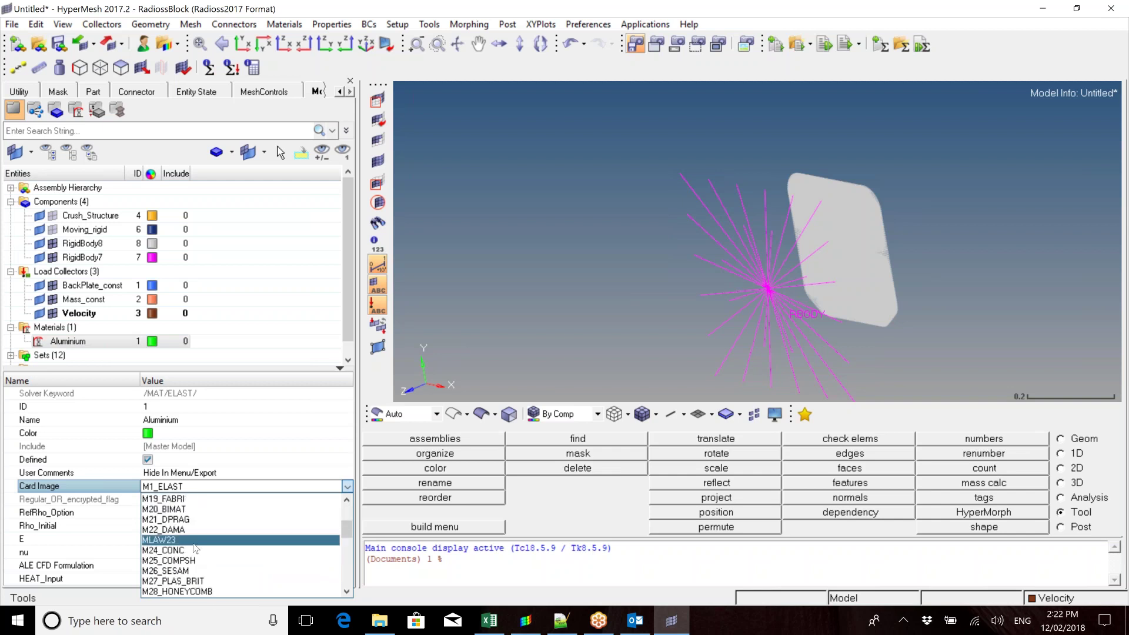
pyautogui.scroll(-3, 195, 548)
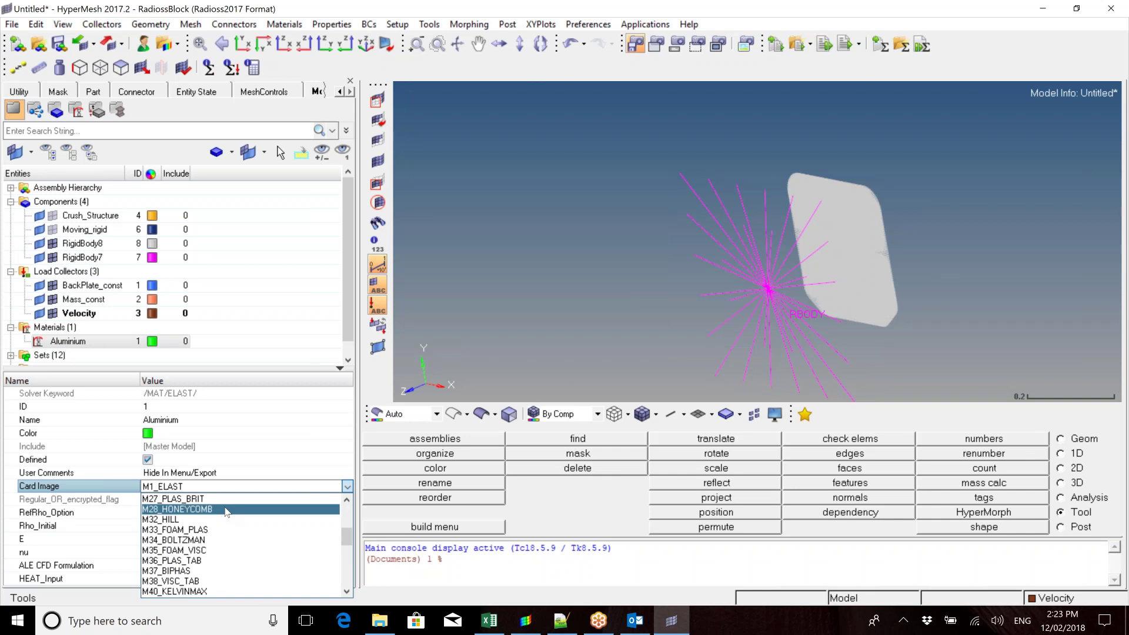
pyautogui.scroll(-3, 225, 520)
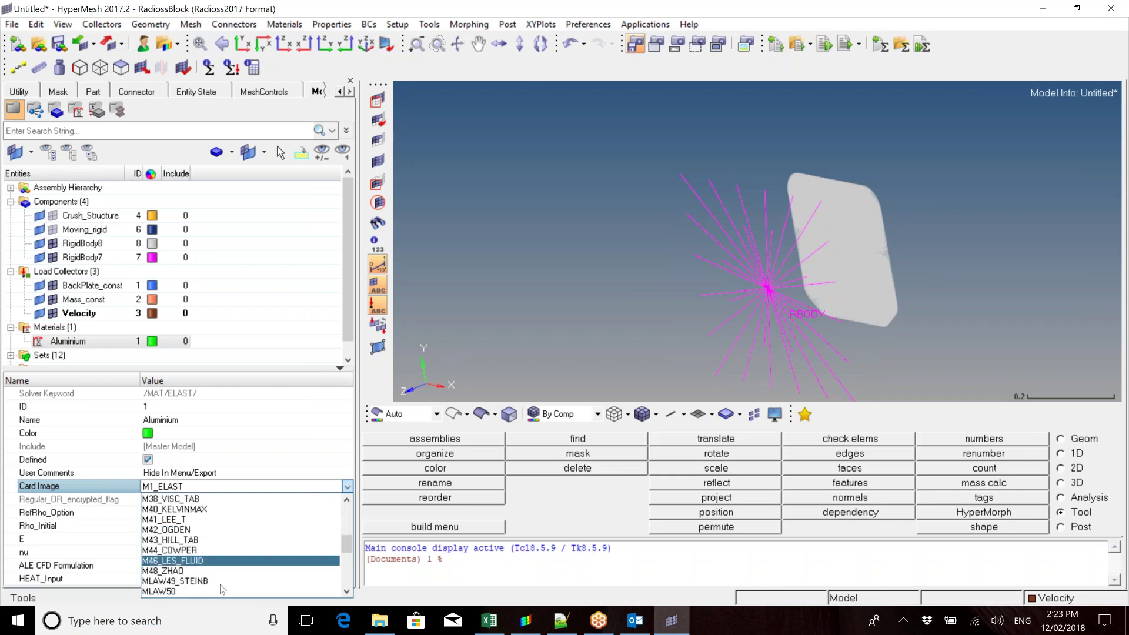
pyautogui.press('Up')
pyautogui.scroll(-3, 219, 538)
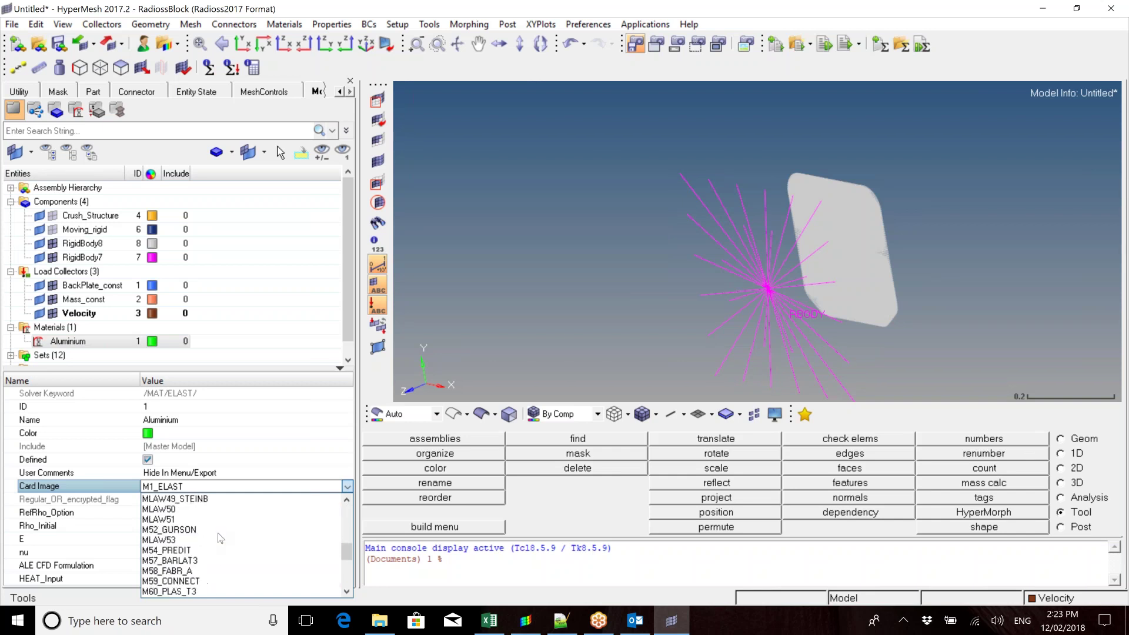
pyautogui.scroll(-3, 205, 550)
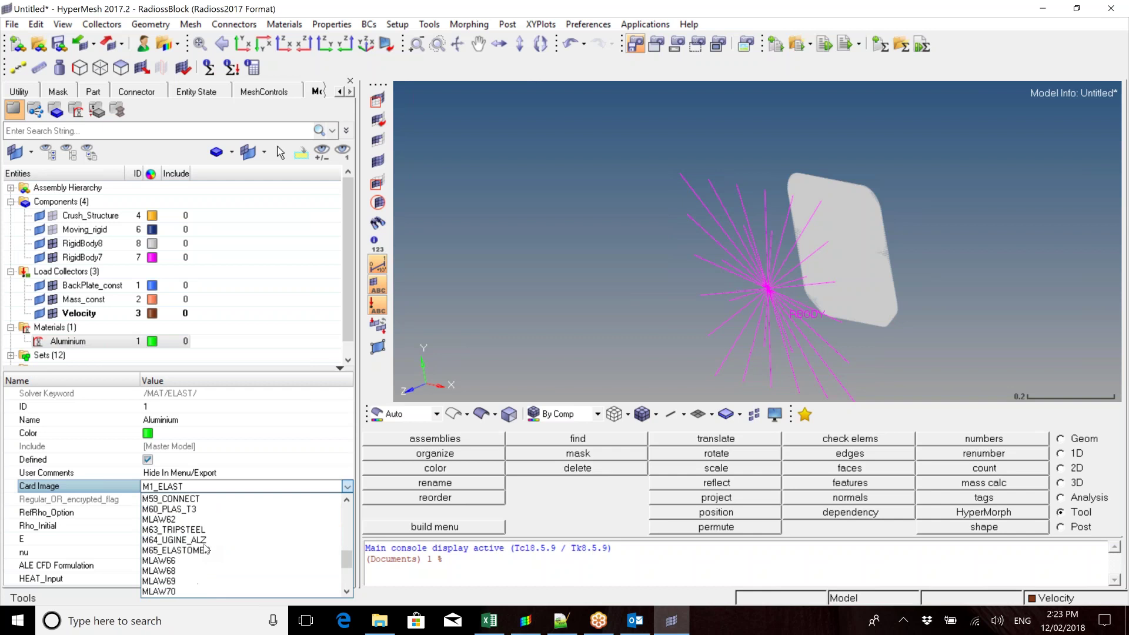
pyautogui.scroll(-3, 206, 550)
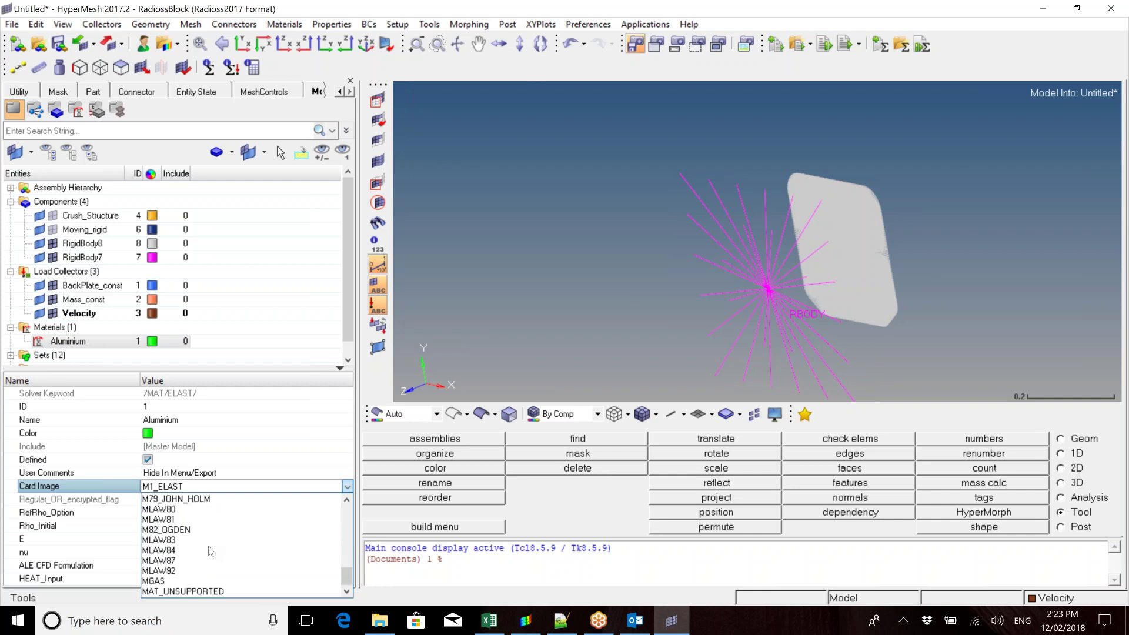
pyautogui.scroll(12, 212, 552)
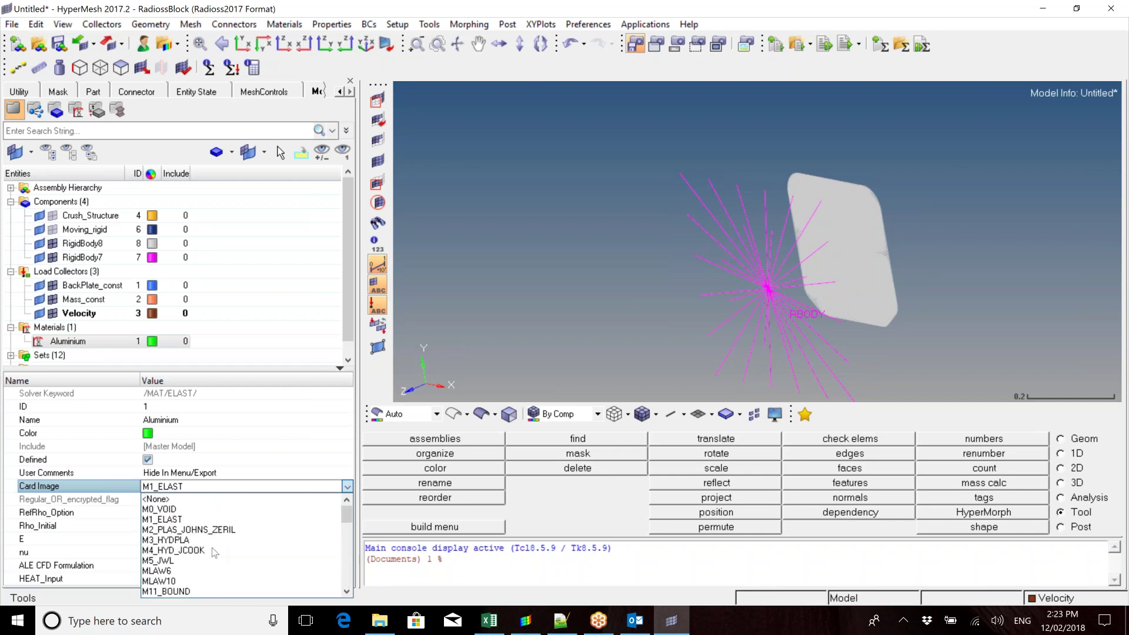
pyautogui.click(187, 530)
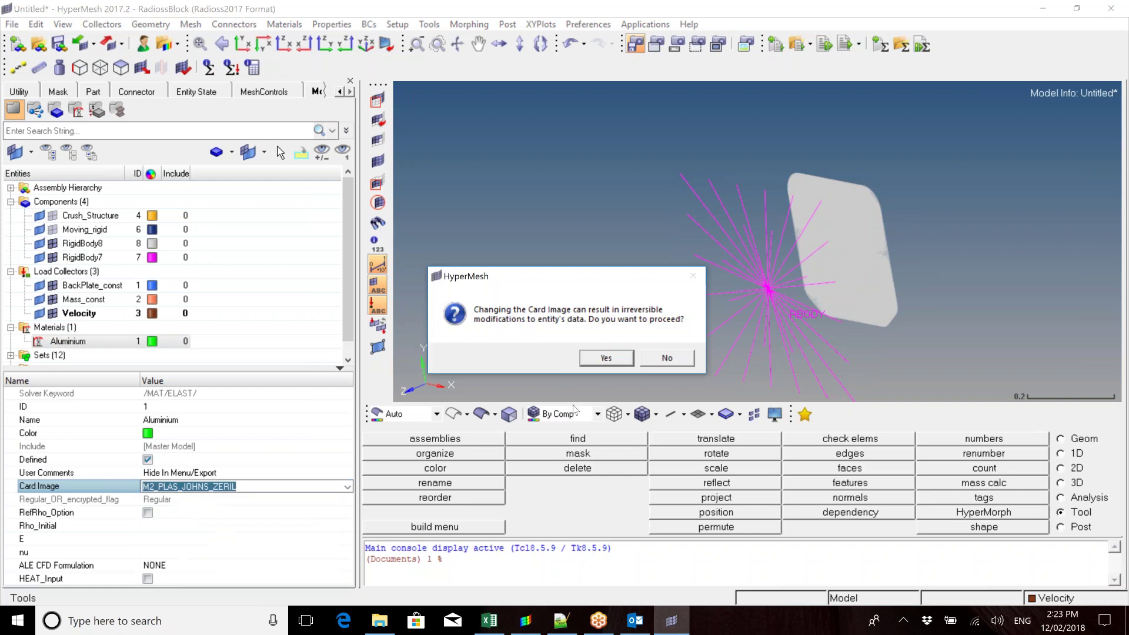
pyautogui.click(606, 357)
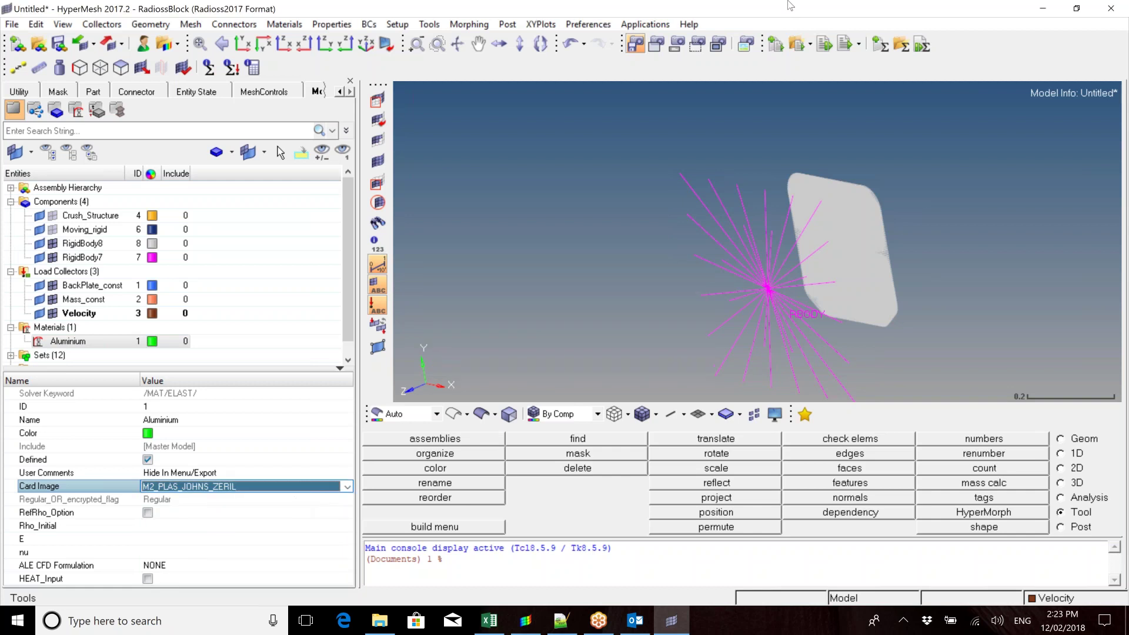
pyautogui.click(692, 24)
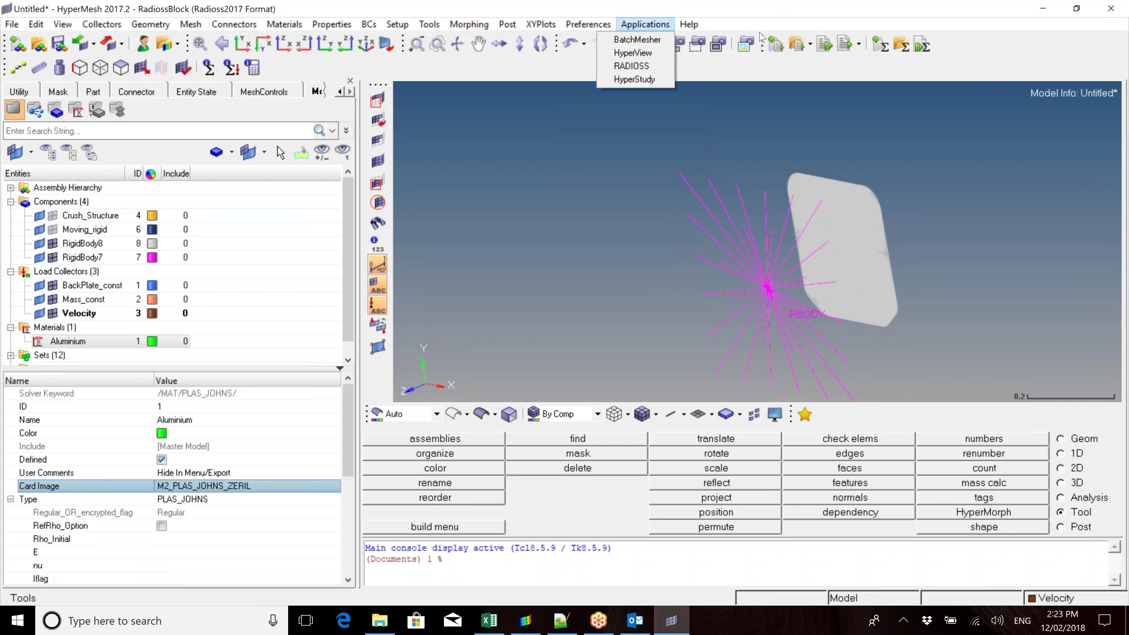
pyautogui.click(691, 53)
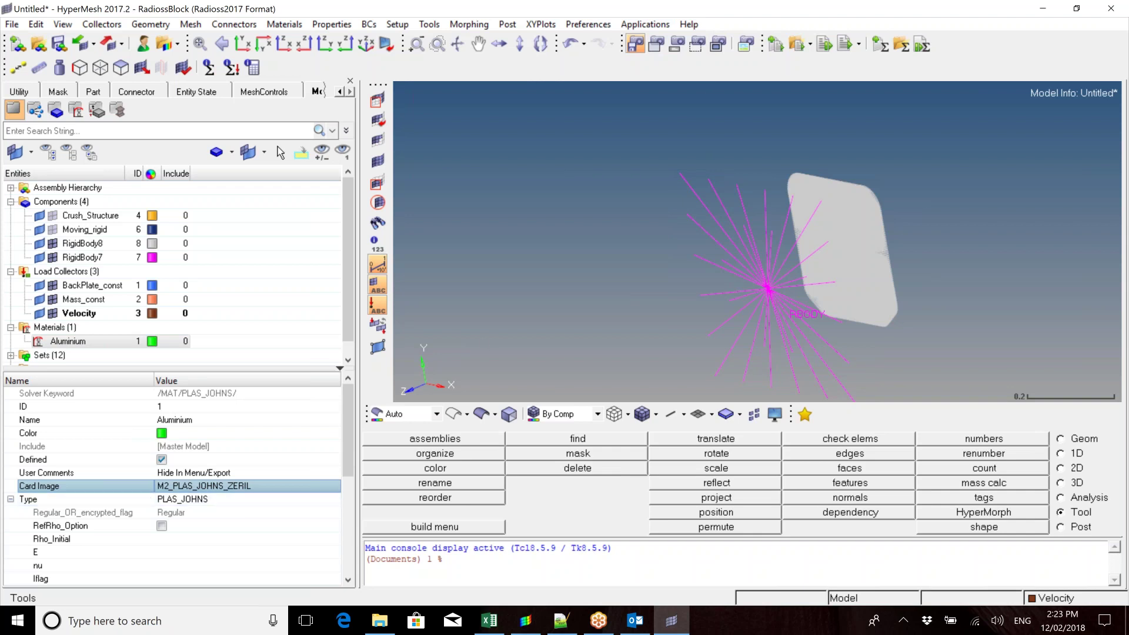
# Set the Aluminium material's initial density, Rho_Initial, to 2.79e-9
pyautogui.click(210, 539)
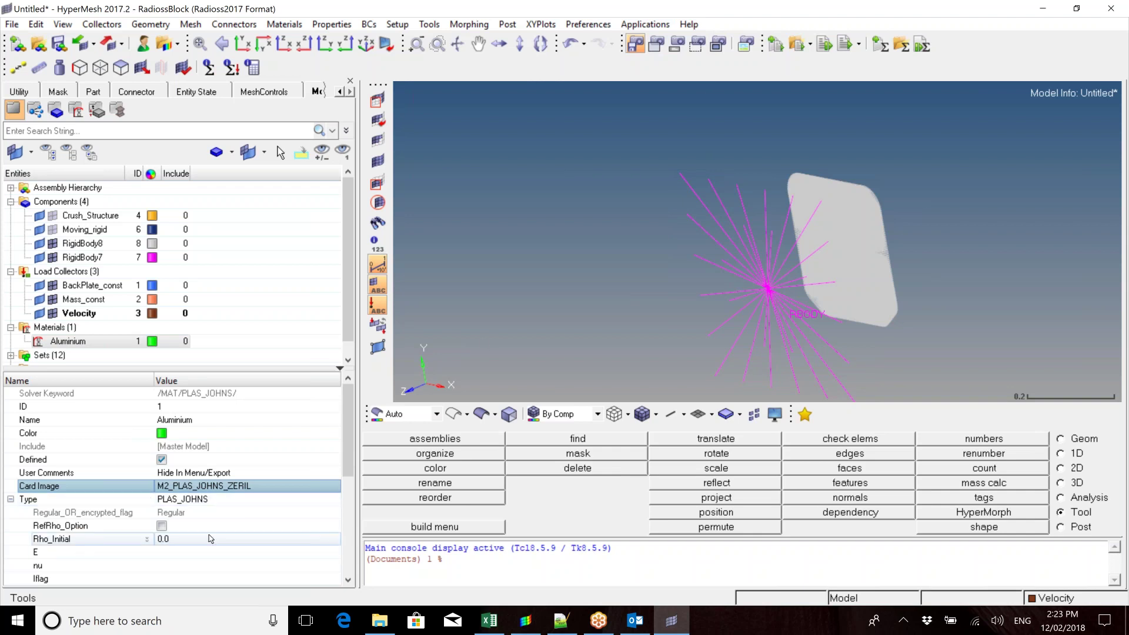
pyautogui.click(348, 580)
pyautogui.click(348, 580)
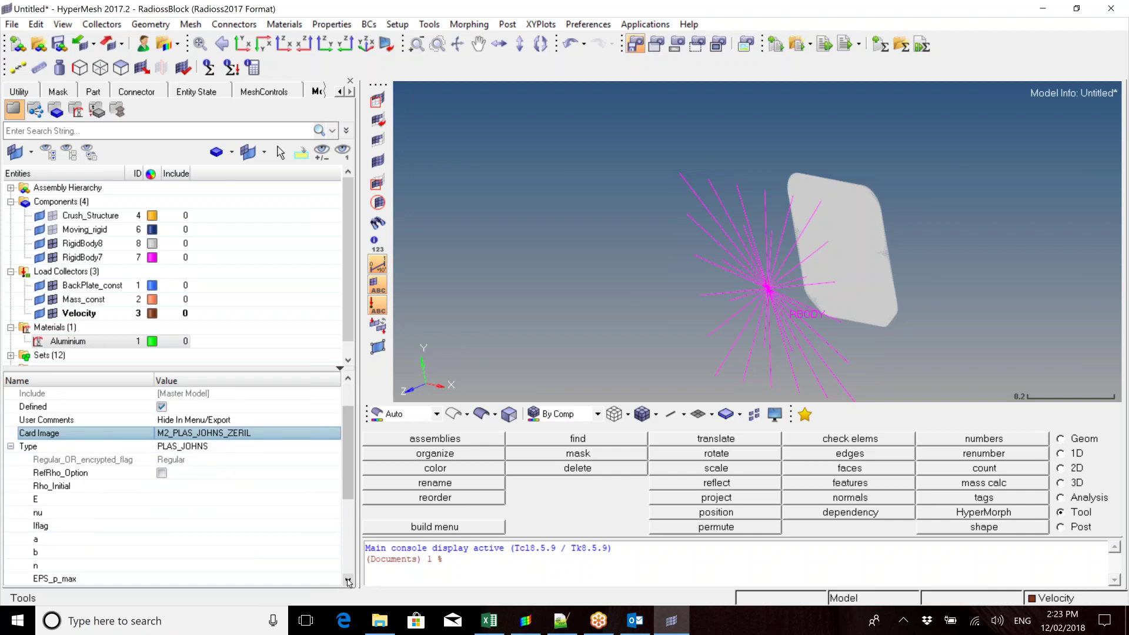
pyautogui.click(188, 486)
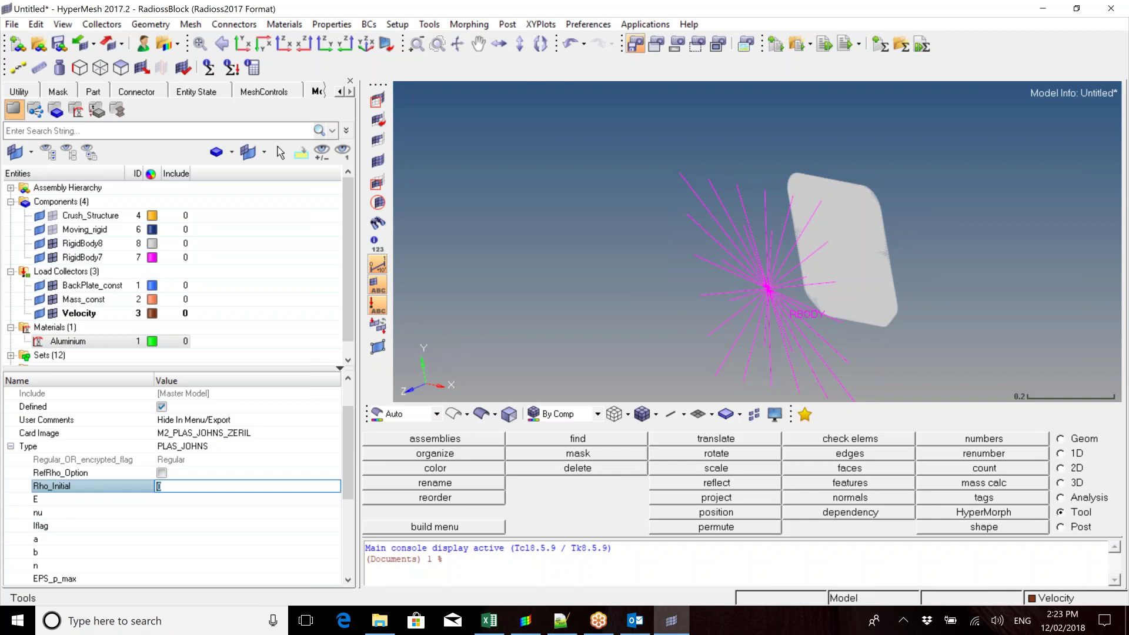
pyautogui.write('2.79e-9')
pyautogui.press('Return')
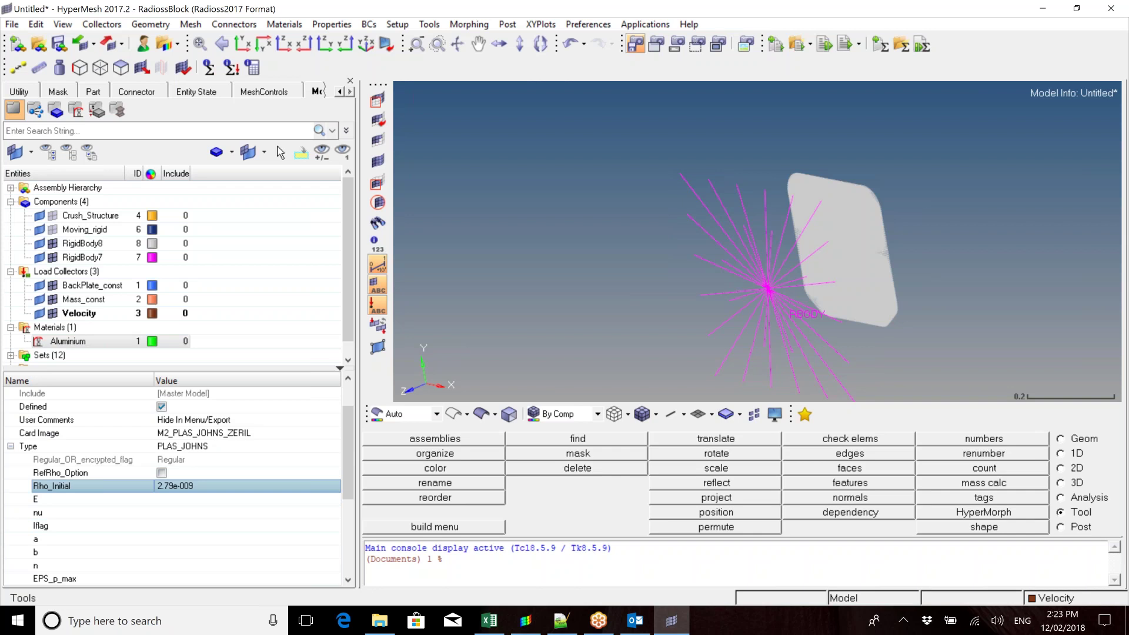
# Change the Aluminium material's initial density, Rho_Initial, to 2.79
pyautogui.click(206, 491)
pyautogui.press('End')
pyautogui.press('BackSpace')
pyautogui.press('BackSpace')
pyautogui.press('BackSpace')
pyautogui.press('BackSpace')
pyautogui.press('Return')
# Set the Aluminium material's Young's modulus E to 68.9 and its Poisson's ratio nu to 0.33
pyautogui.click(204, 499)
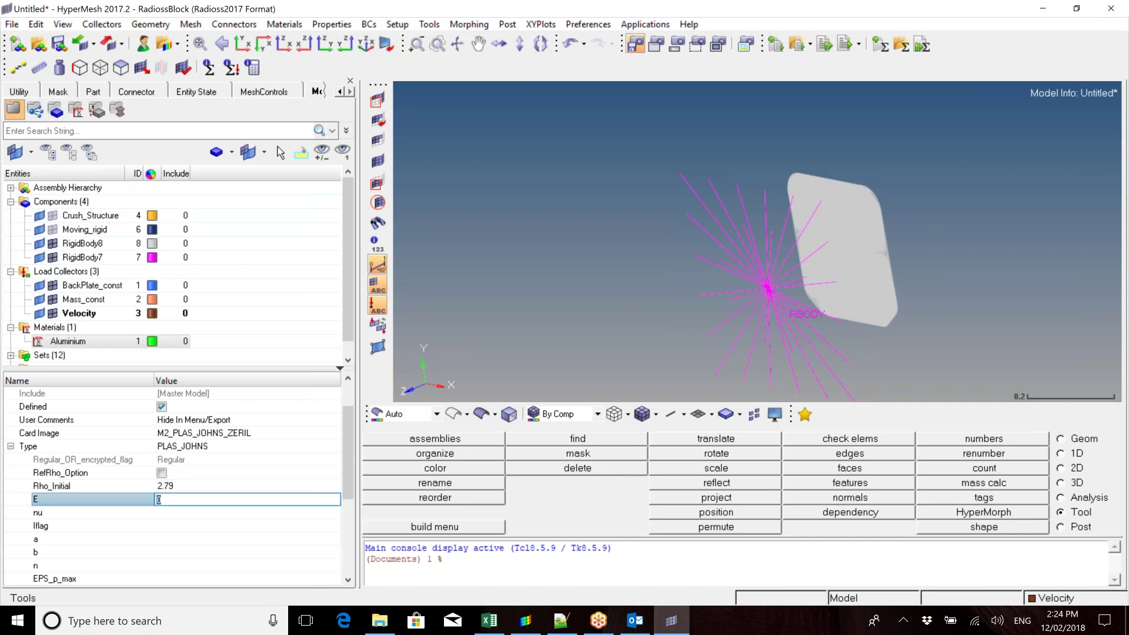
pyautogui.write('68900')
pyautogui.press('BackSpace')
pyautogui.press('BackSpace')
pyautogui.press('BackSpace')
pyautogui.write('.9')
pyautogui.press('Return')
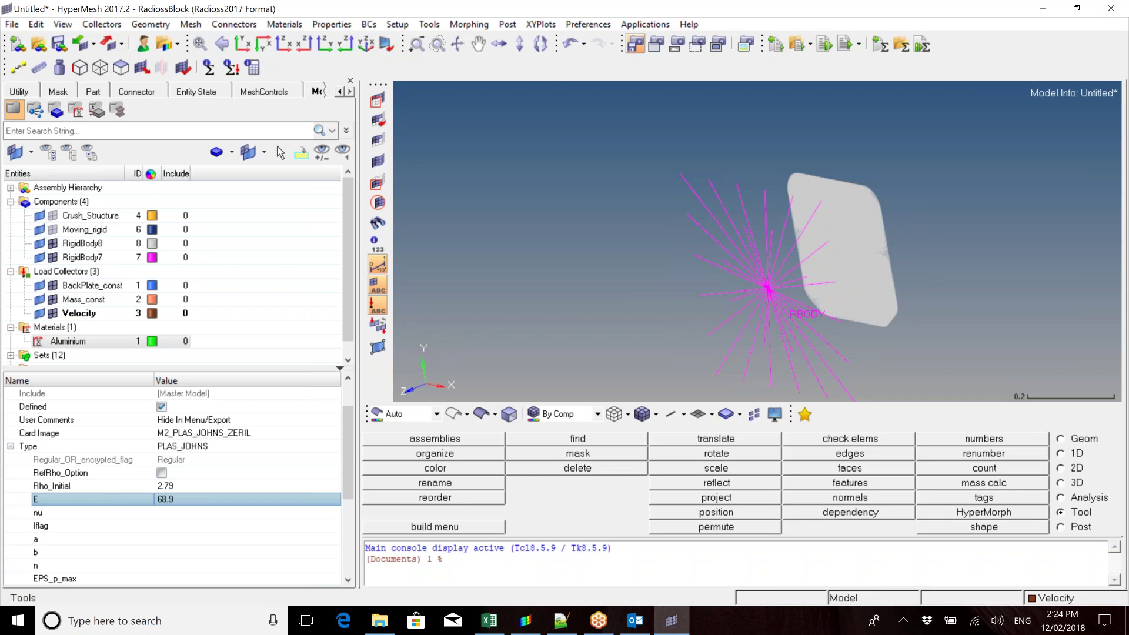
pyautogui.click(200, 515)
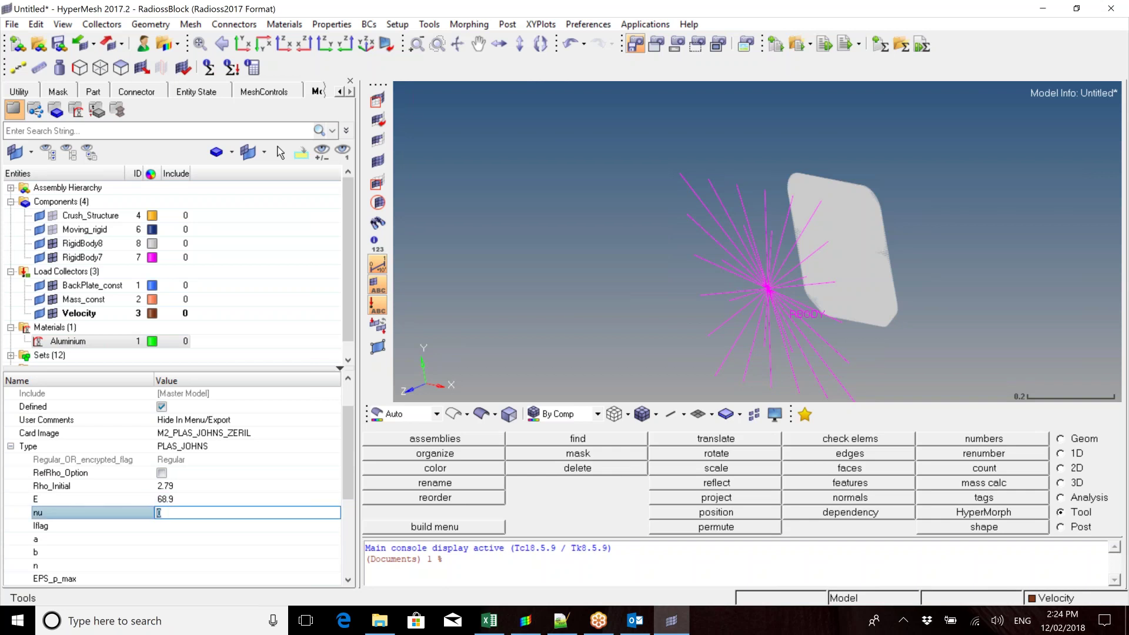
pyautogui.write('0.33')
pyautogui.press('Return')
# Change the Aluminium material's Iflag to option 1, the new simplified input with yield stress, UTS and strain at UTS
pyautogui.scroll(-2, 108, 486)
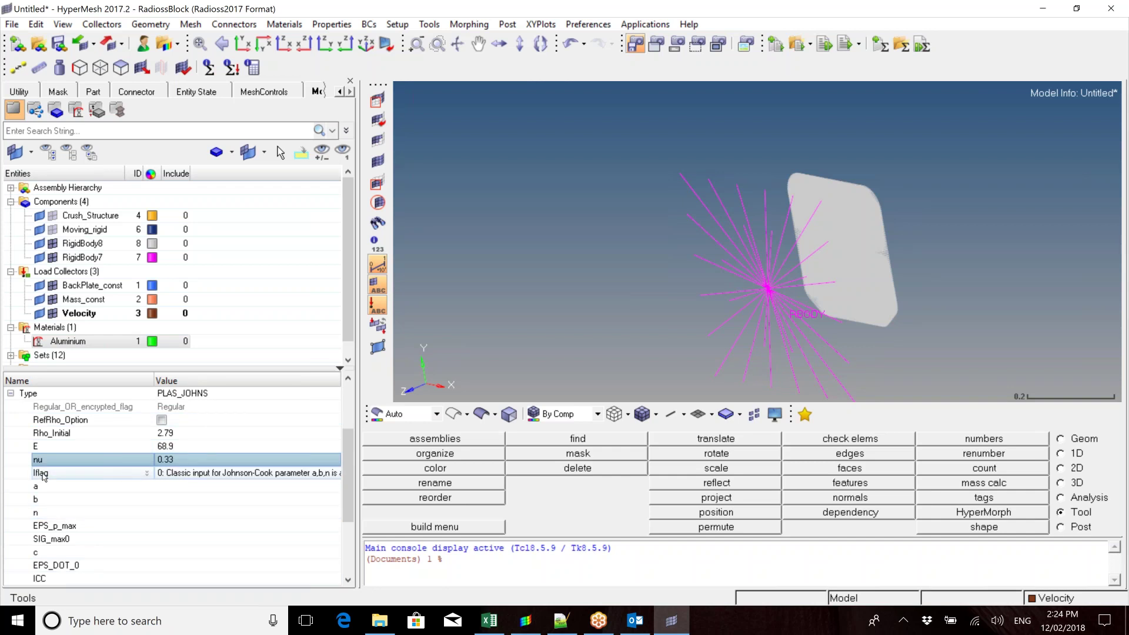
pyautogui.click(190, 479)
pyautogui.click(190, 479)
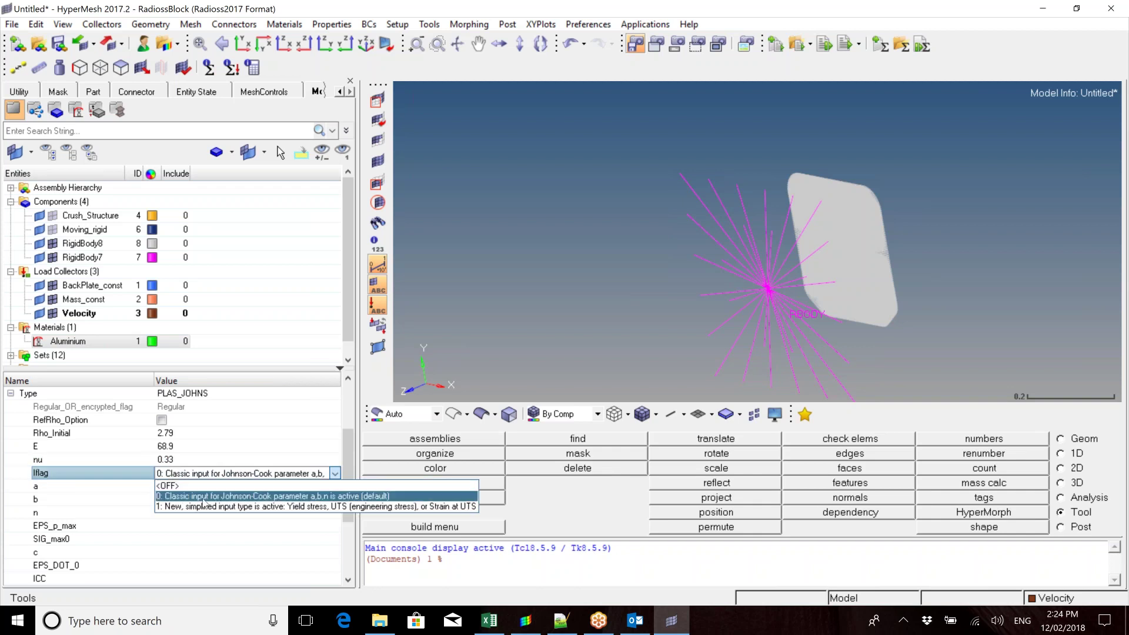
pyautogui.click(397, 510)
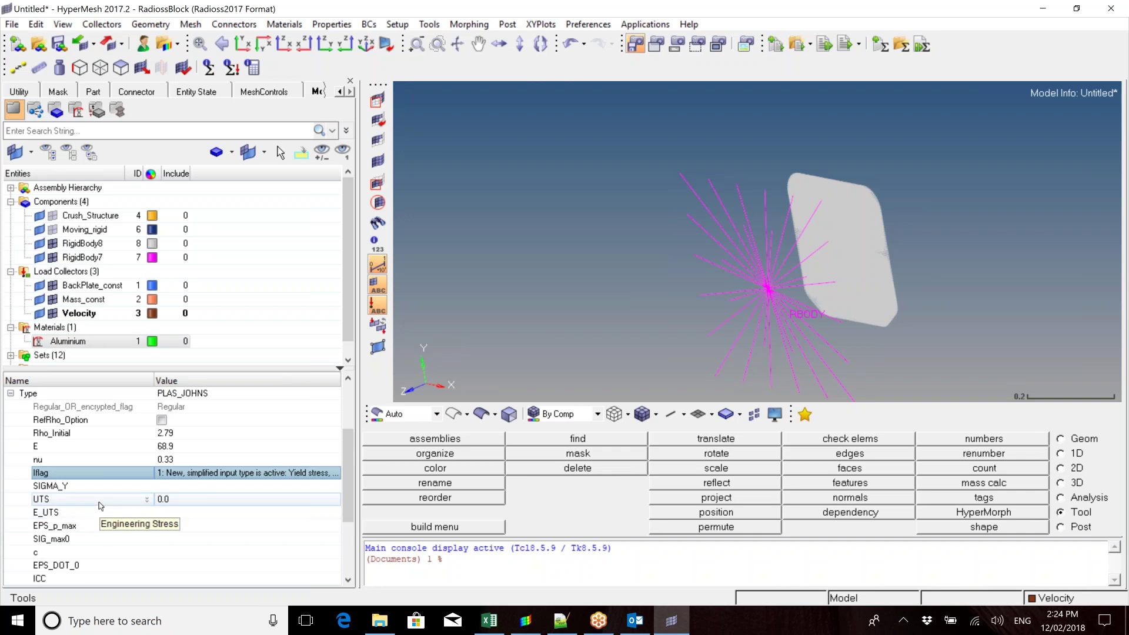
# Set the Aluminium material's UTS to 250 and its maximum stress SIG_max0 to 350
pyautogui.click(186, 501)
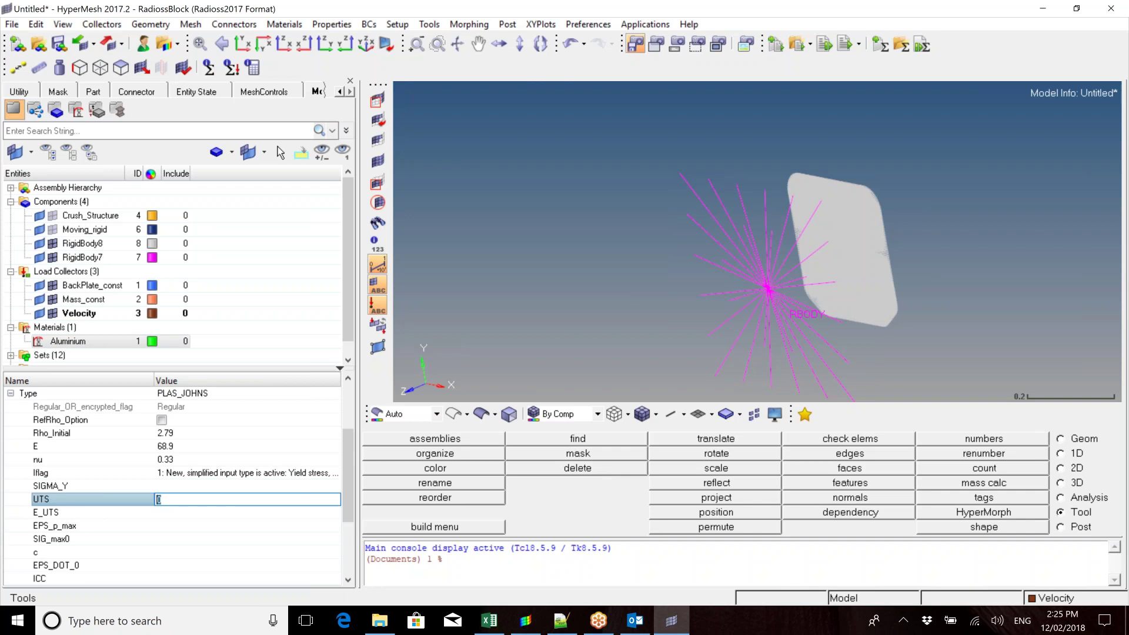
pyautogui.write('250')
pyautogui.press('Return')
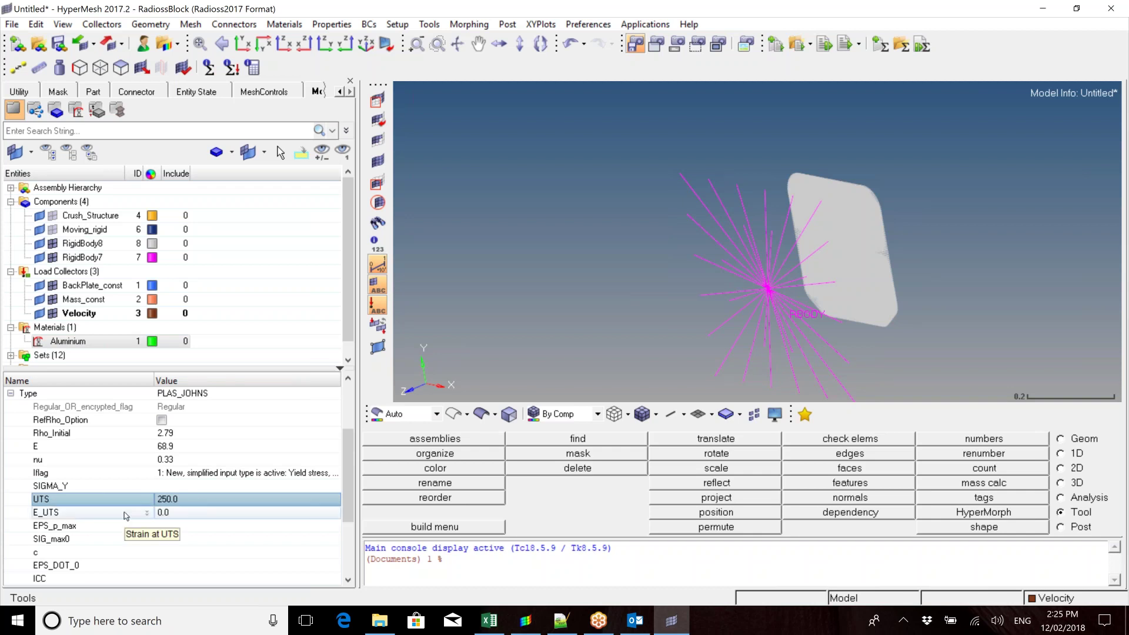
pyautogui.scroll(-1, 126, 516)
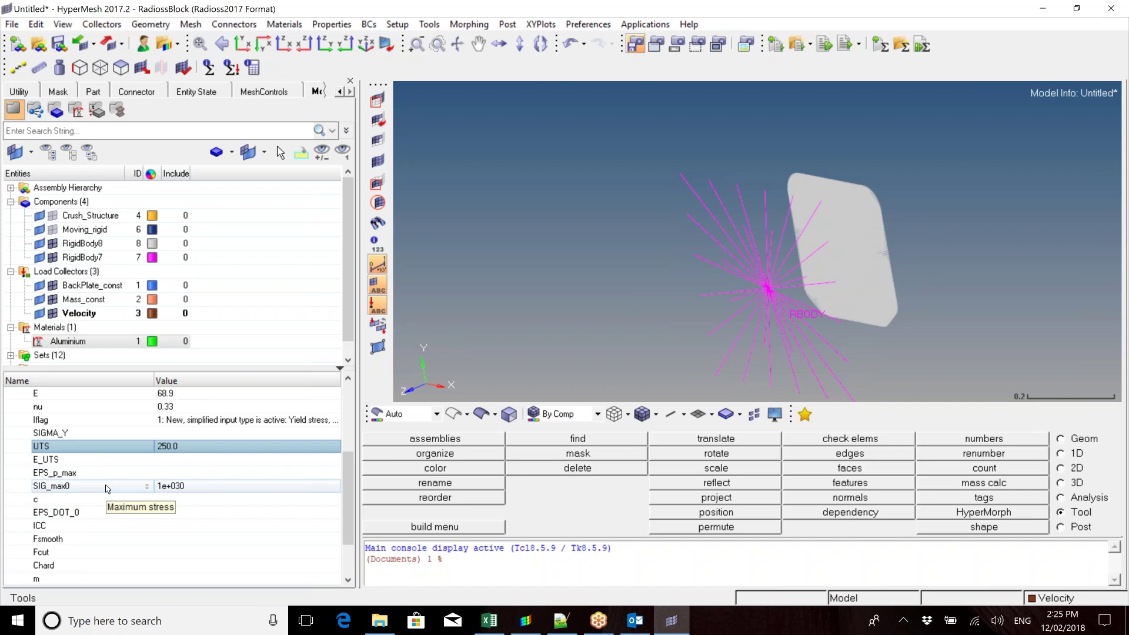
pyautogui.click(194, 488)
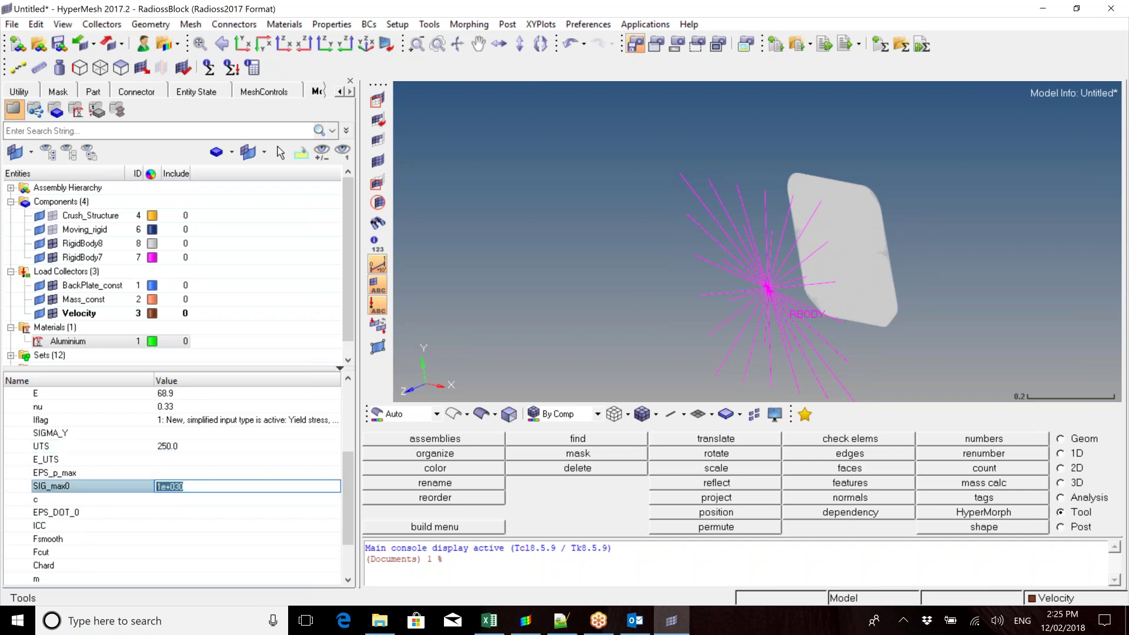
pyautogui.write('350')
pyautogui.press('Return')
# Select option 1, Strain rate effect on sigma max0, for the Aluminium material's ICC flag and review the remaining material parameters
pyautogui.scroll(-2, 98, 476)
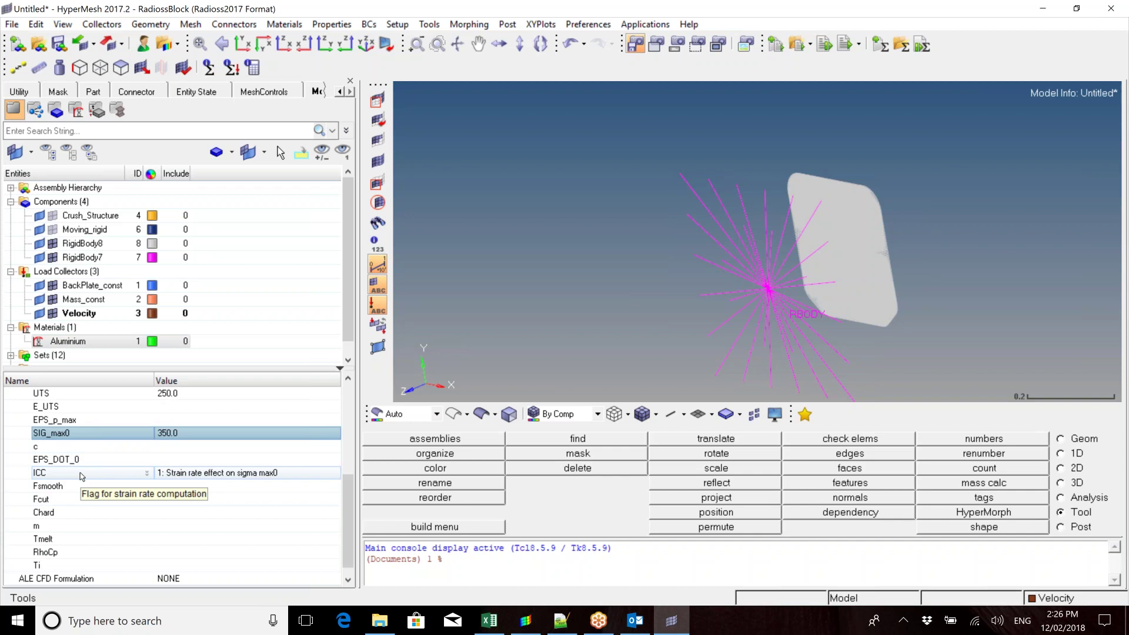
pyautogui.click(194, 485)
pyautogui.click(194, 473)
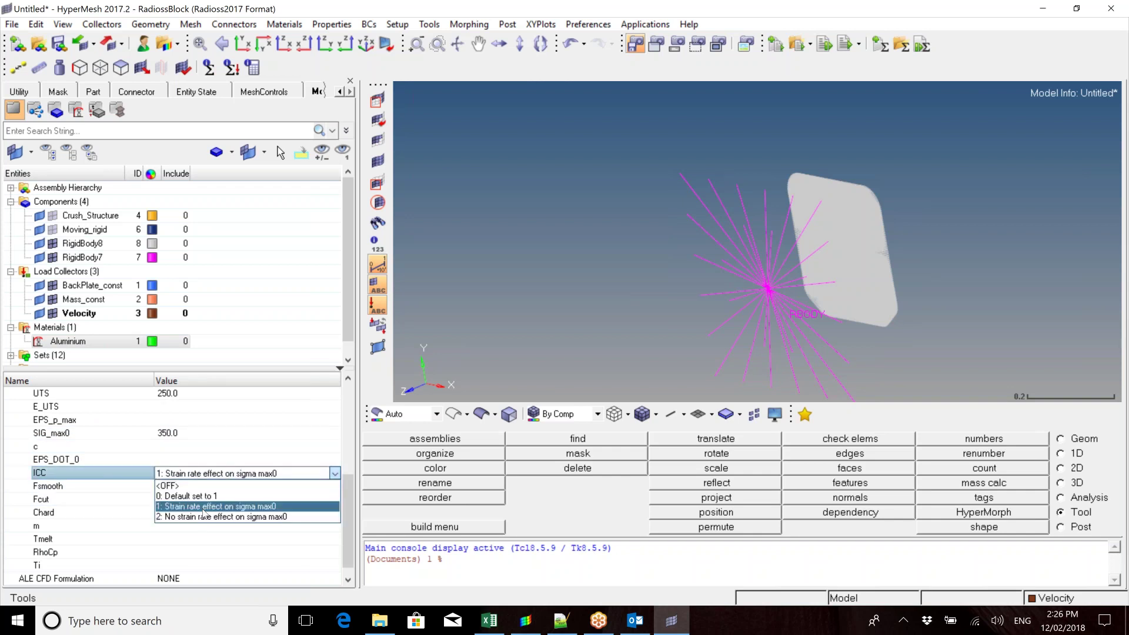
pyautogui.click(291, 508)
pyautogui.scroll(-1, 247, 517)
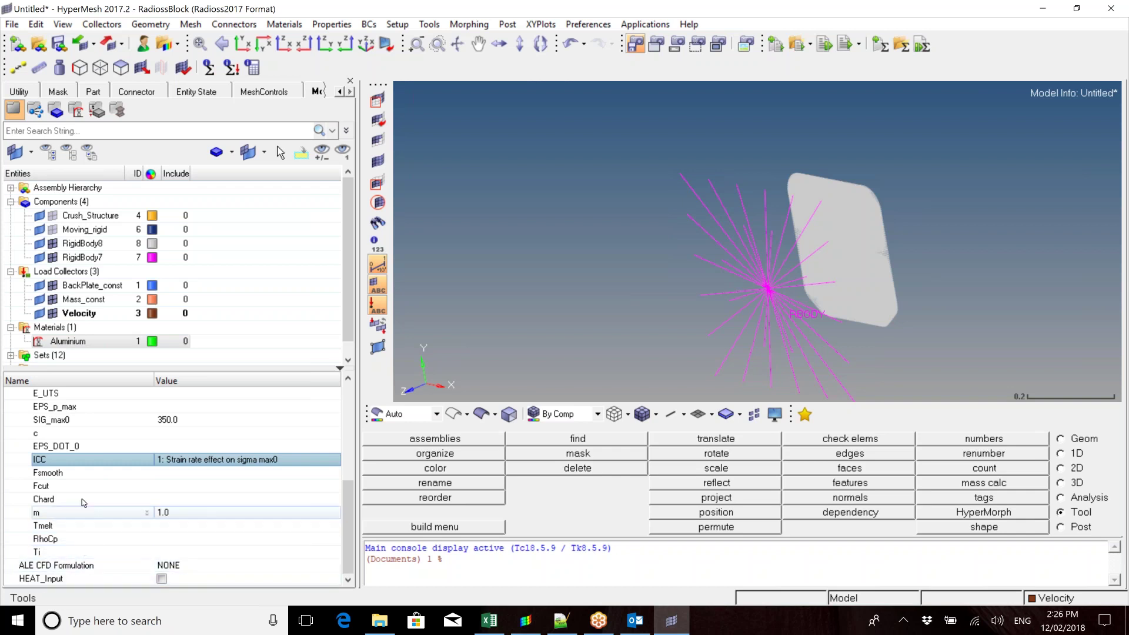
pyautogui.scroll(3, 100, 516)
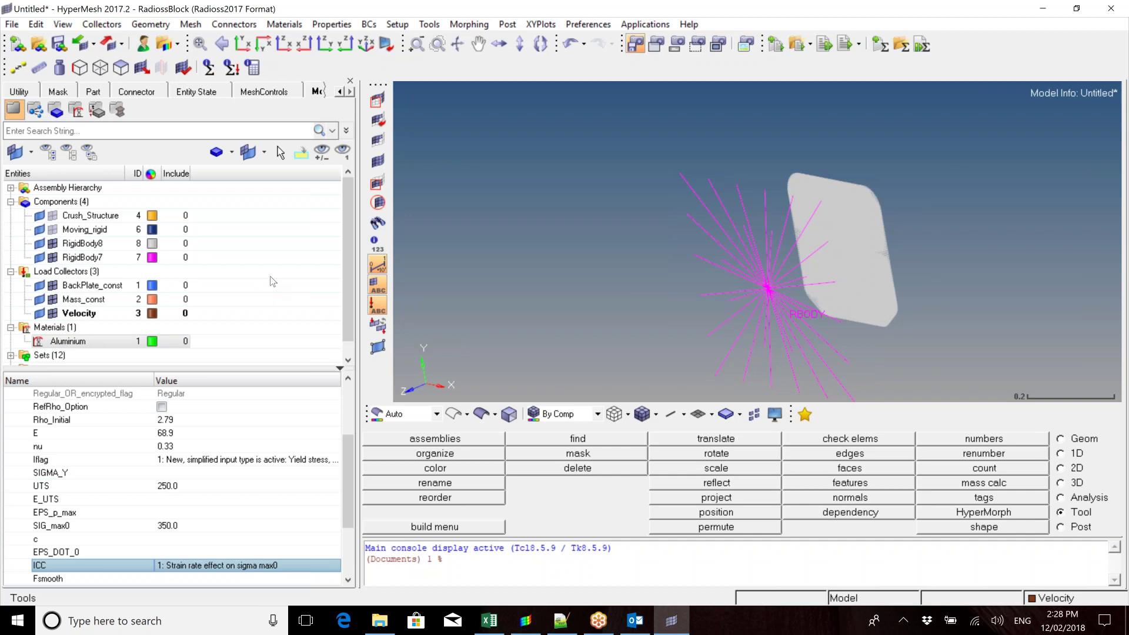
# Create a new property with its default name and show the elements of the Crush_Structure and Moving_rigid components
pyautogui.rightClick(266, 275)
pyautogui.moveTo(288, 286)
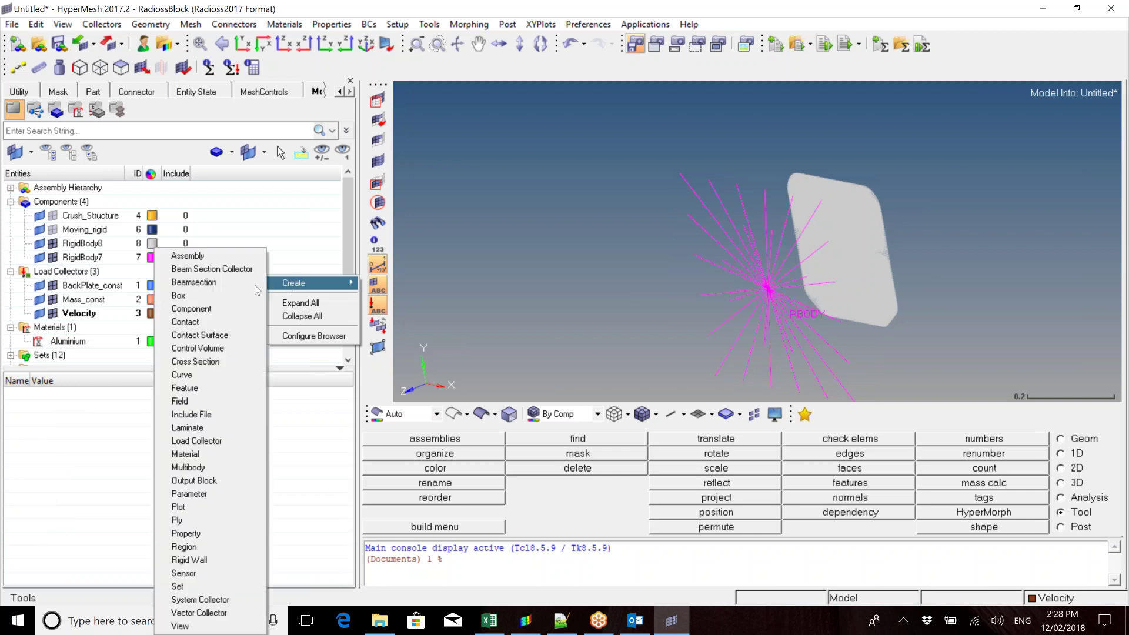
pyautogui.click(235, 533)
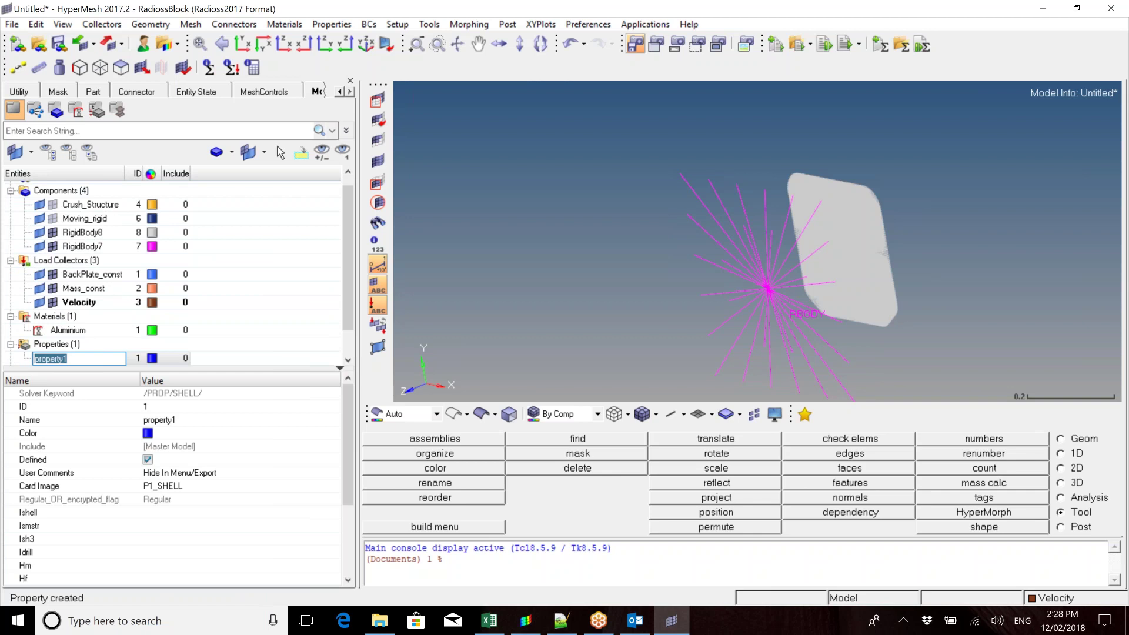
pyautogui.moveTo(352, 284); pyautogui.dragTo(351, 275)
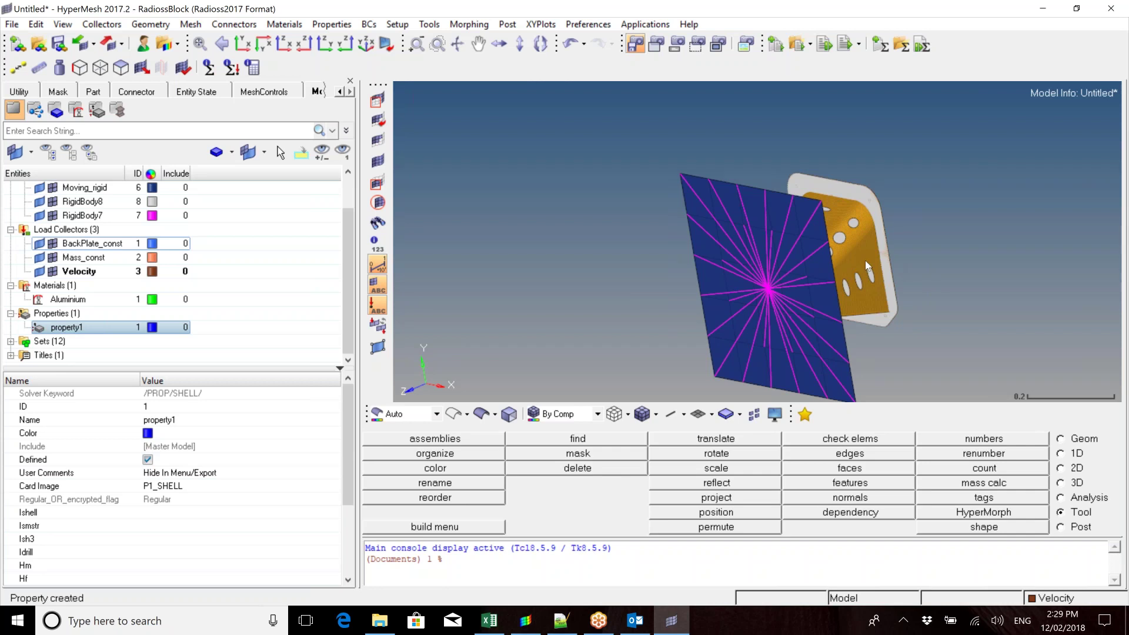
# Keep P1_SHELL as the new property's card image and set its Ishell option to 24: QEPH shell formulation
pyautogui.click(789, 310)
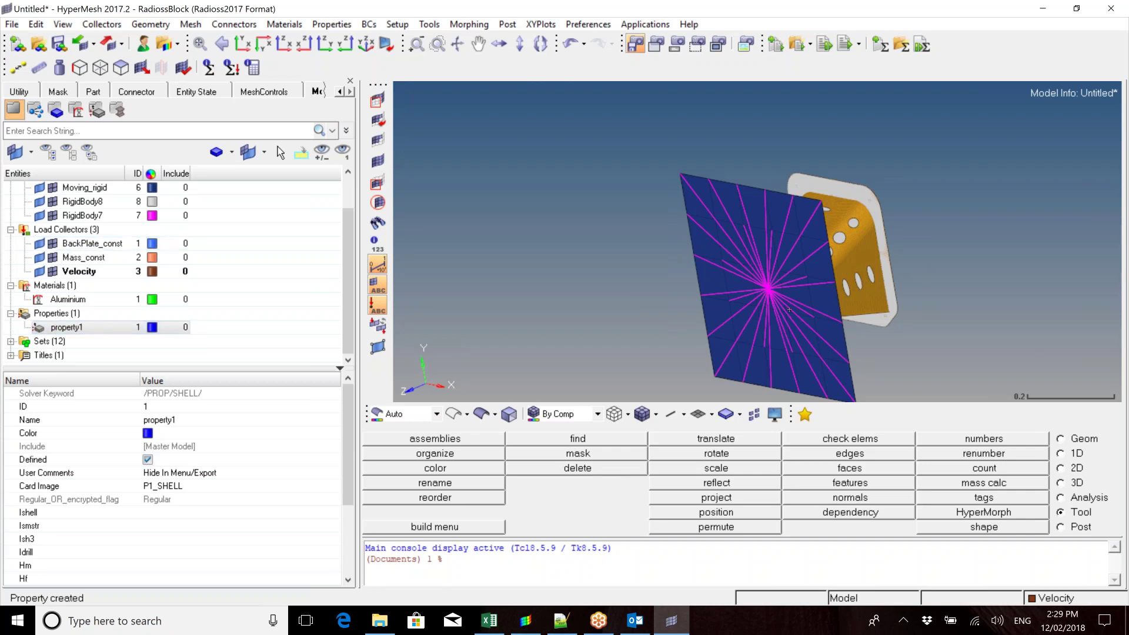
pyautogui.keyDown('ctrl'); pyautogui.moveTo(825, 307); pyautogui.dragTo(774, 271); pyautogui.keyUp('ctrl')
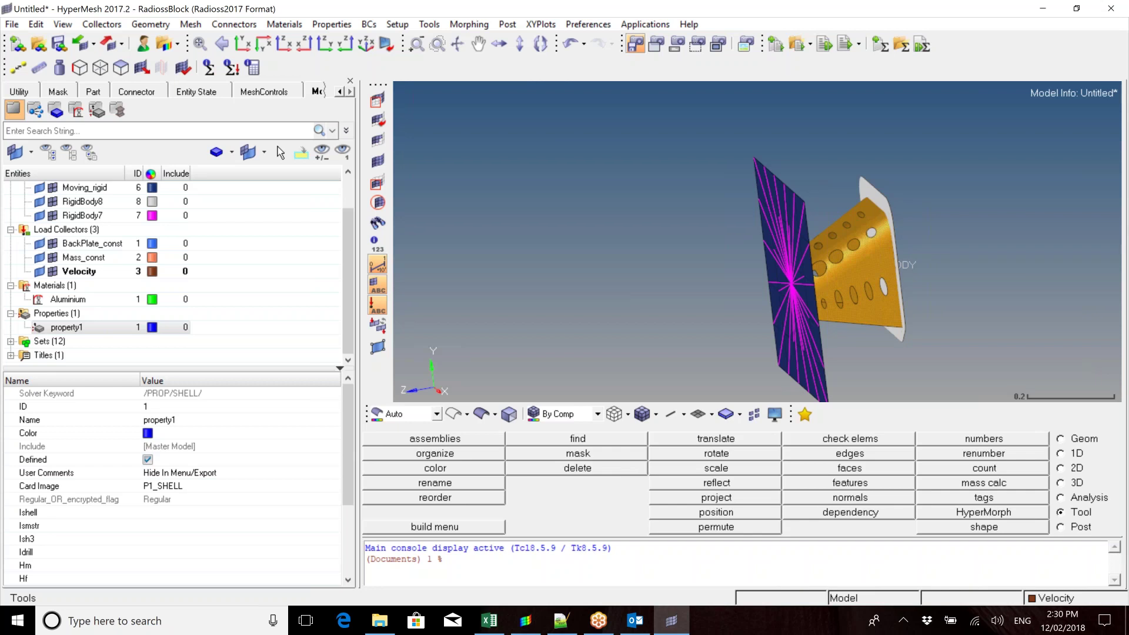
pyautogui.click(223, 487)
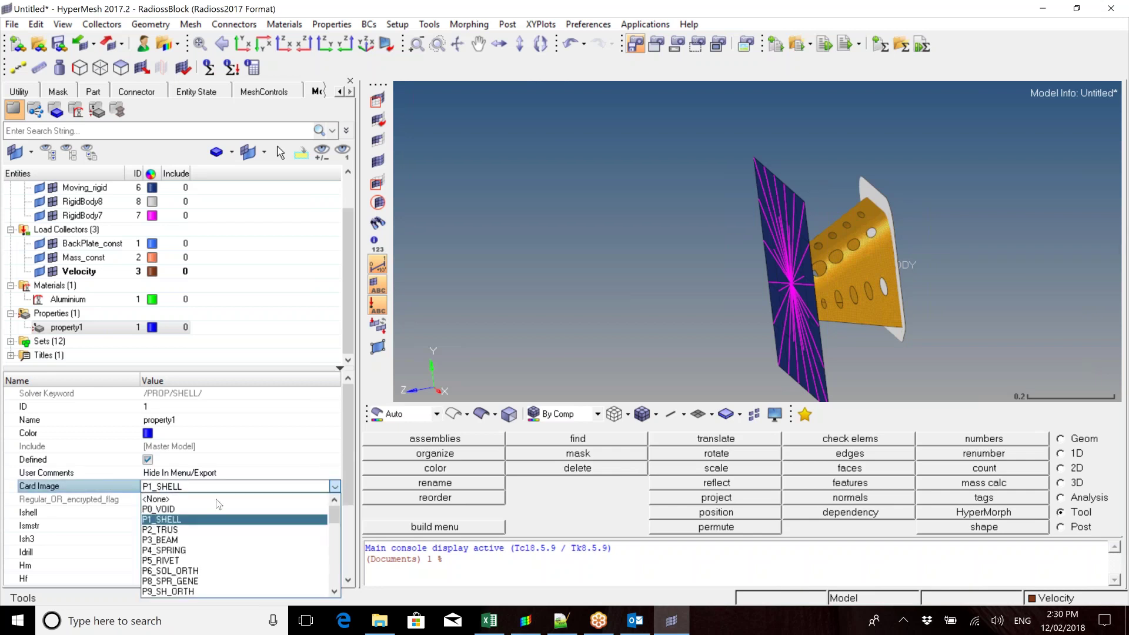
pyautogui.click(207, 521)
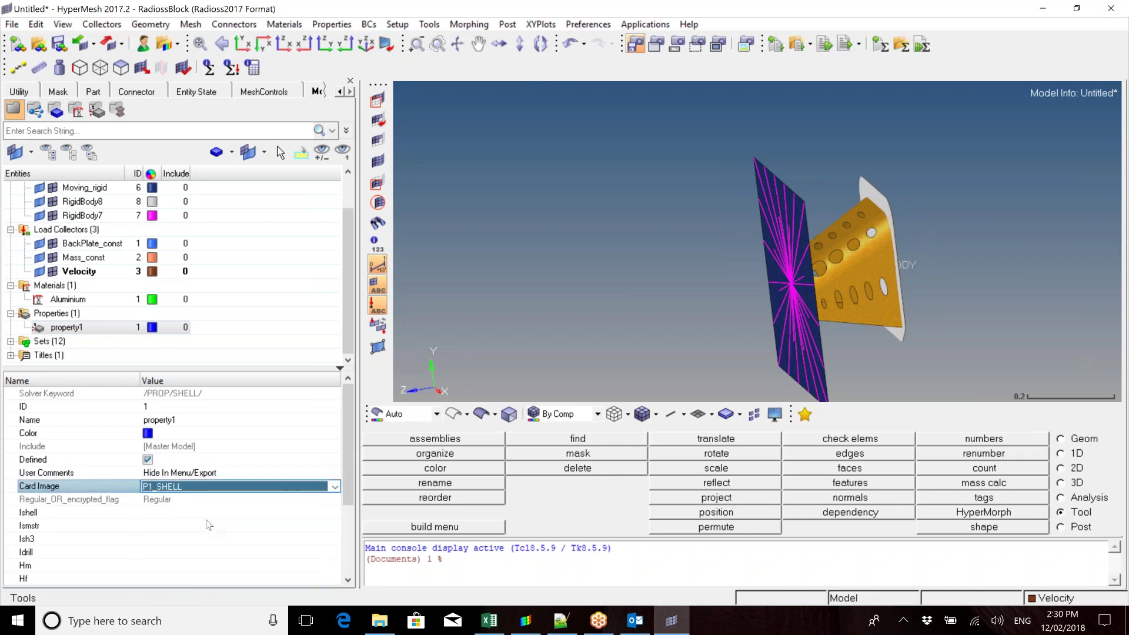
pyautogui.click(97, 514)
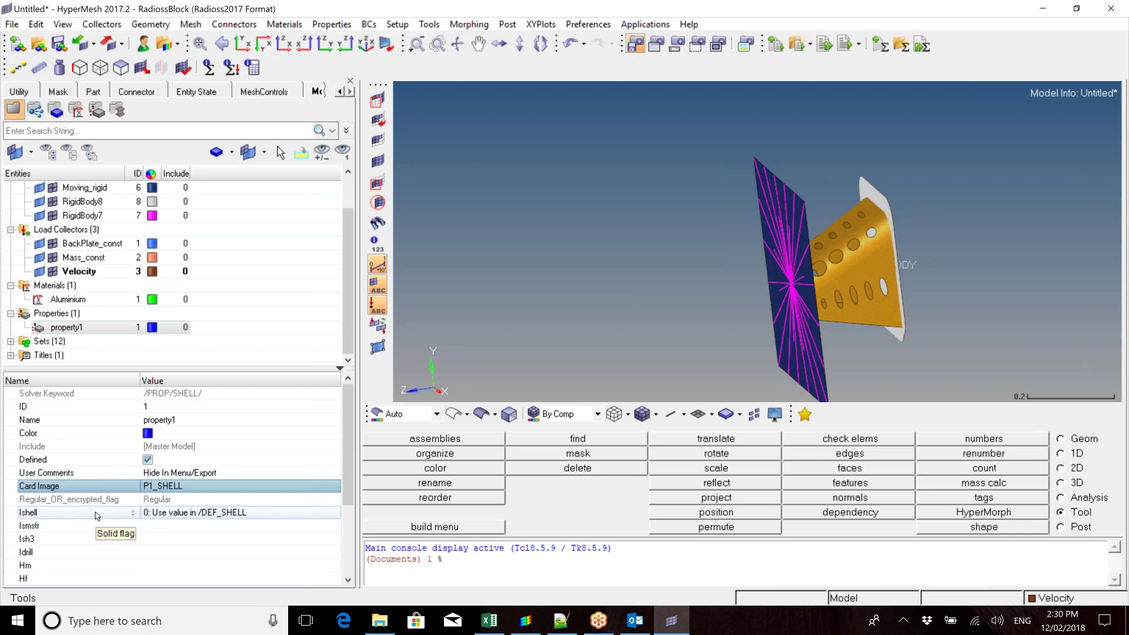
pyautogui.click(97, 516)
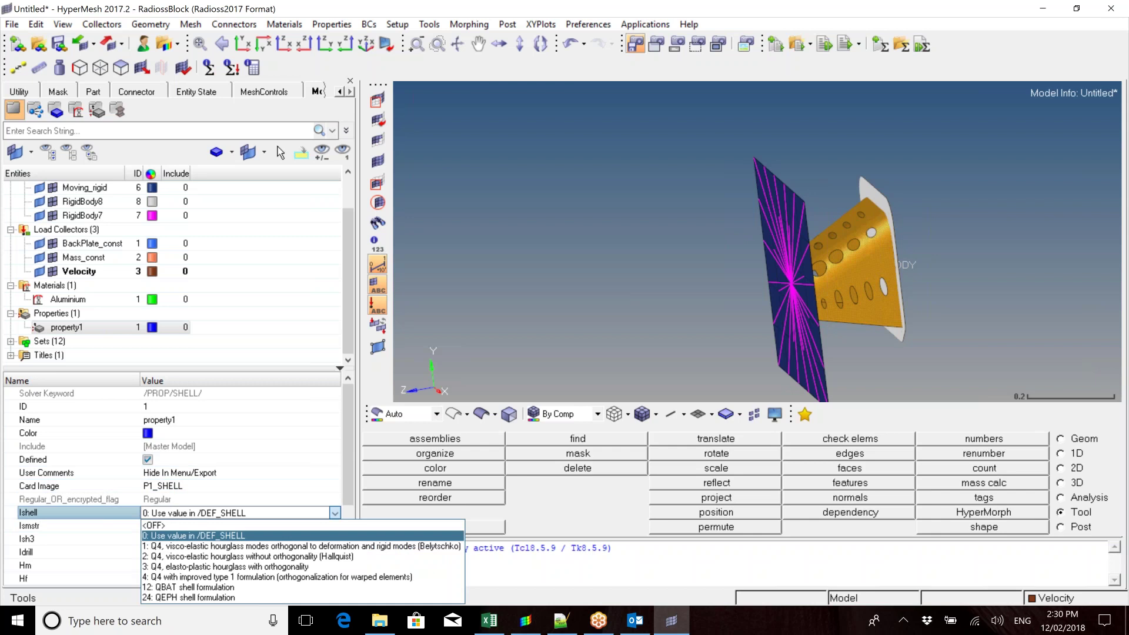
pyautogui.click(255, 598)
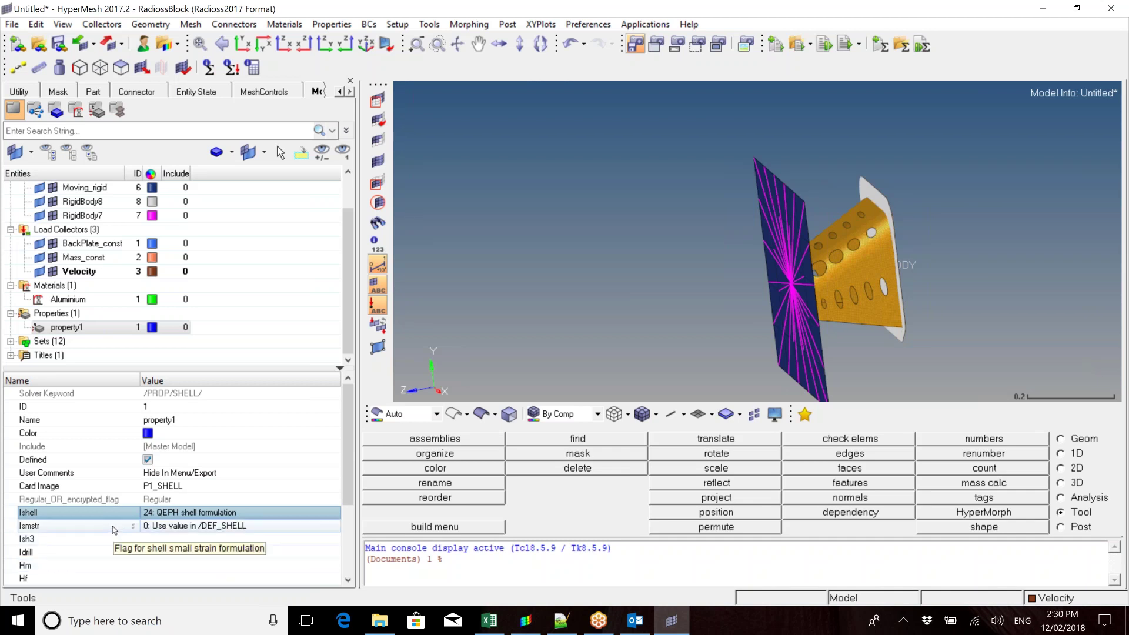
# Set the shell property's Ismstr to 4: Full geometric nonlinearities and leave Ish3 at 0: Use value in /DEF_SHELL
pyautogui.click(235, 526)
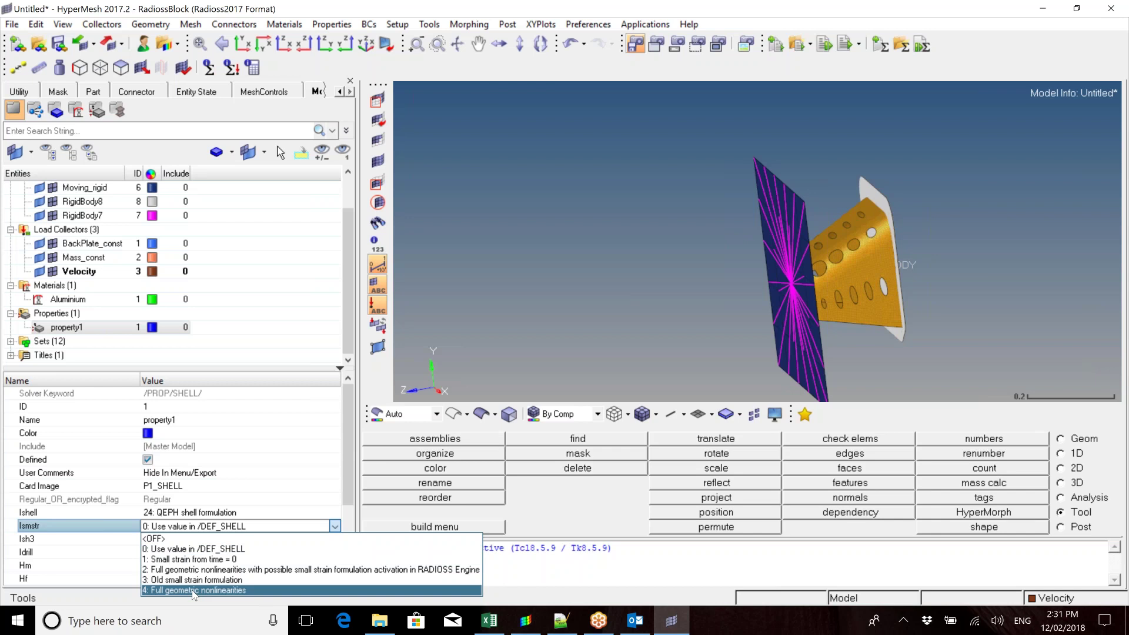
pyautogui.click(281, 591)
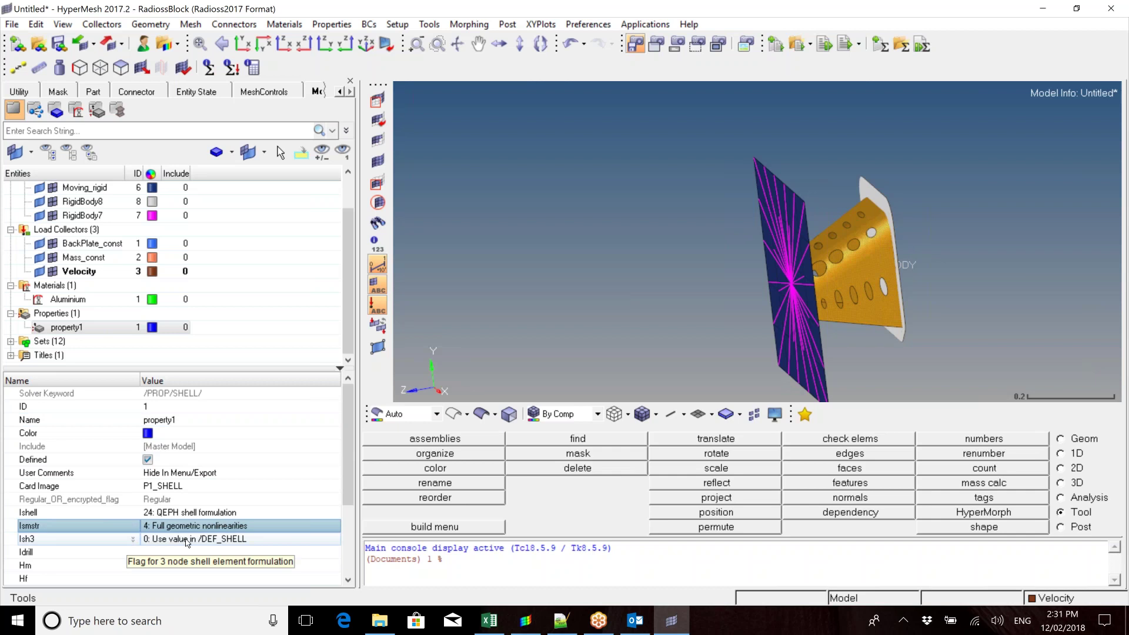
pyautogui.click(187, 542)
pyautogui.click(166, 552)
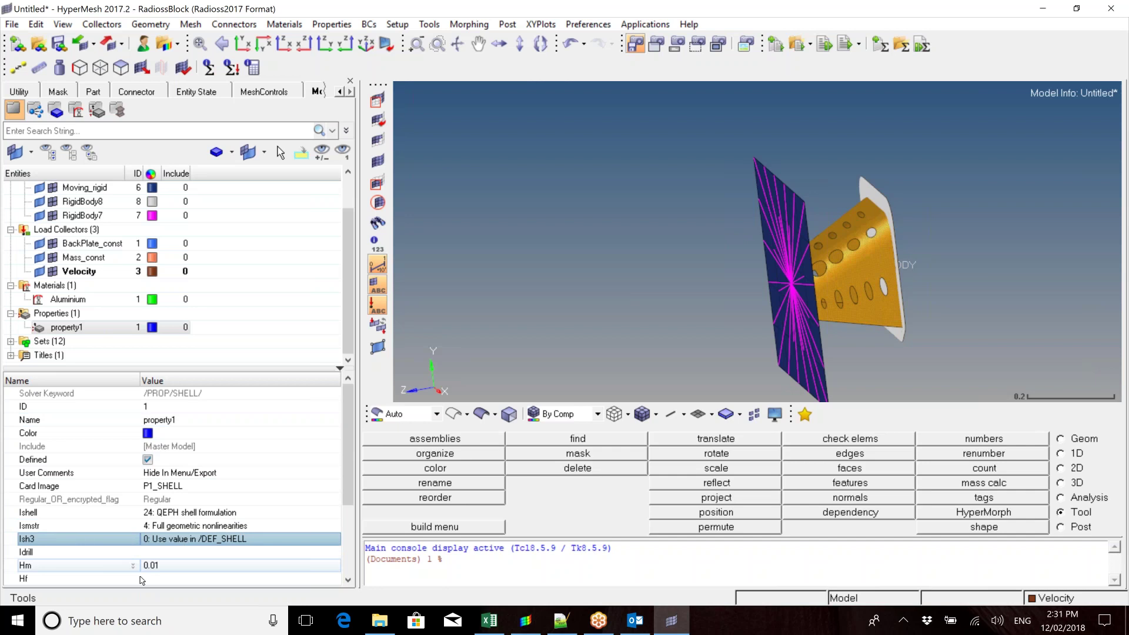
pyautogui.scroll(-2, 147, 555)
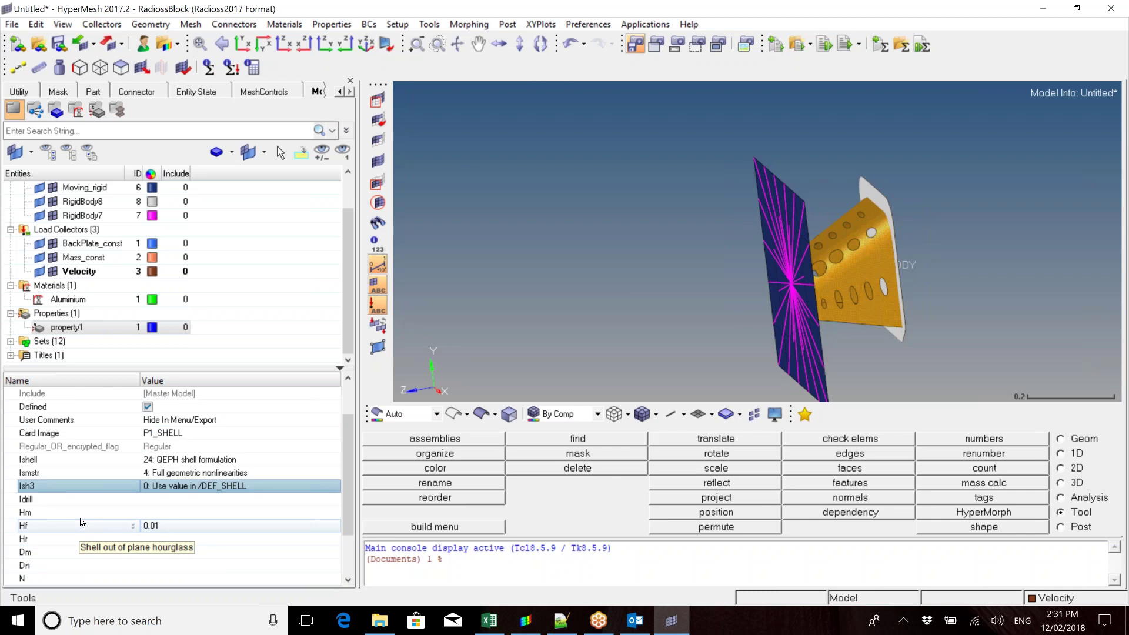
pyautogui.scroll(-2, 79, 520)
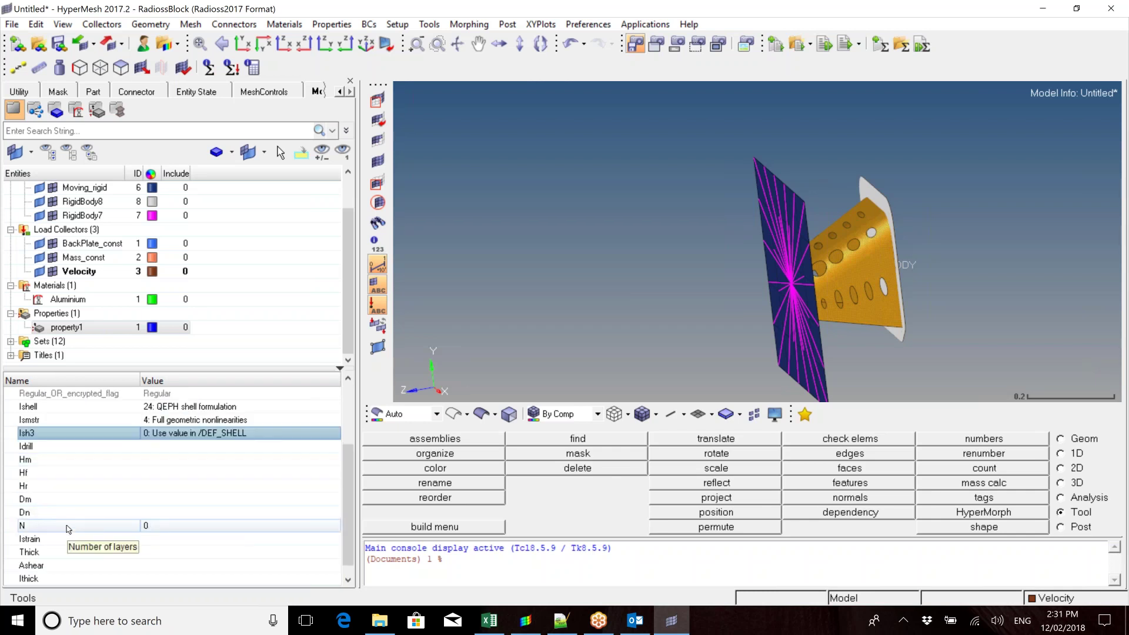
# Set the shell property's N to 5 and Ismstr to 2: Full geometric nonlinearities with possible small strain formulation activation in RADIOSS Engine
pyautogui.scroll(-1, 68, 529)
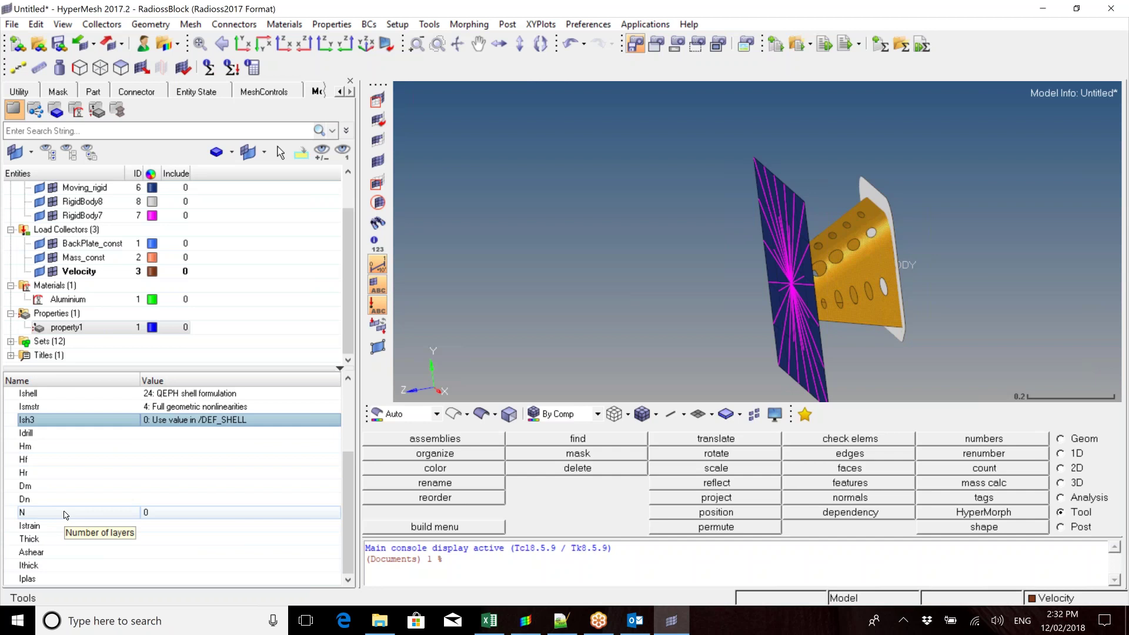
pyautogui.click(177, 513)
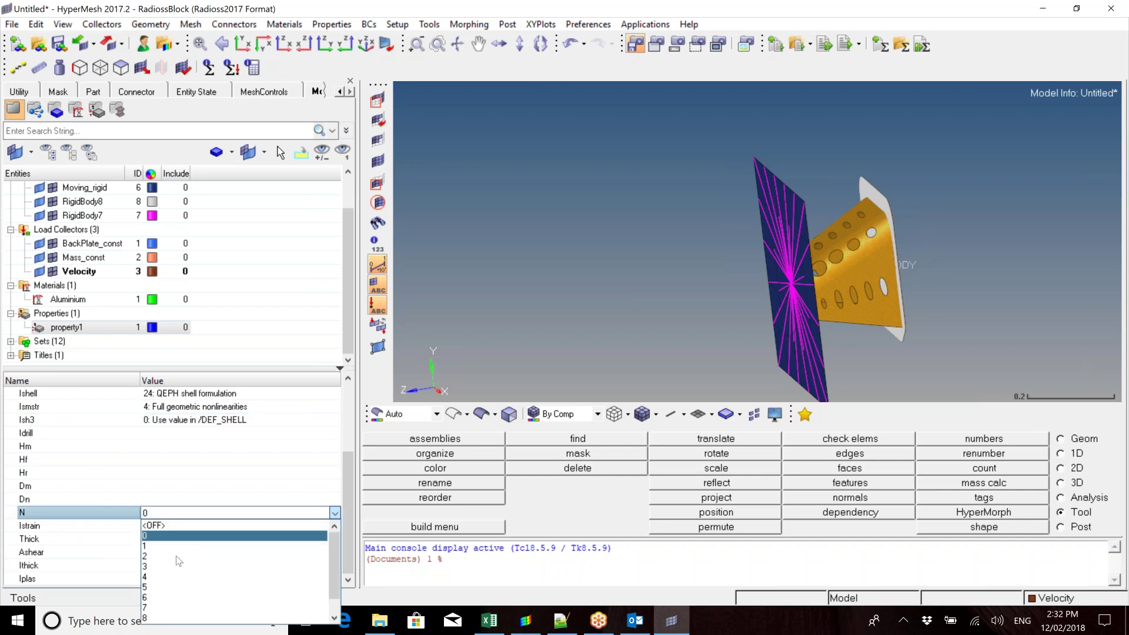
pyautogui.click(180, 588)
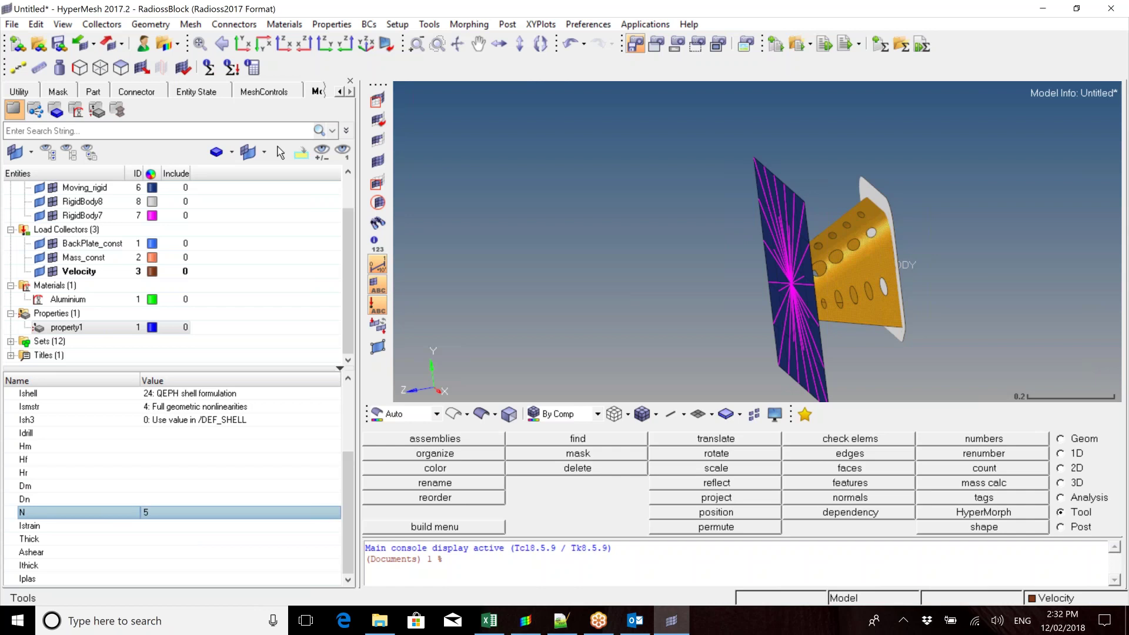
pyautogui.click(164, 541)
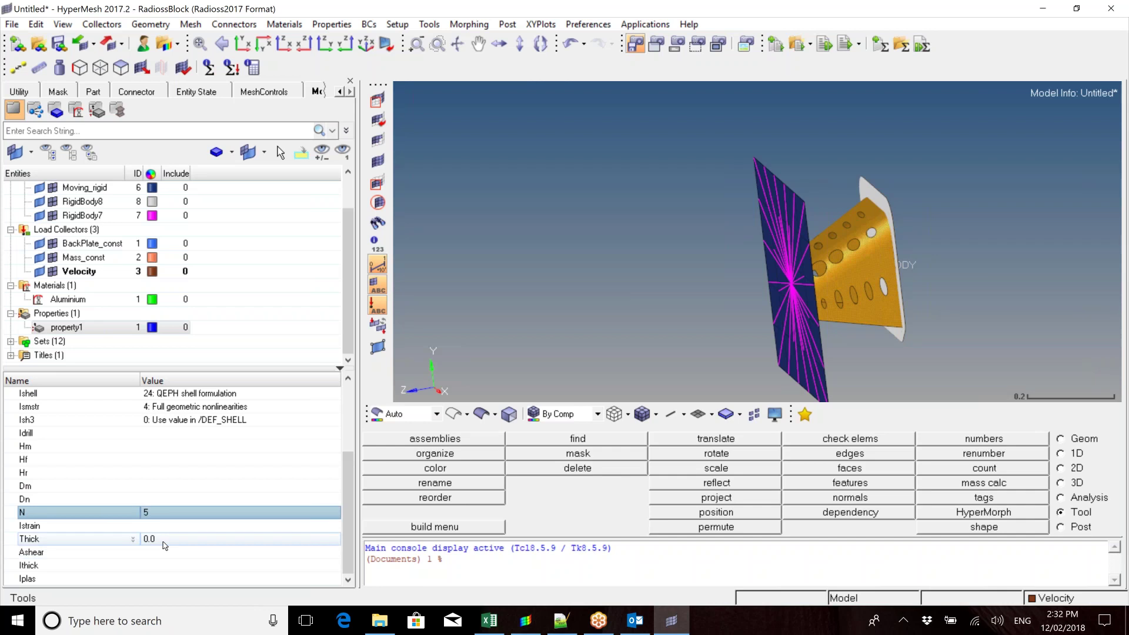
pyautogui.click(60, 408)
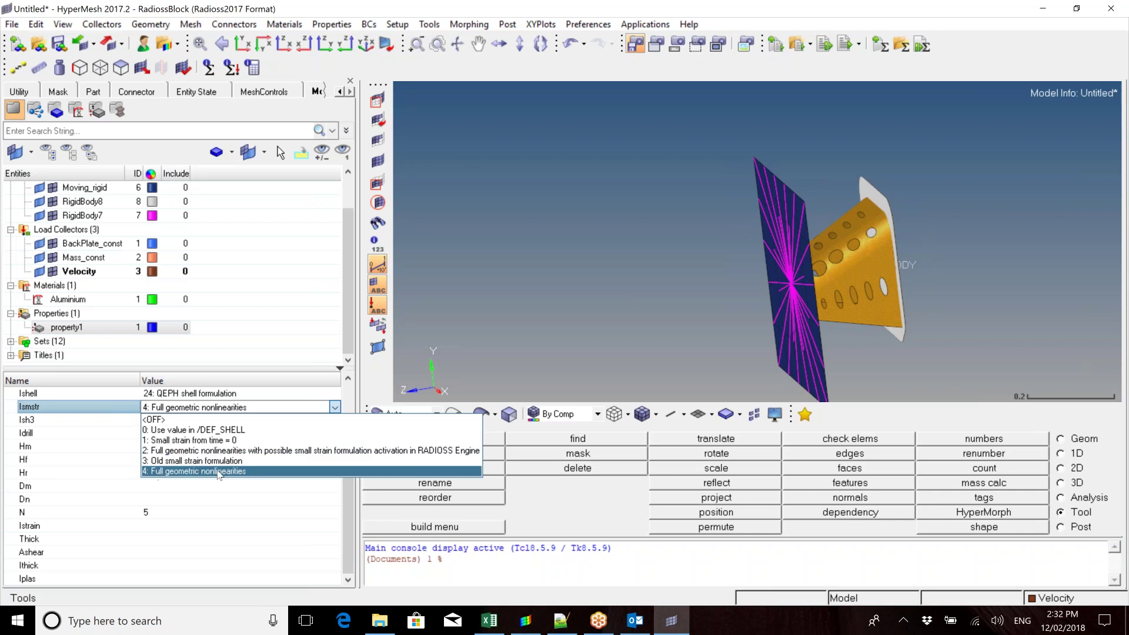
pyautogui.click(283, 451)
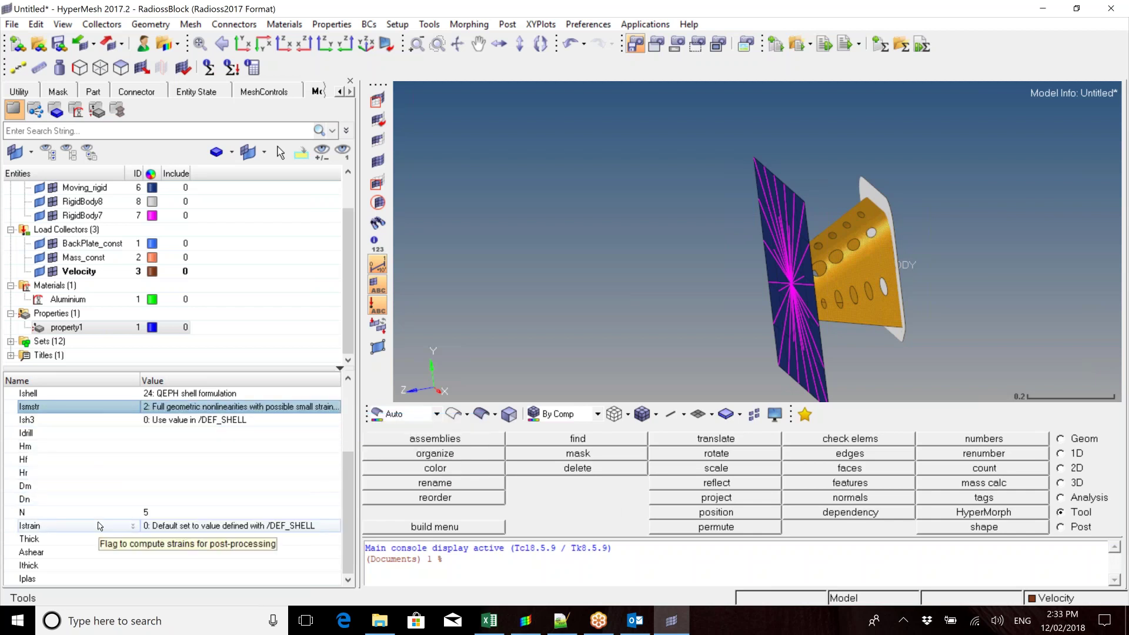
# Set the shell property's Istrain to 1: Yes and keep Ithick at 0: Default set to value defined with /DEF_SHELL
pyautogui.click(172, 526)
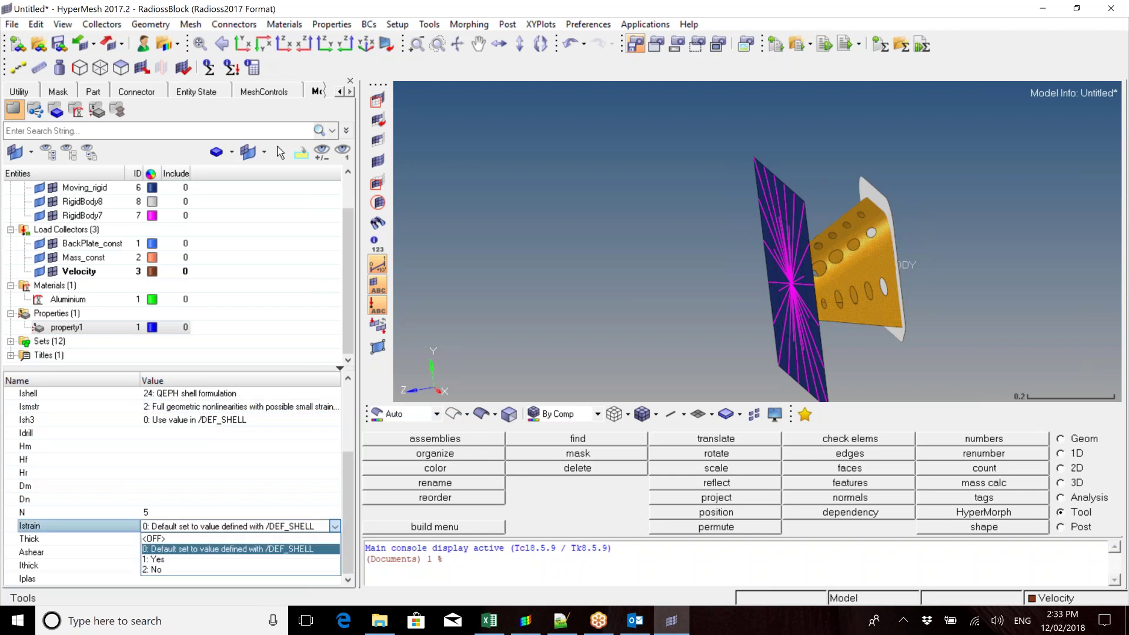
pyautogui.click(170, 560)
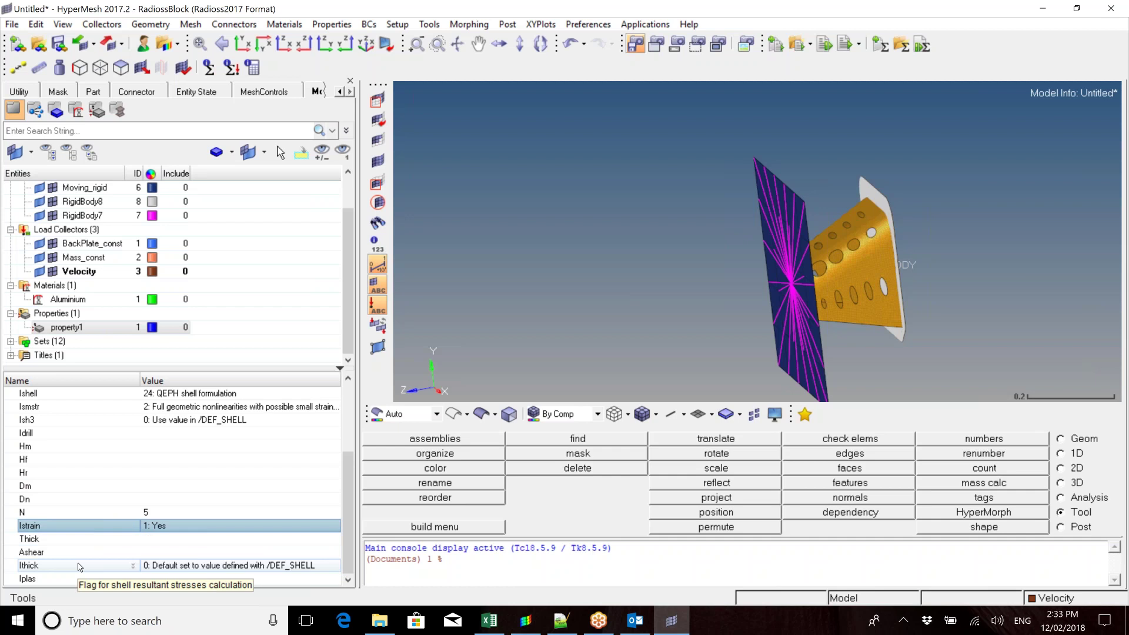
pyautogui.click(172, 567)
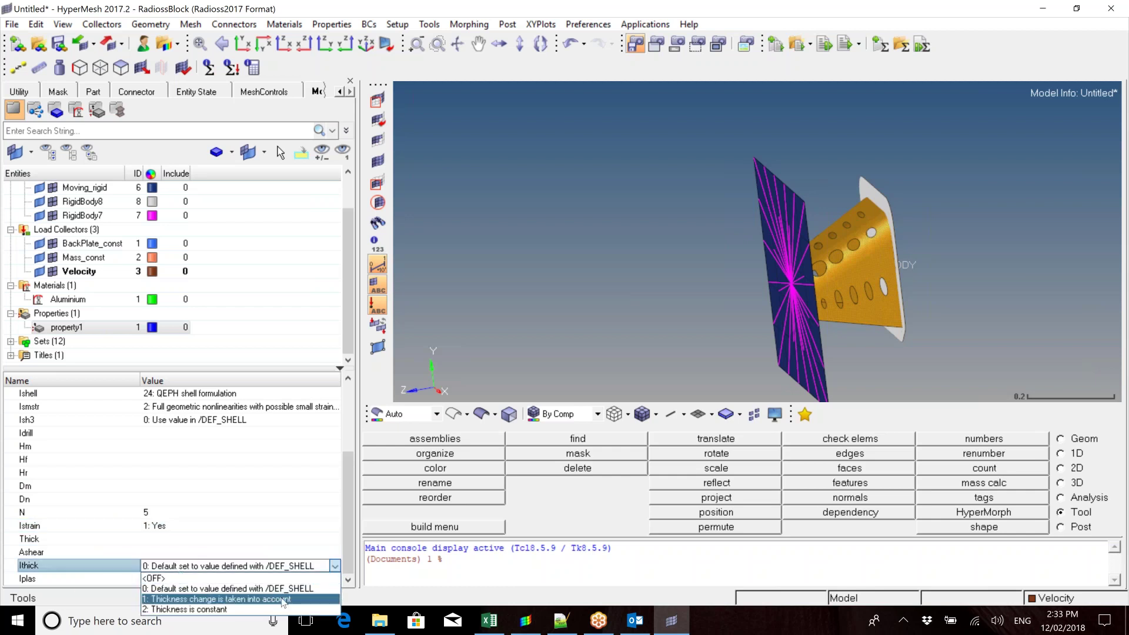
pyautogui.click(318, 589)
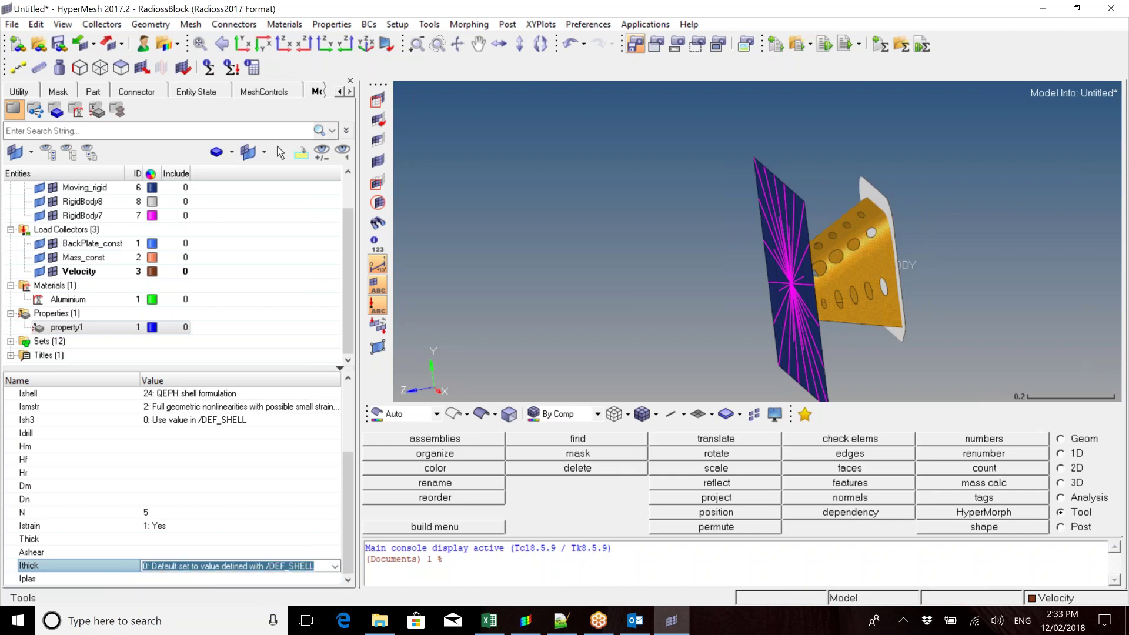
pyautogui.click(96, 539)
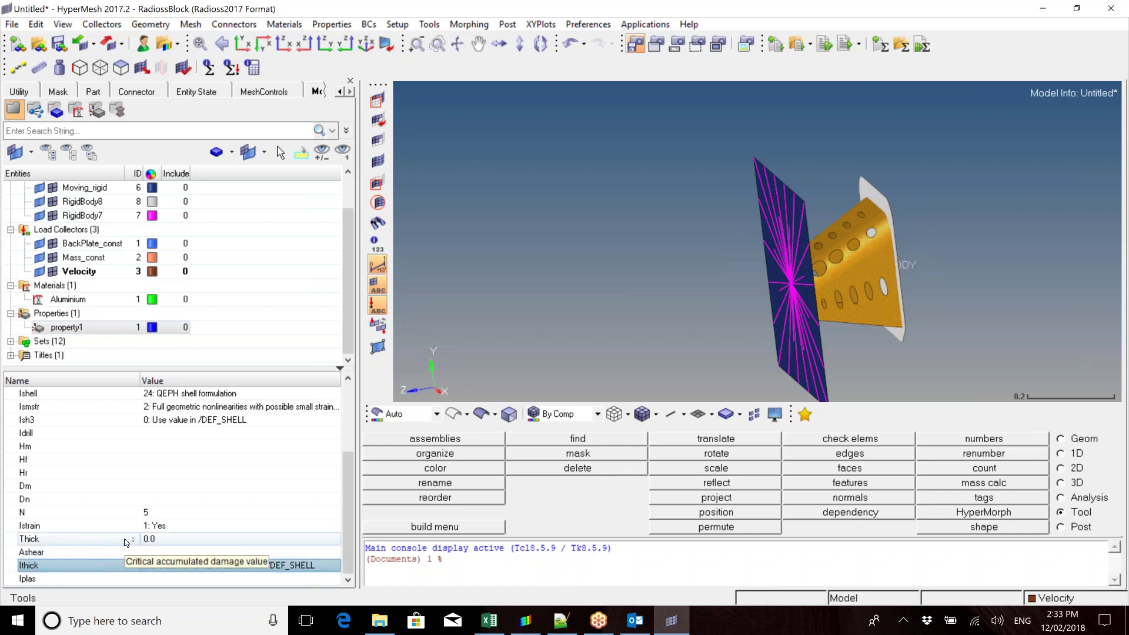
# Set the shell property's Thick to 0.003
pyautogui.scroll(3, 124, 540)
pyautogui.scroll(-3, 125, 539)
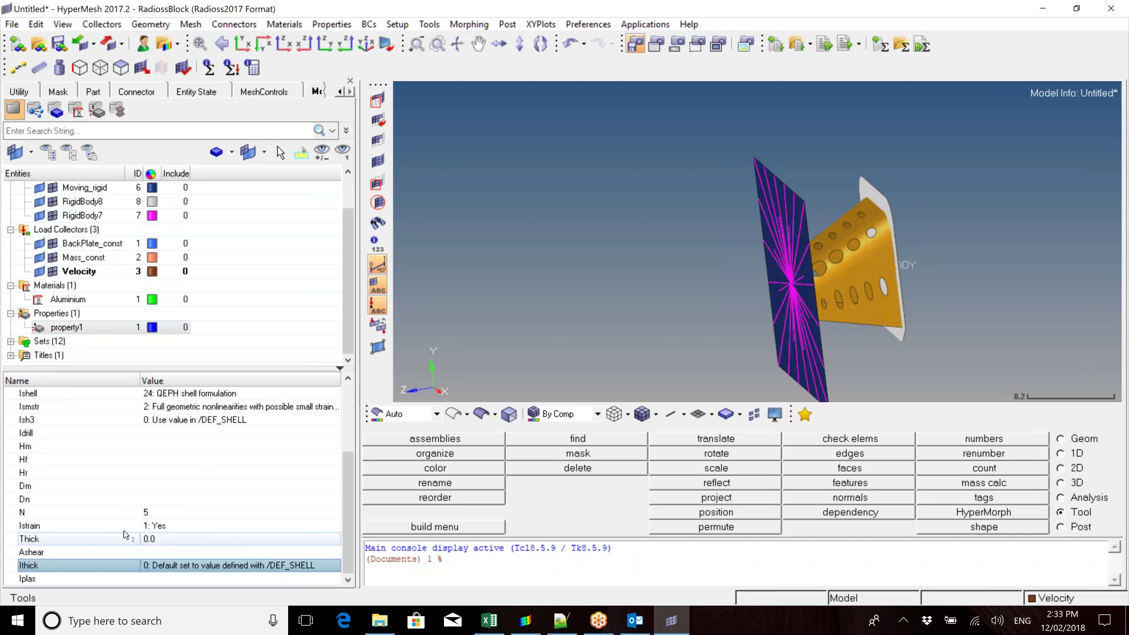
pyautogui.click(125, 539)
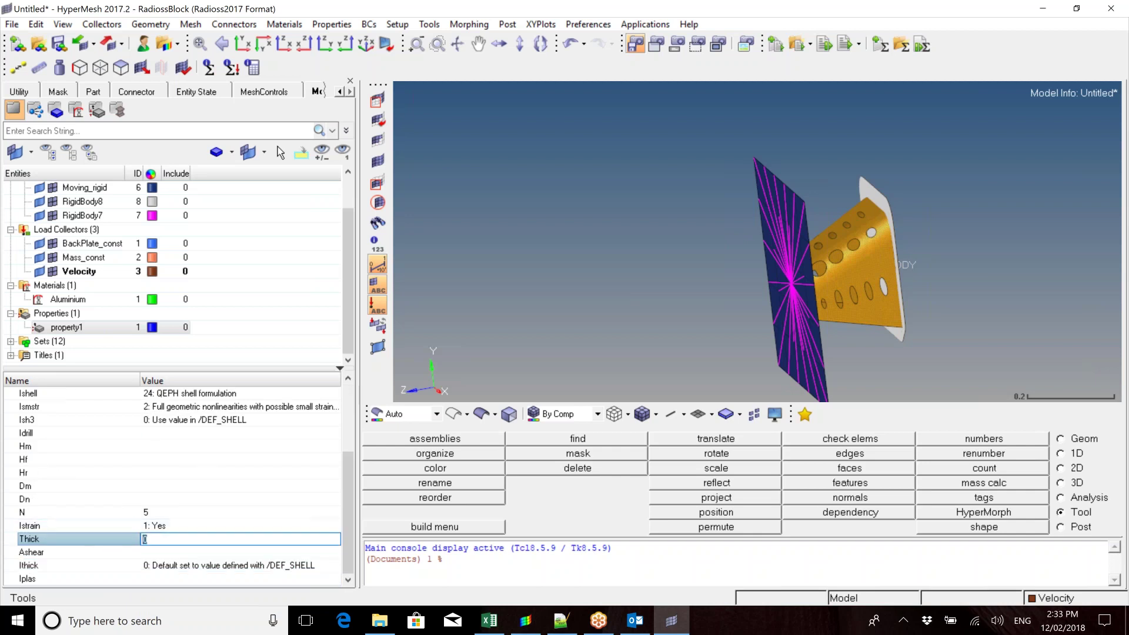
pyautogui.write('0.03')
pyautogui.press('BackSpace')
pyautogui.write('03')
pyautogui.press('Return')
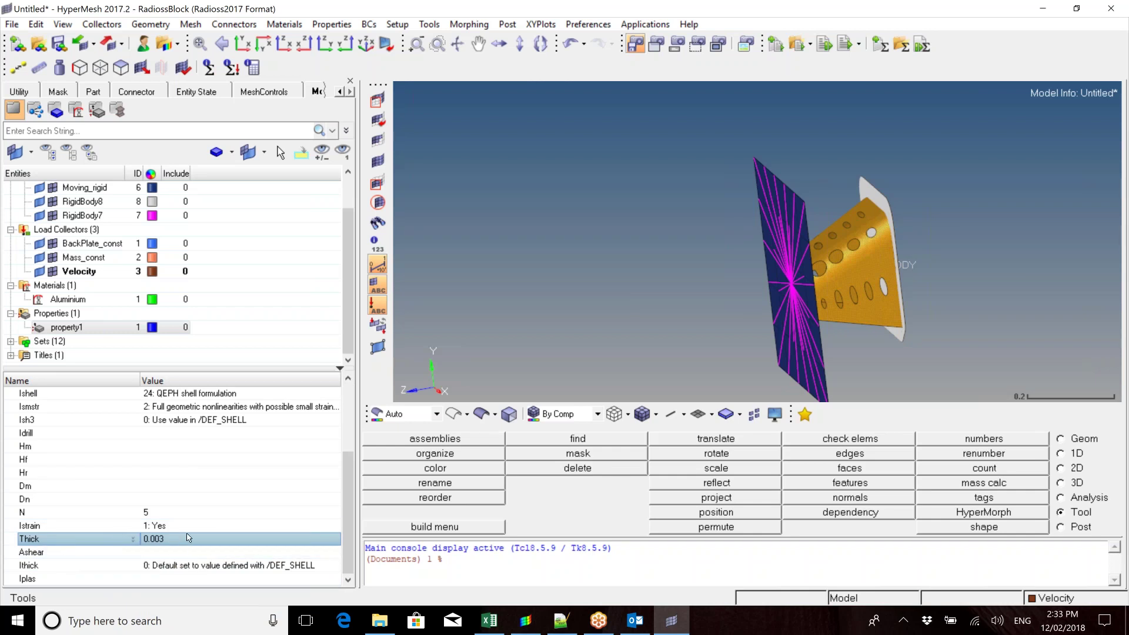
# Clear the Thick value of the shell property
pyautogui.click(97, 541)
pyautogui.press('BackSpace')
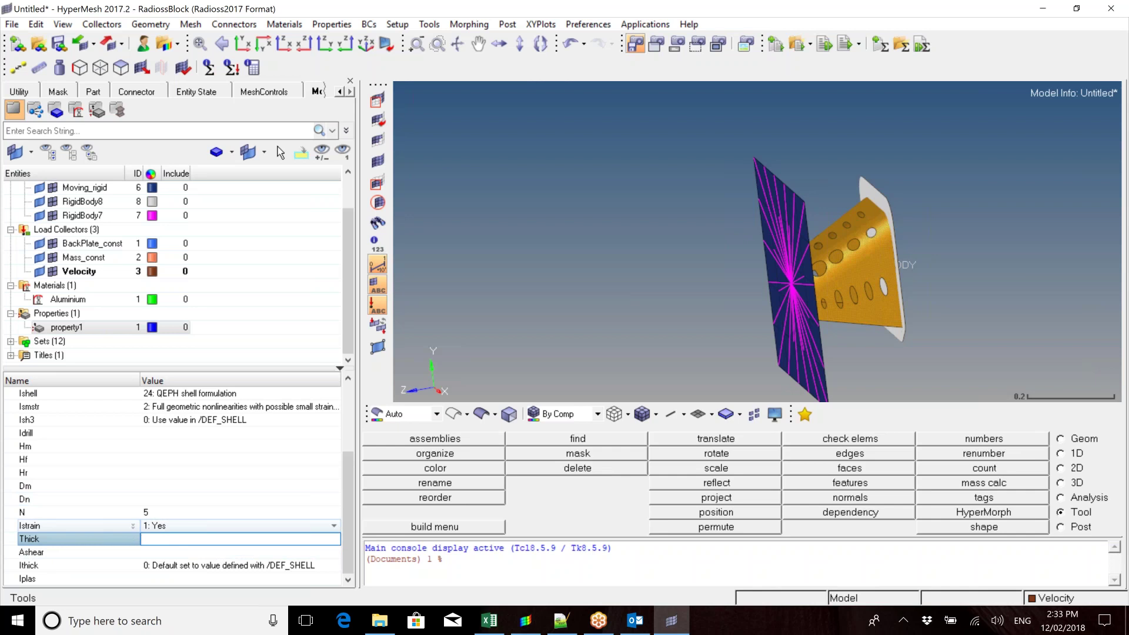
pyautogui.moveTo(344, 503); pyautogui.dragTo(371, 532)
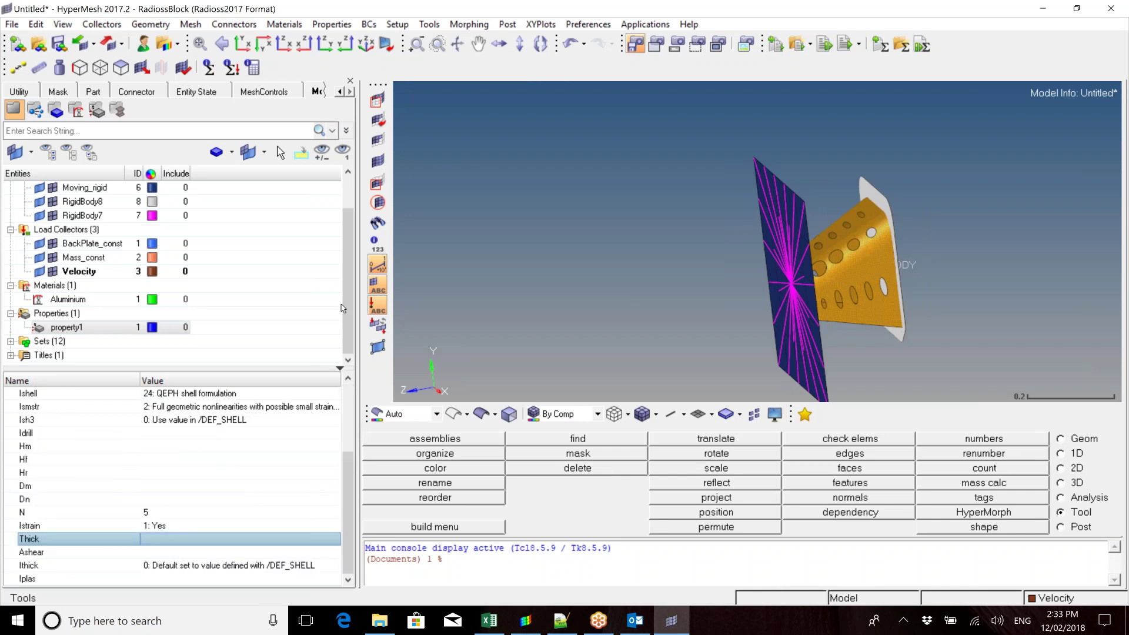
# Assign property1 and the Aluminium material to the Crush_Structure component
pyautogui.moveTo(348, 291); pyautogui.dragTo(359, 218)
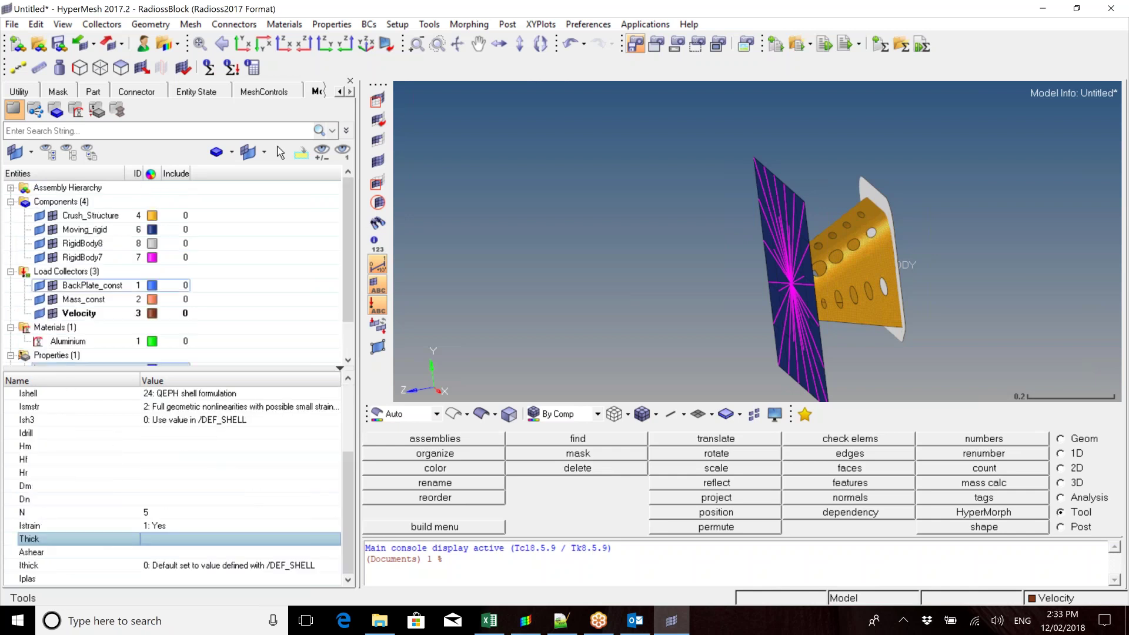
pyautogui.click(99, 217)
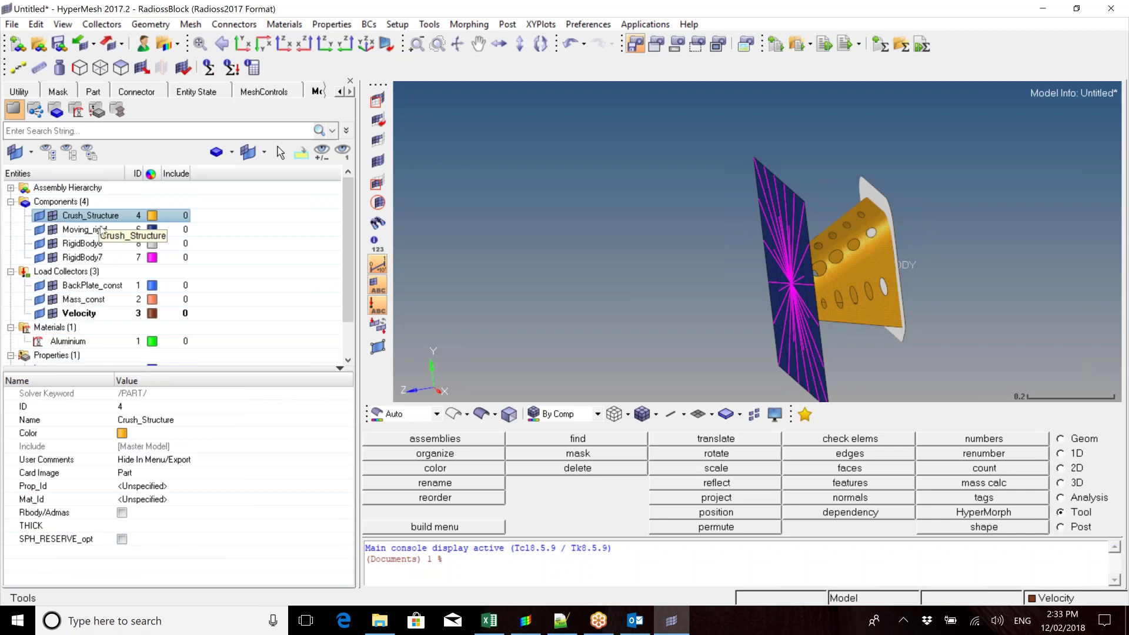
pyautogui.click(154, 487)
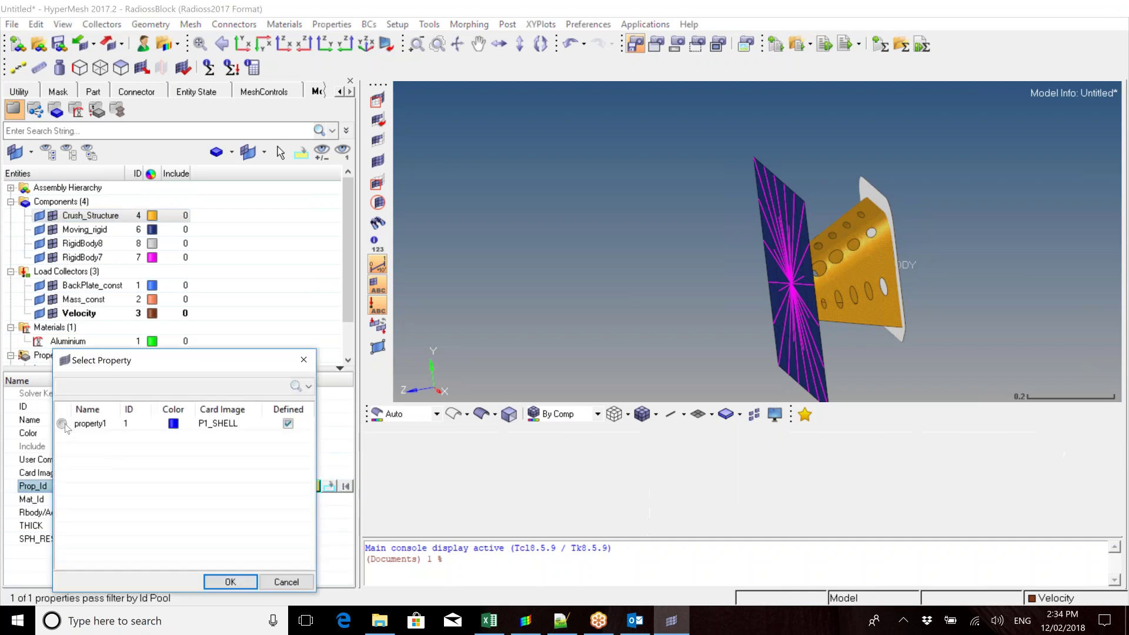
pyautogui.click(62, 424)
pyautogui.click(230, 582)
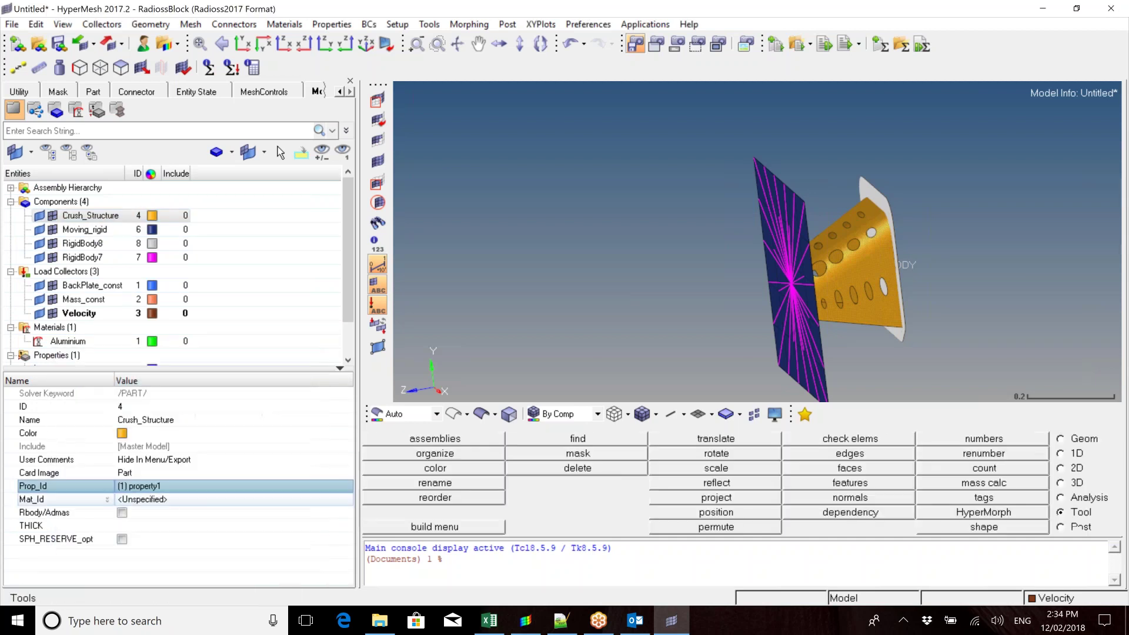
pyautogui.click(154, 500)
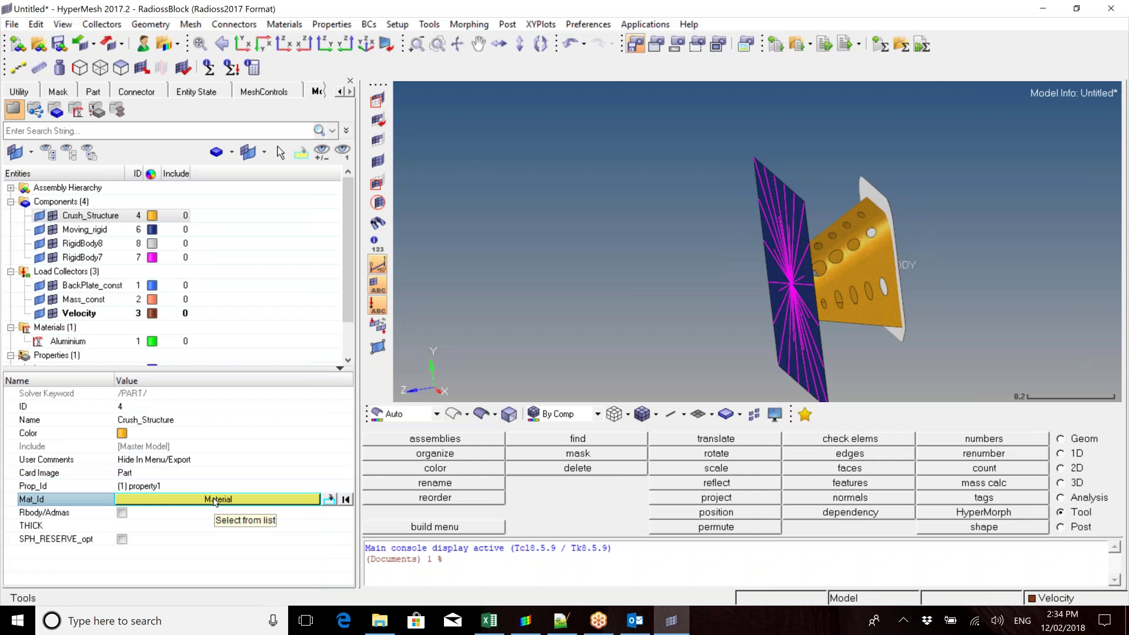
pyautogui.click(50, 423)
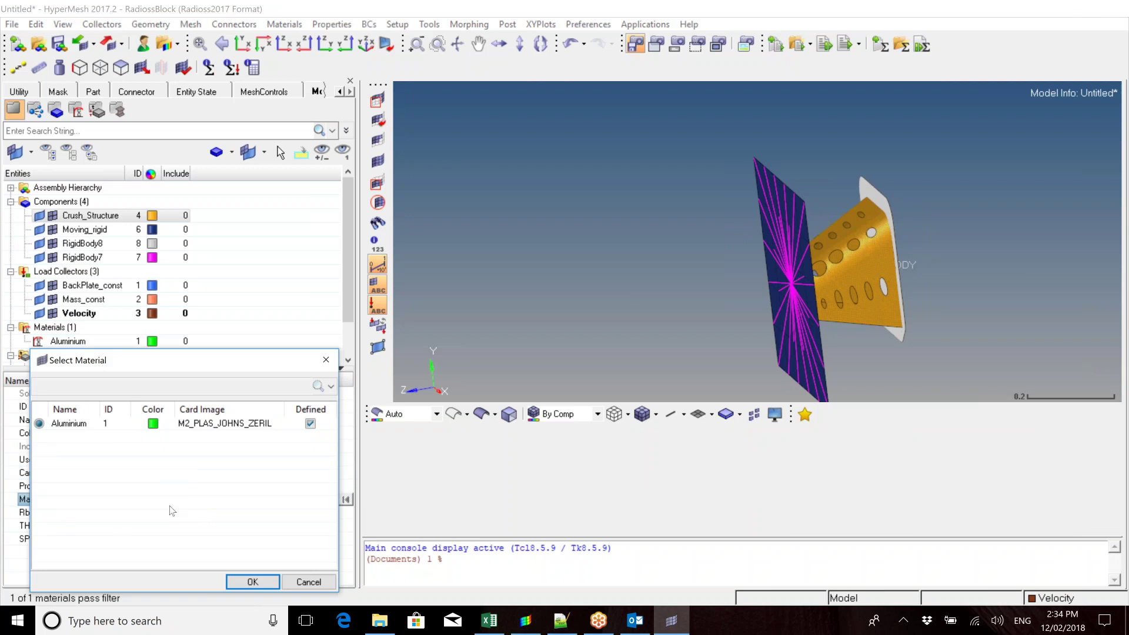
pyautogui.press('Return')
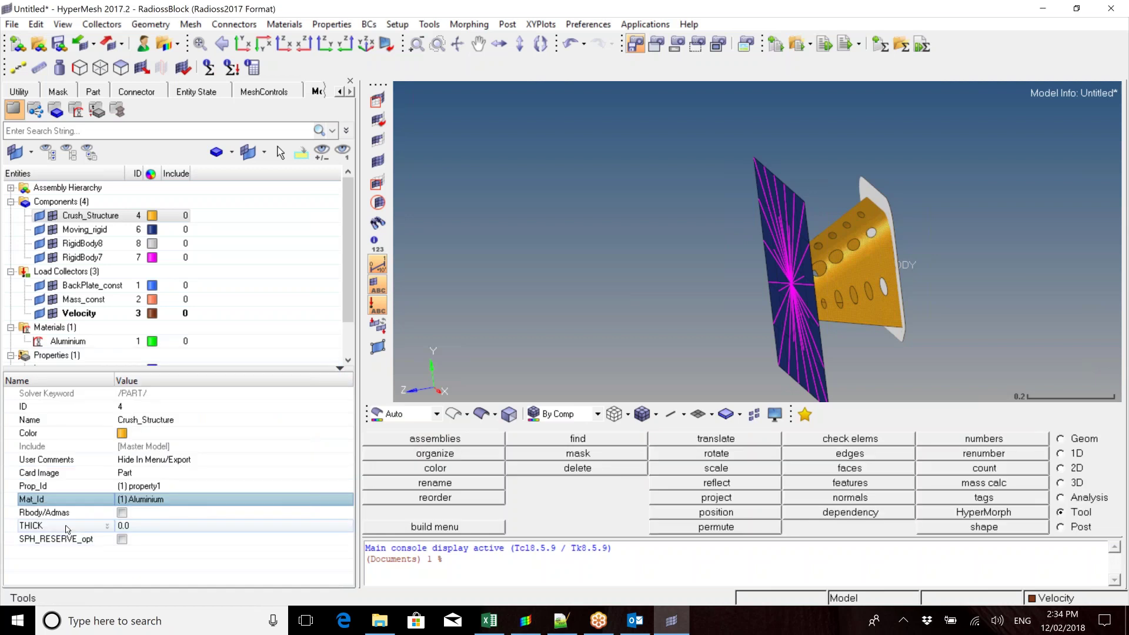
# Set the THICK value of the Crush_Structure component to 0.003
pyautogui.click(139, 527)
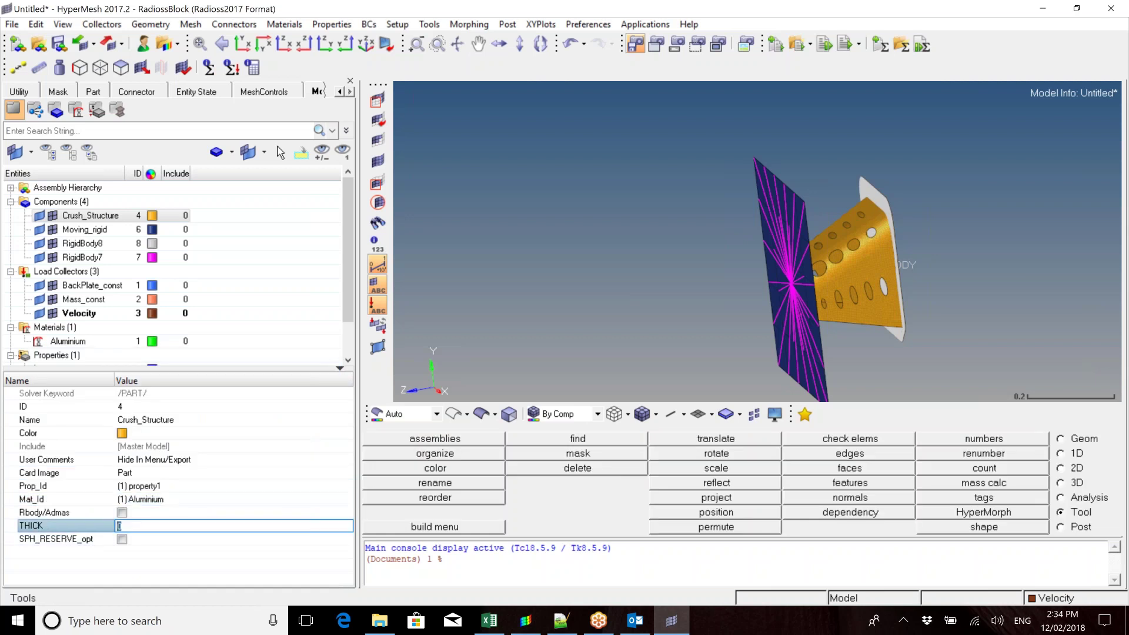
pyautogui.write('0.003')
pyautogui.press('Return')
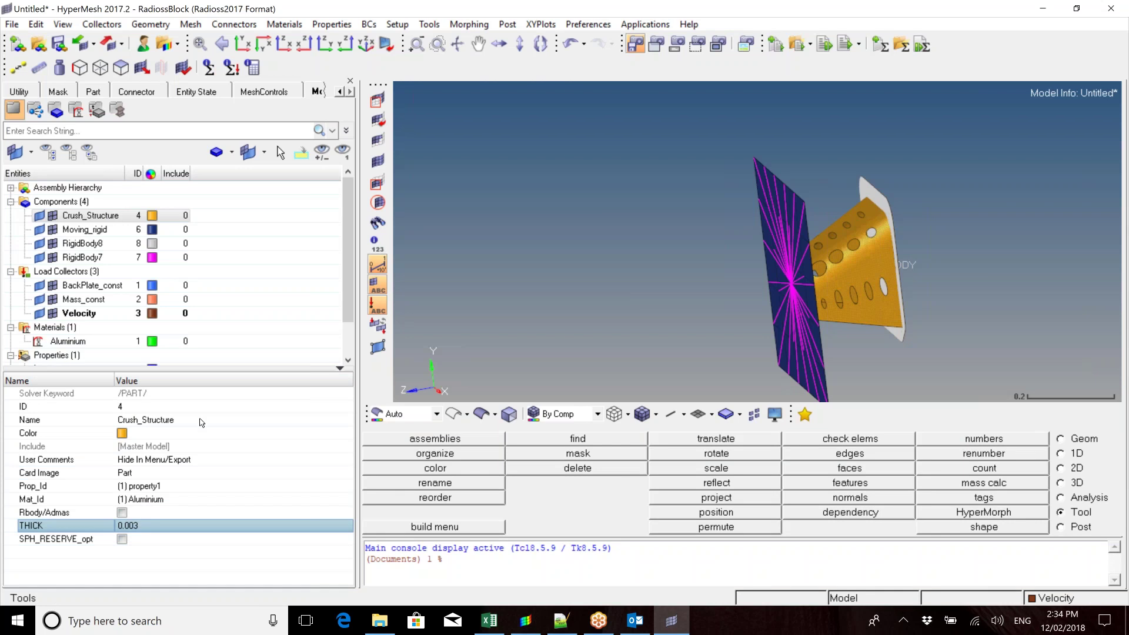
# Enable the Rbody/Admas option for the Moving_rigid component
pyautogui.click(104, 231)
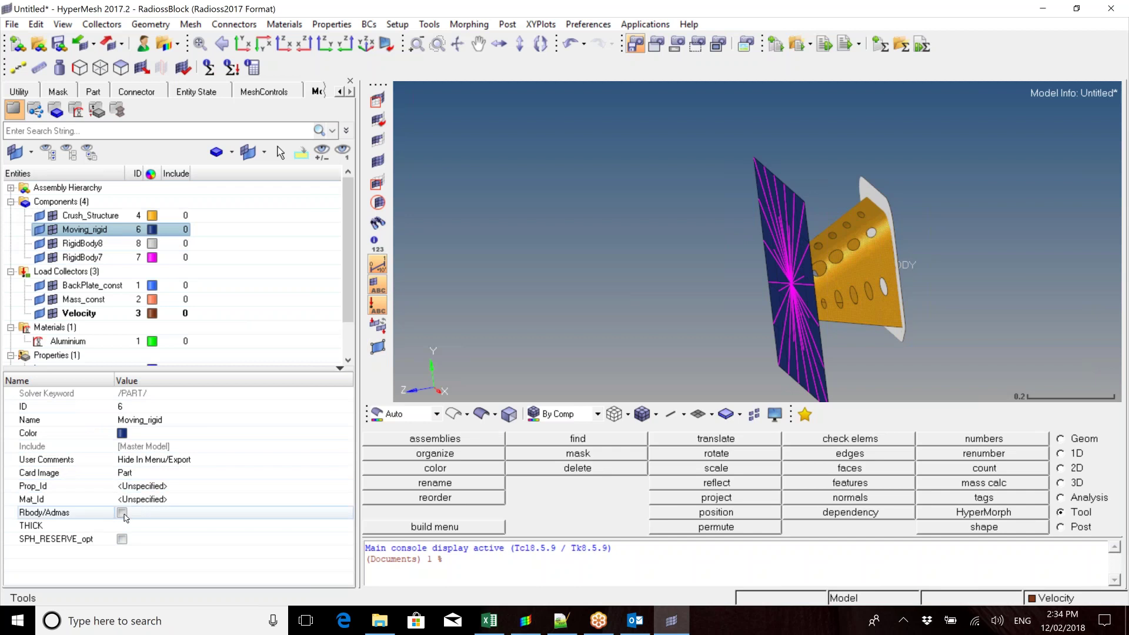
pyautogui.click(121, 513)
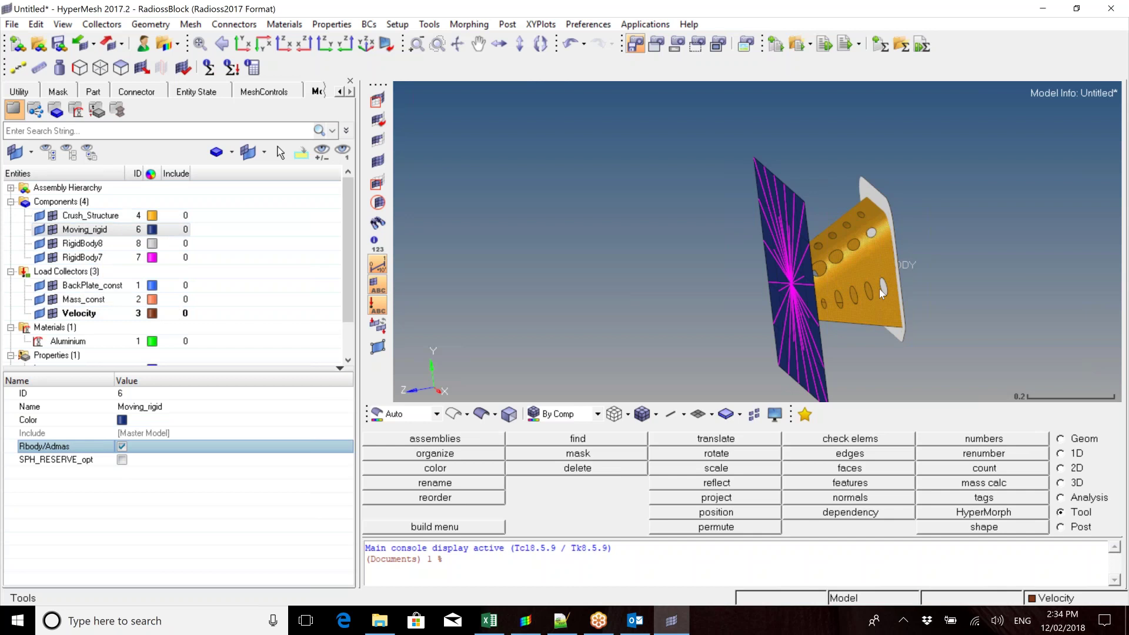
pyautogui.keyDown('ctrl'); pyautogui.moveTo(881, 292); pyautogui.dragTo(800, 260); pyautogui.keyUp('ctrl')
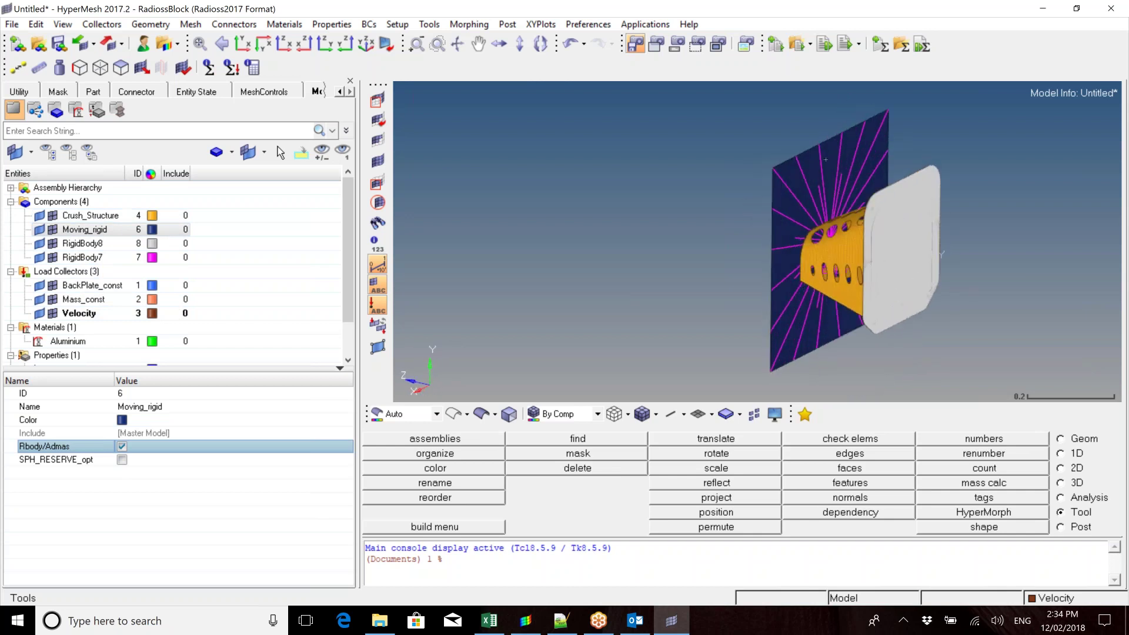
pyautogui.keyDown('ctrl'); pyautogui.moveTo(798, 306); pyautogui.dragTo(758, 299); pyautogui.keyUp('ctrl')
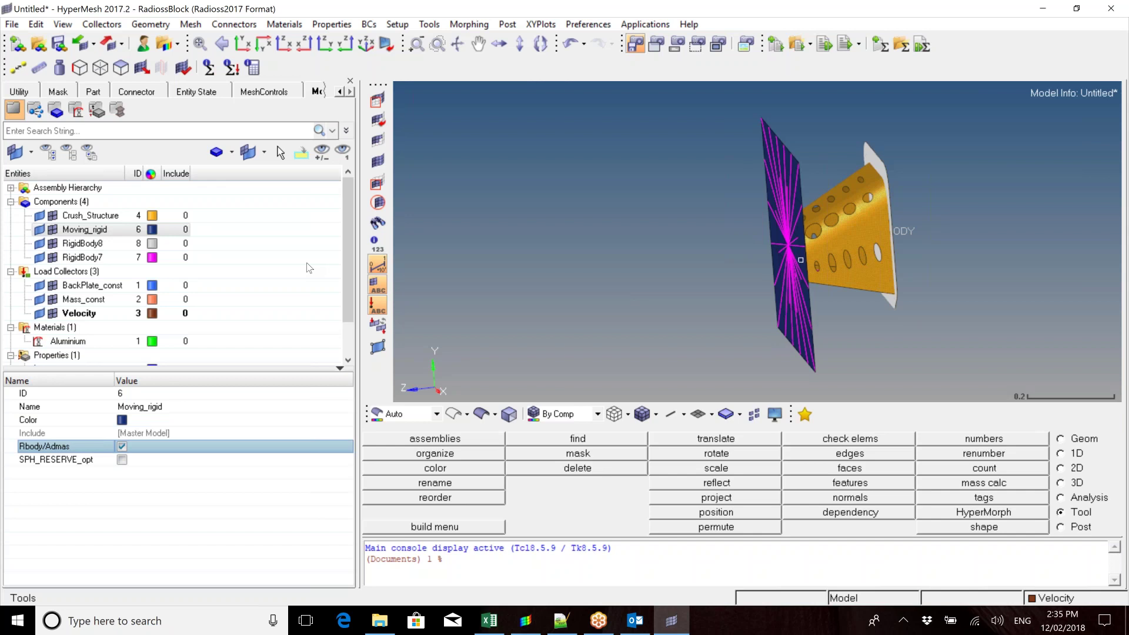
pyautogui.keyDown('ctrl'); pyautogui.moveTo(788, 261); pyautogui.dragTo(835, 261); pyautogui.keyUp('ctrl')
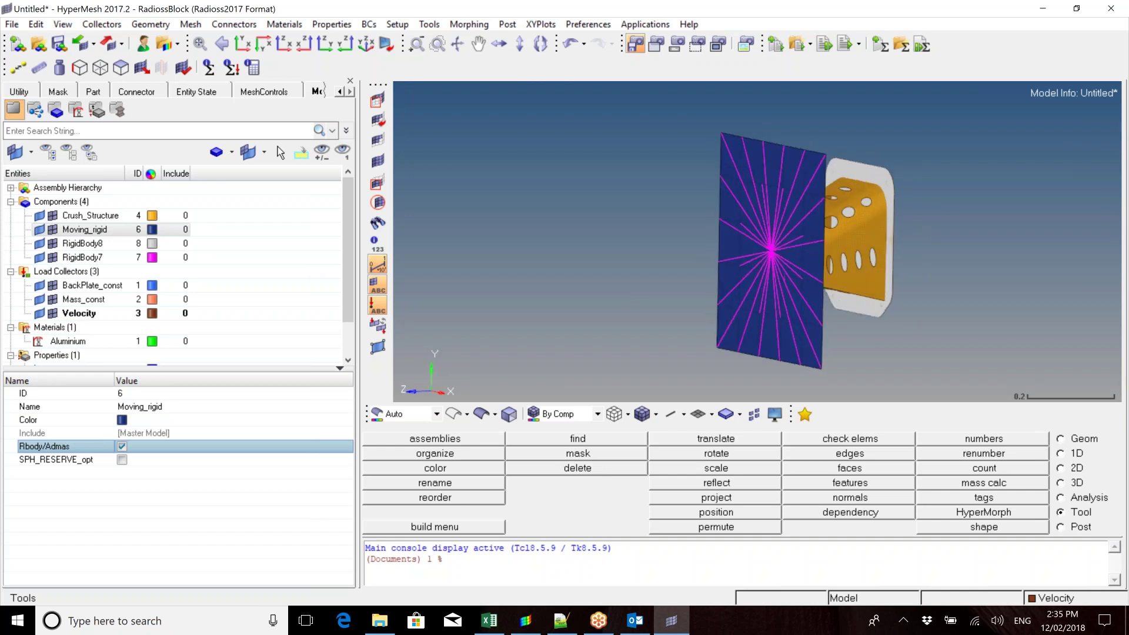
# Search the commands for mass and open mass element creation in create mode
pyautogui.click(368, 24)
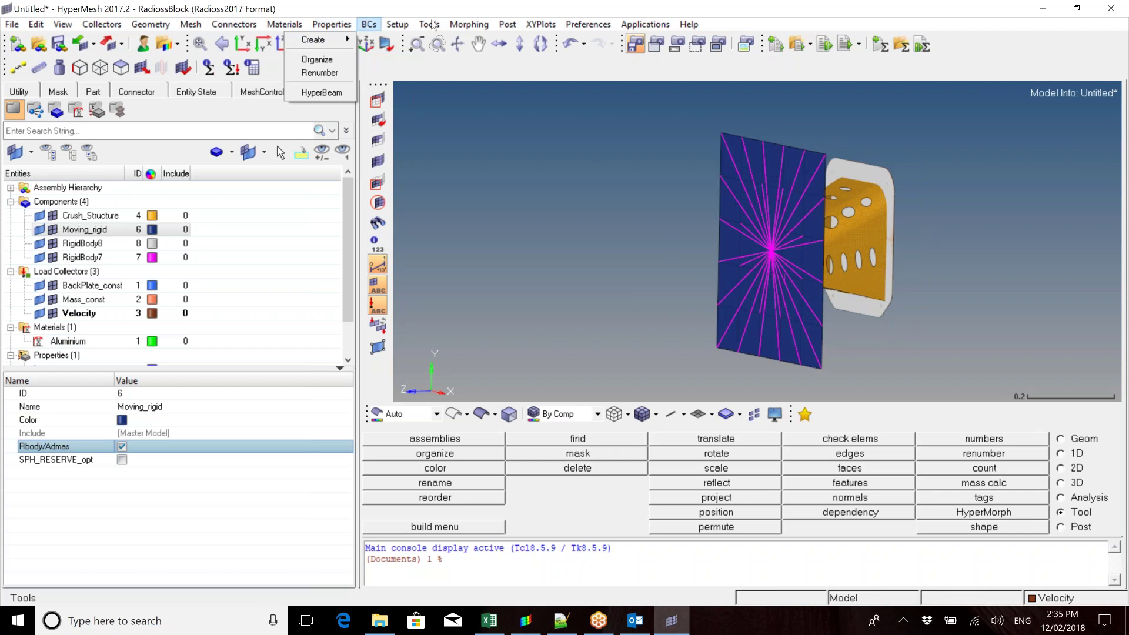
pyautogui.moveTo(438, 25)
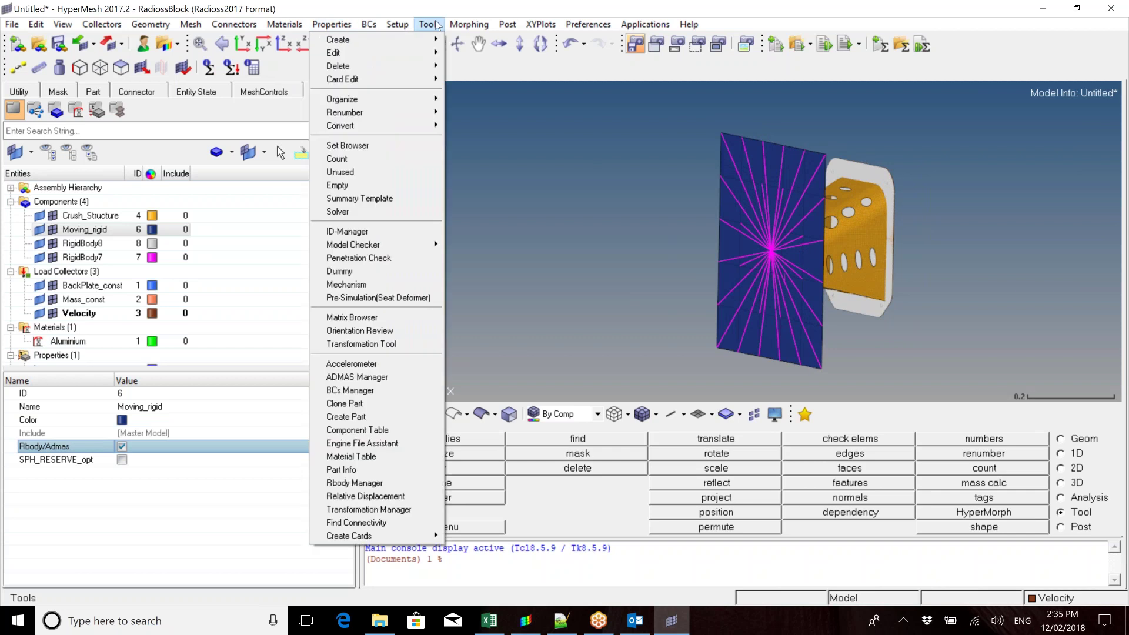
pyautogui.click(523, 183)
pyautogui.hotkey('ctrl', 'f')
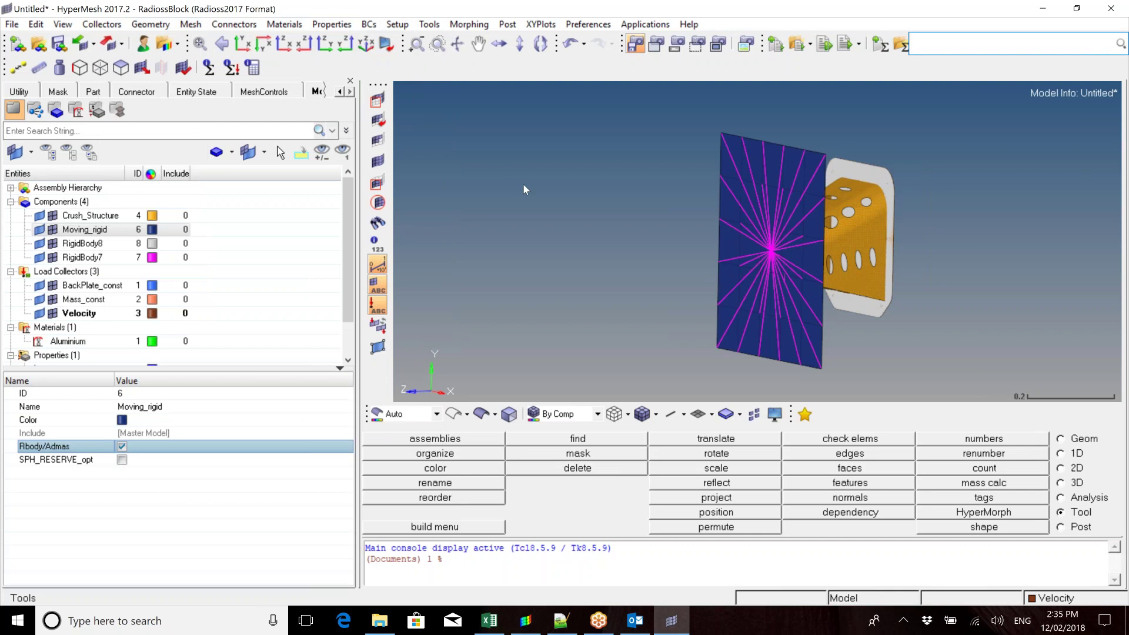
pyautogui.write('mass')
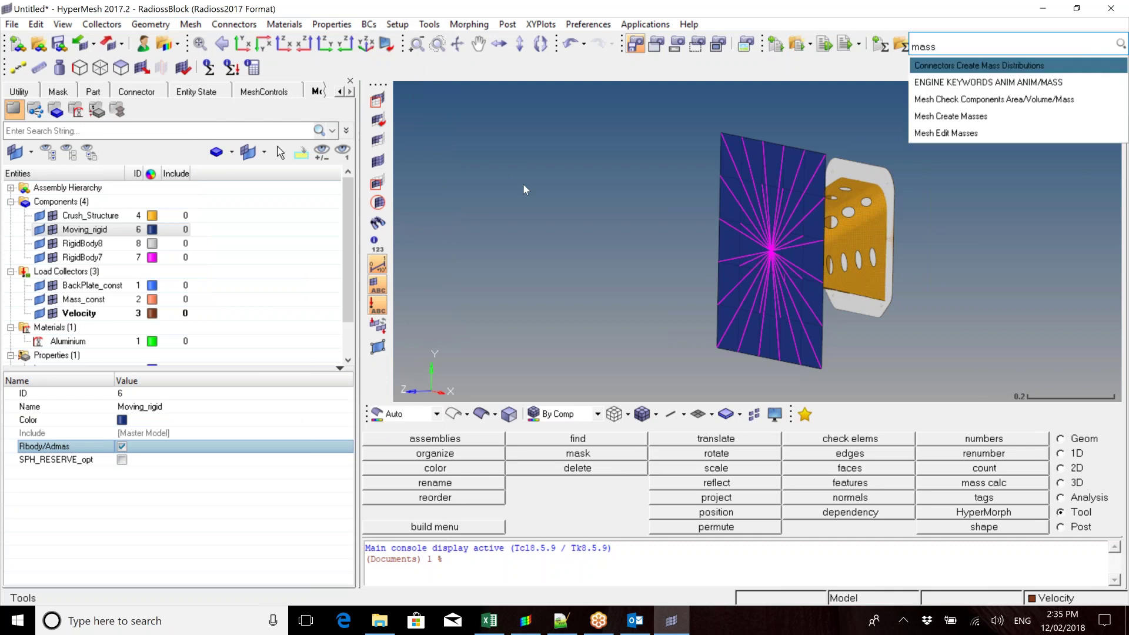
pyautogui.click(969, 118)
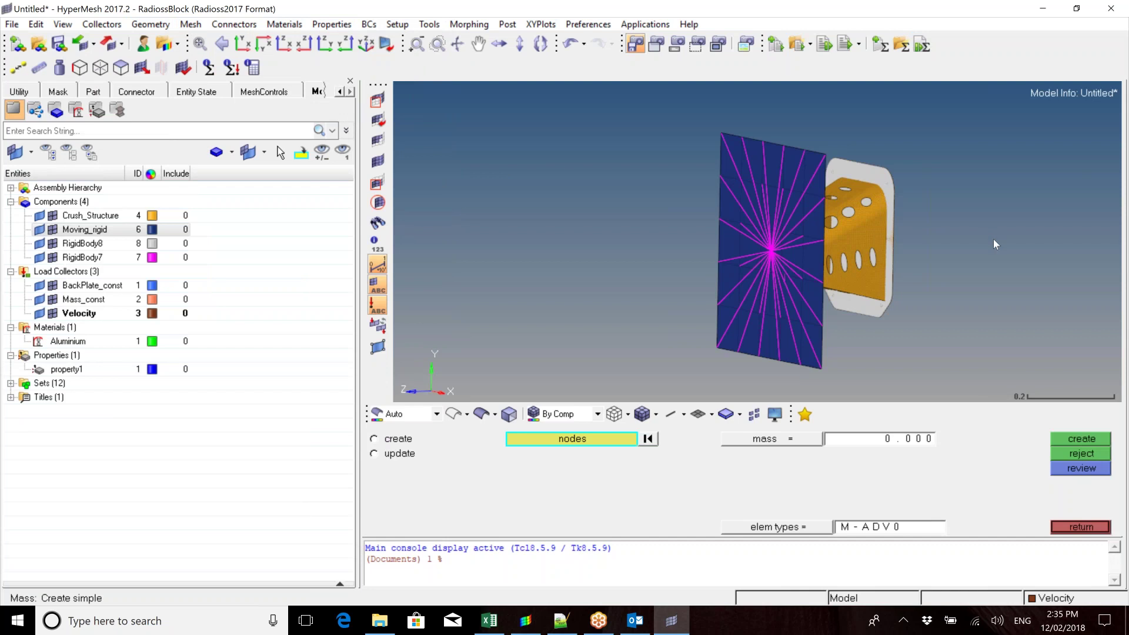
pyautogui.click(374, 439)
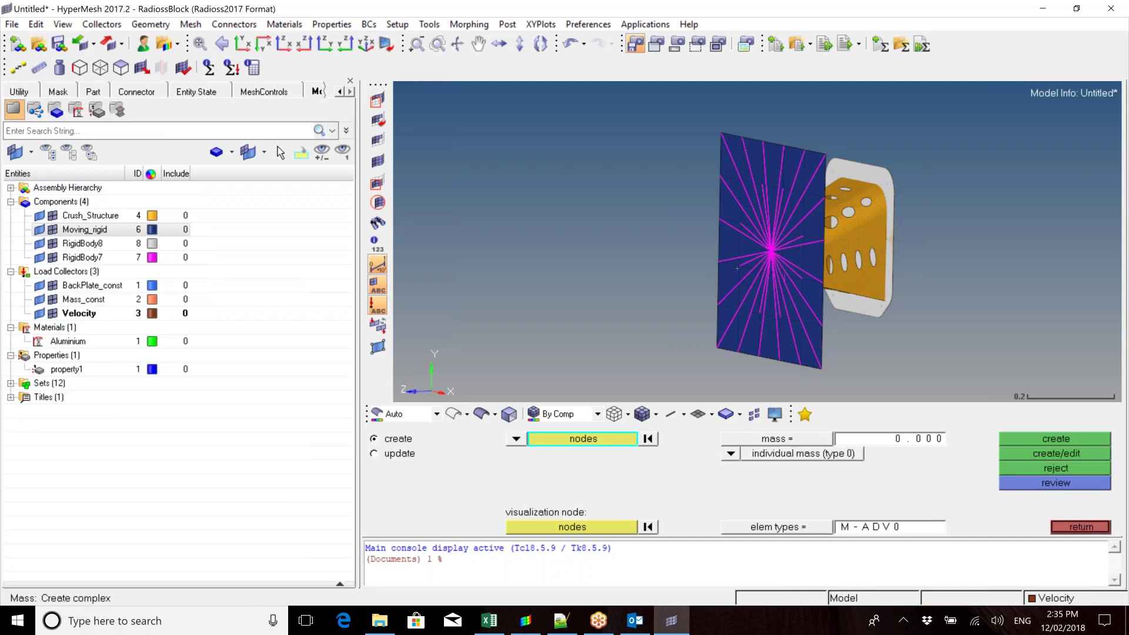
# Hide the Moving_rigid and Crush_Structure meshes and create a 3509 mass element on the centre node of RigidBody7
pyautogui.scroll(2, 778, 262)
pyautogui.scroll(2, 795, 242)
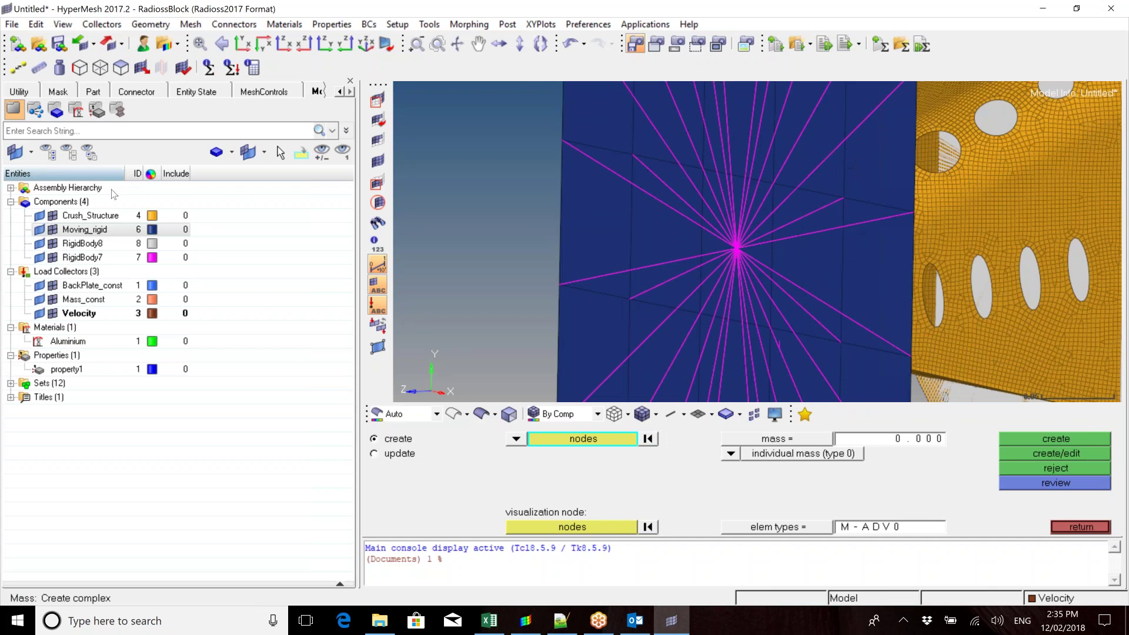
pyautogui.click(54, 230)
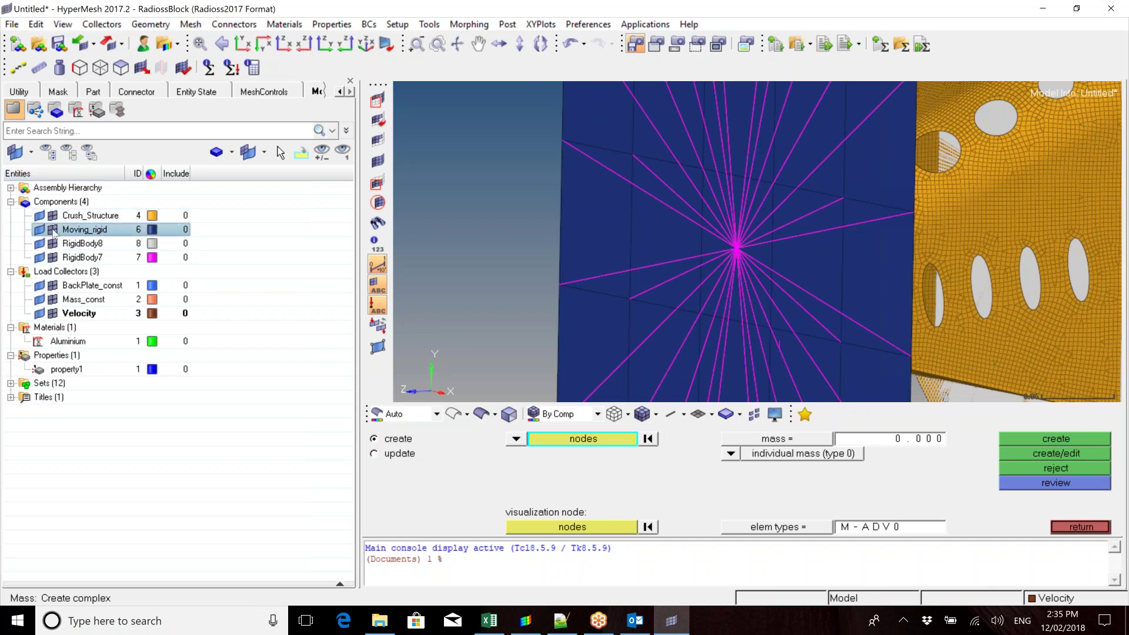
pyautogui.click(52, 229)
pyautogui.click(53, 216)
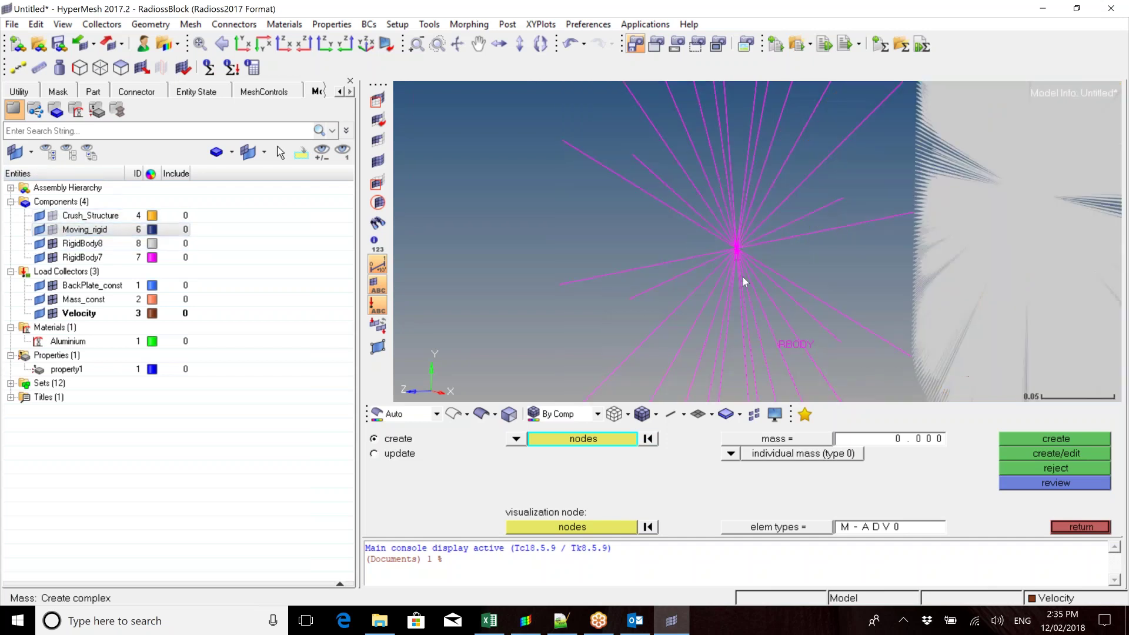
pyautogui.click(737, 248)
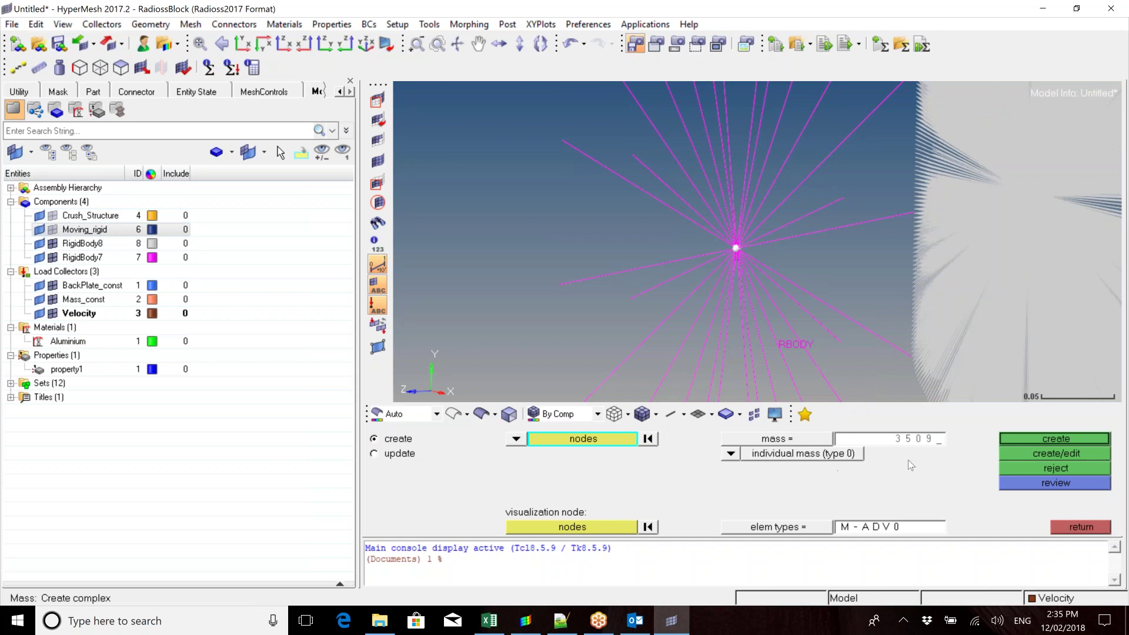
pyautogui.click(1061, 439)
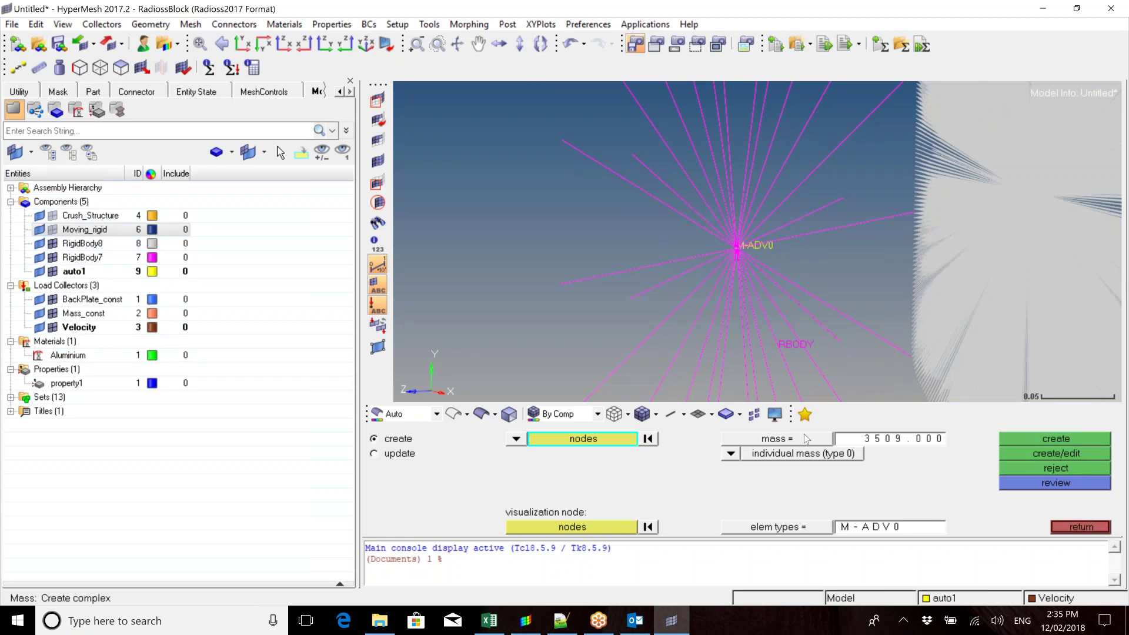
pyautogui.click(1088, 529)
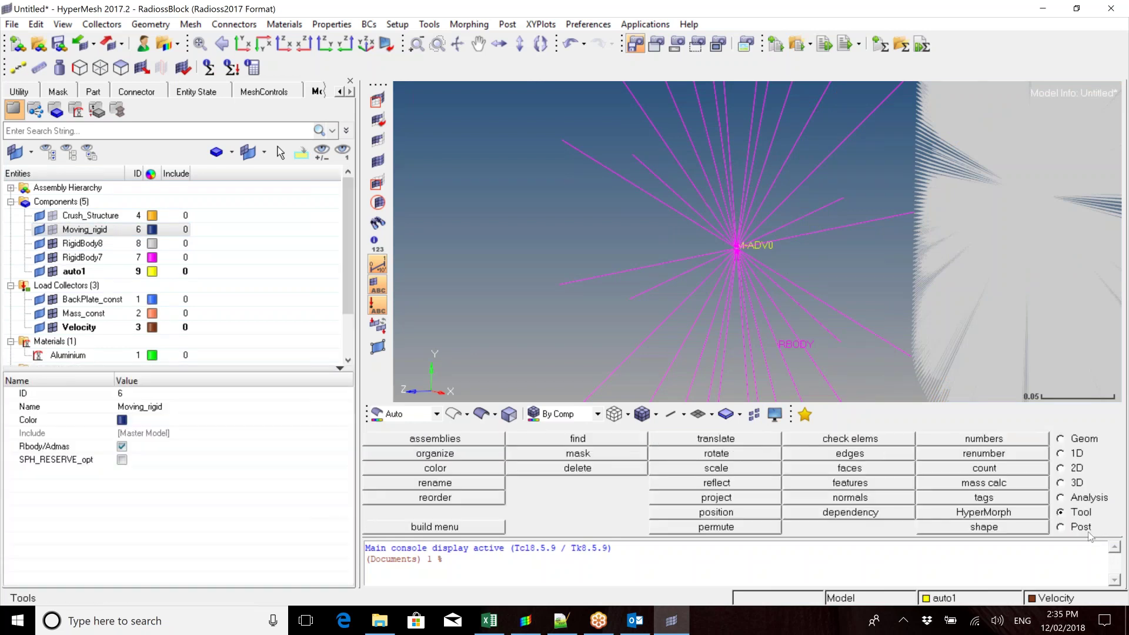
# Redisplay the Crush_Structure and Moving_rigid meshes, fit the model in view and collapse the Materials and Properties folders
pyautogui.click(117, 271)
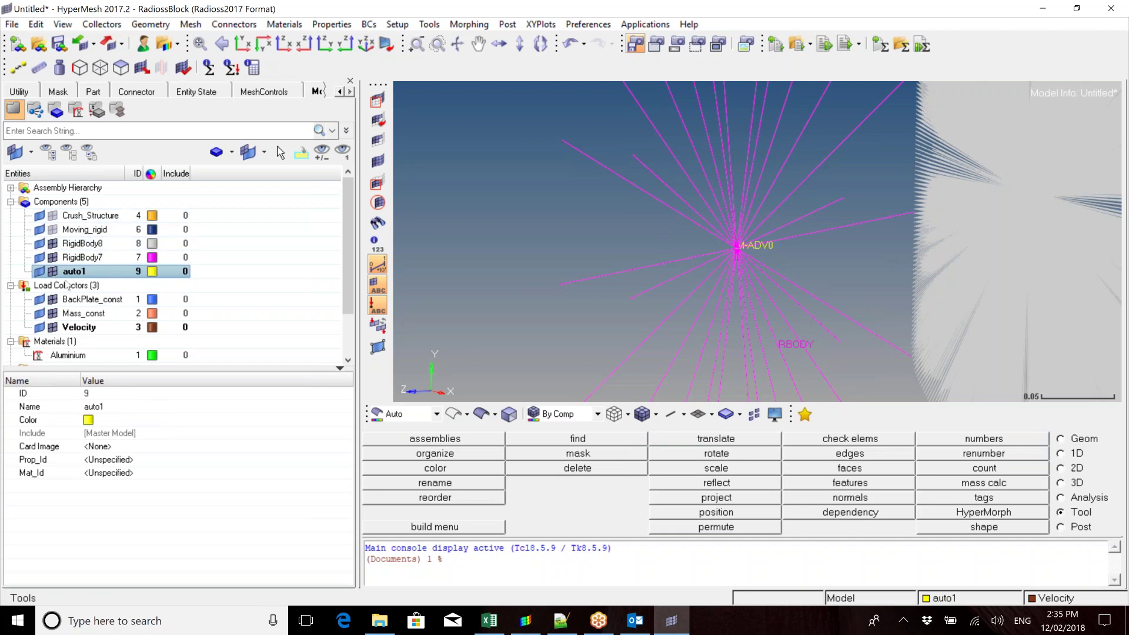
pyautogui.press('f')
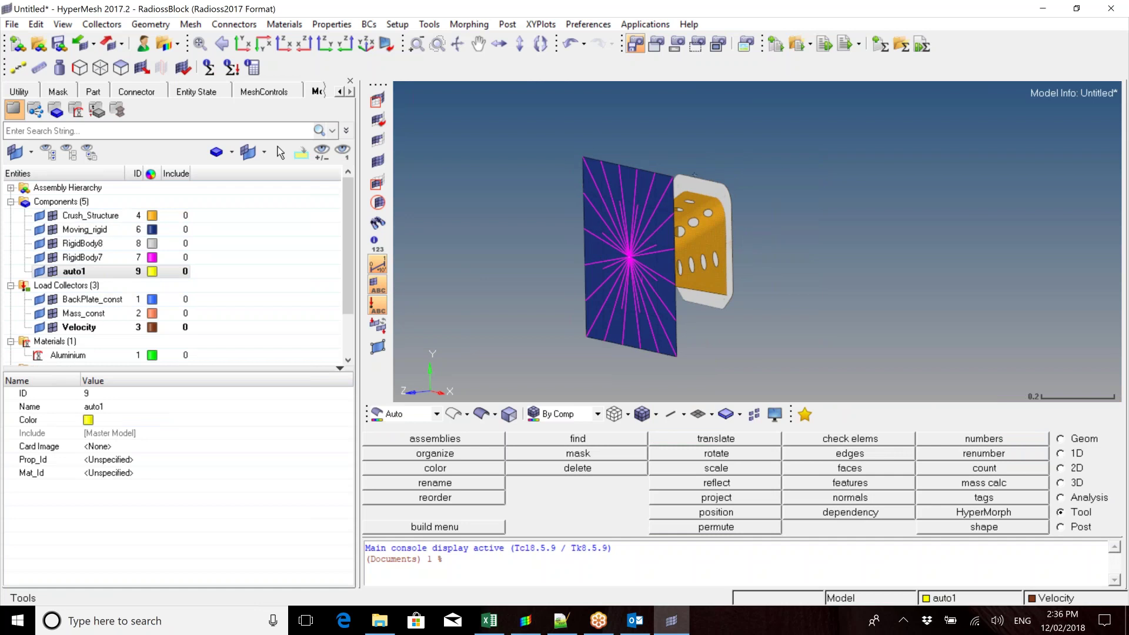
pyautogui.moveTo(346, 205); pyautogui.dragTo(346, 246)
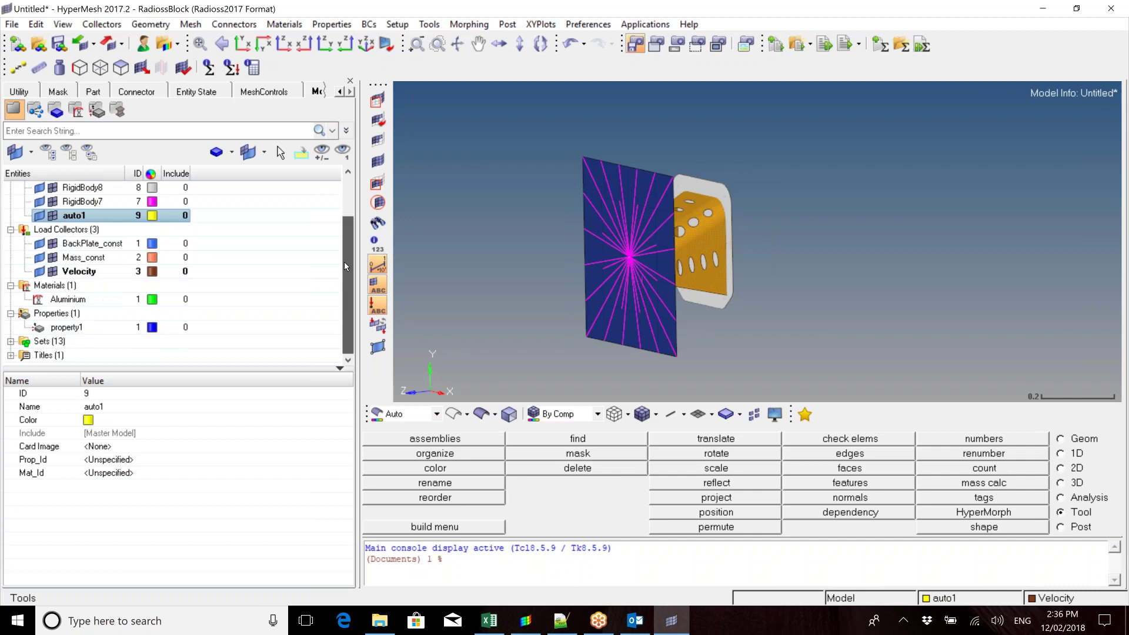
pyautogui.click(11, 286)
pyautogui.click(11, 285)
pyautogui.click(11, 313)
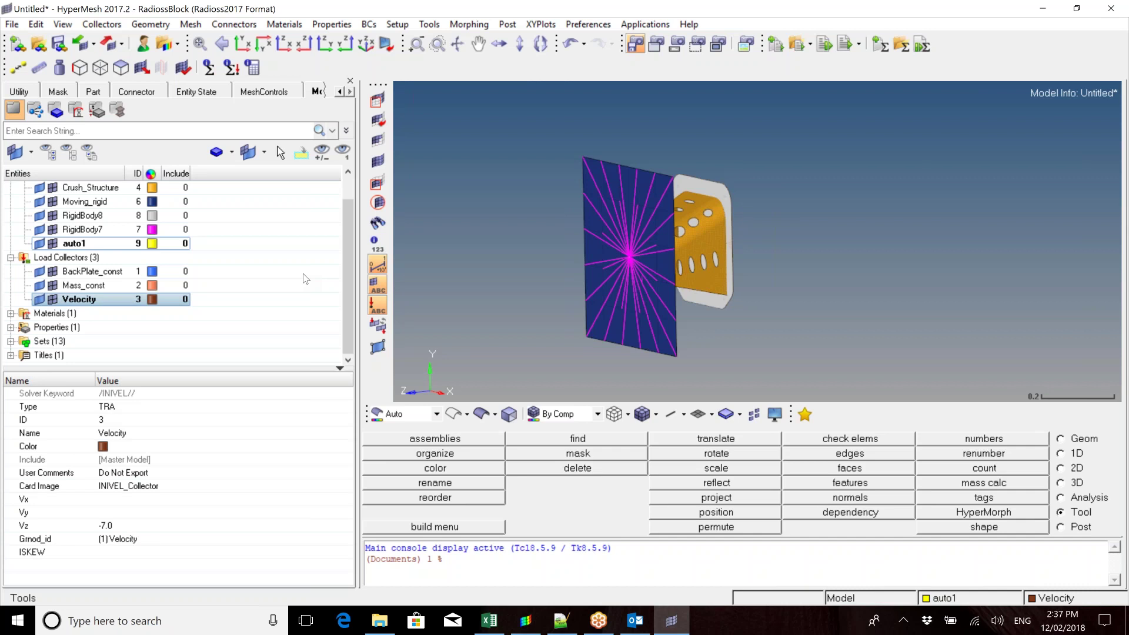
# Create a new contact group named Plagte_Crash
pyautogui.rightClick(270, 247)
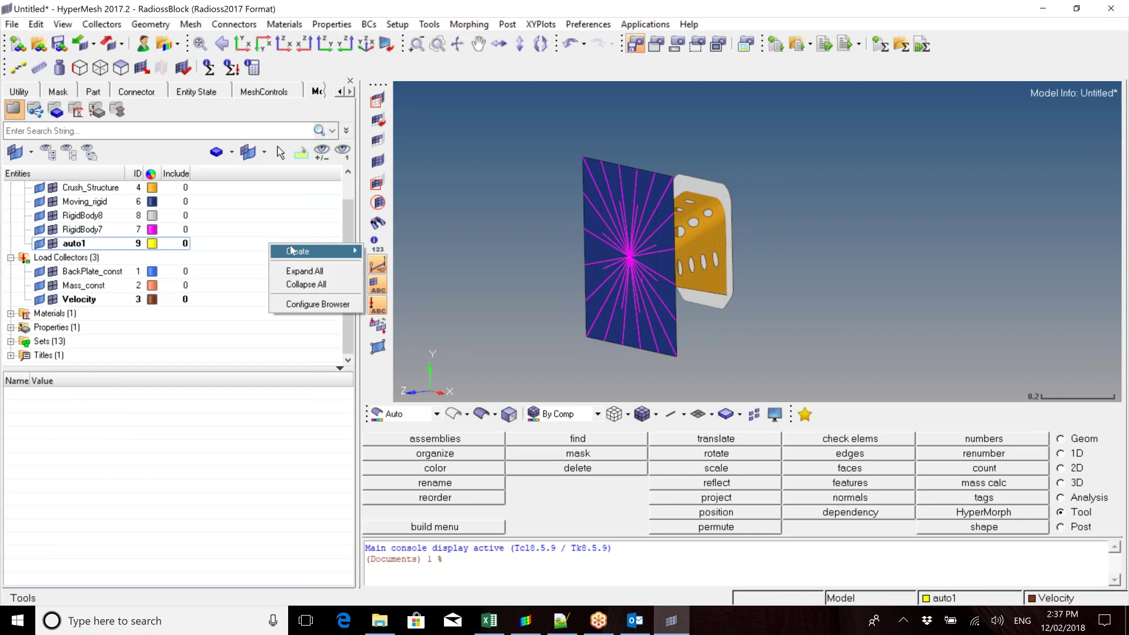
pyautogui.moveTo(297, 251)
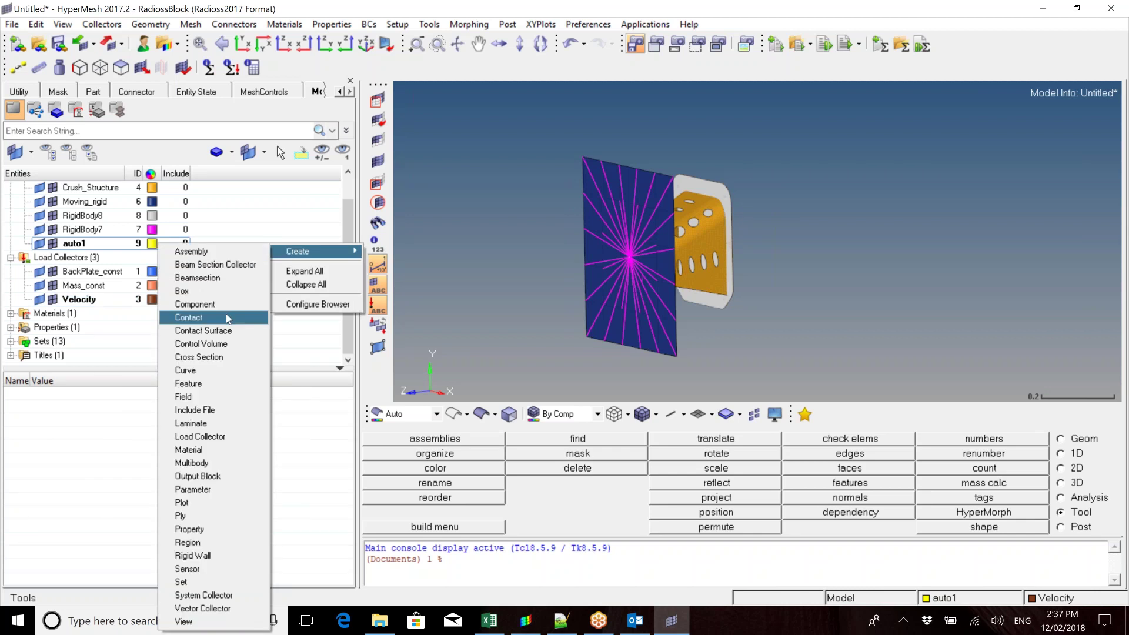
pyautogui.click(227, 318)
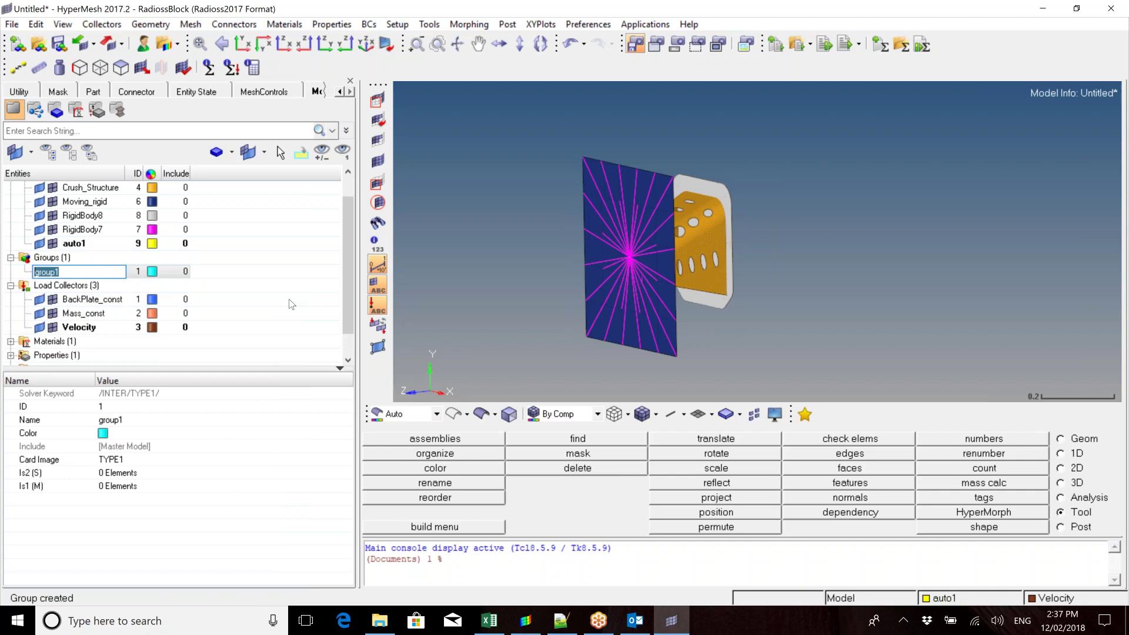
pyautogui.write('Plagte_Crash')
pyautogui.press('Return')
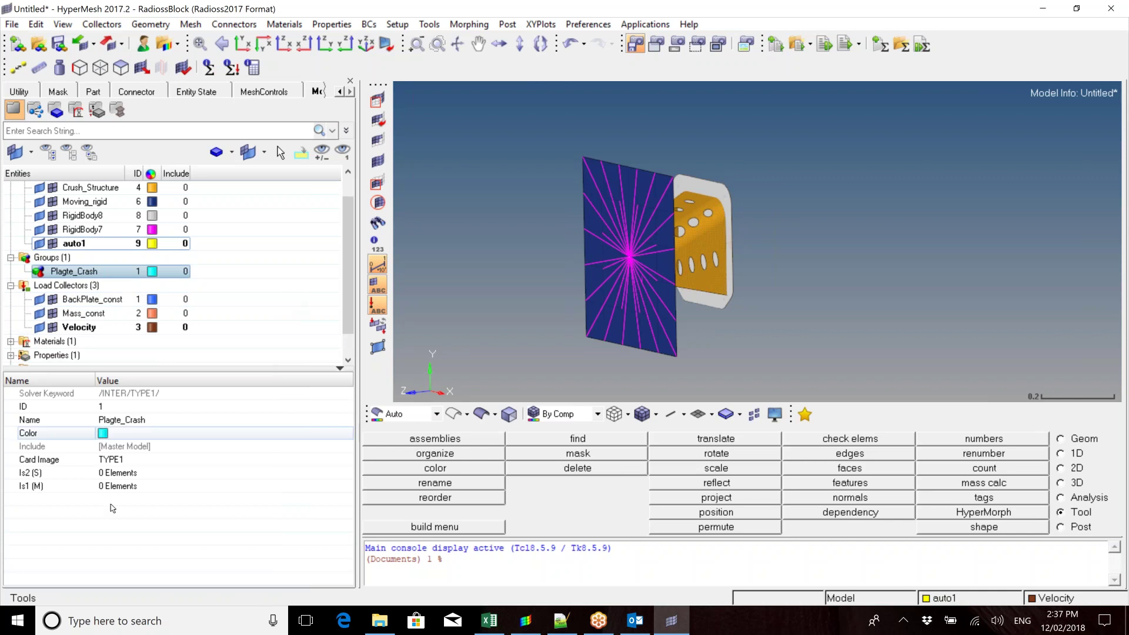
# Set the card image of the Plagte_Crash contact to TYPE7 and accept the change
pyautogui.click(144, 461)
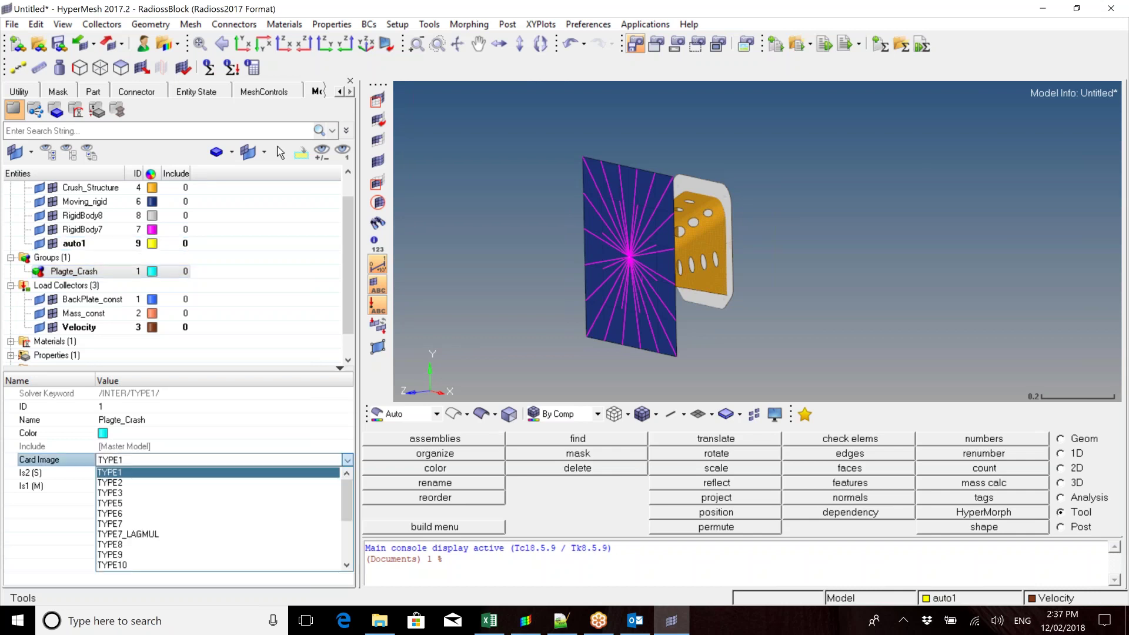
pyautogui.click(147, 523)
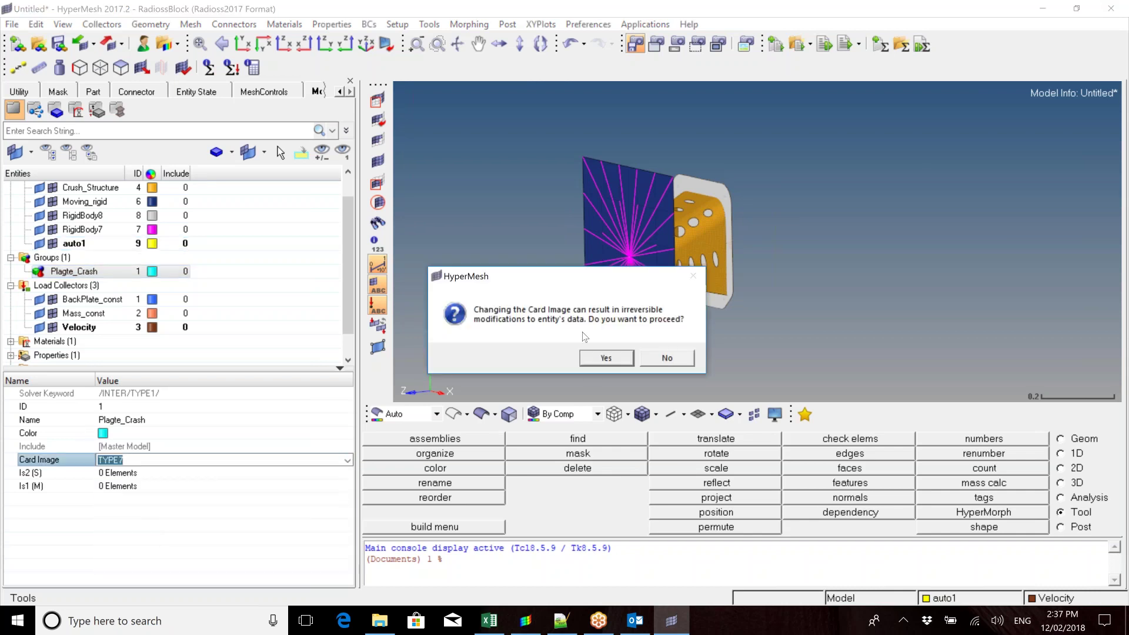
pyautogui.click(605, 357)
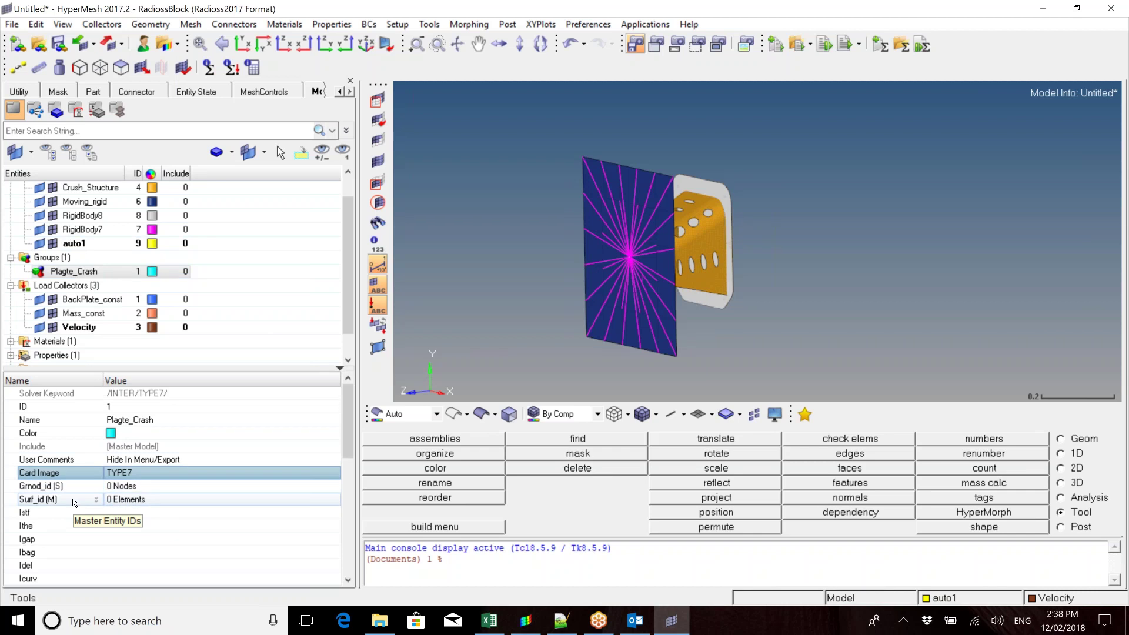
# Activate the Surf_id (M) master selection of the contact and leave only the Moving_rigid mesh displayed
pyautogui.click(138, 500)
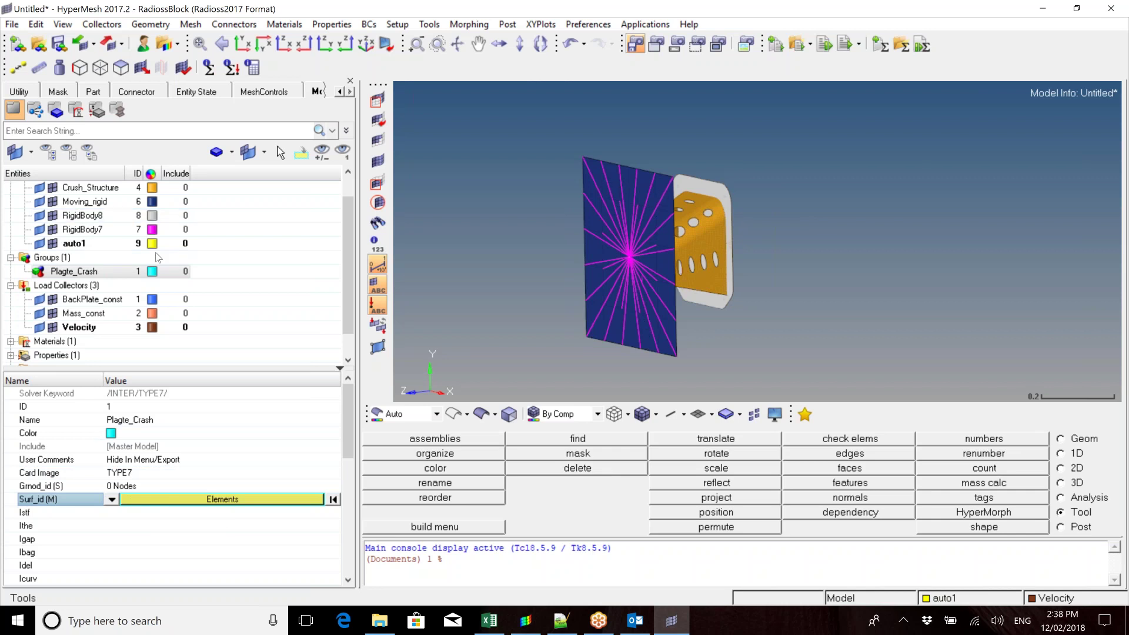
pyautogui.click(53, 230)
pyautogui.click(53, 215)
pyautogui.keyDown('ctrl'); pyautogui.moveTo(630, 274); pyautogui.dragTo(621, 281); pyautogui.keyUp('ctrl')
pyautogui.click(52, 243)
pyautogui.click(52, 186)
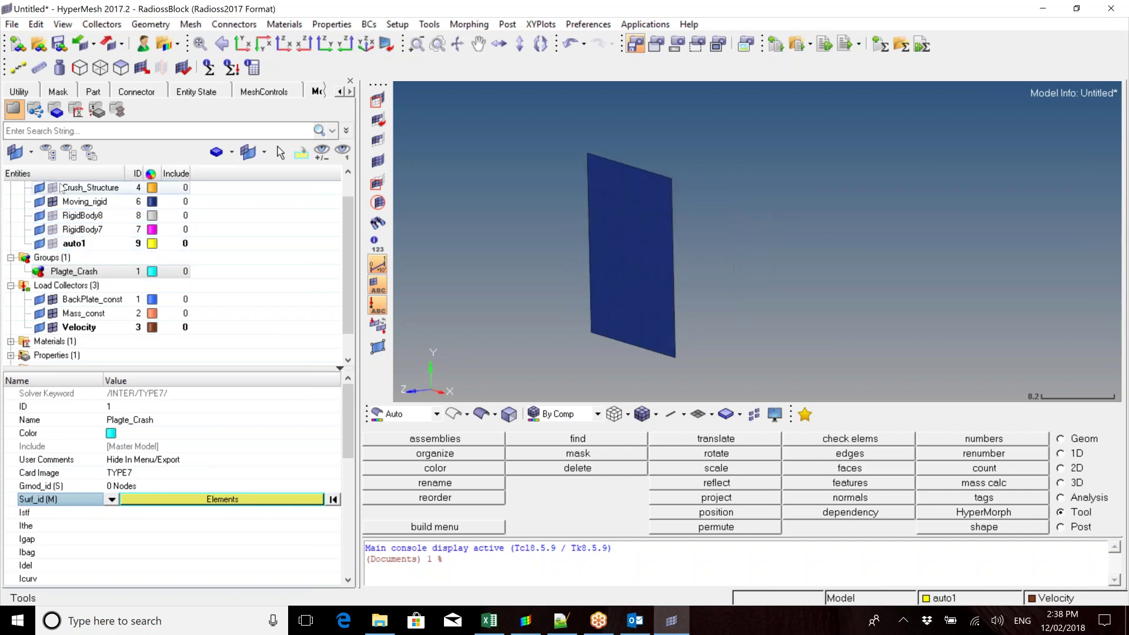
# Add all displayed Moving_rigid shell elements as the contact's master surface and inspect the direction of the faces
pyautogui.click(240, 503)
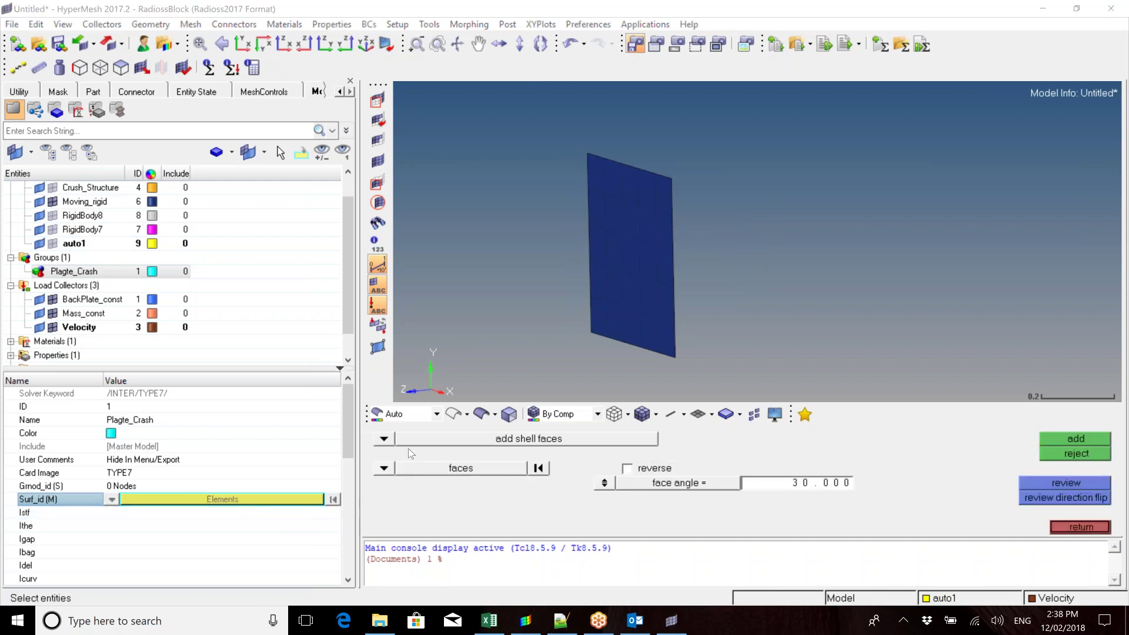
pyautogui.click(451, 483)
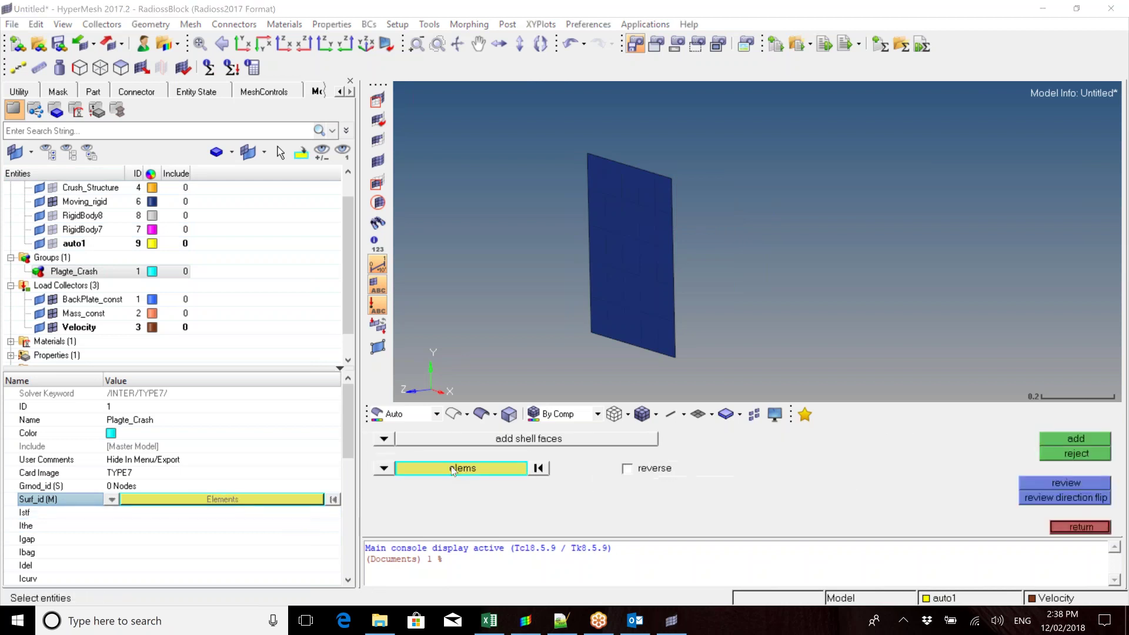
pyautogui.click(462, 468)
pyautogui.click(463, 469)
pyautogui.click(1076, 439)
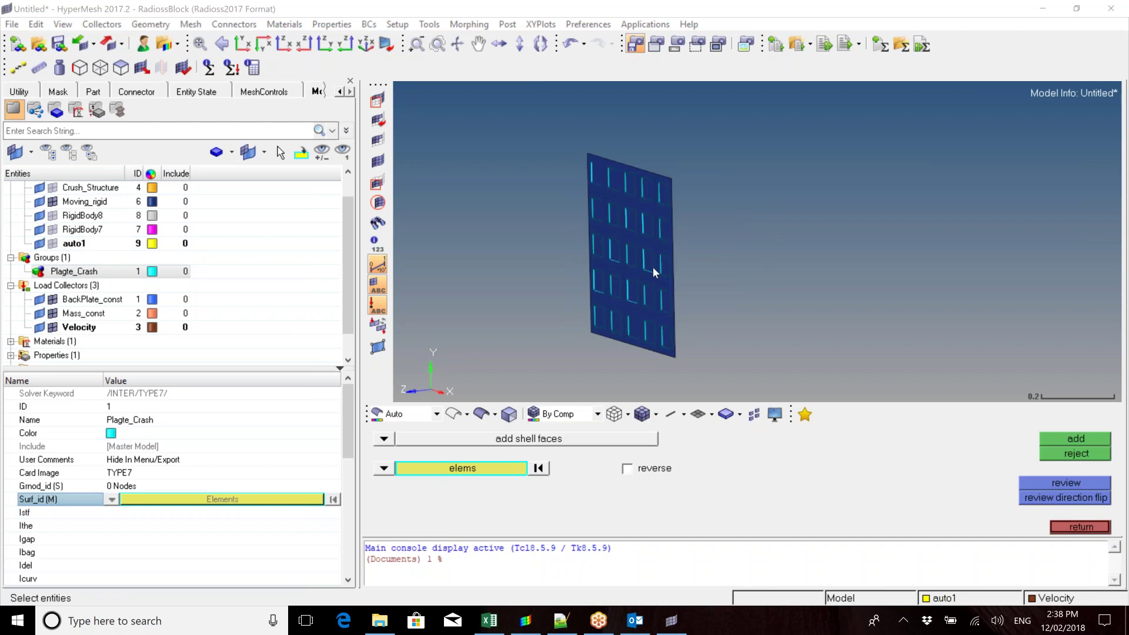
pyautogui.keyDown('ctrl'); pyautogui.moveTo(658, 266); pyautogui.dragTo(582, 268); pyautogui.keyUp('ctrl')
pyautogui.scroll(3, 659, 208)
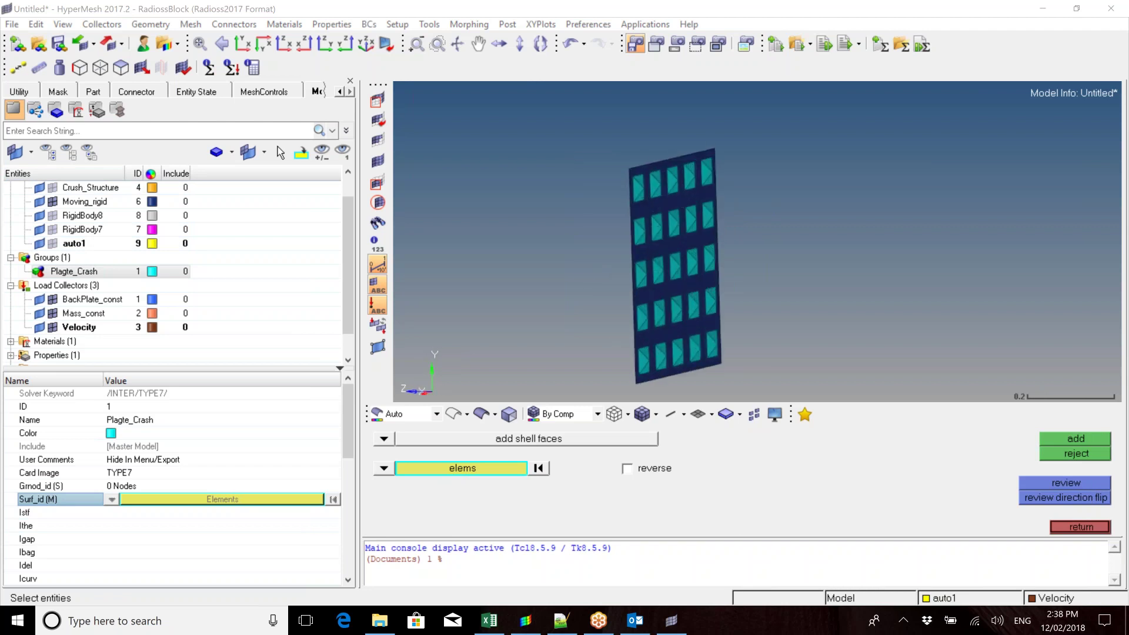
pyautogui.keyDown('ctrl'); pyautogui.moveTo(666, 263); pyautogui.dragTo(617, 264); pyautogui.keyUp('ctrl')
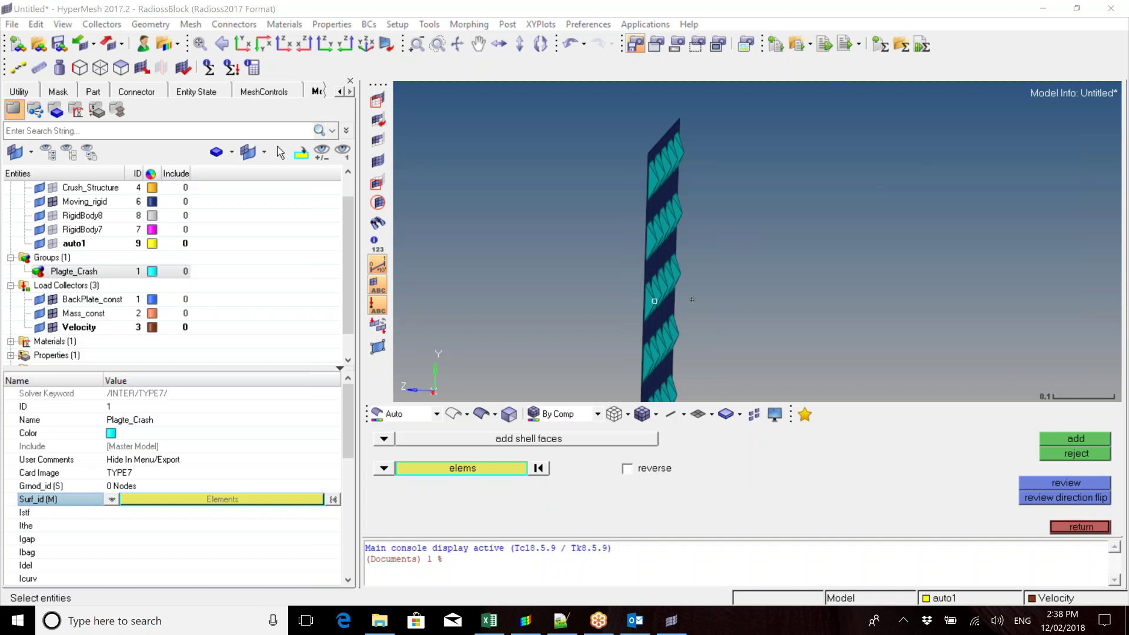
pyautogui.middleClick(53, 189)
# Redisplay the Crush_Structure mesh and check the direction of the plate's master faces relative to it
pyautogui.click(53, 188)
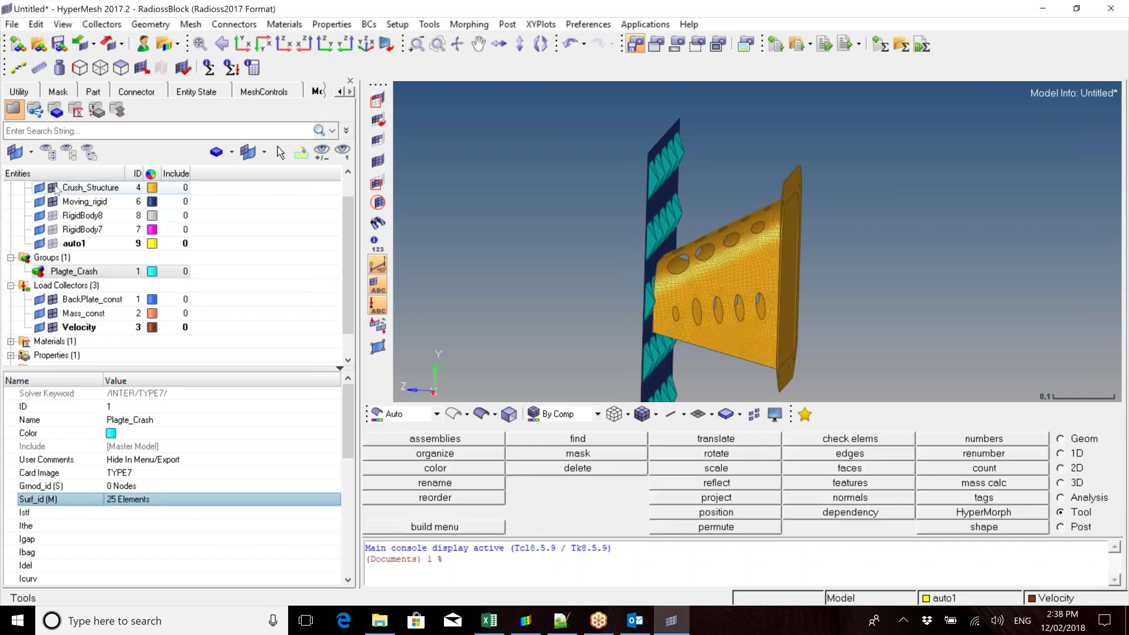
pyautogui.scroll(-5, 662, 182)
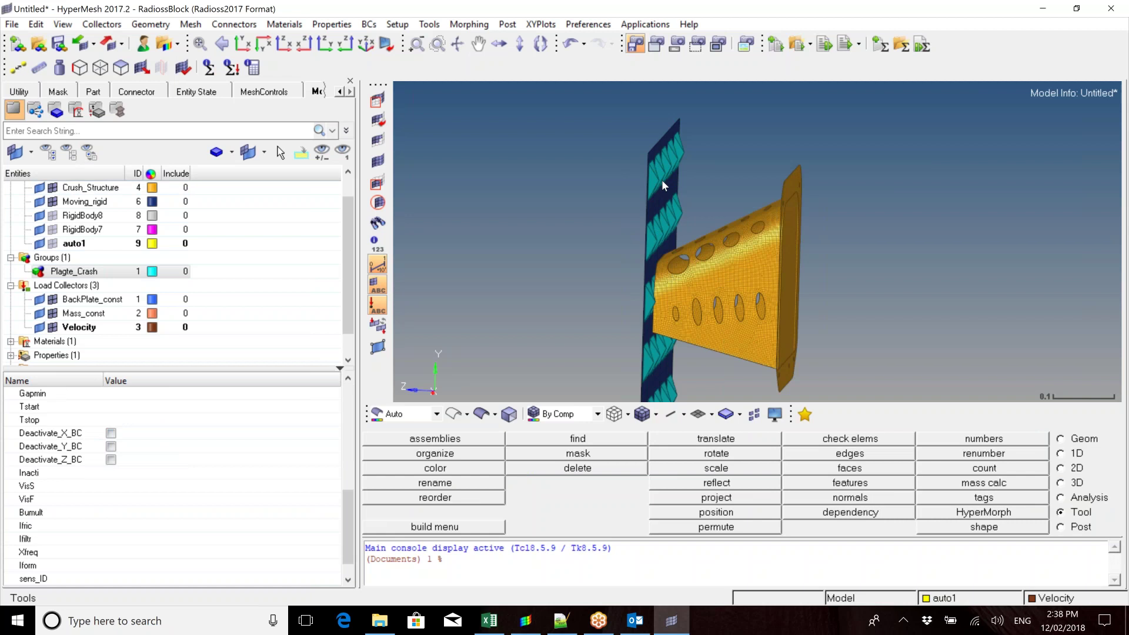
pyautogui.scroll(2, 657, 183)
pyautogui.scroll(-4, 682, 217)
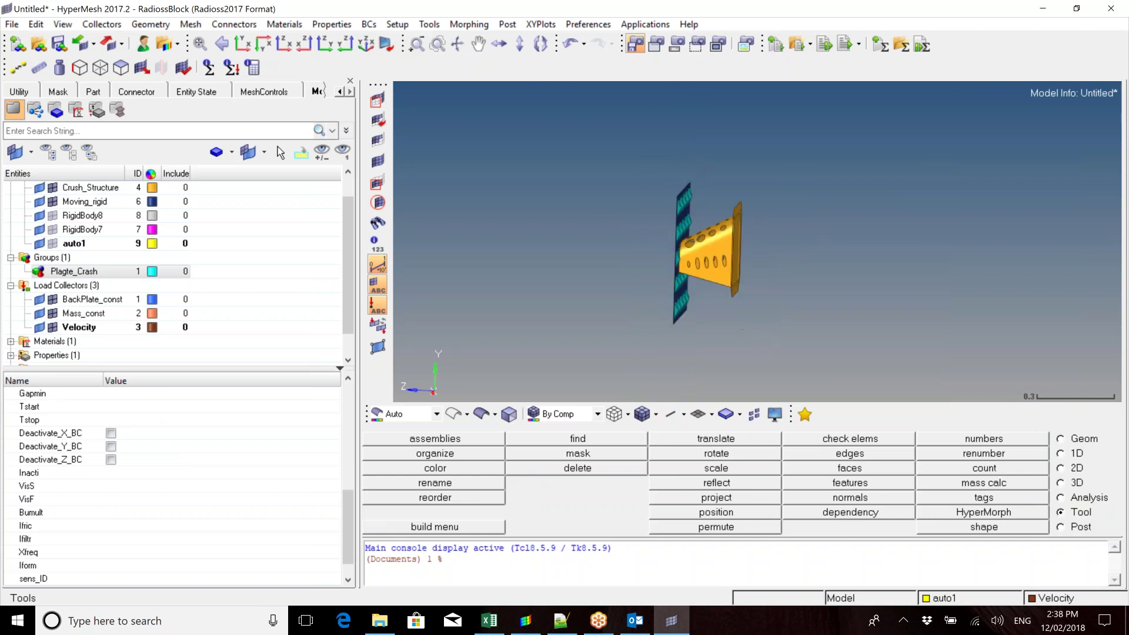
pyautogui.scroll(2, 682, 217)
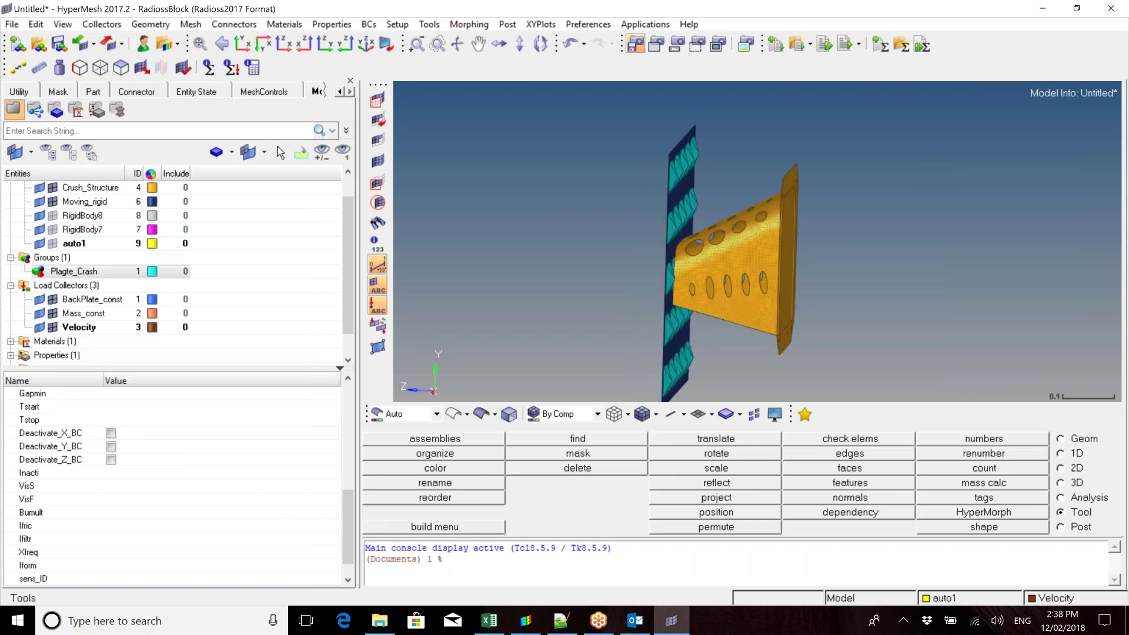
pyautogui.moveTo(348, 530); pyautogui.dragTo(347, 431)
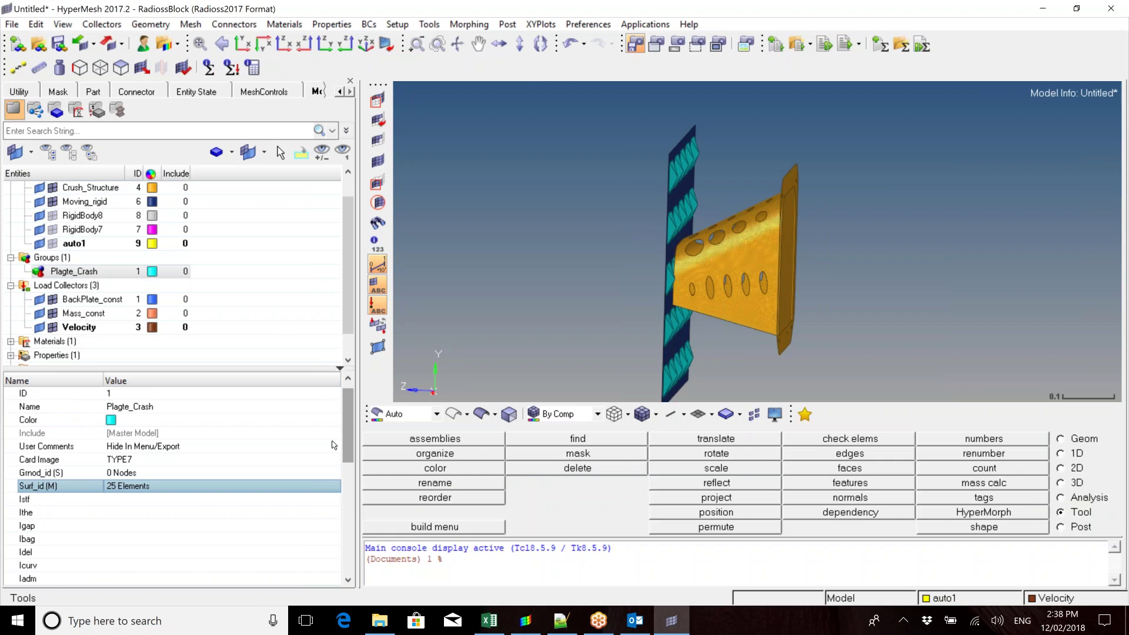
# Hide the Moving_rigid mesh and the Plagte_Crash contact so only the crush structure mesh stays displayed
pyautogui.click(52, 202)
pyautogui.click(39, 271)
pyautogui.keyDown('ctrl'); pyautogui.moveTo(705, 276); pyautogui.dragTo(675, 279); pyautogui.keyUp('ctrl')
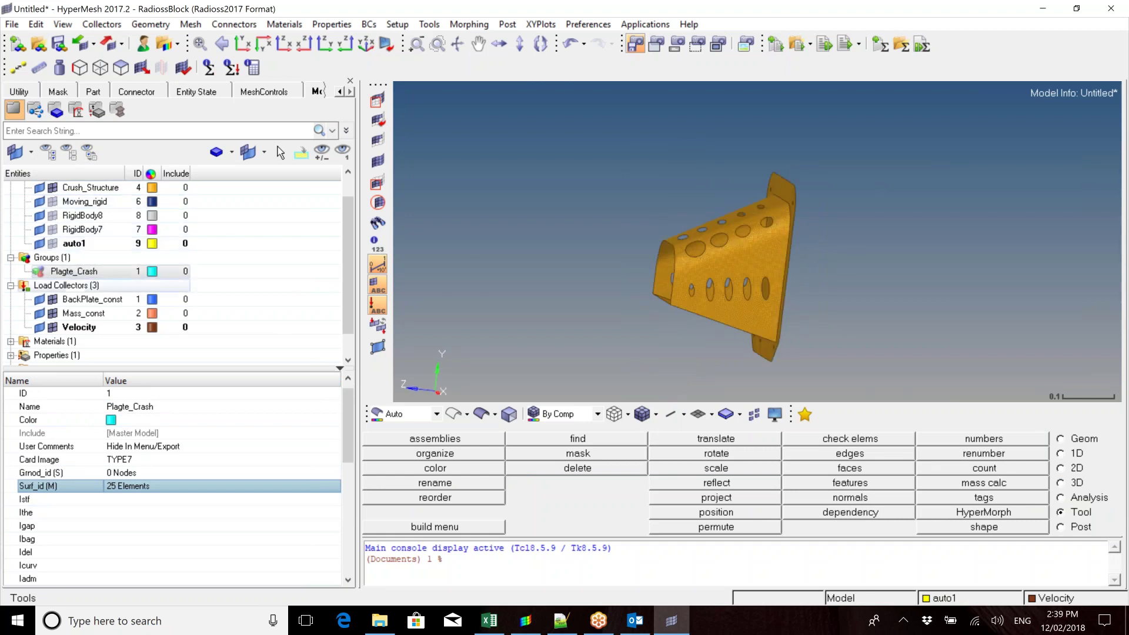
pyautogui.click(37, 273)
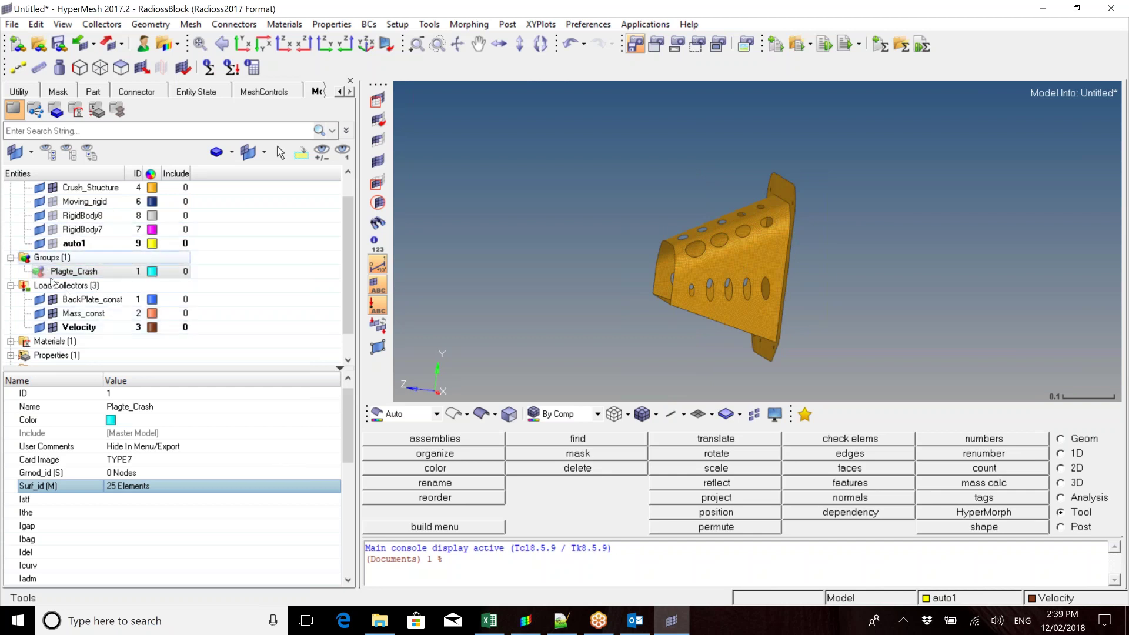
# Examine the crush structure's tapered body, open front end and mounting flange to decide which nodes can touch the plate
pyautogui.keyDown('ctrl'); pyautogui.moveTo(736, 301); pyautogui.dragTo(674, 279); pyautogui.keyUp('ctrl')
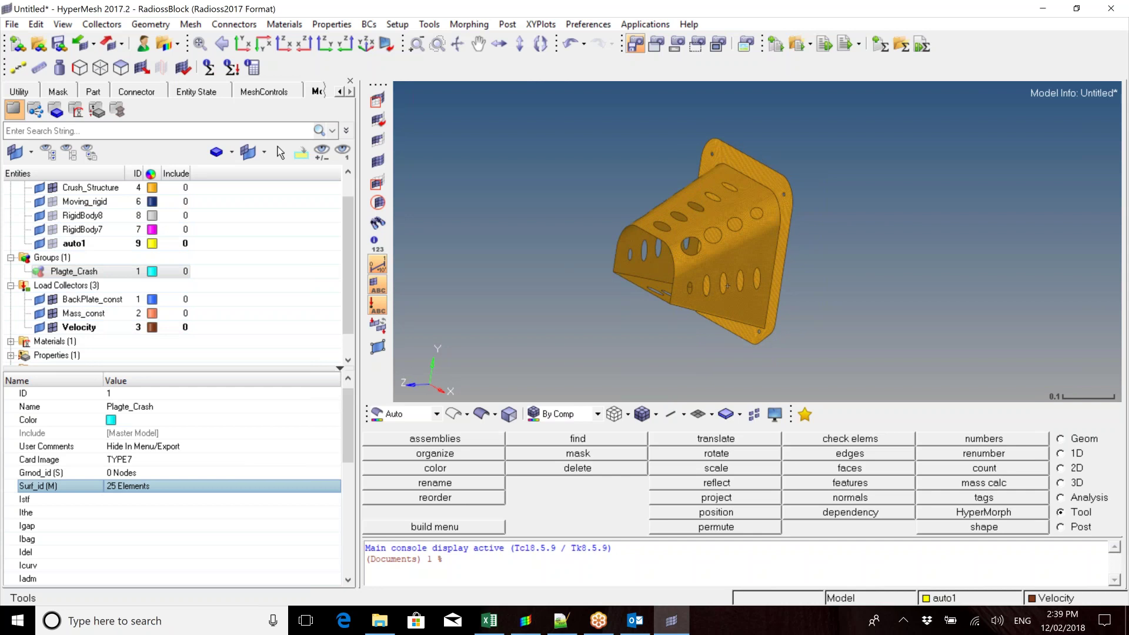
pyautogui.keyDown('ctrl'); pyautogui.moveTo(730, 286); pyautogui.dragTo(674, 278); pyautogui.keyUp('ctrl')
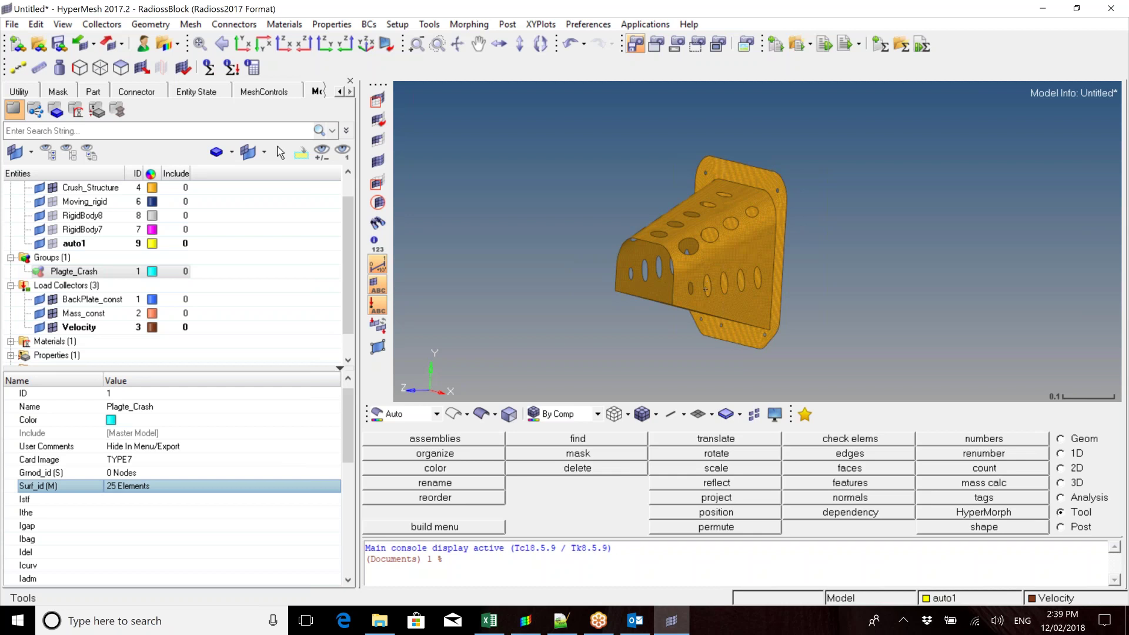
pyautogui.scroll(2, 707, 288)
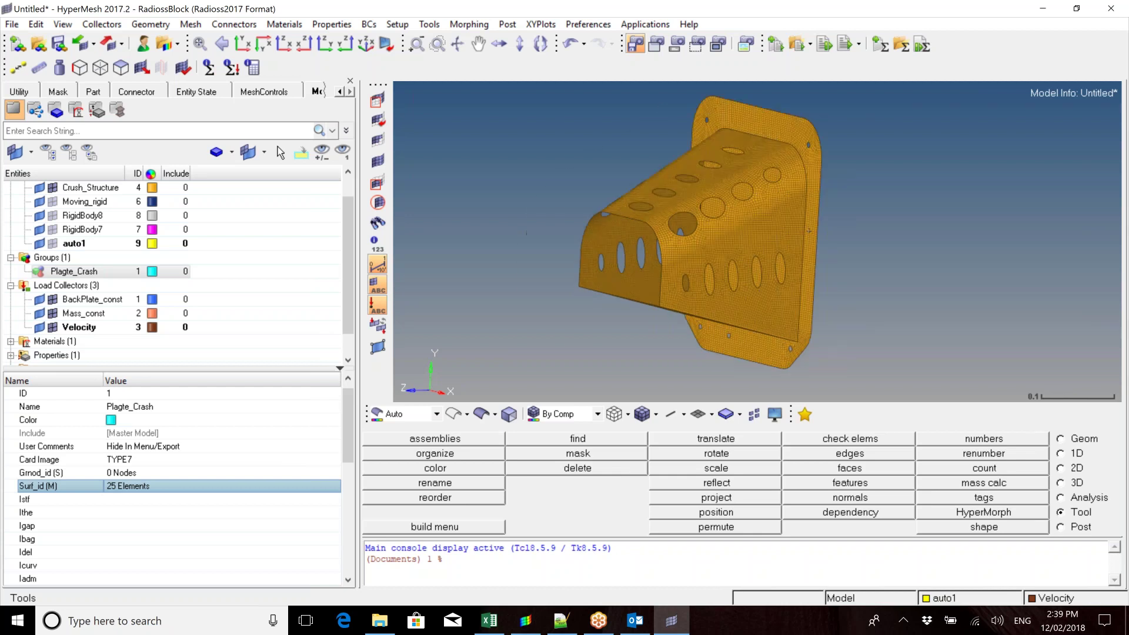
pyautogui.keyDown('ctrl'); pyautogui.moveTo(666, 298); pyautogui.dragTo(629, 305); pyautogui.keyUp('ctrl')
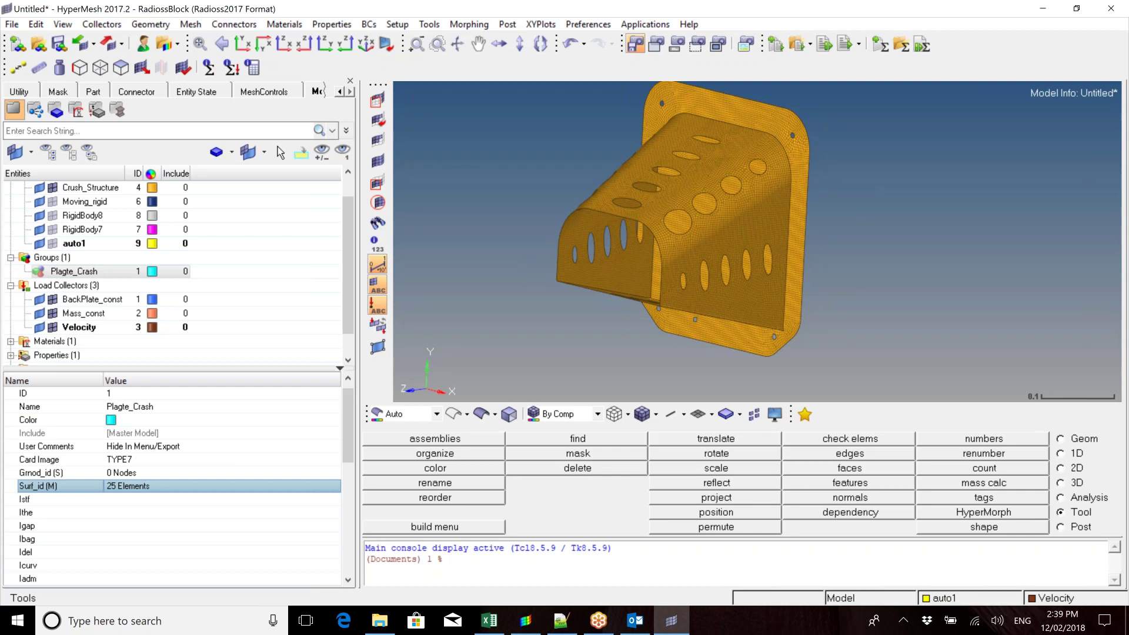
pyautogui.keyDown('ctrl'); pyautogui.moveTo(676, 302); pyautogui.dragTo(714, 291); pyautogui.keyUp('ctrl')
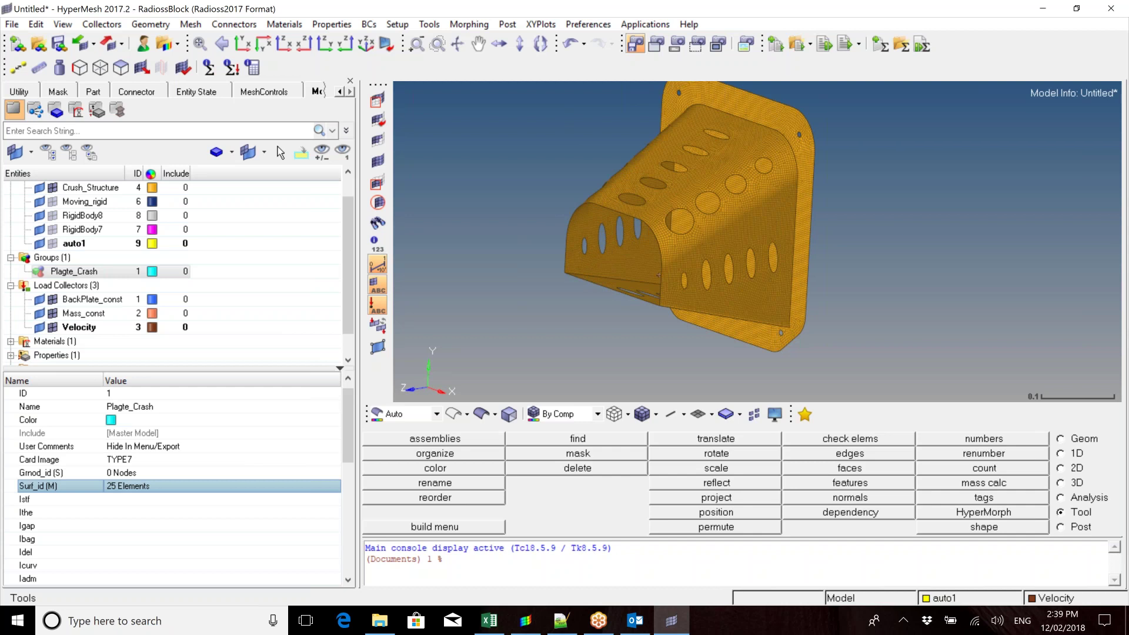
pyautogui.keyDown('ctrl'); pyautogui.moveTo(669, 283); pyautogui.dragTo(644, 256); pyautogui.keyUp('ctrl')
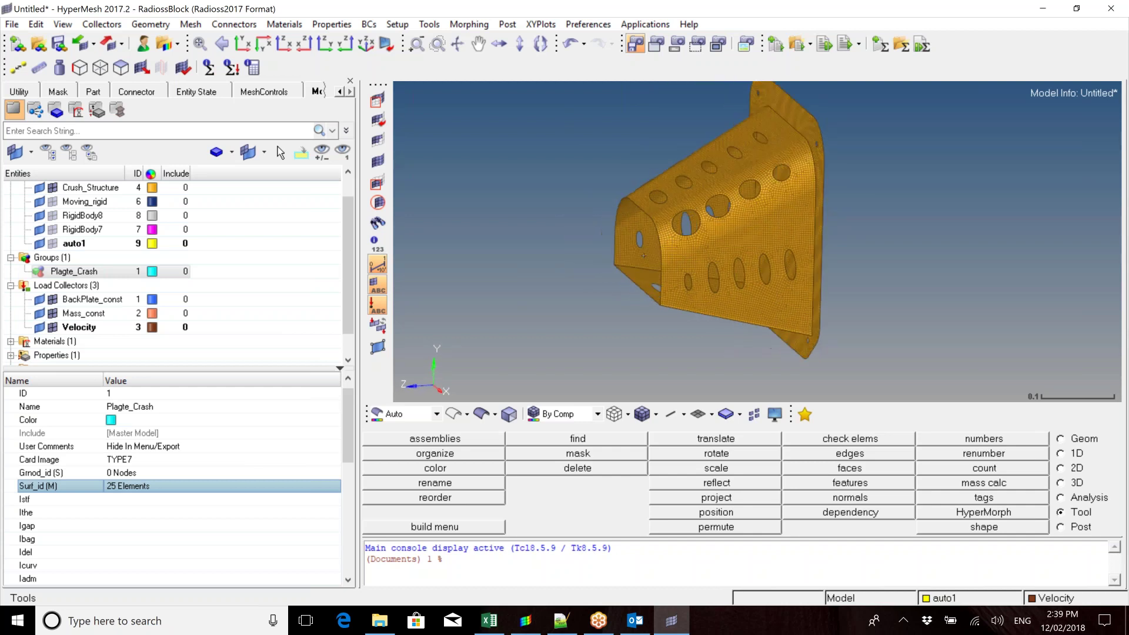
pyautogui.keyDown('ctrl'); pyautogui.moveTo(792, 277); pyautogui.dragTo(651, 239); pyautogui.keyUp('ctrl')
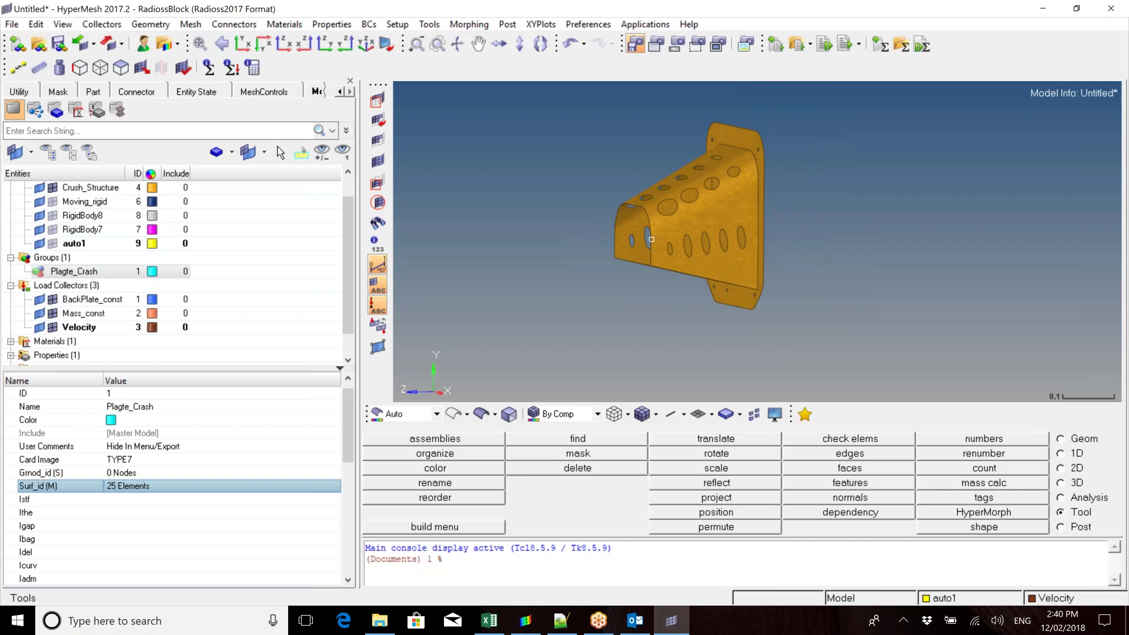
pyautogui.keyDown('ctrl'); pyautogui.moveTo(777, 218); pyautogui.dragTo(771, 168); pyautogui.keyUp('ctrl')
pyautogui.keyDown('ctrl'); pyautogui.moveTo(747, 216); pyautogui.dragTo(742, 238); pyautogui.keyUp('ctrl')
pyautogui.keyDown('ctrl'); pyautogui.moveTo(708, 233); pyautogui.dragTo(735, 251, button='right'); pyautogui.keyUp('ctrl')
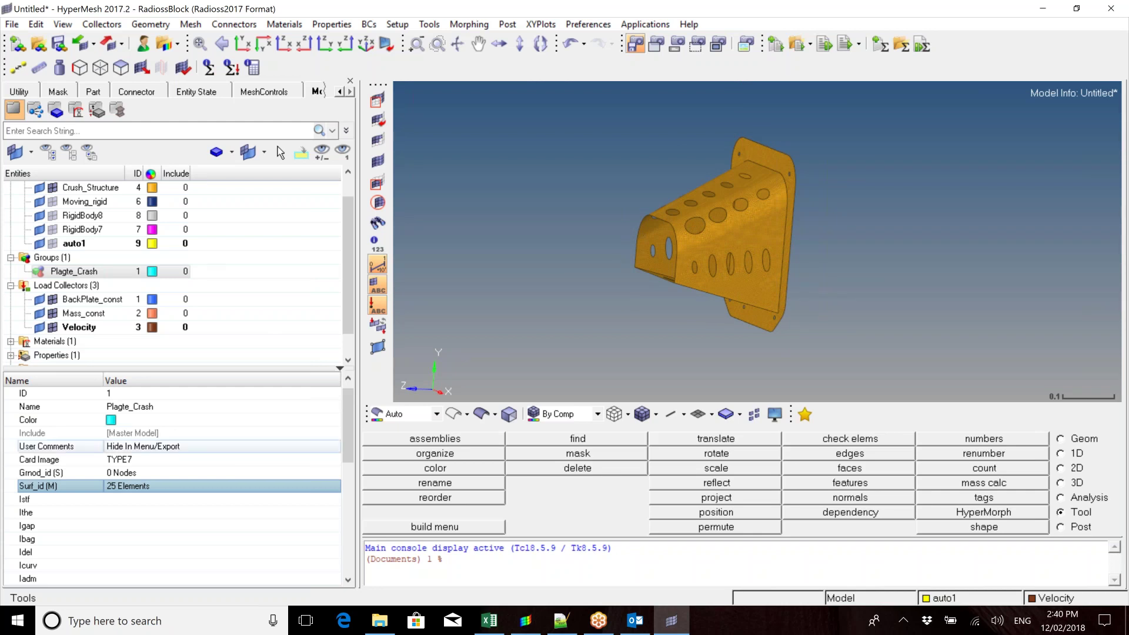
# Activate the contact's Grnod_id (S) slave selection, switch the selector to nodes and try picking the crush structure's nodes by face
pyautogui.click(159, 474)
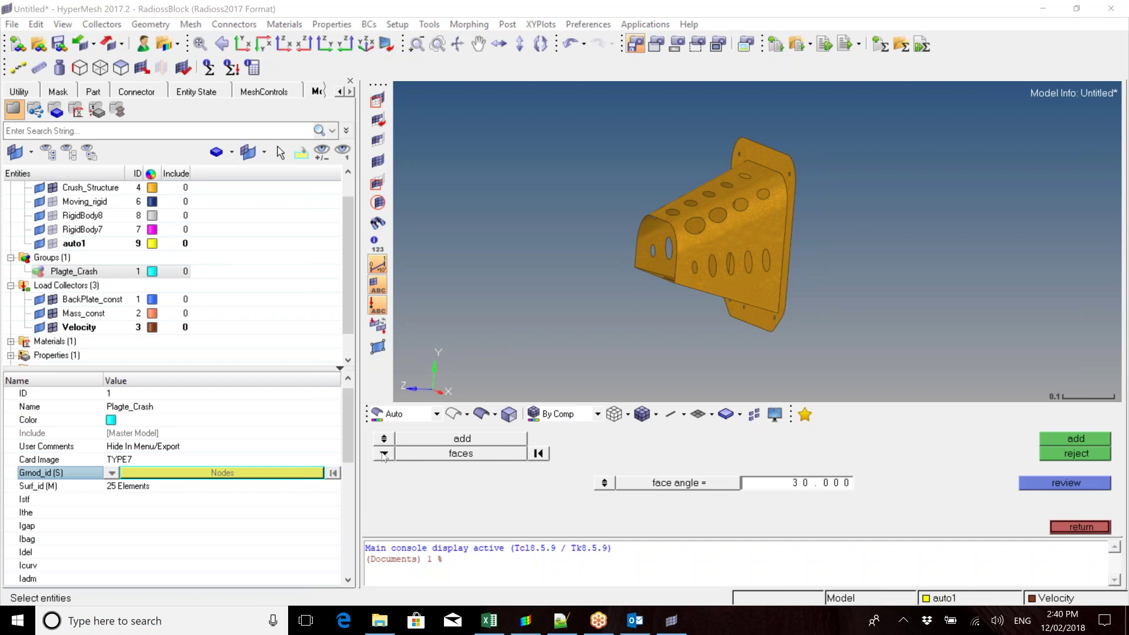
pyautogui.click(385, 454)
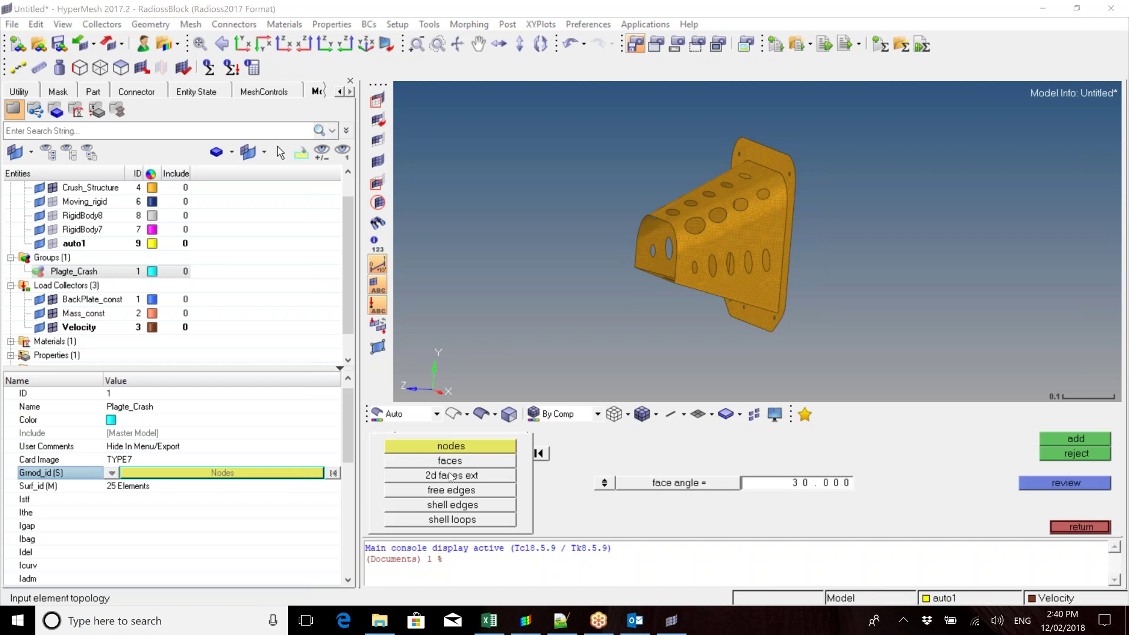
pyautogui.click(460, 445)
pyautogui.click(461, 455)
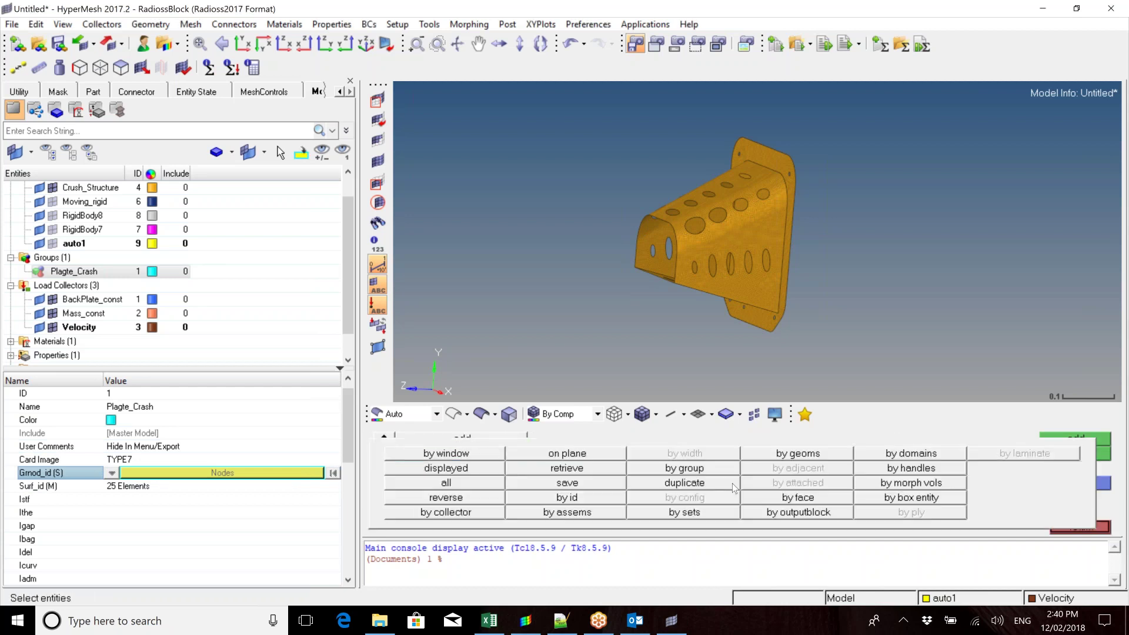
pyautogui.click(778, 499)
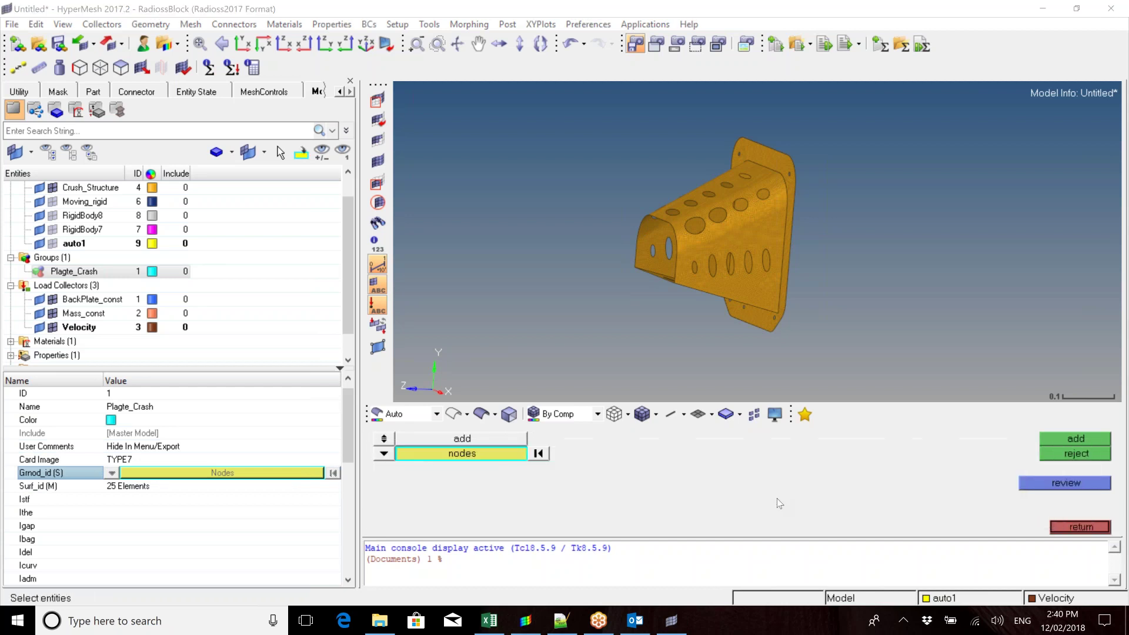
pyautogui.click(739, 243)
pyautogui.keyDown('ctrl'); pyautogui.moveTo(712, 274); pyautogui.dragTo(740, 159); pyautogui.keyUp('ctrl')
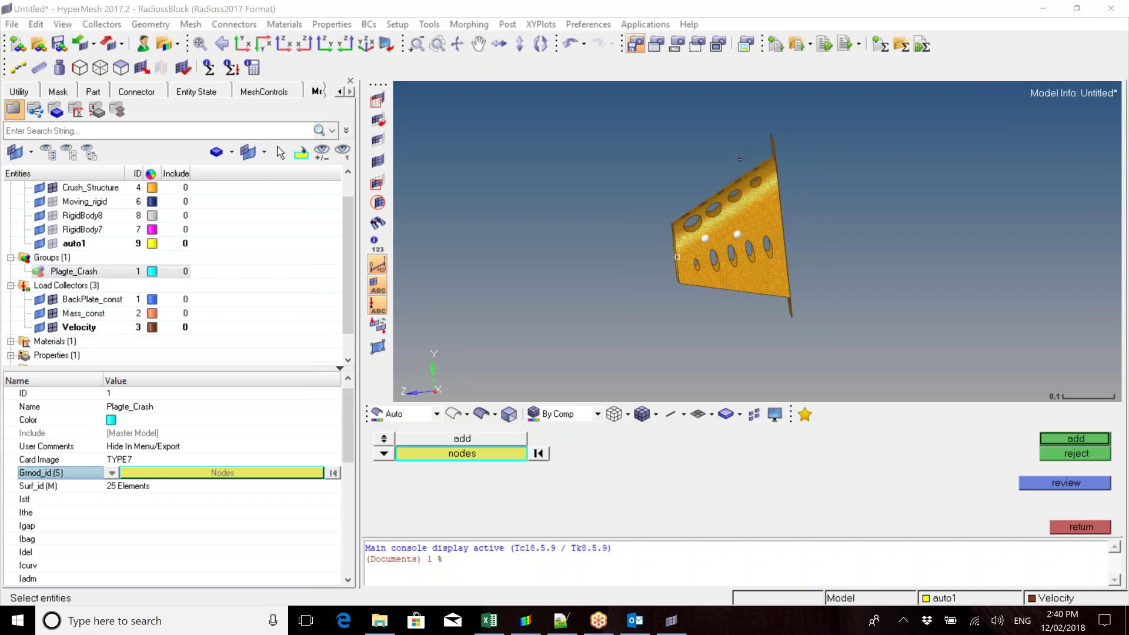
# Select the nodes of the crush structure's tapered body, leaving out the mounting flange, and add them as the contact's slave nodes
pyautogui.click(502, 453)
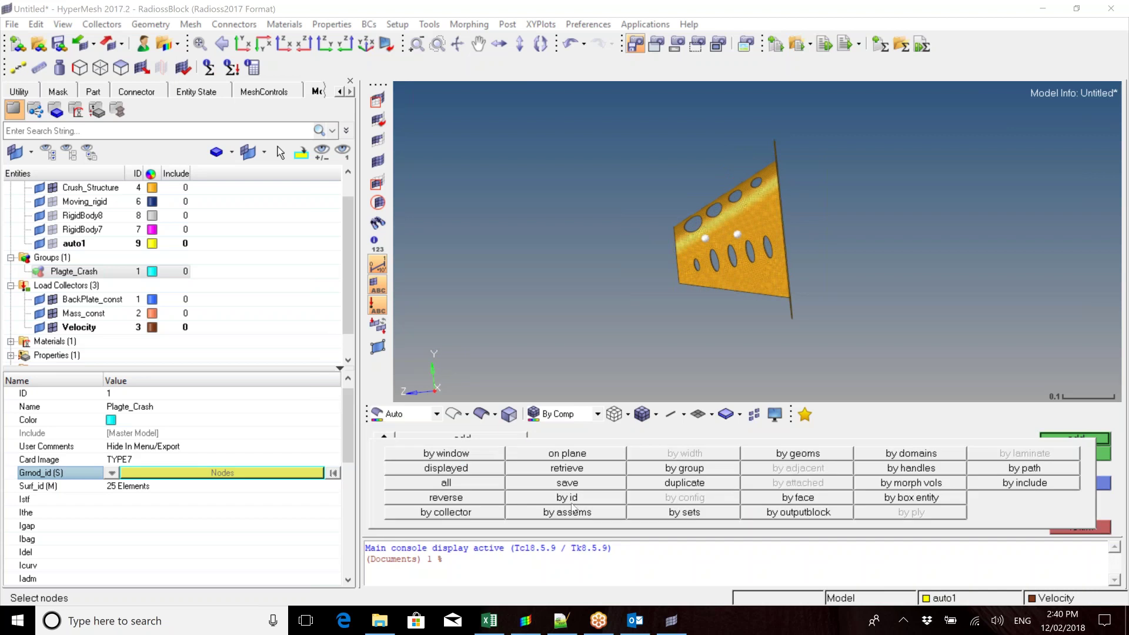
pyautogui.moveTo(631, 157)
pyautogui.mouseDown()
pyautogui.moveTo(720, 287)
pyautogui.moveTo(773, 315)
pyautogui.moveTo(770, 246)
pyautogui.moveTo(796, 318)
pyautogui.mouseUp()
pyautogui.keyDown('ctrl'); pyautogui.moveTo(766, 250); pyautogui.dragTo(809, 127); pyautogui.keyUp('ctrl')
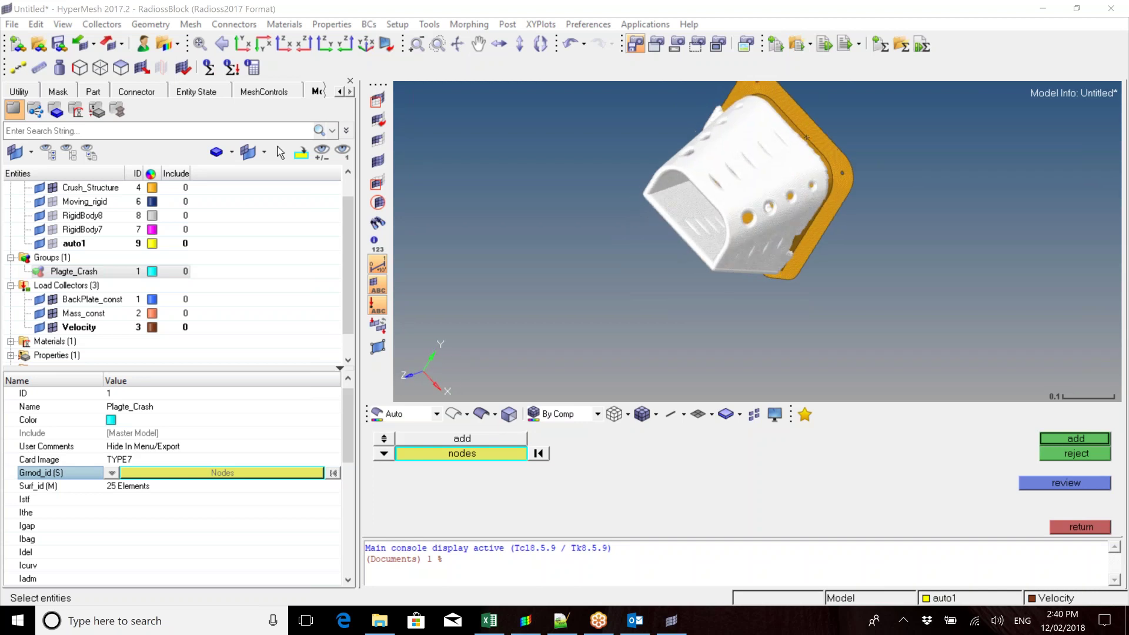
pyautogui.keyDown('ctrl'); pyautogui.moveTo(783, 205); pyautogui.dragTo(810, 130); pyautogui.keyUp('ctrl')
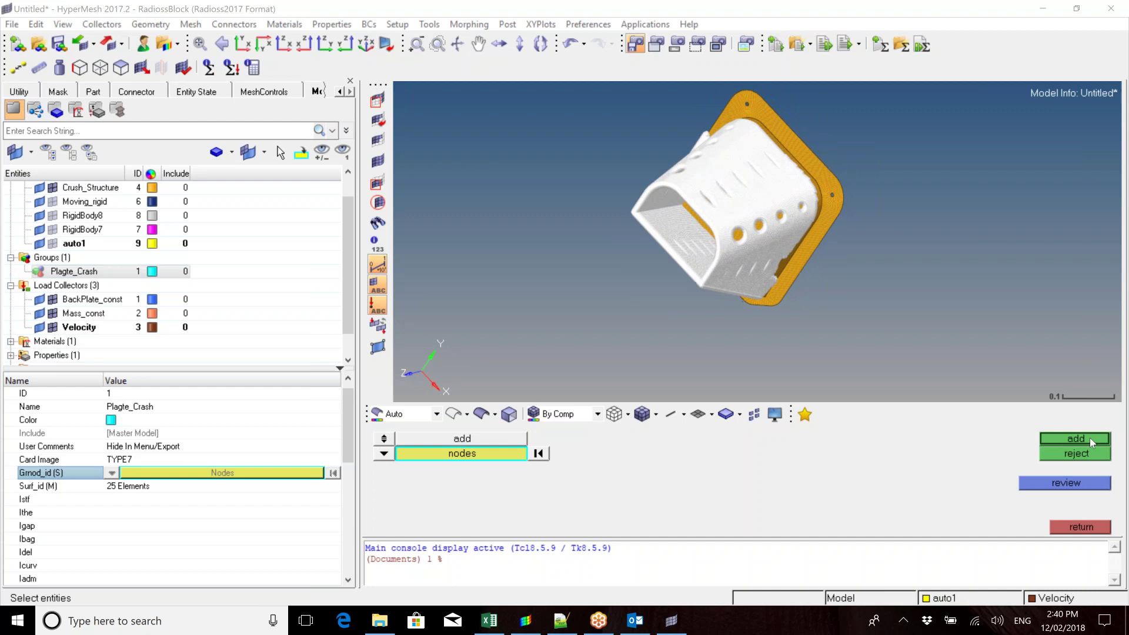
pyautogui.click(1101, 438)
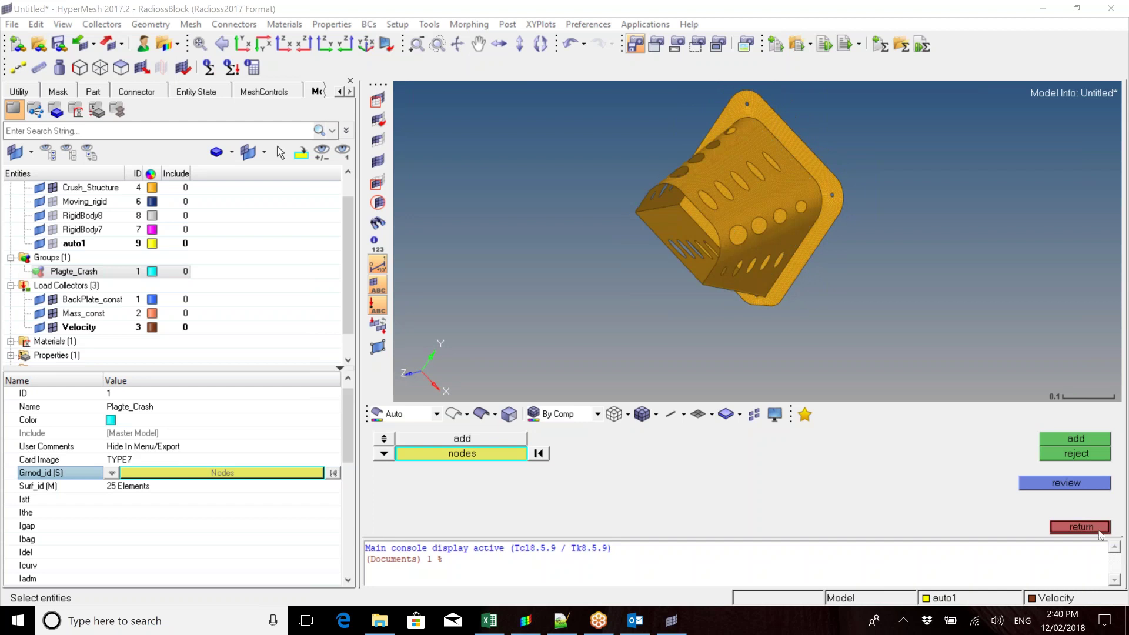
pyautogui.click(1098, 528)
# Redisplay the Plagte_Crash contact and inspect its slave nodes against the master faces on the plate
pyautogui.click(38, 272)
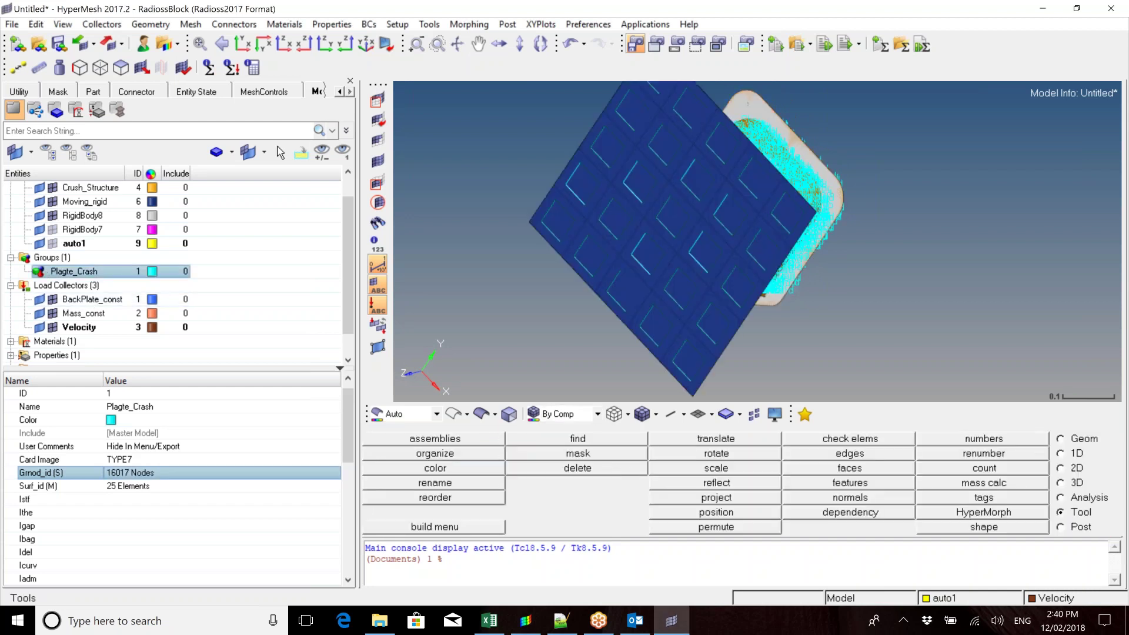
pyautogui.keyDown('ctrl'); pyautogui.moveTo(766, 232); pyautogui.dragTo(691, 211); pyautogui.keyUp('ctrl')
pyautogui.scroll(3, 691, 212)
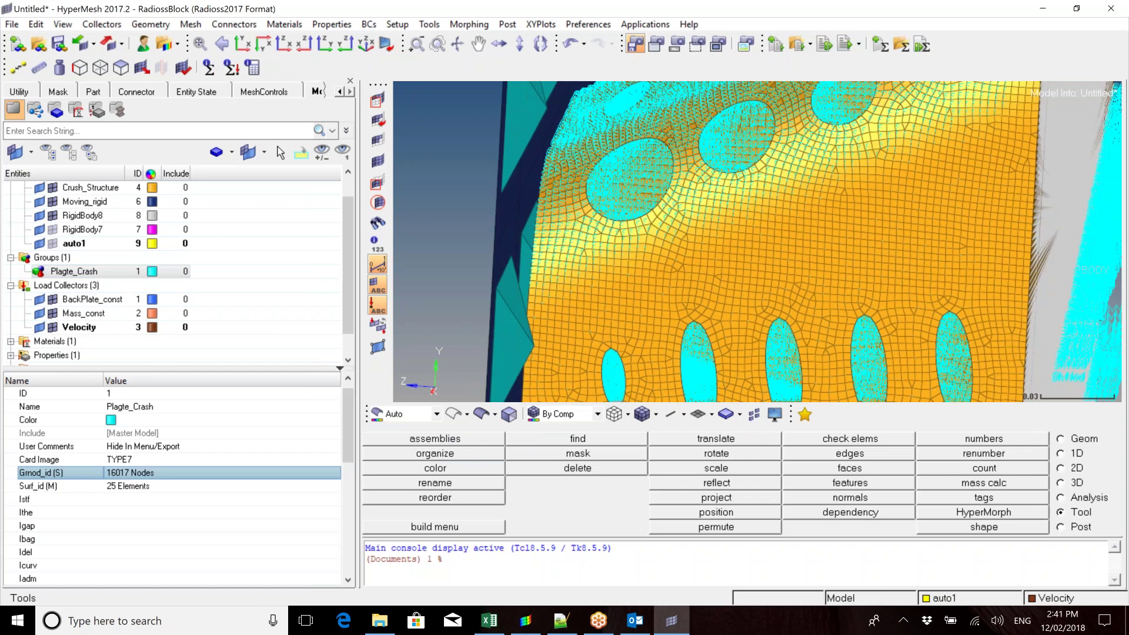
pyautogui.keyDown('ctrl'); pyautogui.moveTo(845, 284); pyautogui.dragTo(876, 281); pyautogui.keyUp('ctrl')
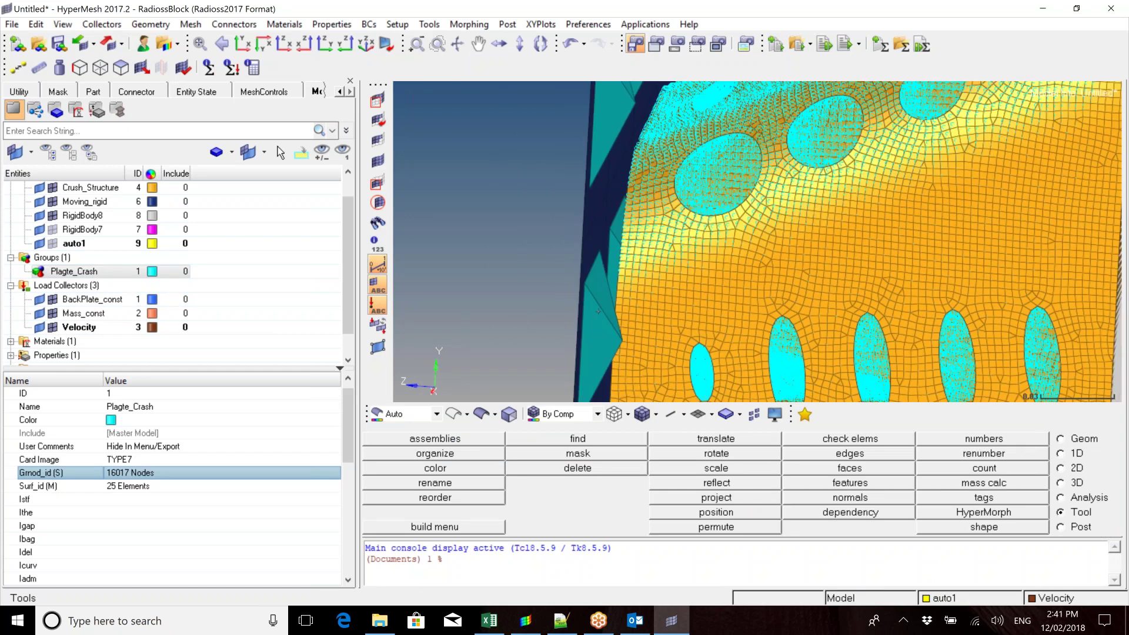
pyautogui.scroll(-5, 598, 308)
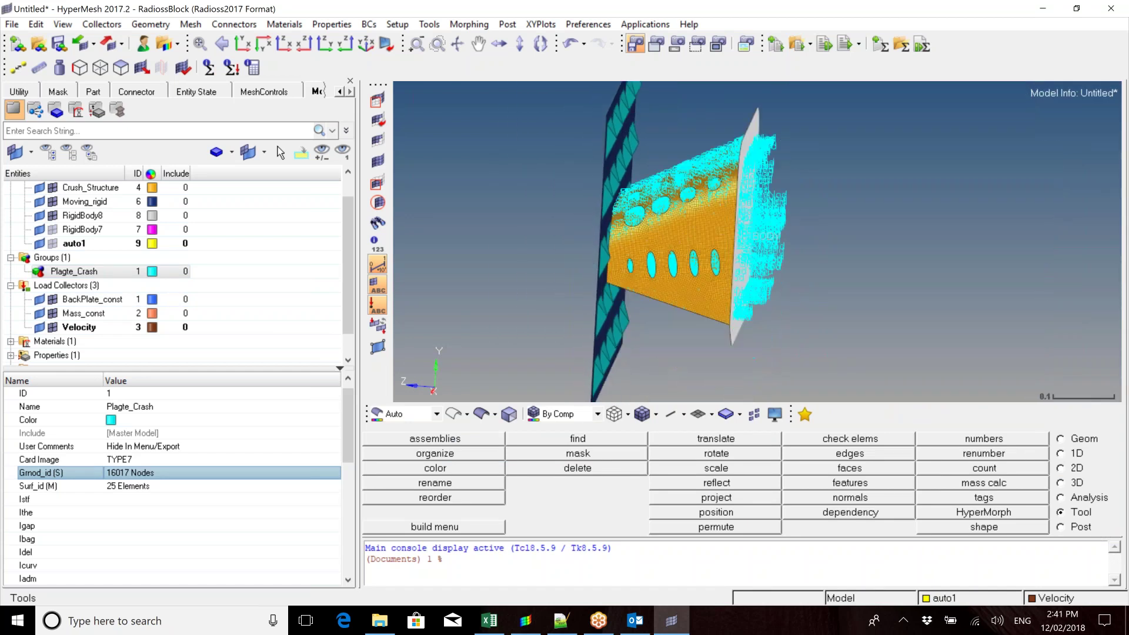
pyautogui.scroll(-3, 601, 278)
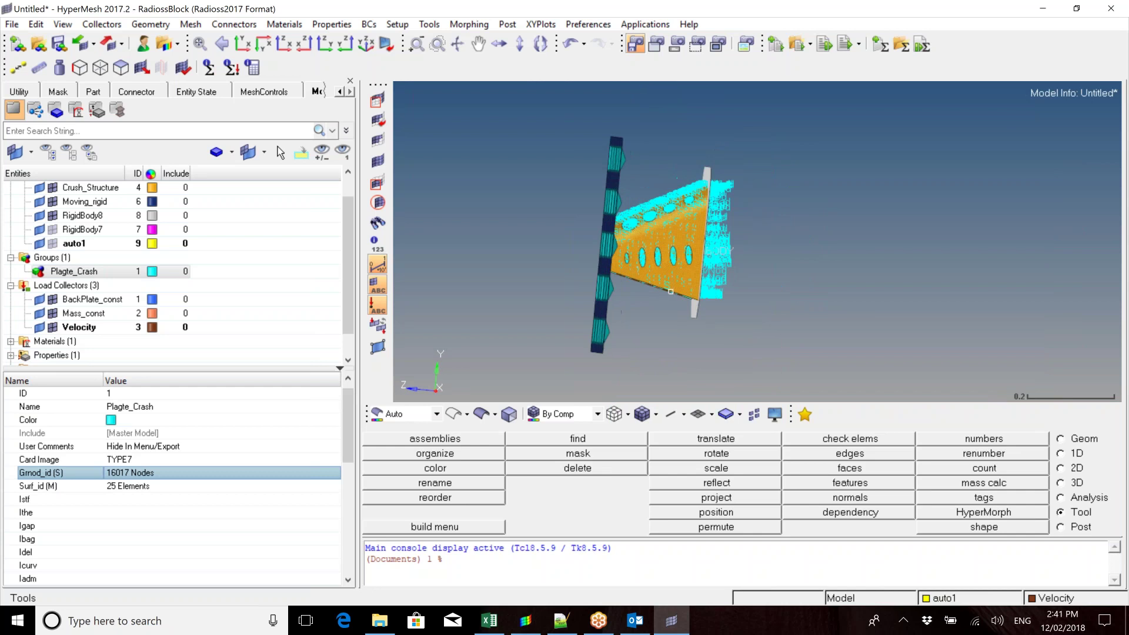
pyautogui.keyDown('ctrl'); pyautogui.moveTo(602, 278); pyautogui.dragTo(665, 285); pyautogui.keyUp('ctrl')
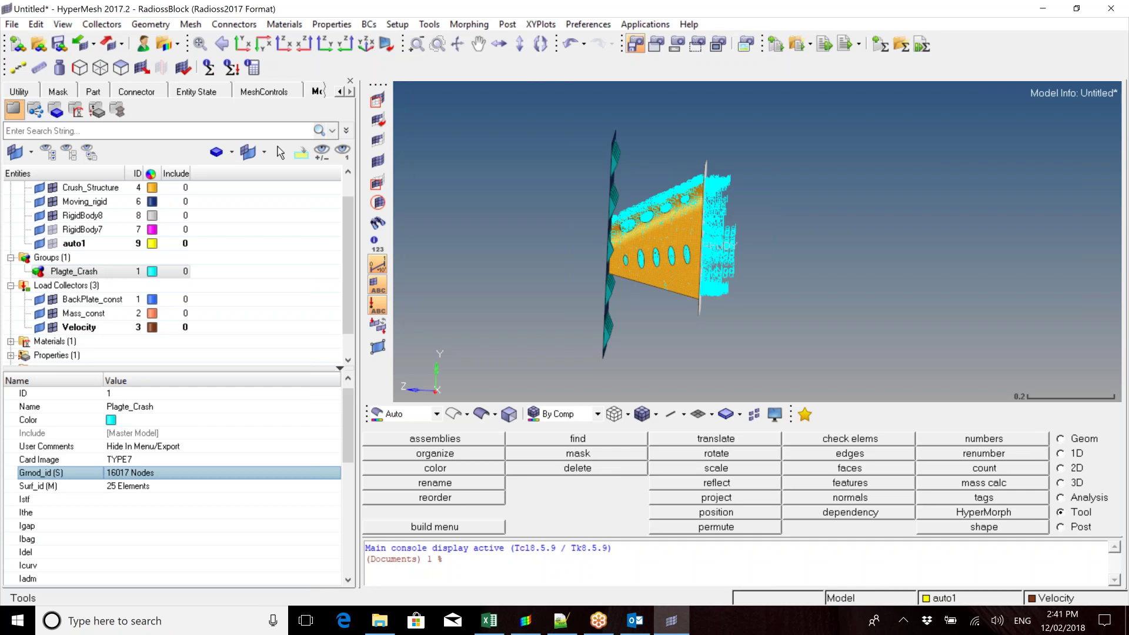
# Set the contact's Inacti flag to 6: Gap is variable with time but initial penetration is computed
pyautogui.moveTo(54, 501)
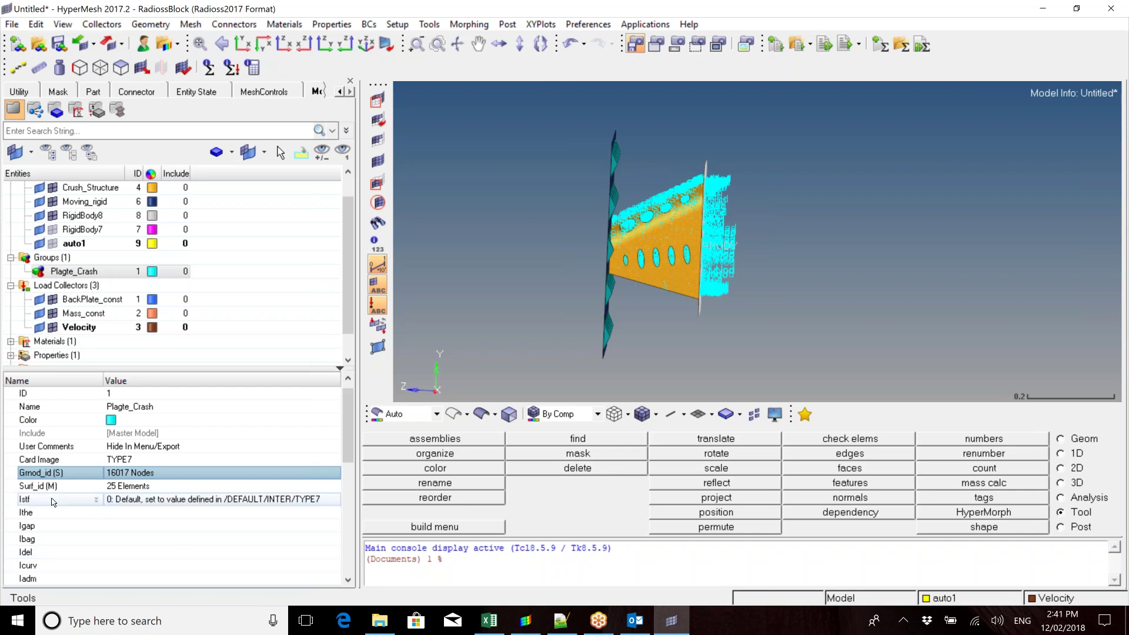
pyautogui.moveTo(64, 527)
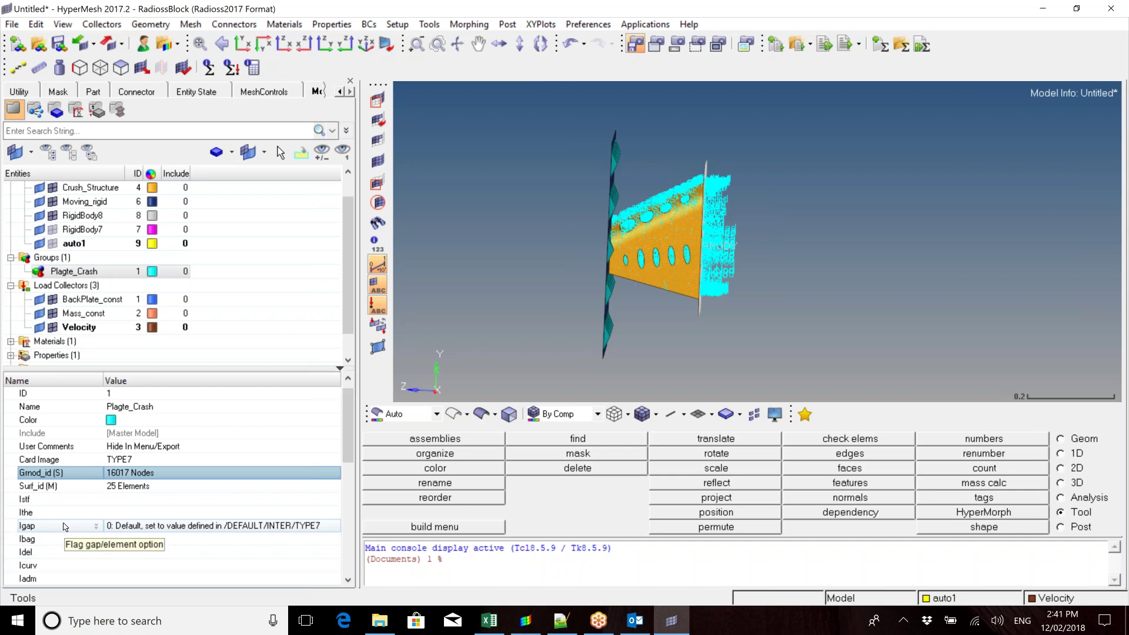
pyautogui.moveTo(347, 442); pyautogui.dragTo(347, 532)
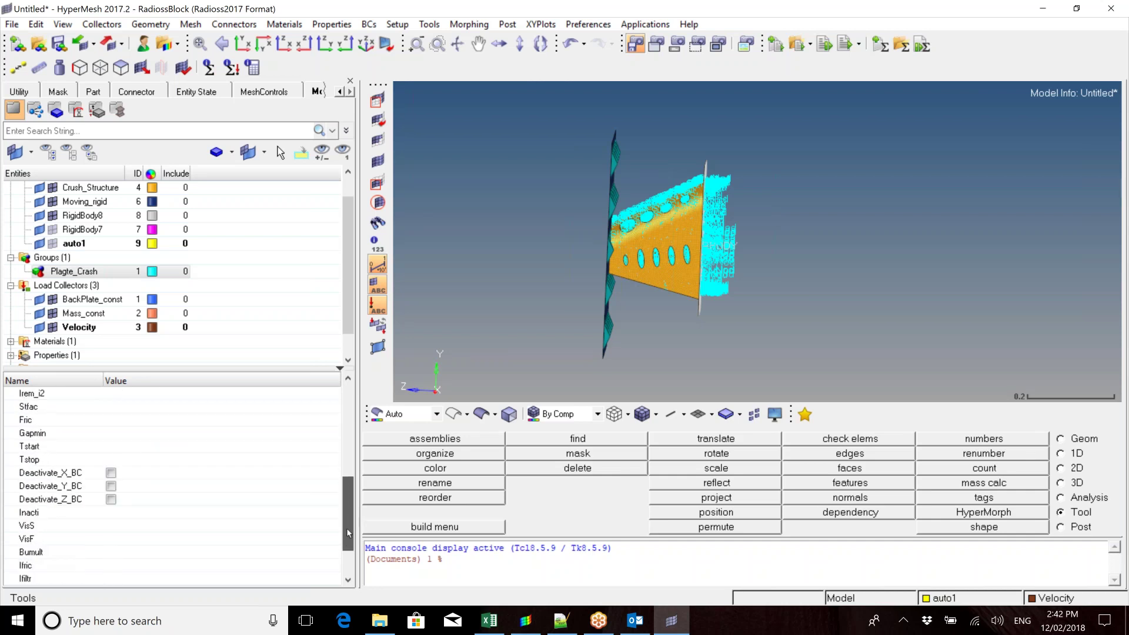
pyautogui.click(217, 512)
pyautogui.click(334, 512)
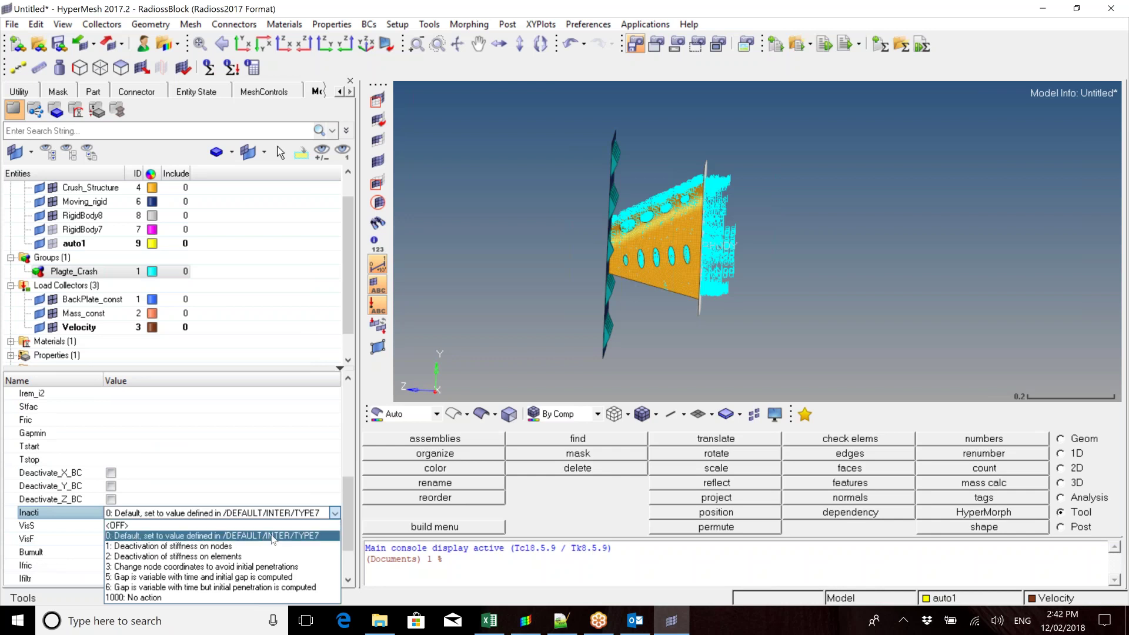
pyautogui.click(328, 588)
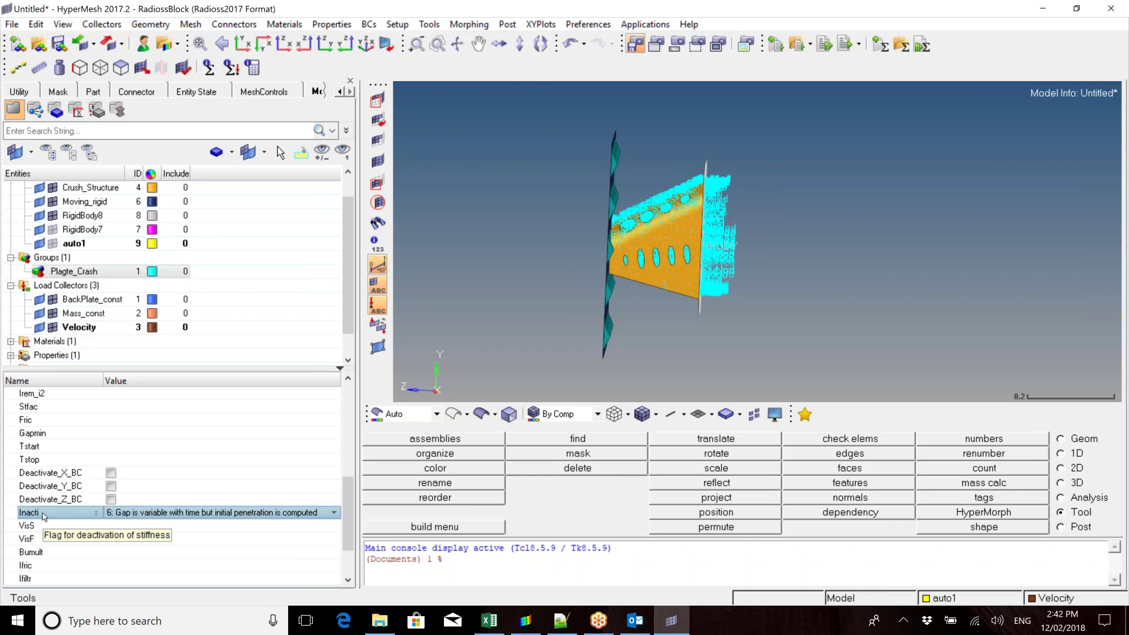
# Set the contact's Istf to 0: Default, set to value defined in /DEFAULT/INTER/TYPE7, and review the Ithe and Igap flags
pyautogui.moveTo(348, 513); pyautogui.dragTo(352, 420)
pyautogui.scroll(-1, 167, 437)
pyautogui.click(72, 446)
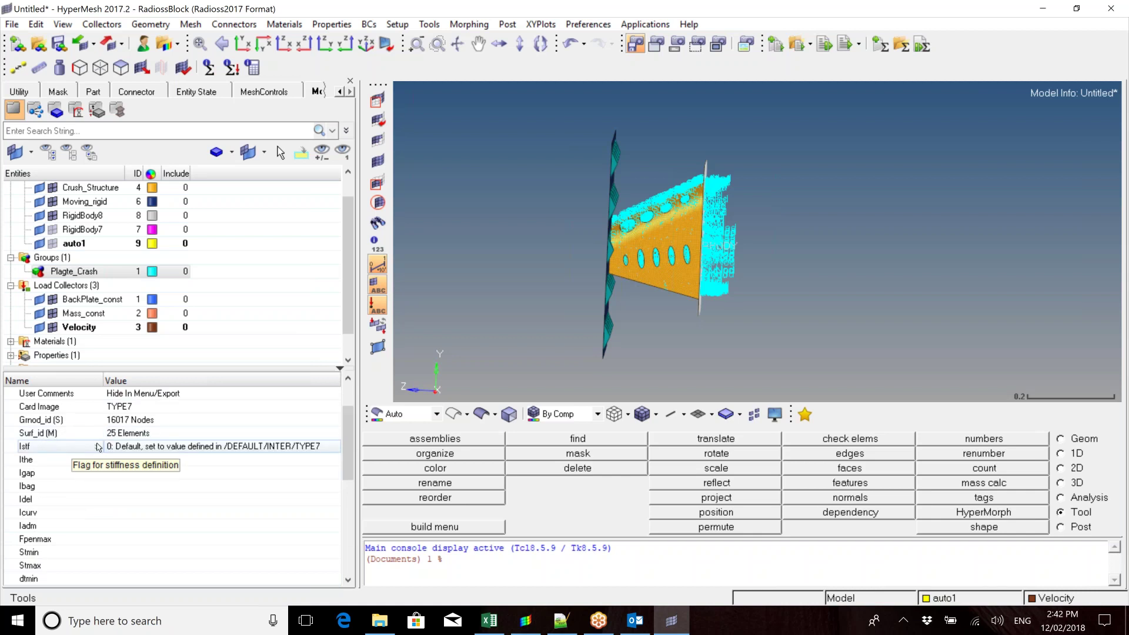
pyautogui.click(334, 447)
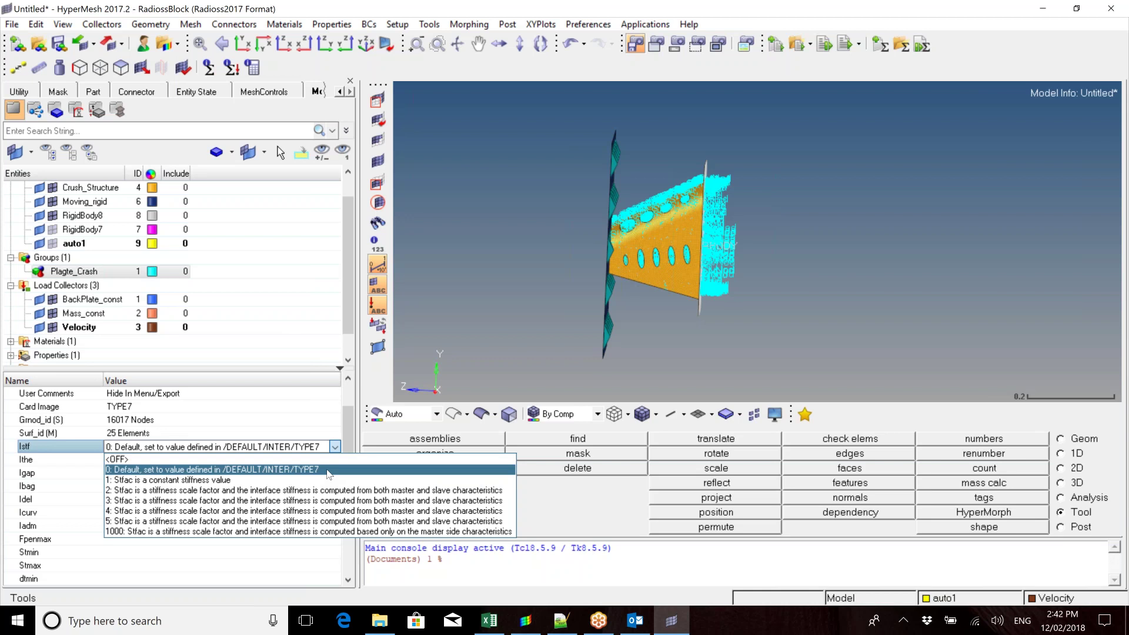
pyautogui.click(271, 470)
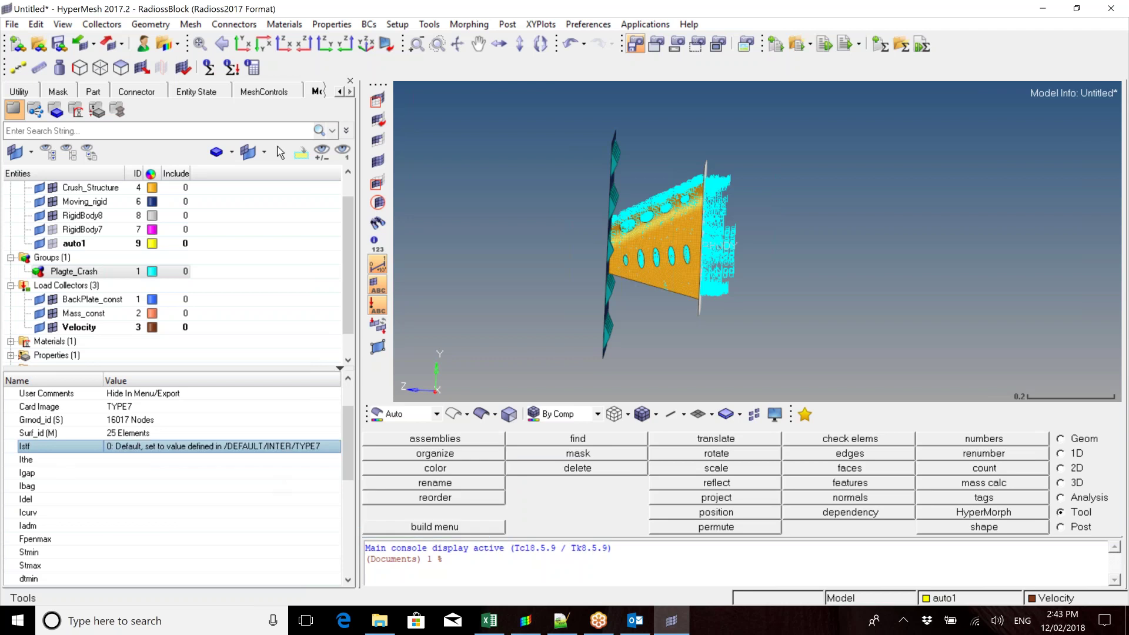
pyautogui.click(59, 461)
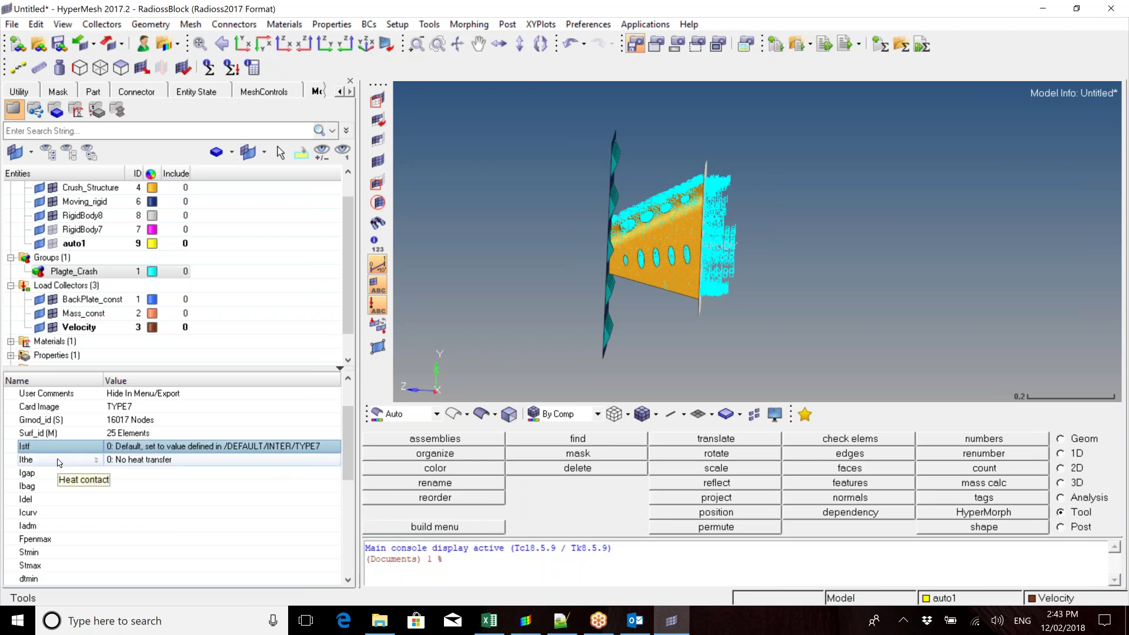
pyautogui.click(61, 474)
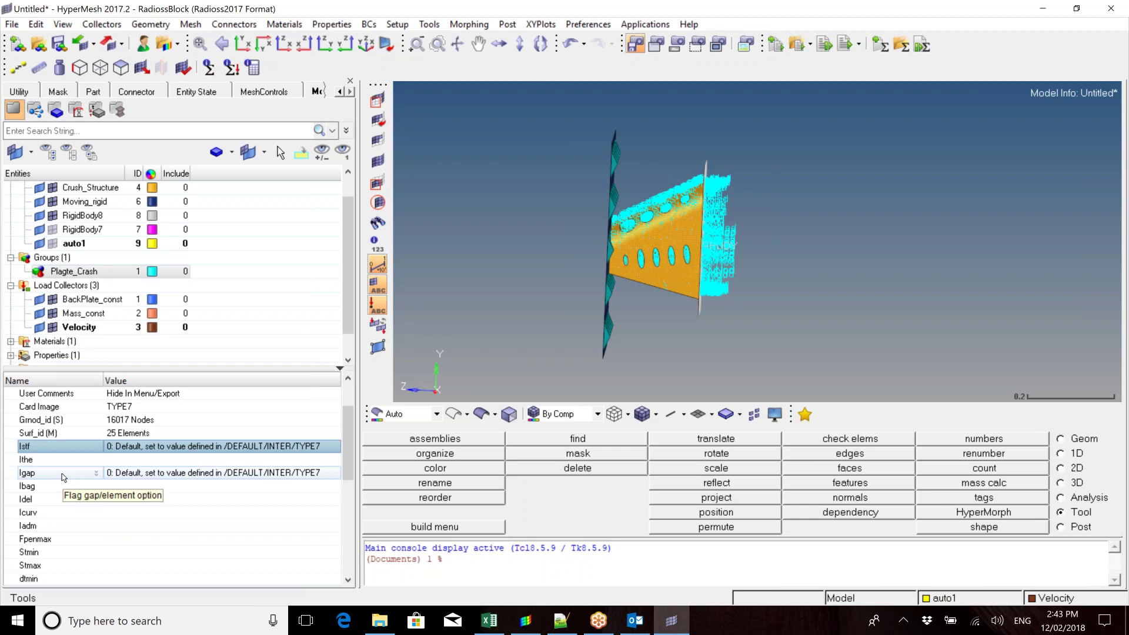
# Set the contact's Igap flag to 3: Variable gap + gap scale correction + size of the mesh, and review the Ibag, Idel, Icurv and Iadm flags
pyautogui.click(96, 474)
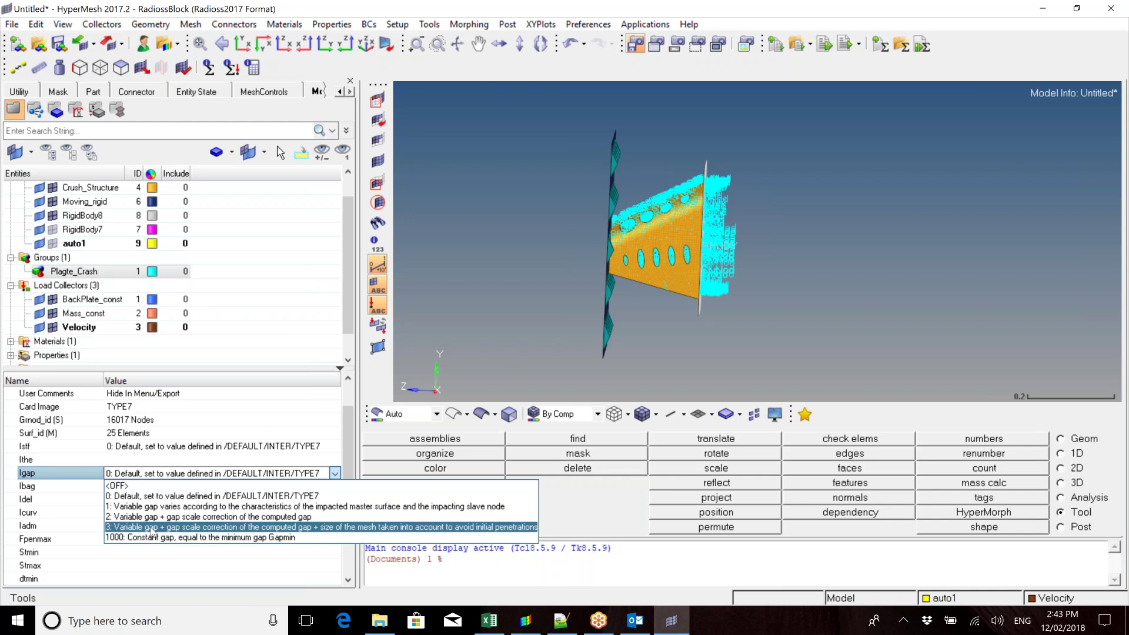
pyautogui.click(151, 528)
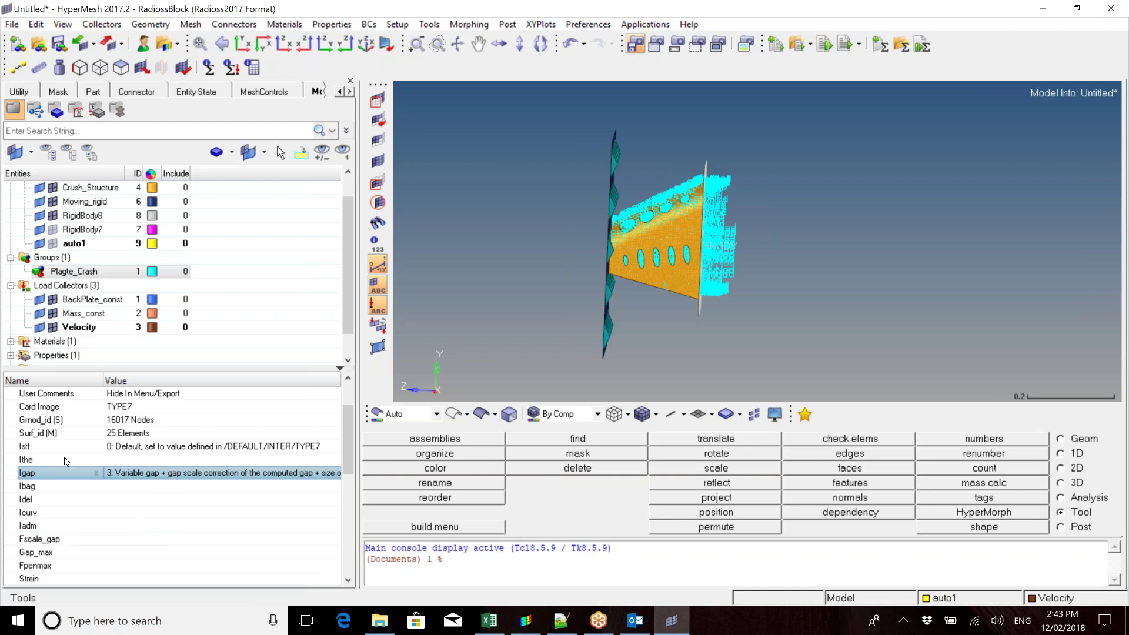
pyautogui.click(69, 491)
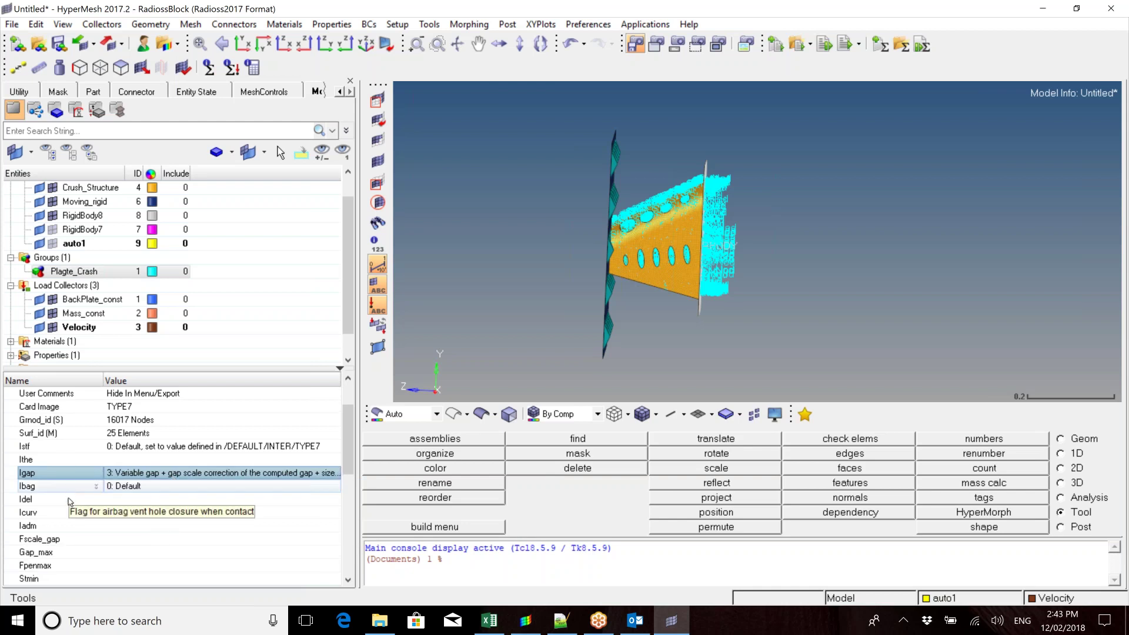
pyautogui.click(70, 500)
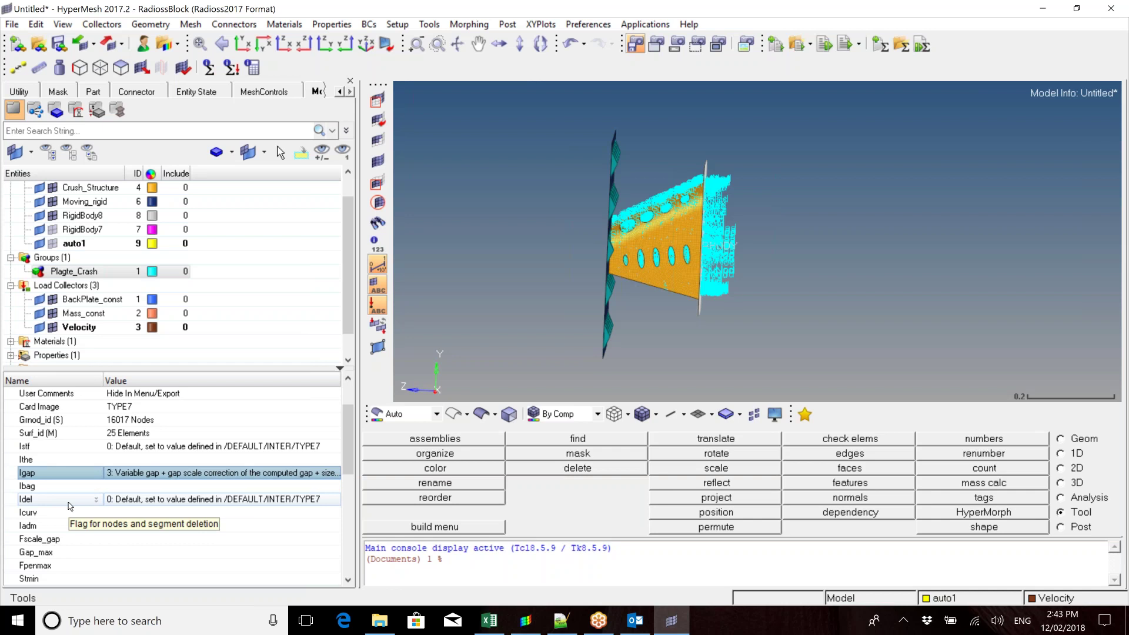
pyautogui.click(65, 514)
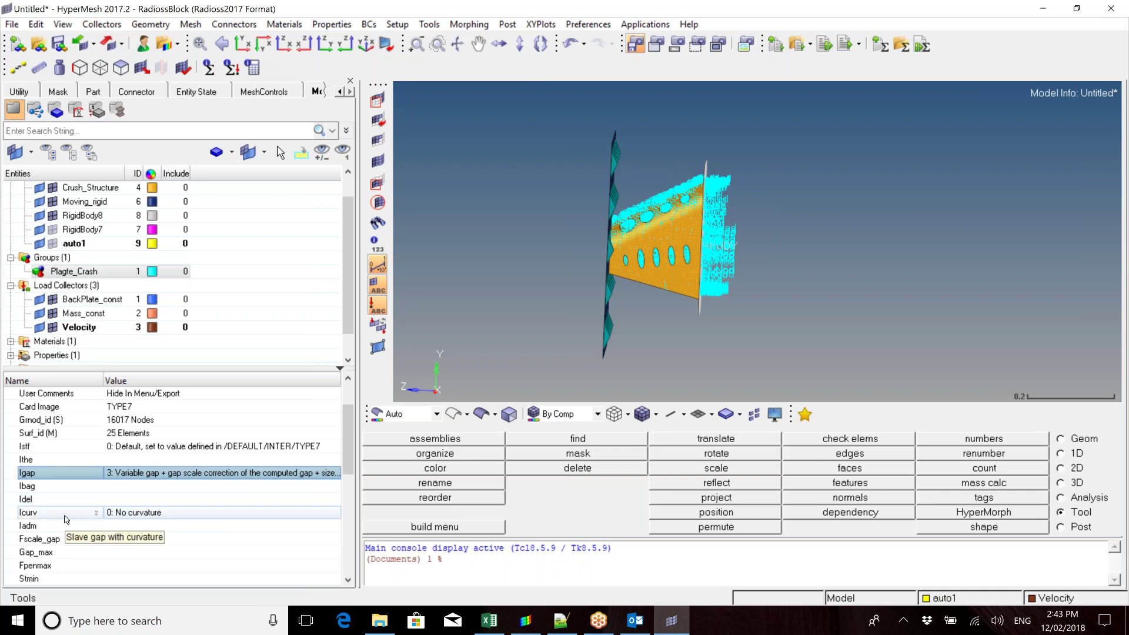
pyautogui.click(69, 526)
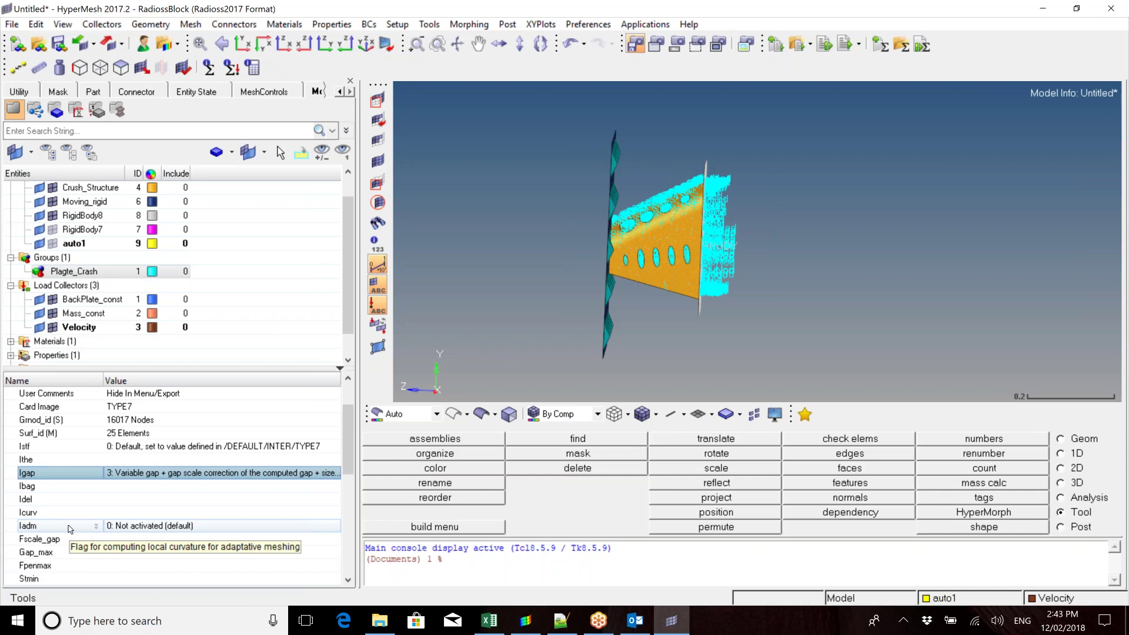
# Examine the contact's gap scale, maximum gap, initial penetration and stiffness limits, along with the available options of the Irem_gap flag
pyautogui.click(69, 539)
pyautogui.click(75, 552)
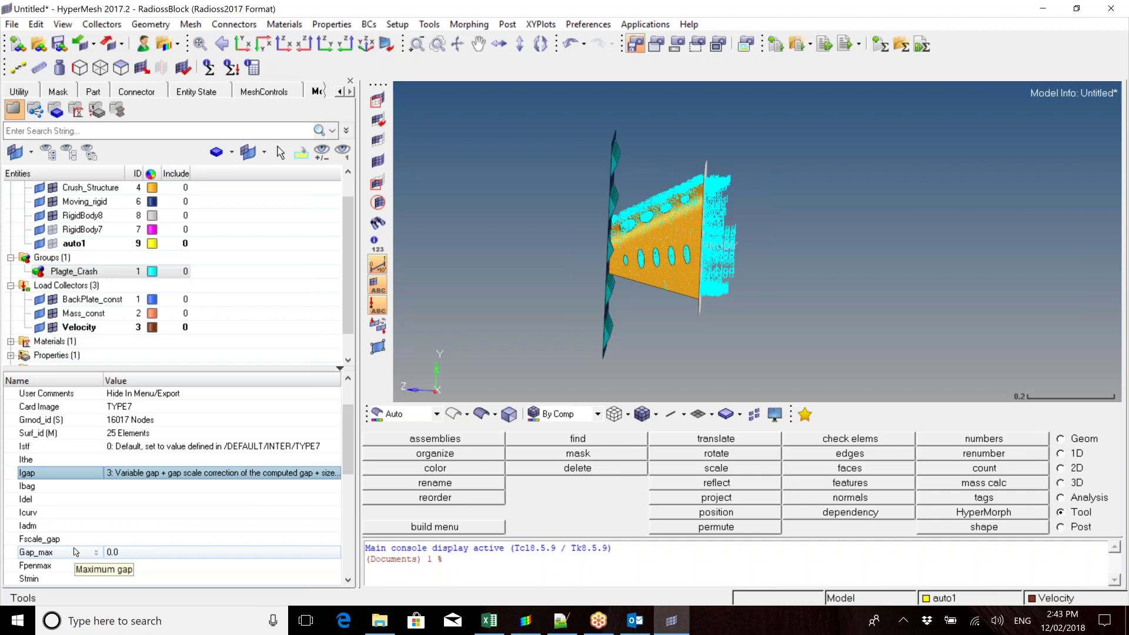
pyautogui.click(69, 539)
pyautogui.scroll(-1, 59, 539)
pyautogui.click(56, 498)
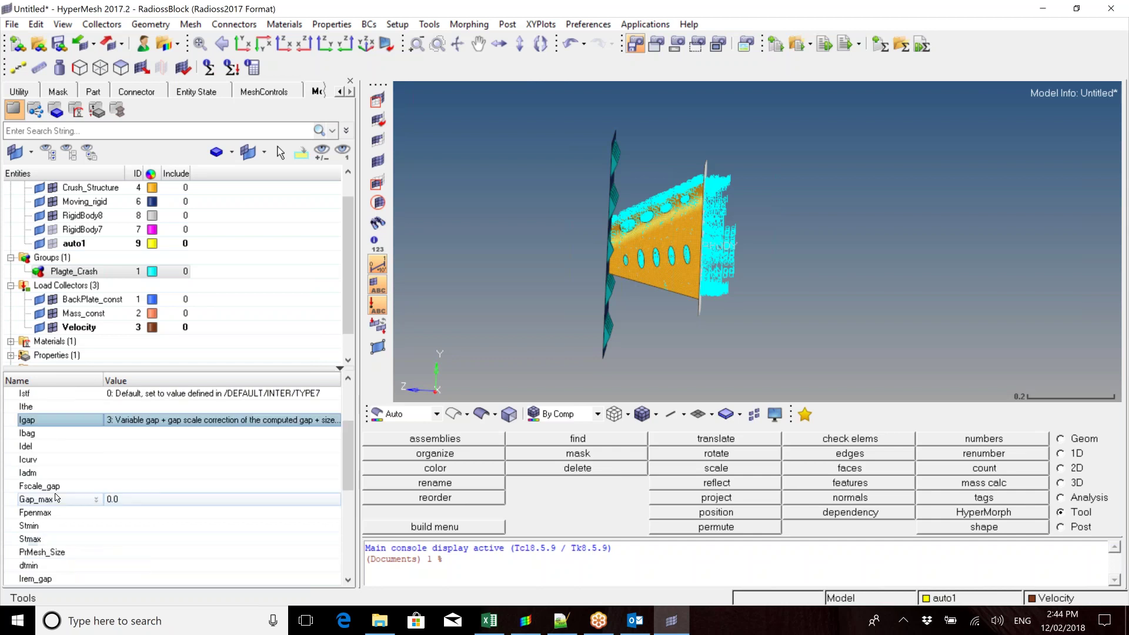
pyautogui.click(57, 513)
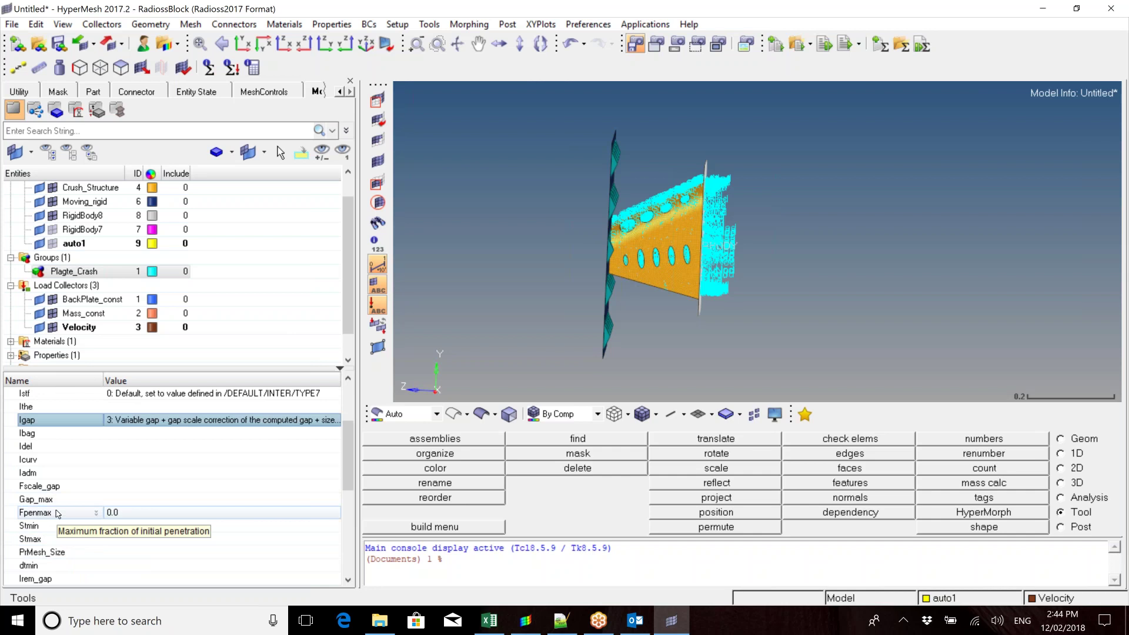
pyautogui.click(62, 526)
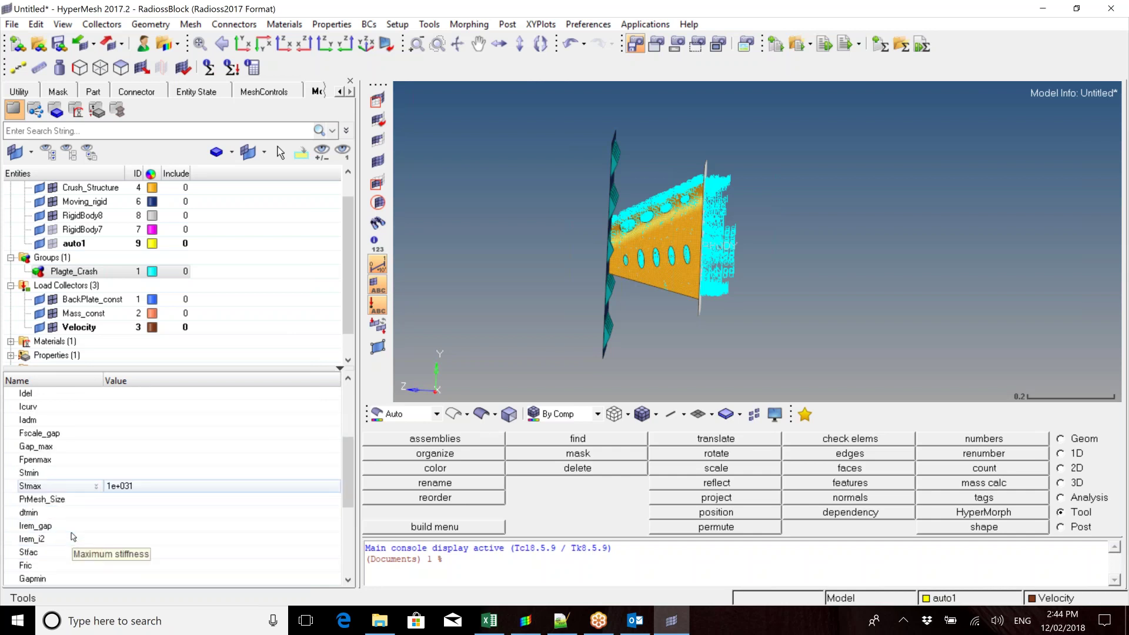
pyautogui.scroll(-2, 74, 477)
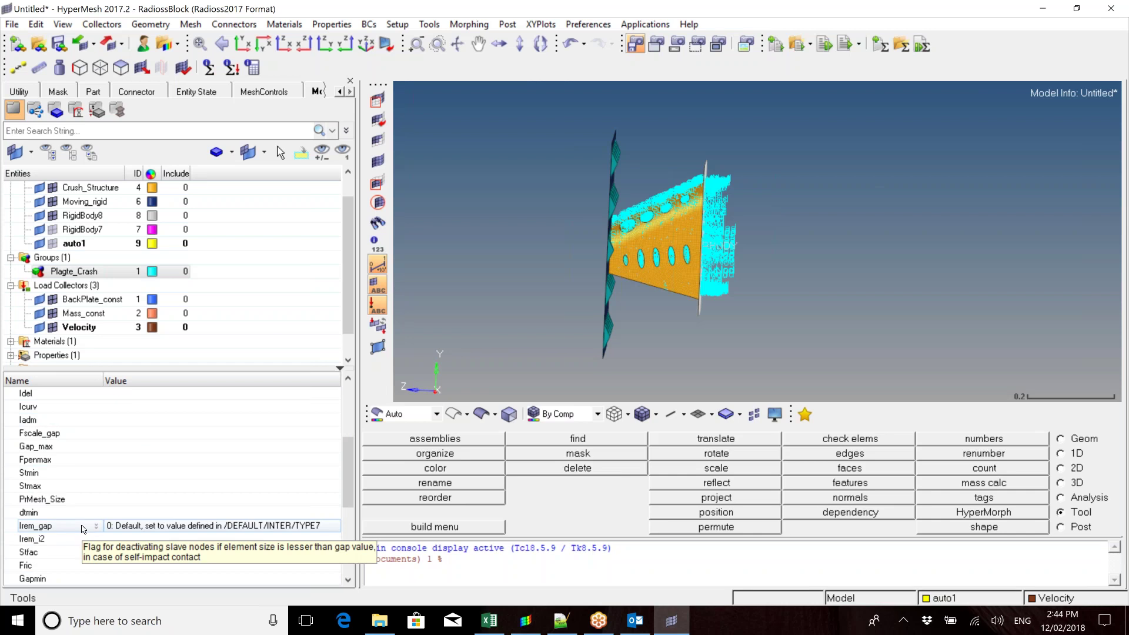
pyautogui.click(134, 532)
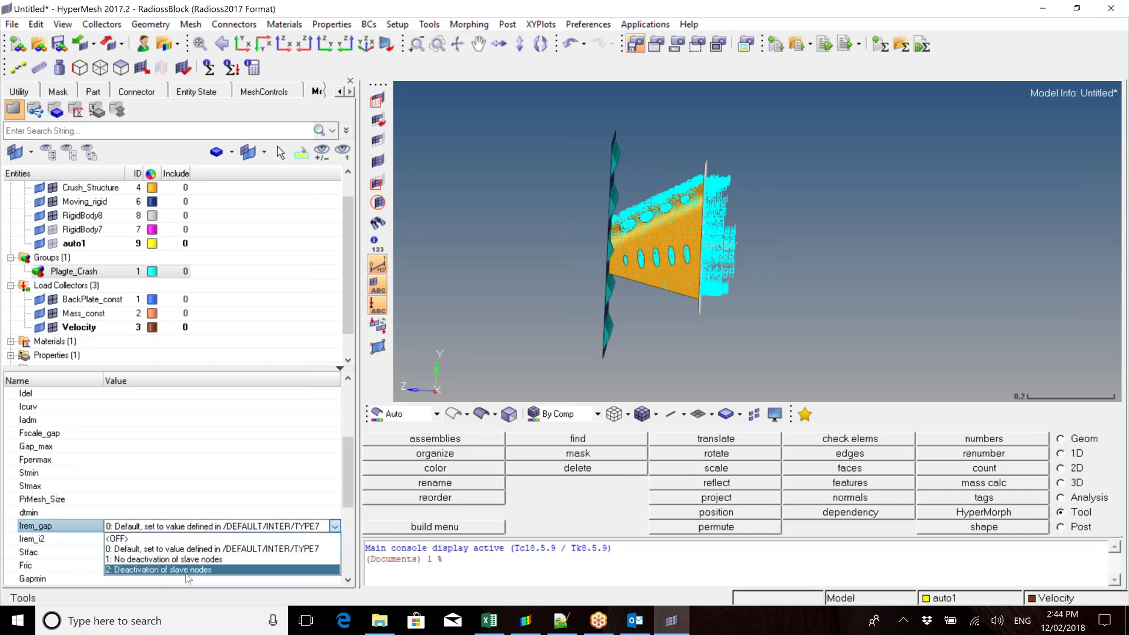
pyautogui.click(161, 523)
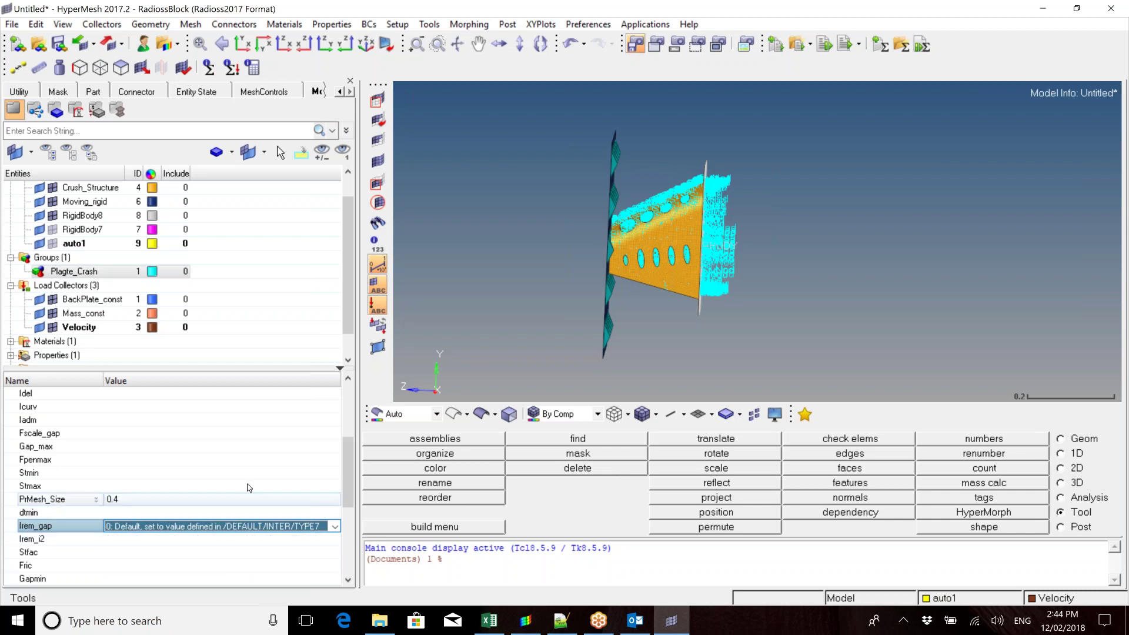
pyautogui.scroll(3, 258, 464)
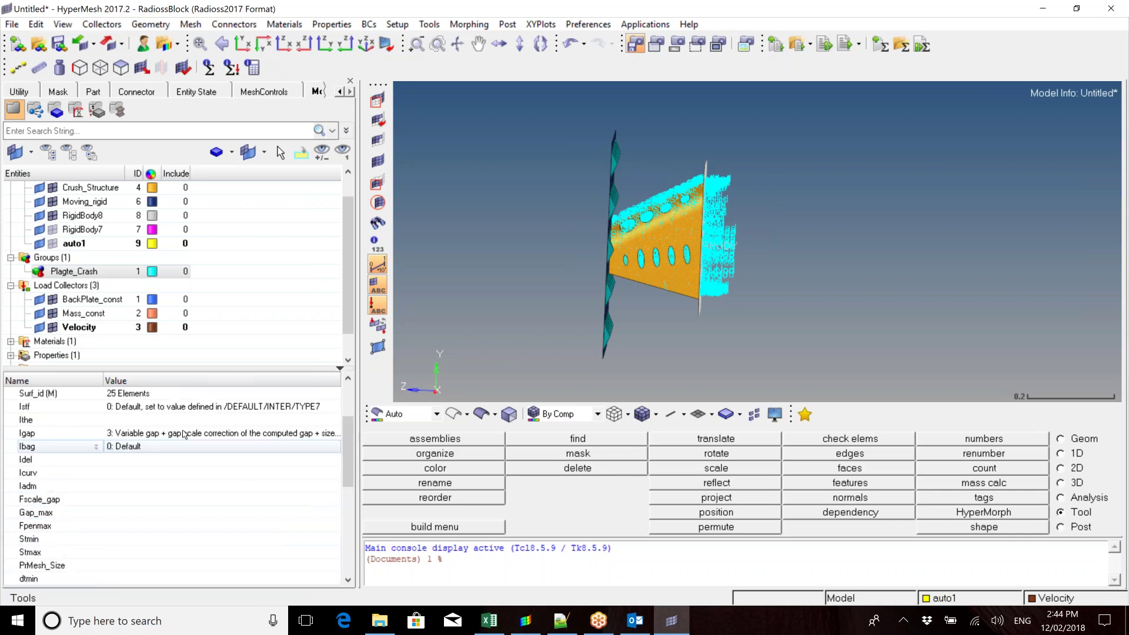
pyautogui.scroll(-6, 163, 433)
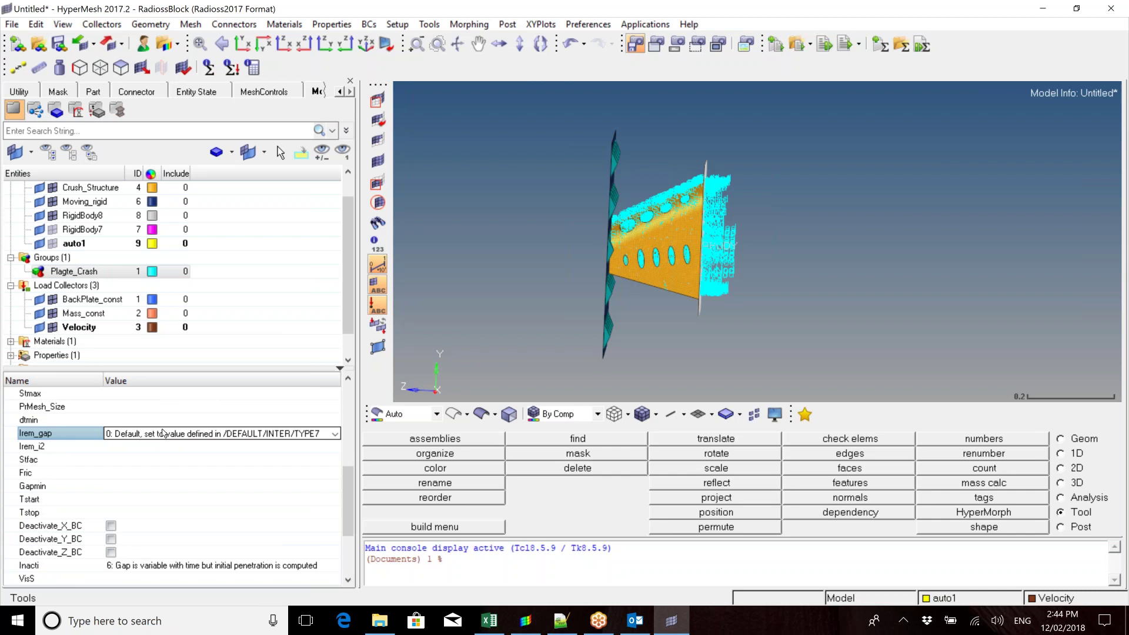
pyautogui.scroll(6, 141, 470)
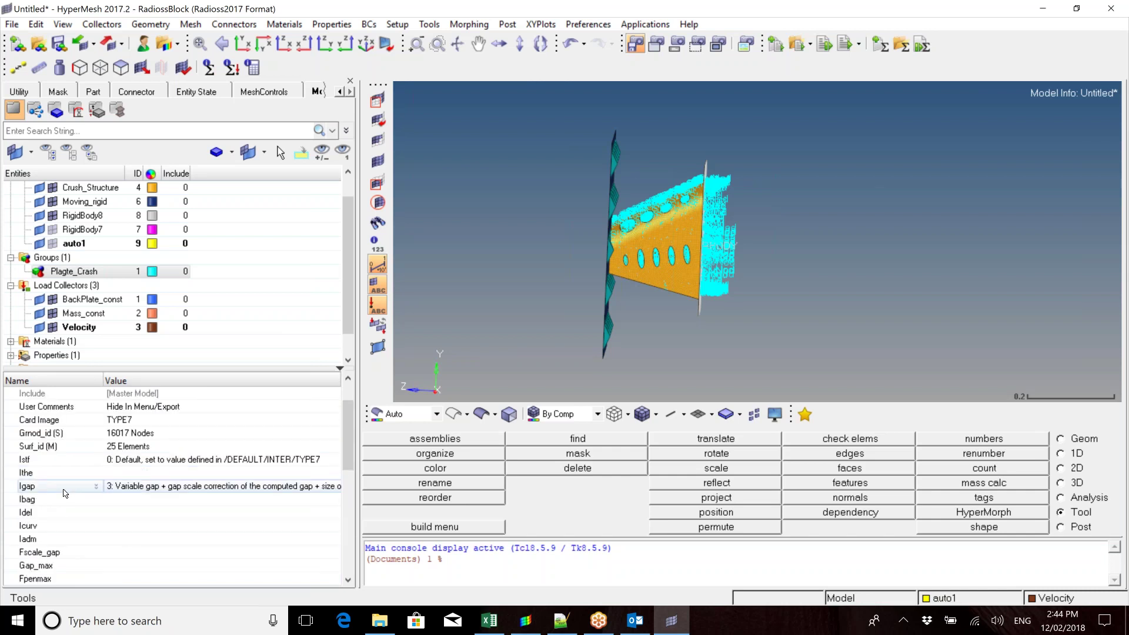
# Open the contact's Gapmin value and measure the distance from a plate node to a node on the crush structure's front edge
pyautogui.scroll(-4, 65, 493)
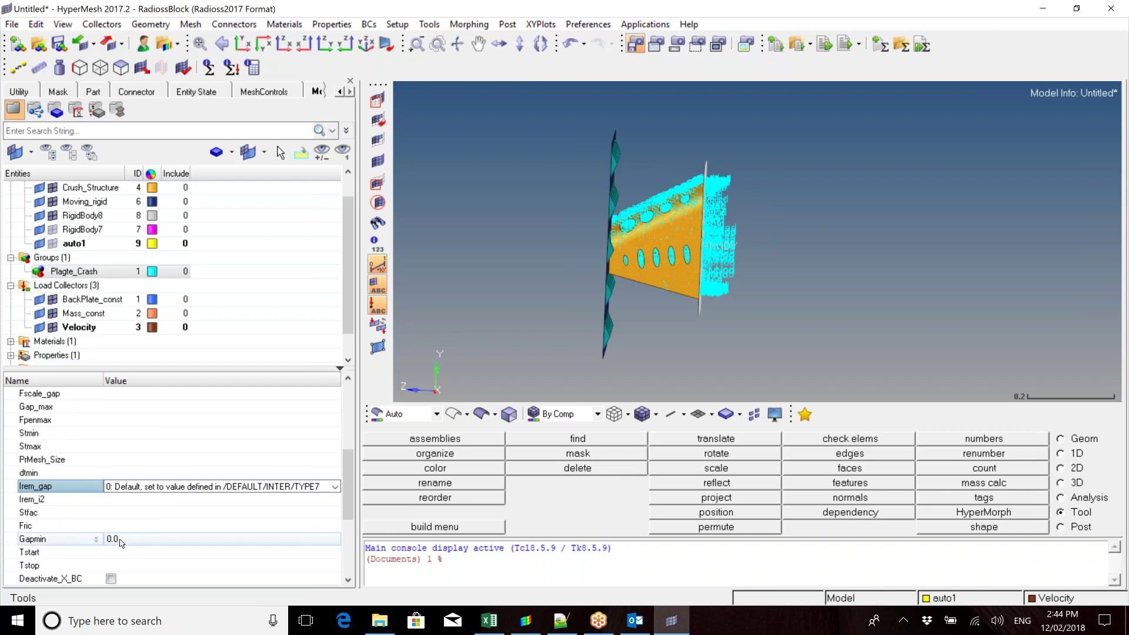
pyautogui.click(121, 542)
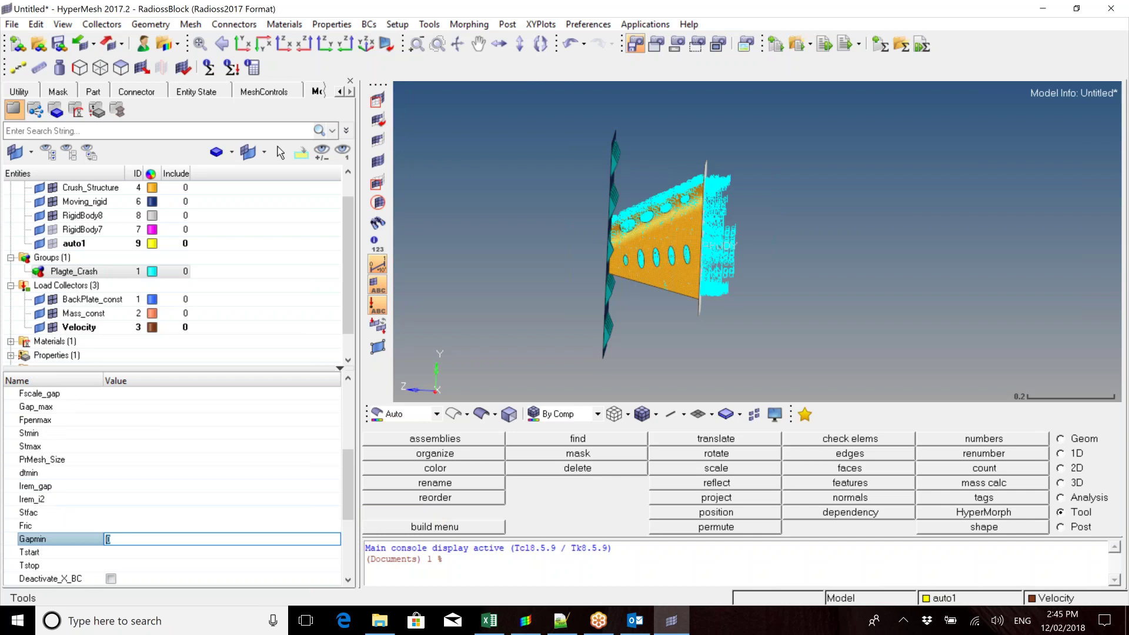
pyautogui.scroll(3, 601, 236)
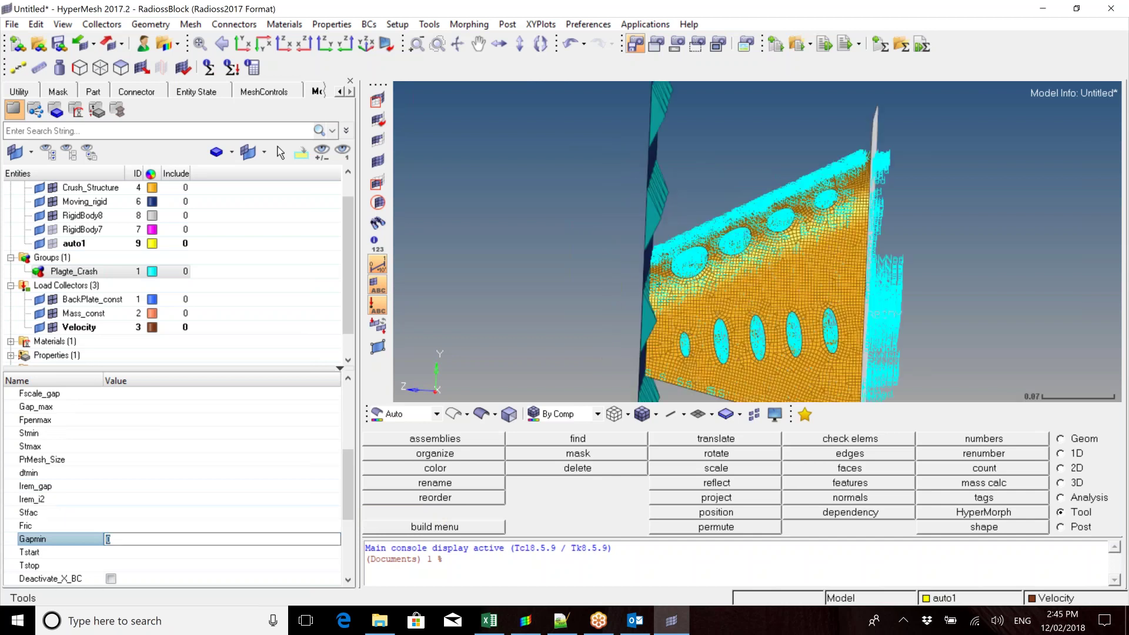
pyautogui.scroll(5, 658, 285)
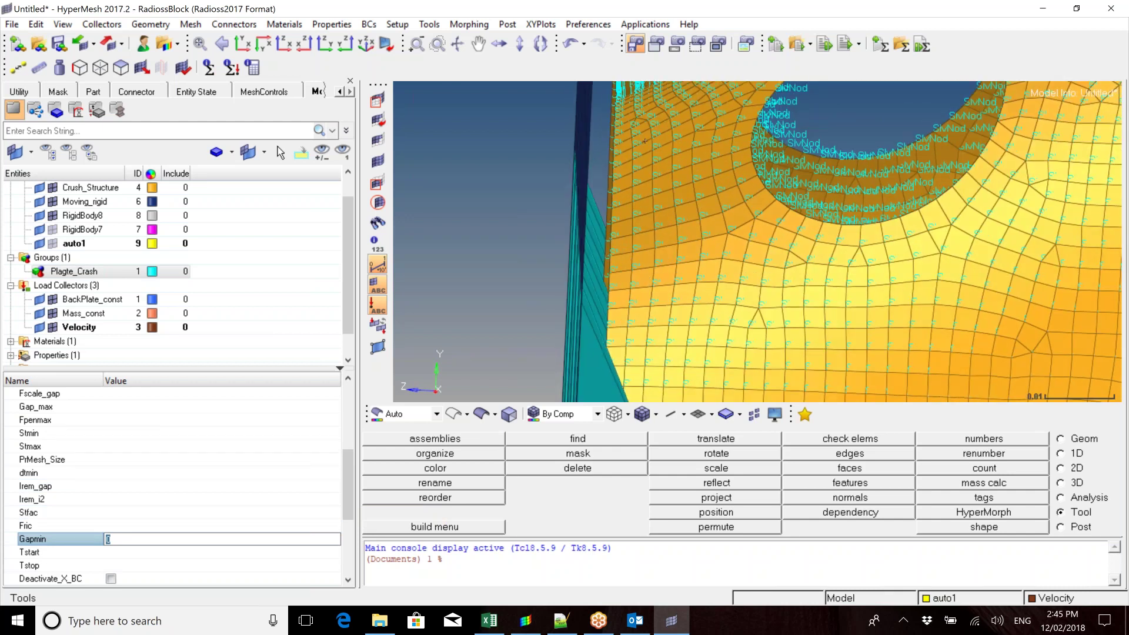
pyautogui.keyDown('ctrl'); pyautogui.moveTo(645, 141); pyautogui.dragTo(647, 333); pyautogui.keyUp('ctrl')
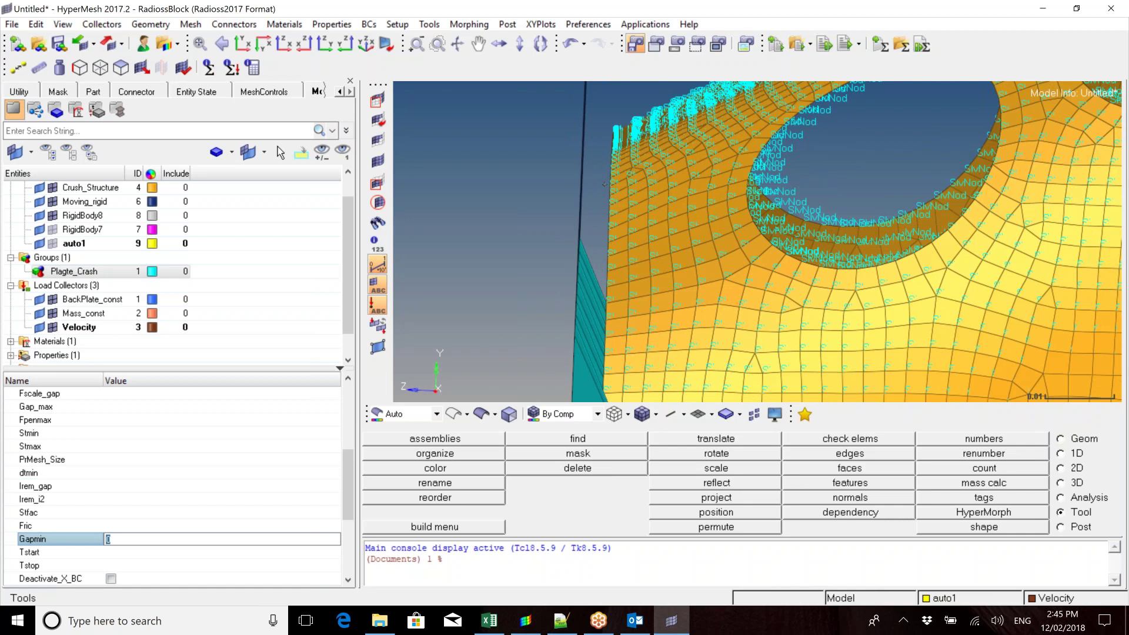
pyautogui.press('F4')
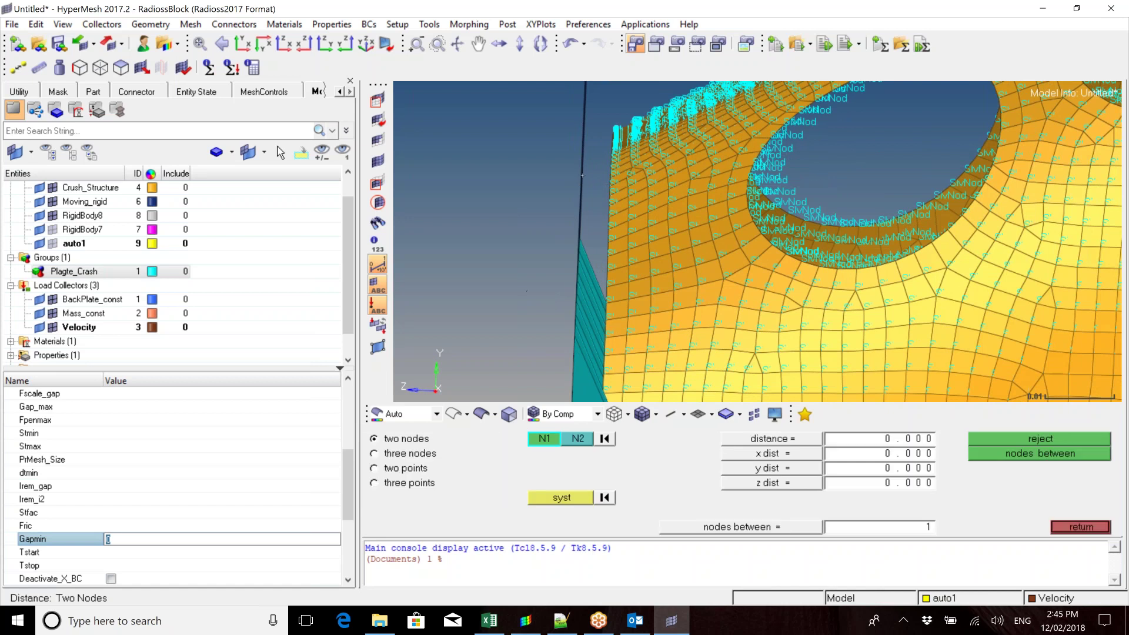
pyautogui.click(581, 178)
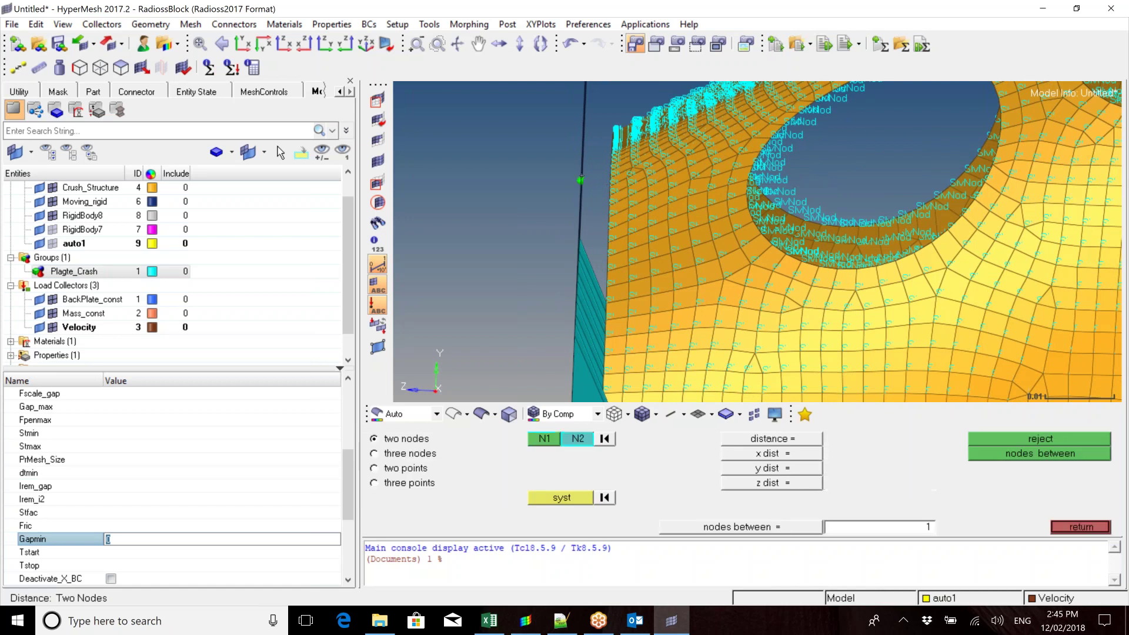
pyautogui.click(609, 203)
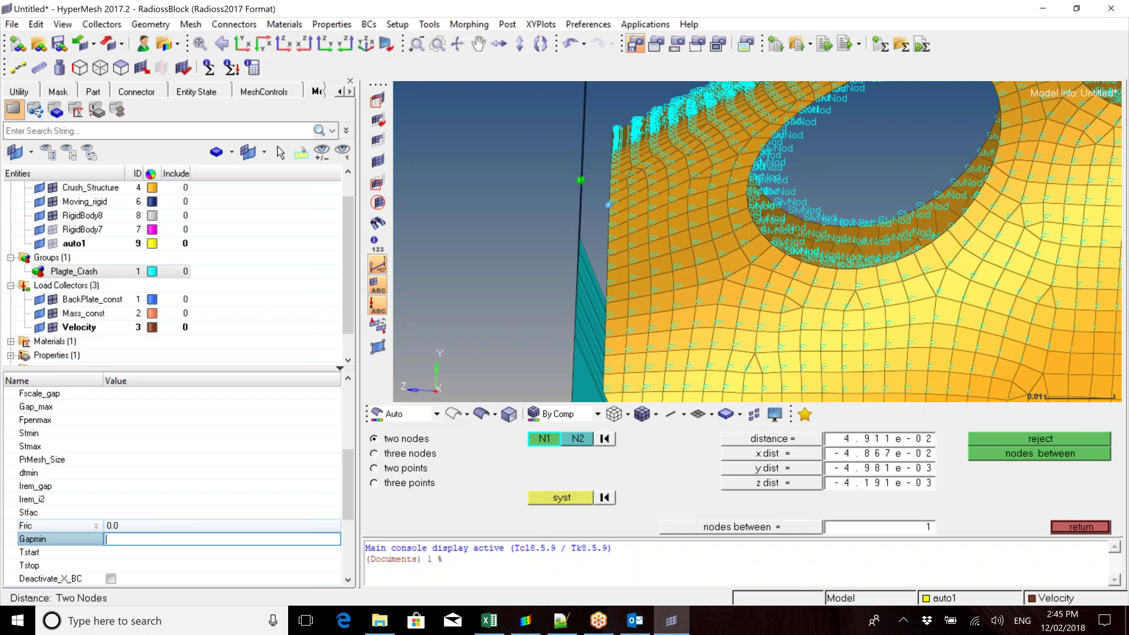
# Set the contact's Gapmin to 1e-5, check the remaining contact settings and leave the distance measurement
pyautogui.write('e-5')
pyautogui.press('Return')
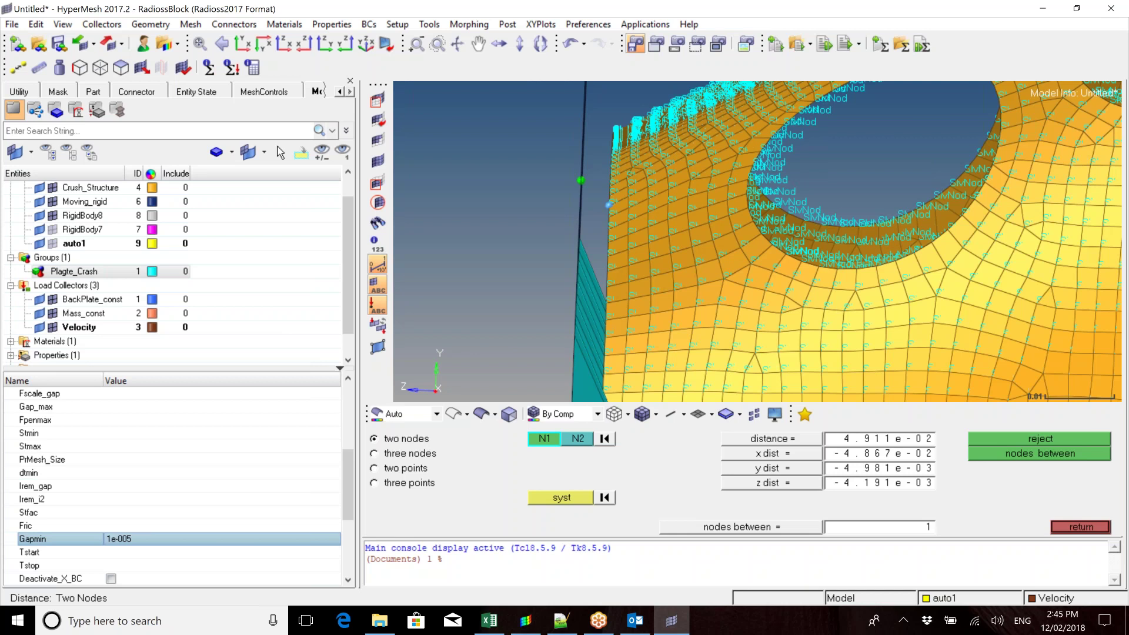
pyautogui.scroll(-4, 107, 532)
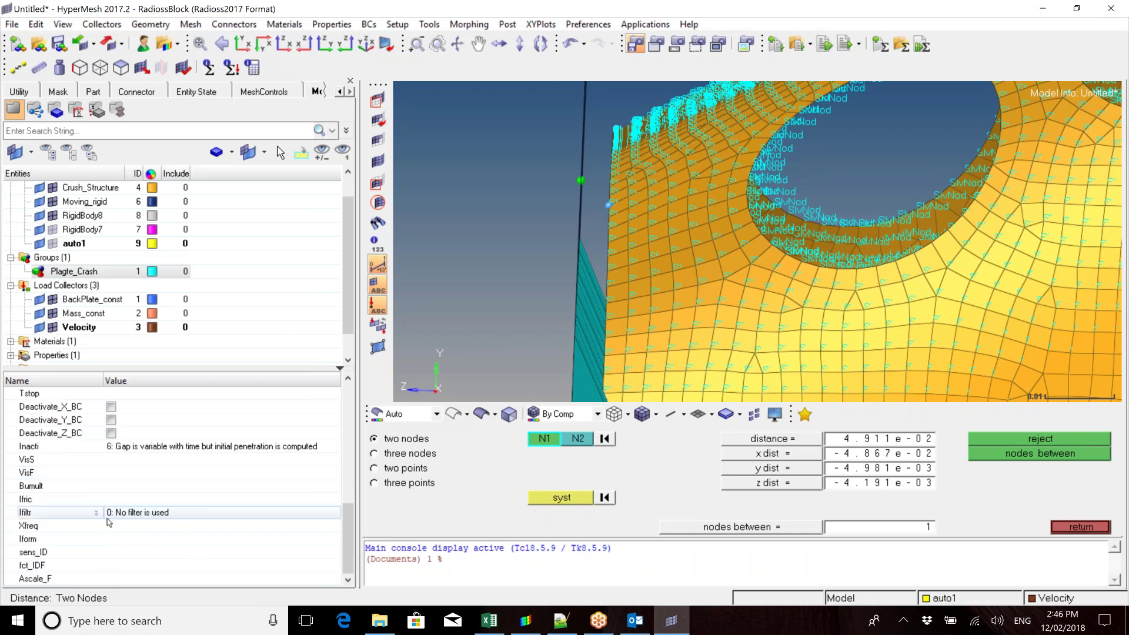
pyautogui.scroll(3, 222, 529)
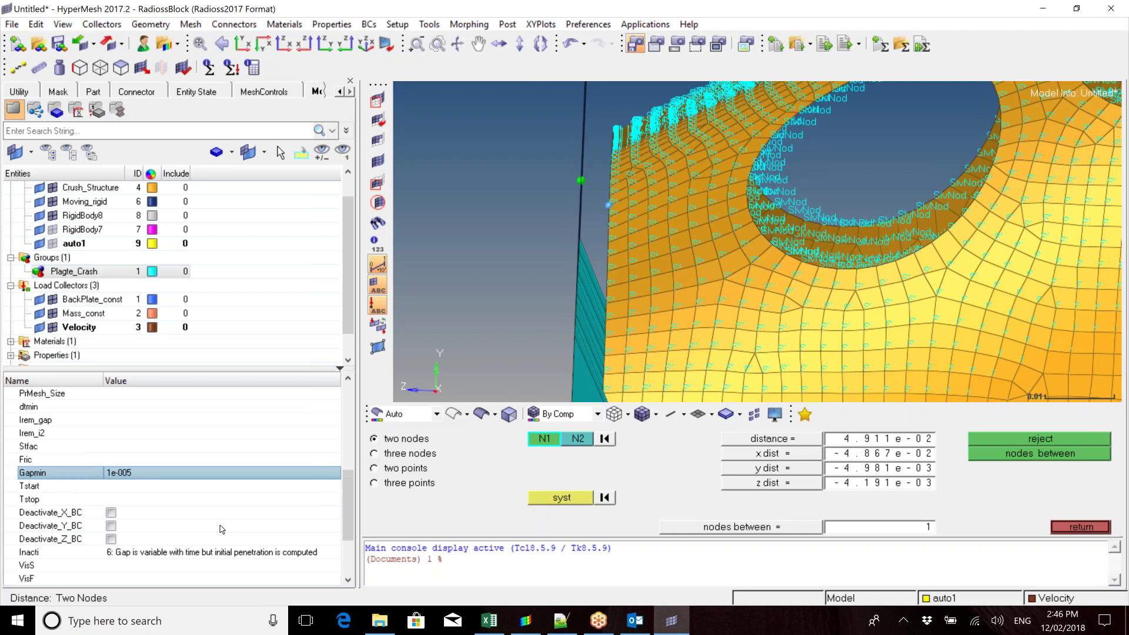
pyautogui.click(1097, 530)
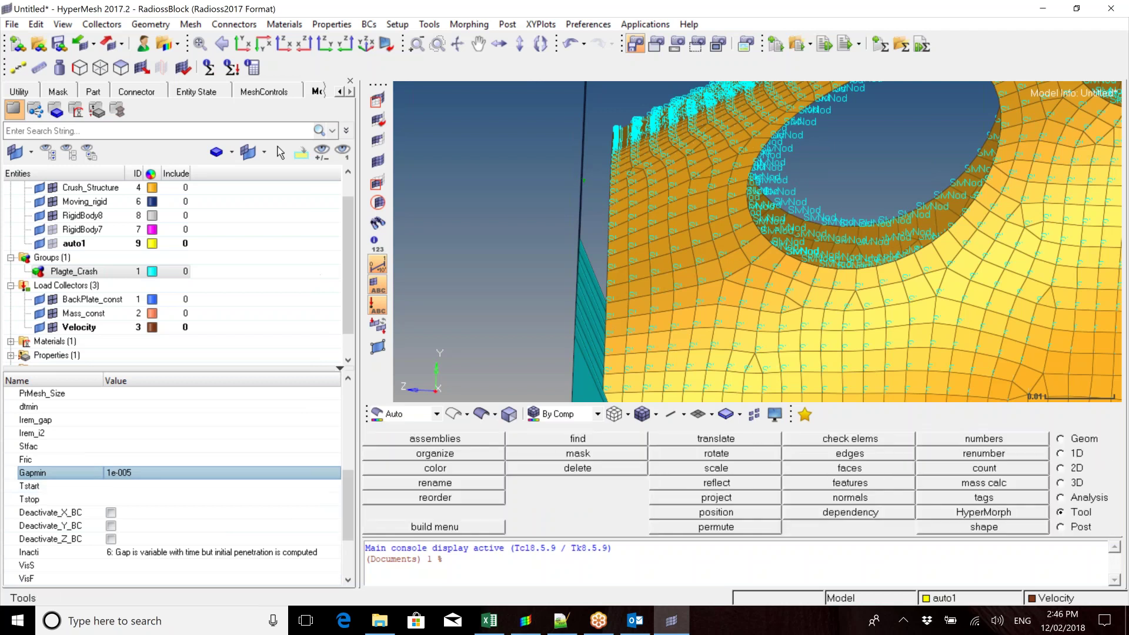
# Assign property1, the P1_SHELL property, to the Moving_rigid component as its Prop_Id
pyautogui.scroll(5, 348, 494)
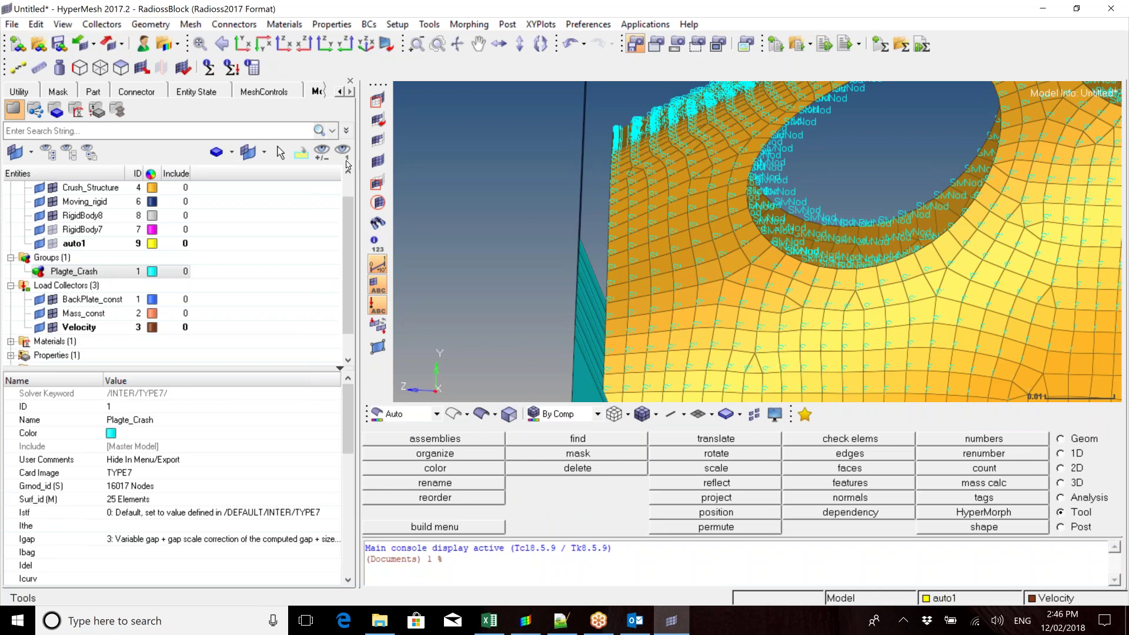
pyautogui.scroll(1, 348, 235)
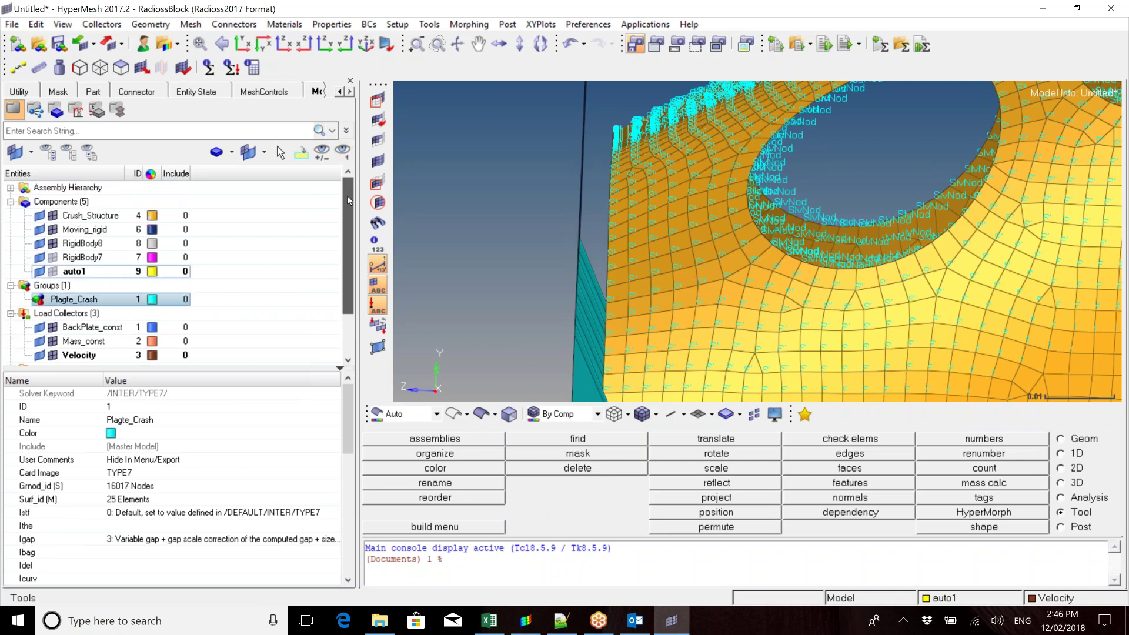
pyautogui.click(11, 202)
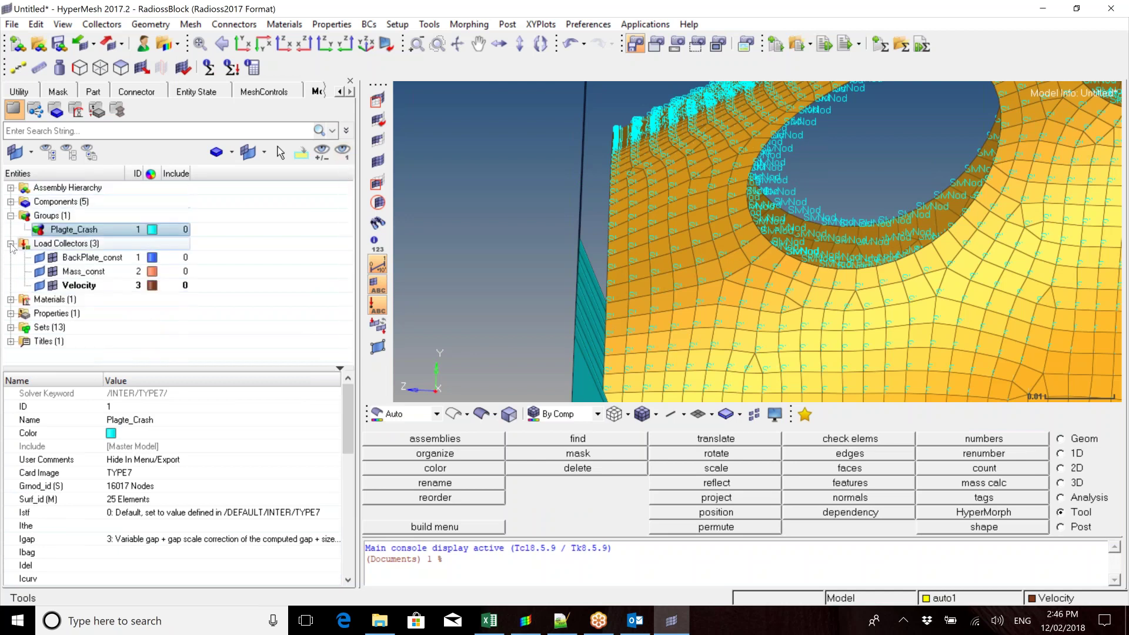
pyautogui.click(10, 201)
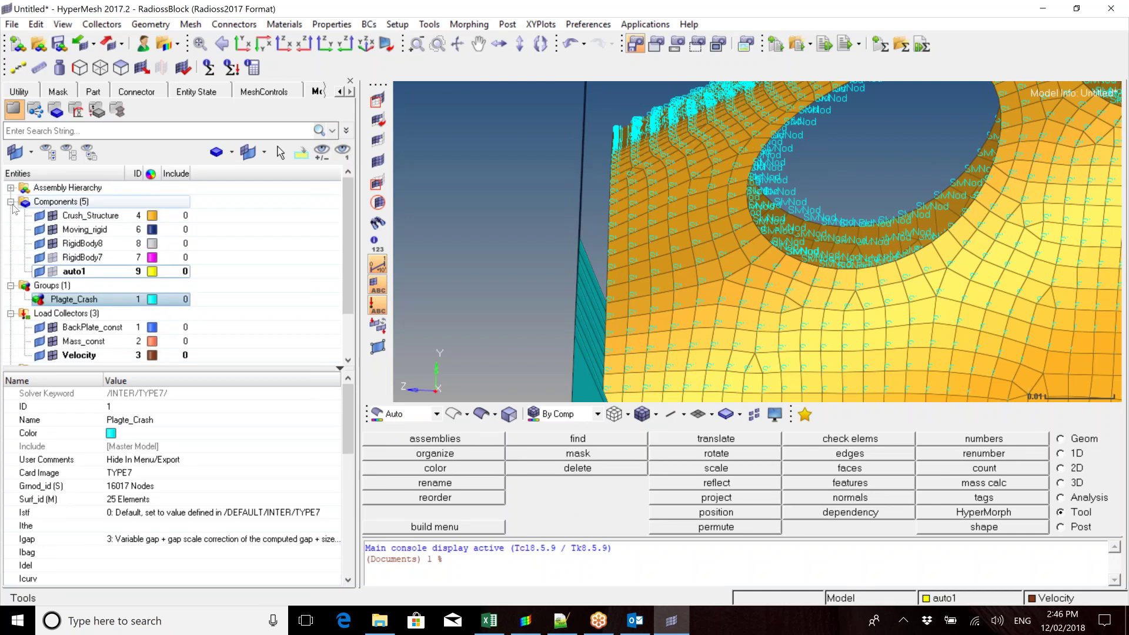
pyautogui.click(75, 230)
pyautogui.click(59, 513)
pyautogui.click(170, 491)
pyautogui.click(202, 510)
pyautogui.click(77, 428)
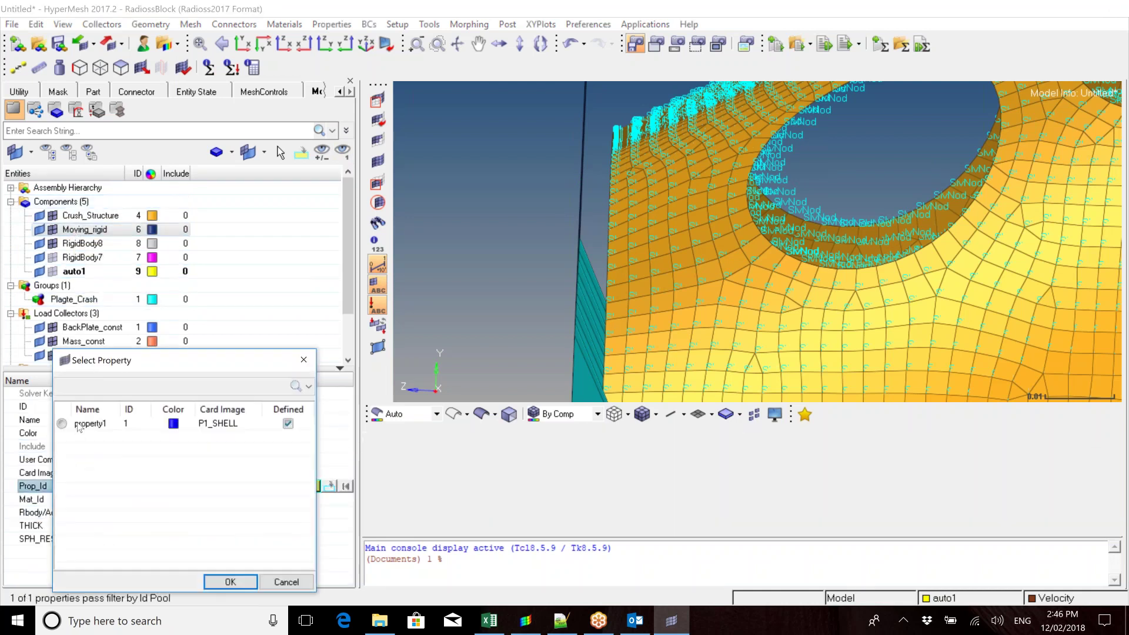
pyautogui.click(229, 582)
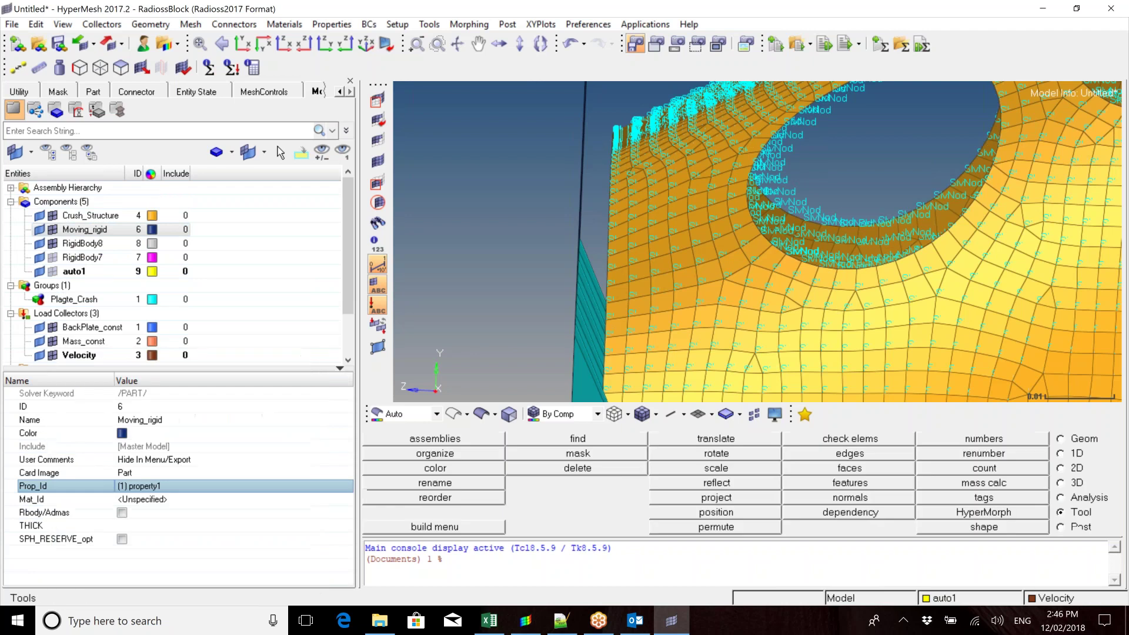
# Assign the Aluminium material to the Moving_rigid component as its Mat_Id and check its THICK field against the Crush_Structure component
pyautogui.click(182, 500)
pyautogui.click(189, 500)
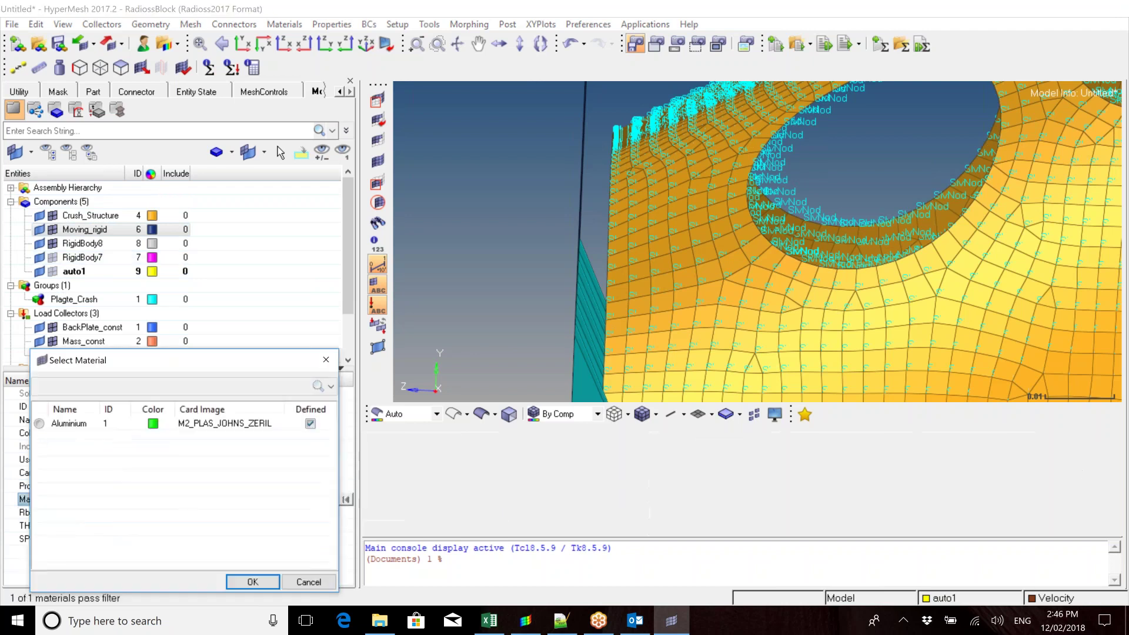
pyautogui.click(248, 582)
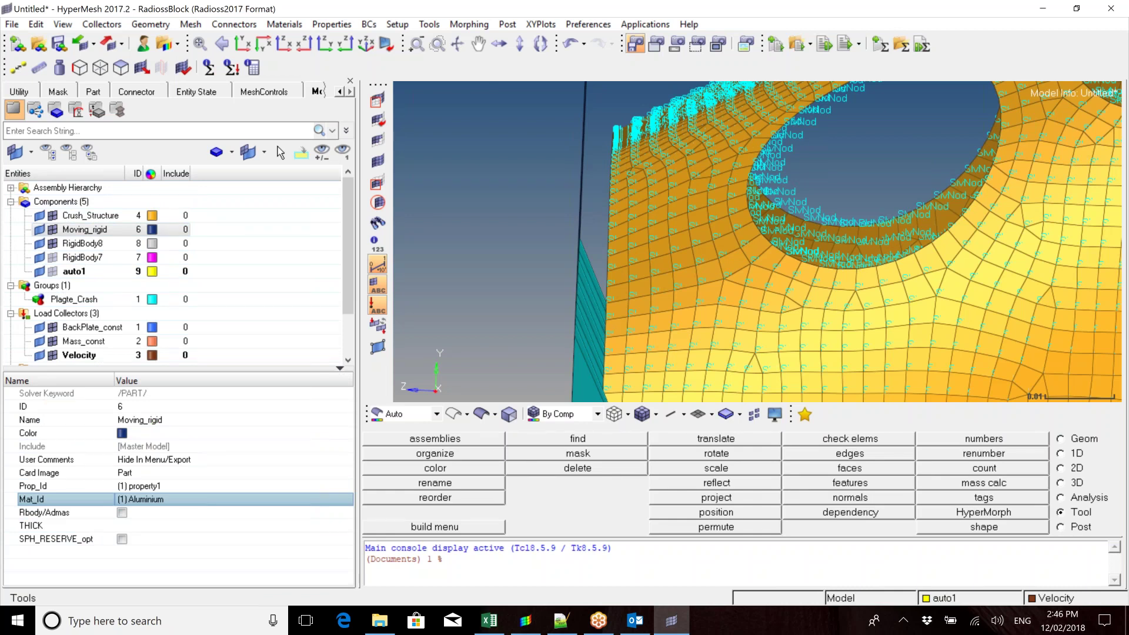
pyautogui.click(124, 526)
pyautogui.click(112, 216)
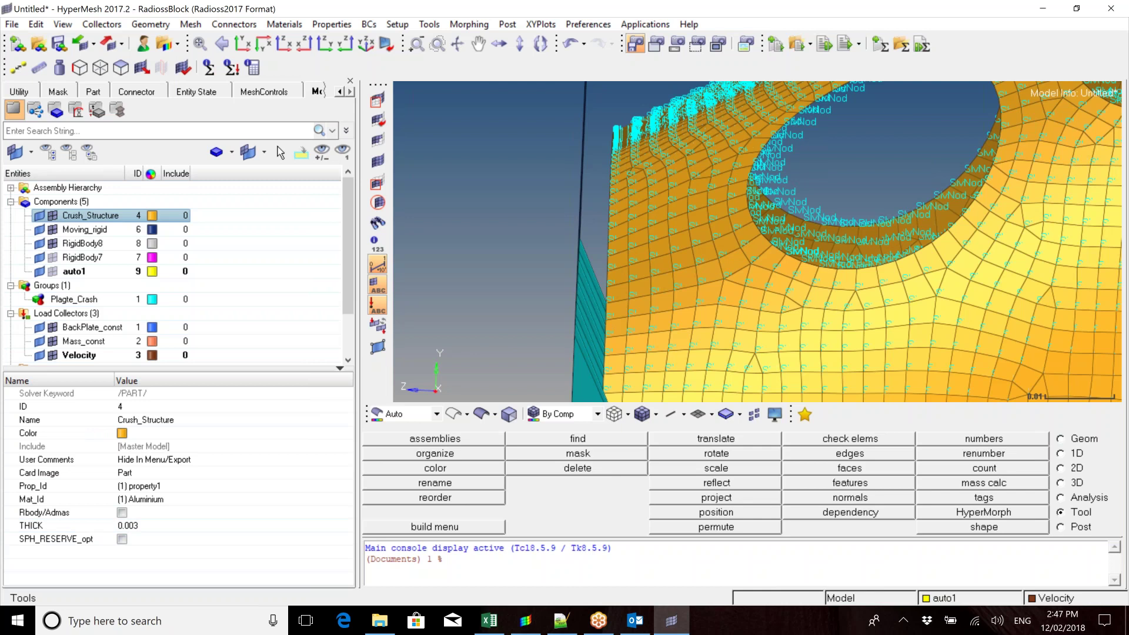
# Collapse the Load Collectors, Components and Groups folders in the model tree
pyautogui.moveTo(347, 260); pyautogui.dragTo(344, 308)
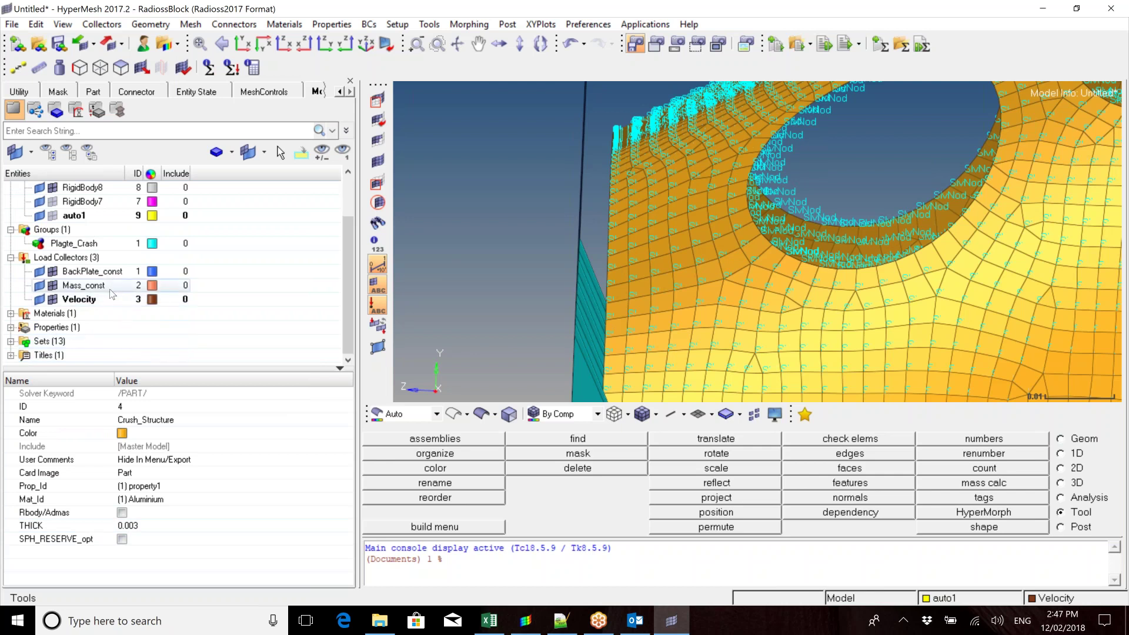
pyautogui.click(10, 257)
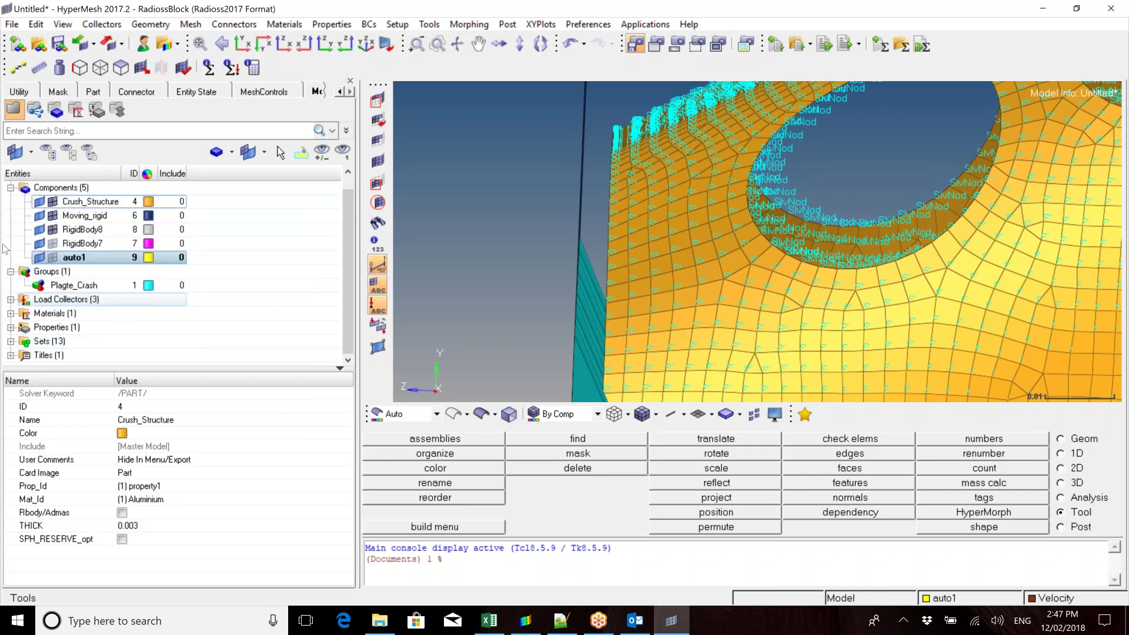
pyautogui.click(10, 187)
pyautogui.click(10, 215)
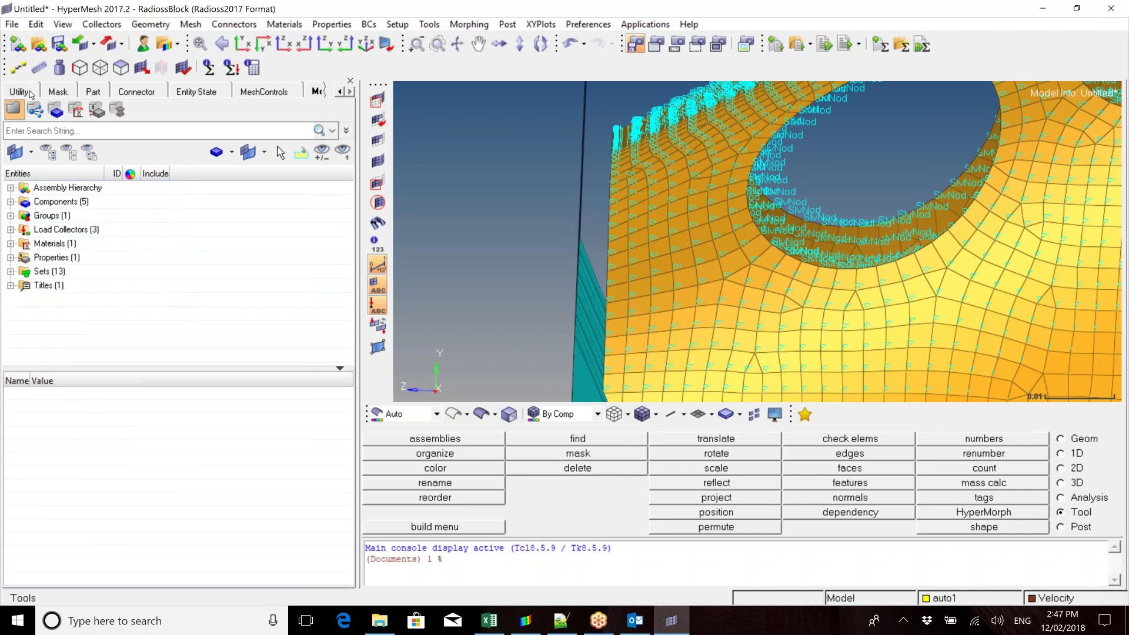
pyautogui.click(30, 93)
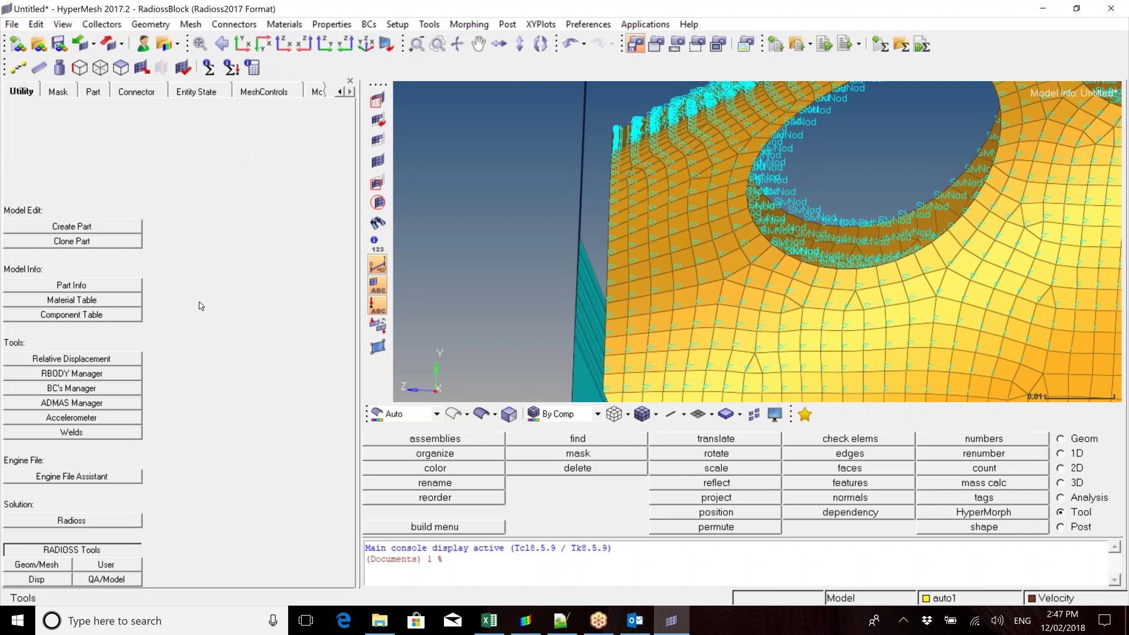
pyautogui.click(1060, 497)
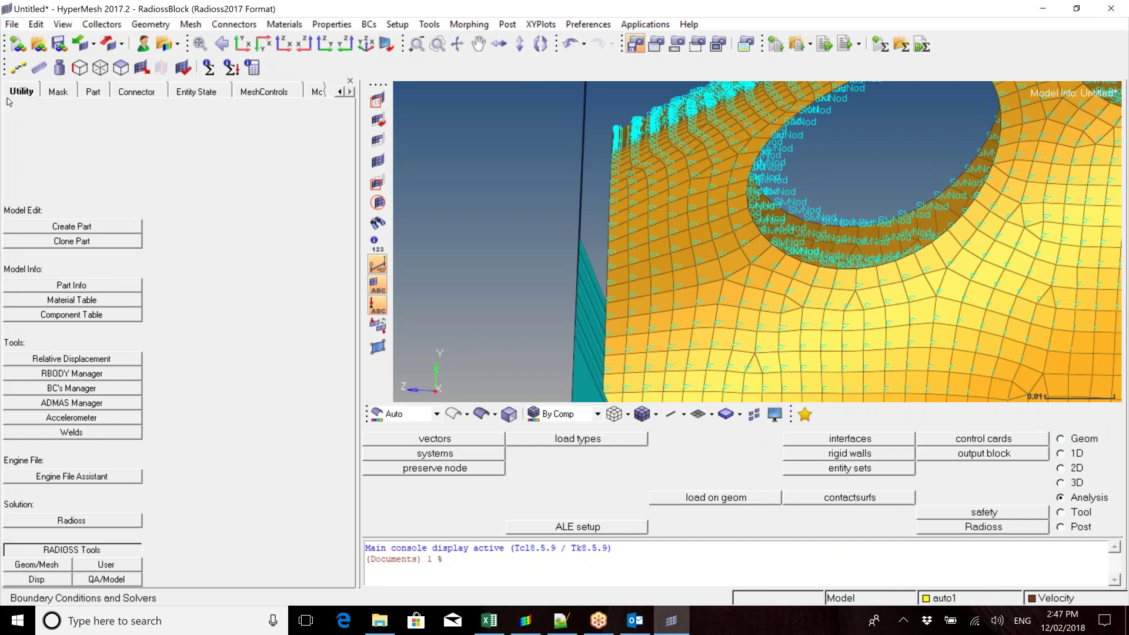
pyautogui.click(117, 477)
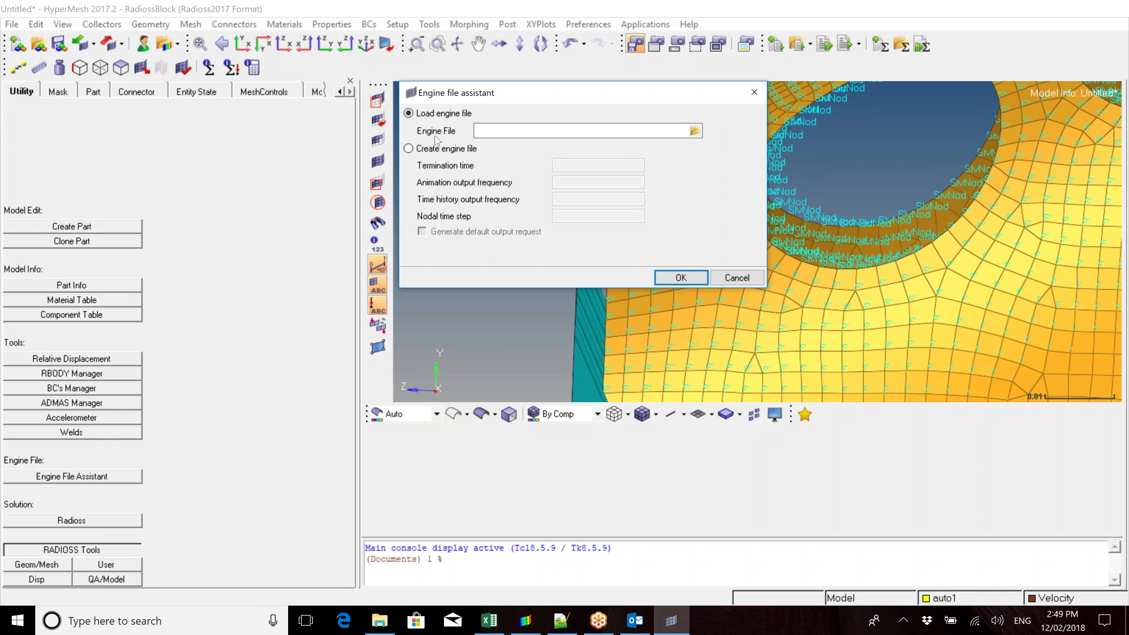
pyautogui.click(409, 149)
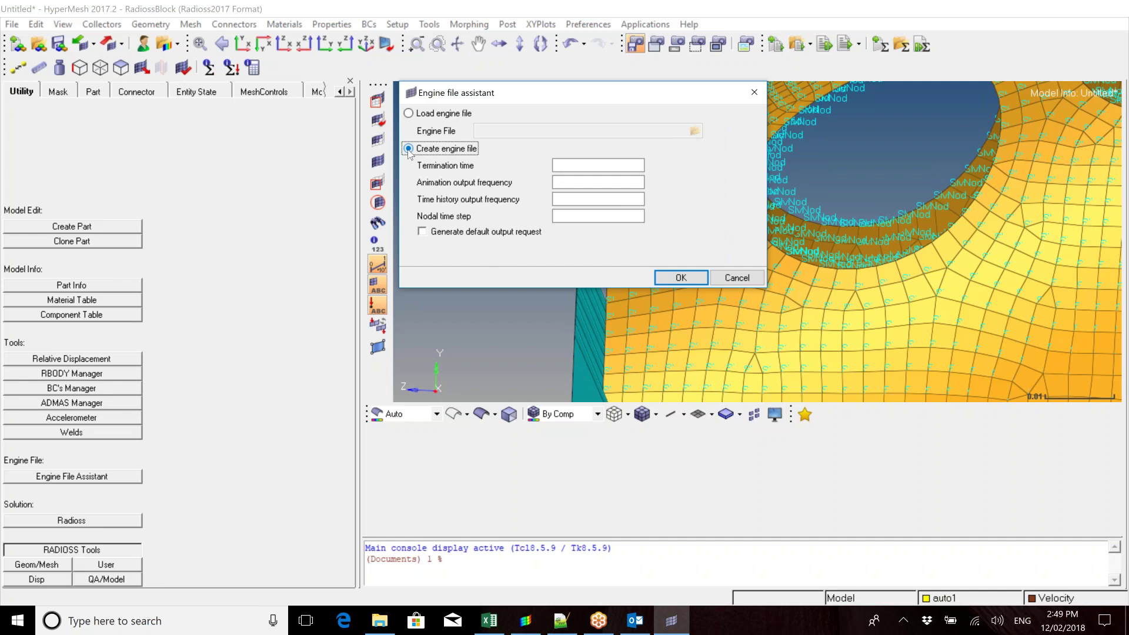
pyautogui.click(629, 167)
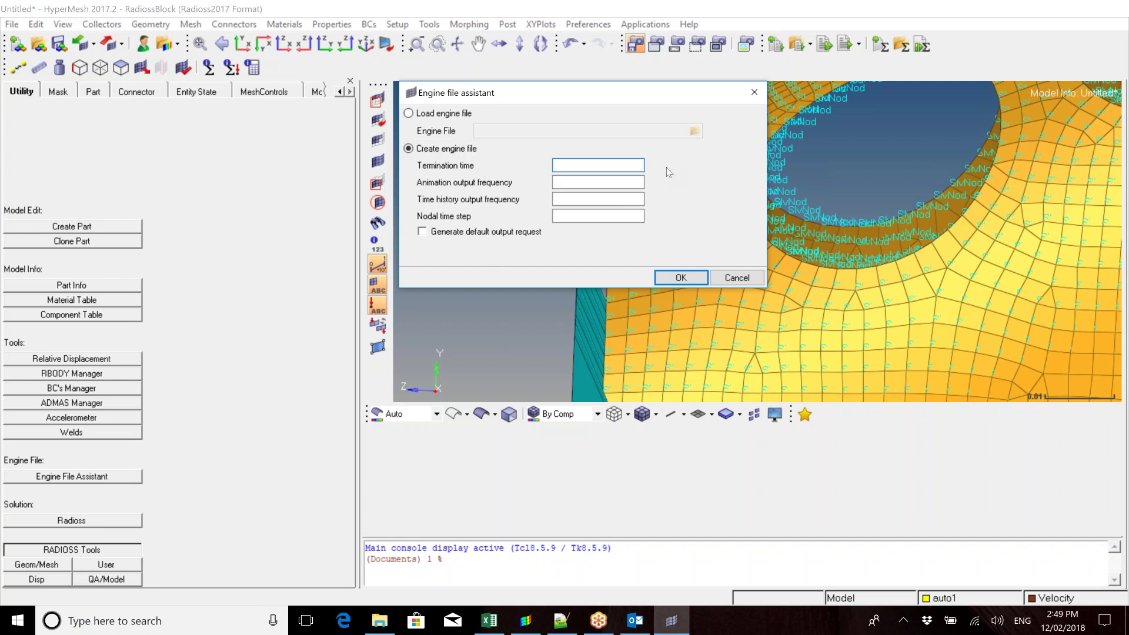
pyautogui.write('0.04')
pyautogui.press('Tab')
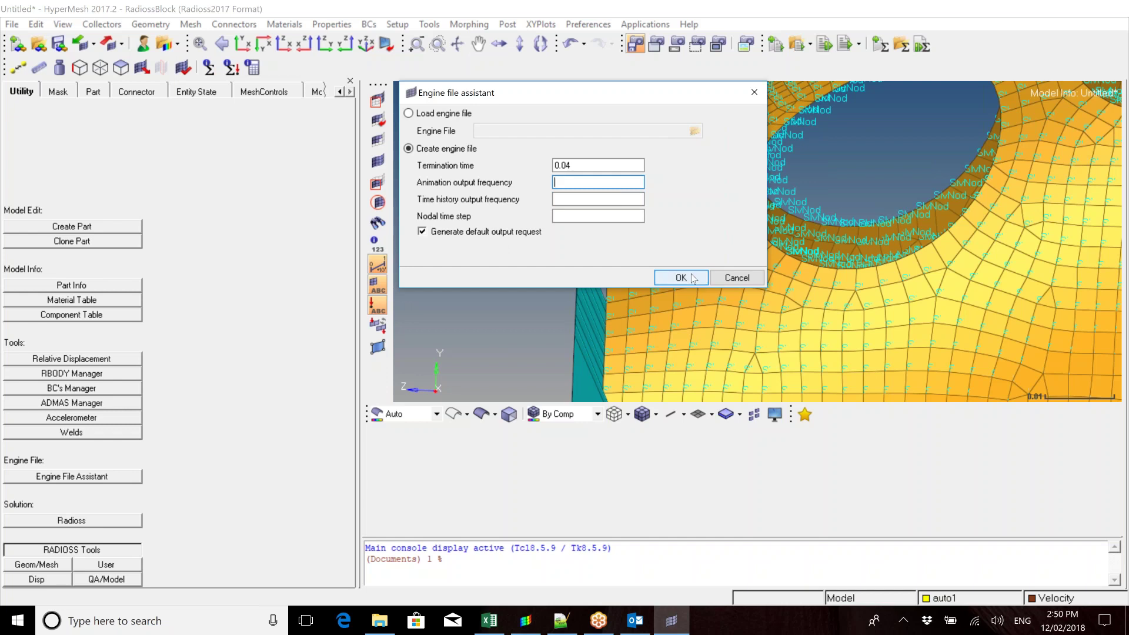
pyautogui.click(725, 279)
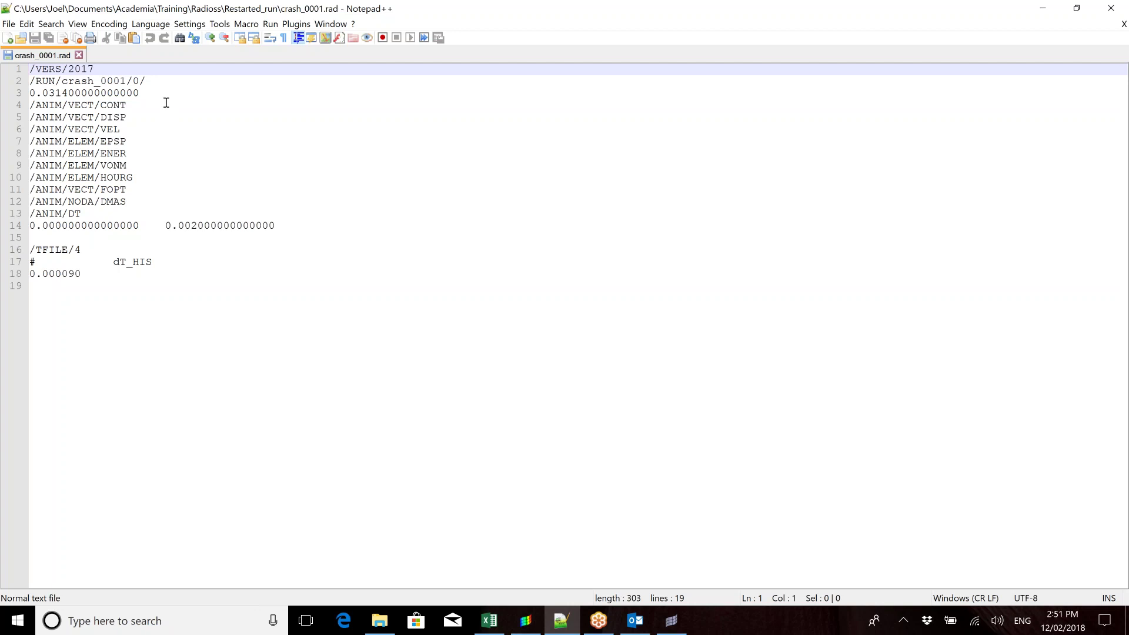
# In Notepad++, set the run's termination time in the engine file crash_0001.rad to 0.04
pyautogui.click(66, 92)
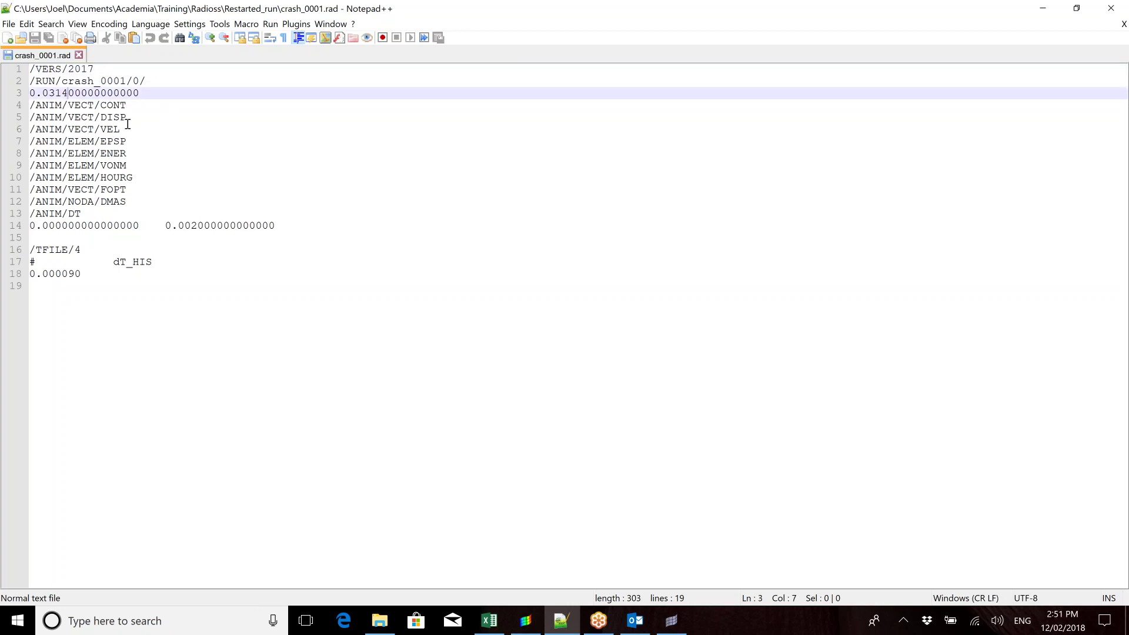
pyautogui.press('BackSpace')
pyautogui.press('BackSpace')
pyautogui.press('BackSpace')
pyautogui.write('4')
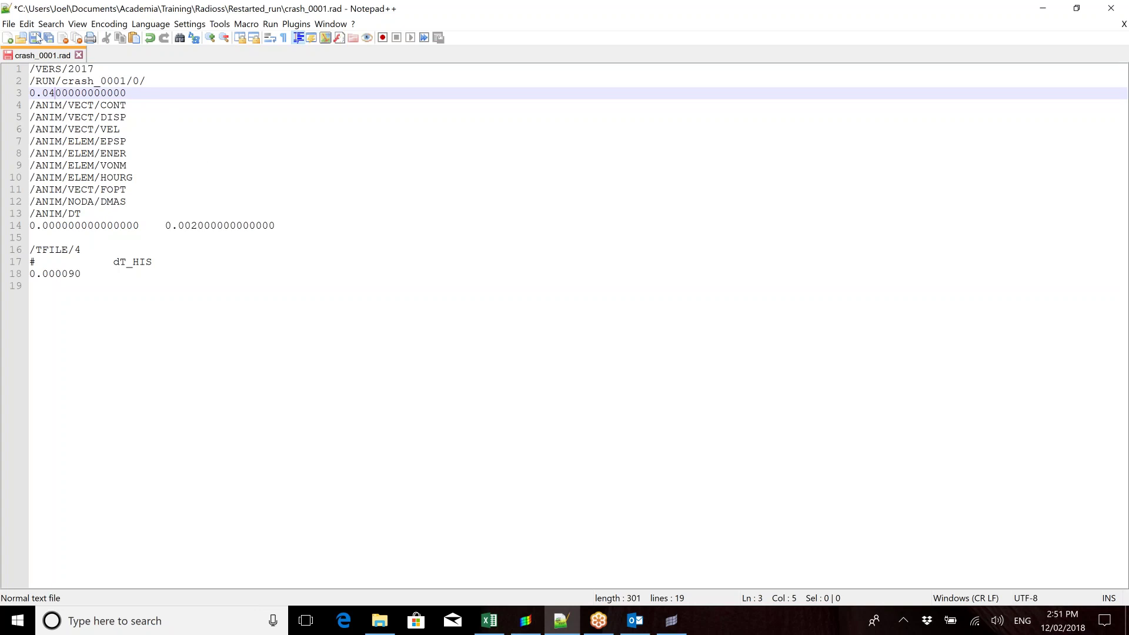
pyautogui.click(174, 320)
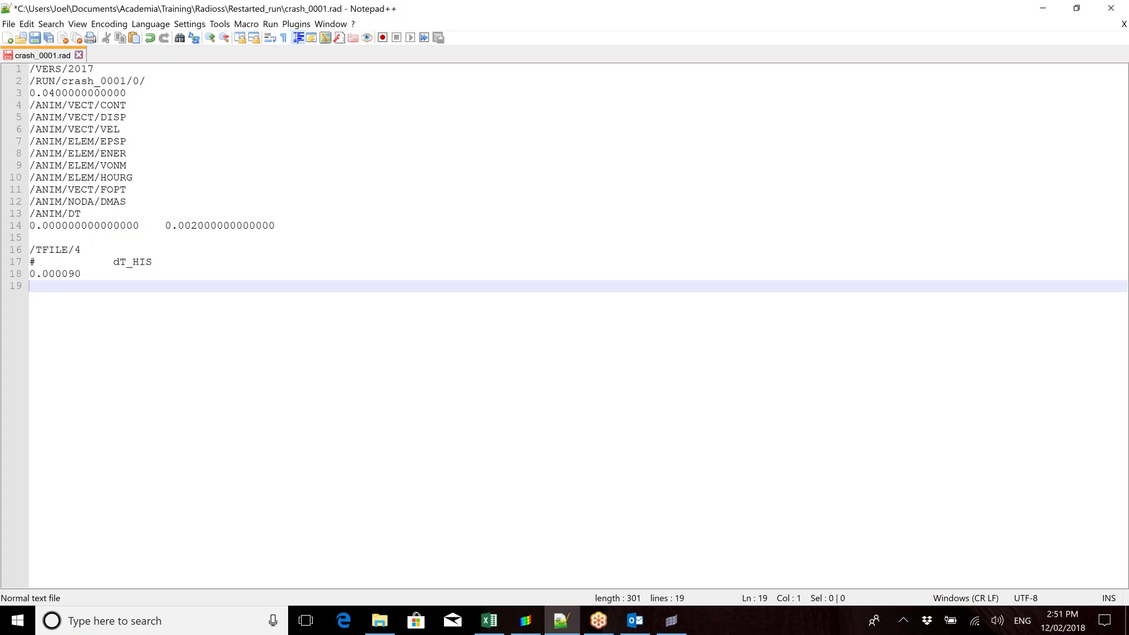
# Switch to File Explorer and examine the starter, engine, restart, animation and time-history files in the Restarted_run folder
pyautogui.click(387, 624)
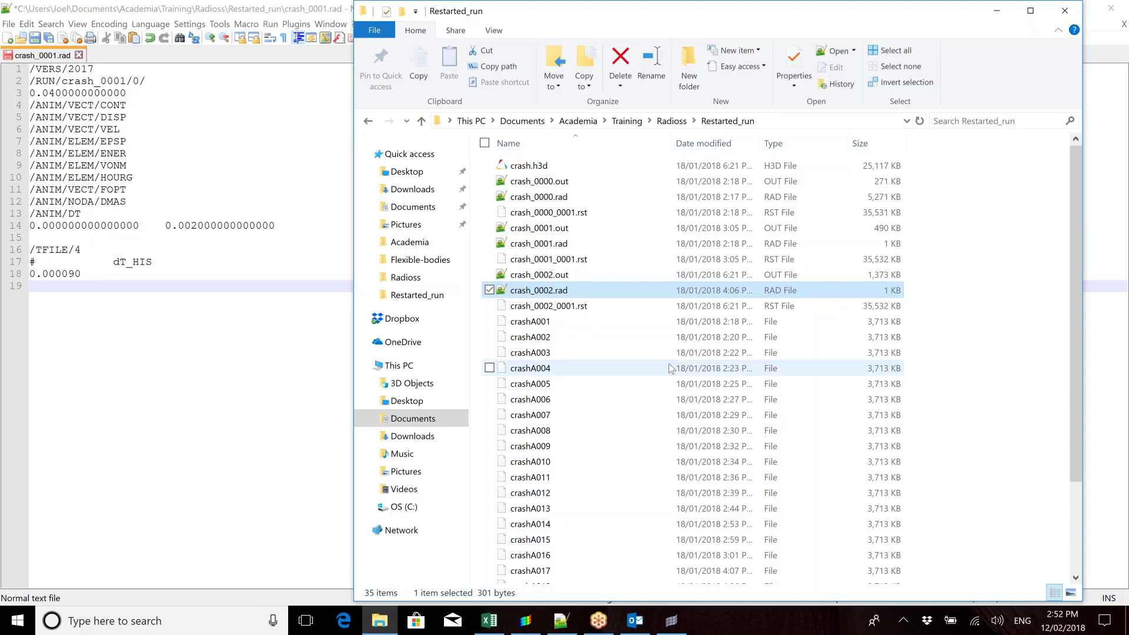
pyautogui.scroll(-2, 668, 366)
pyautogui.scroll(2, 612, 312)
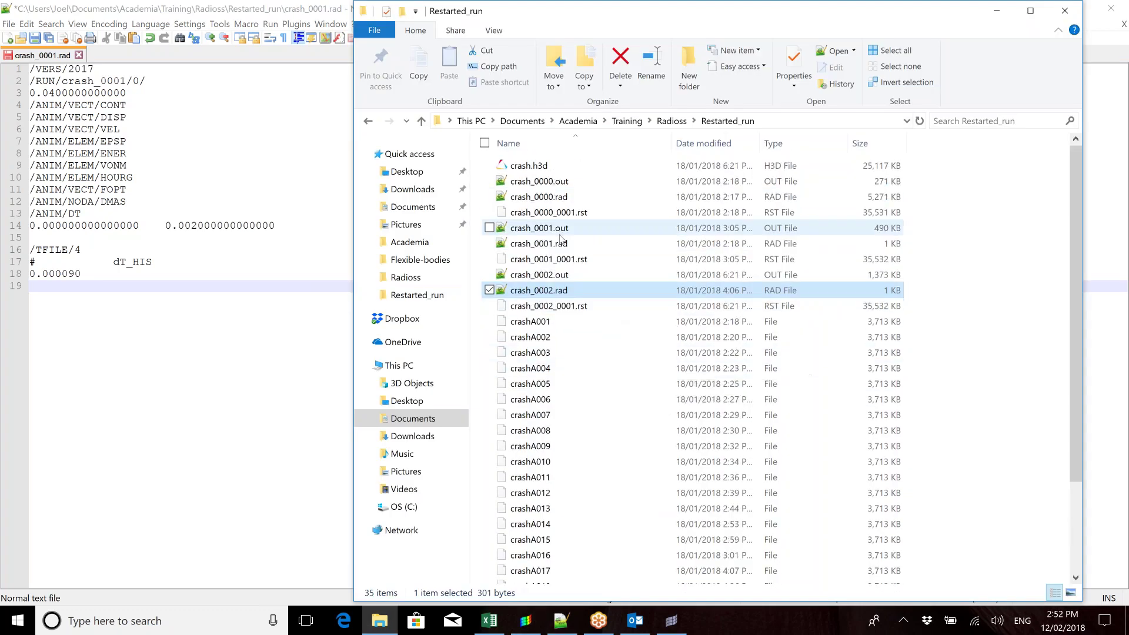
pyautogui.click(568, 197)
pyautogui.click(575, 244)
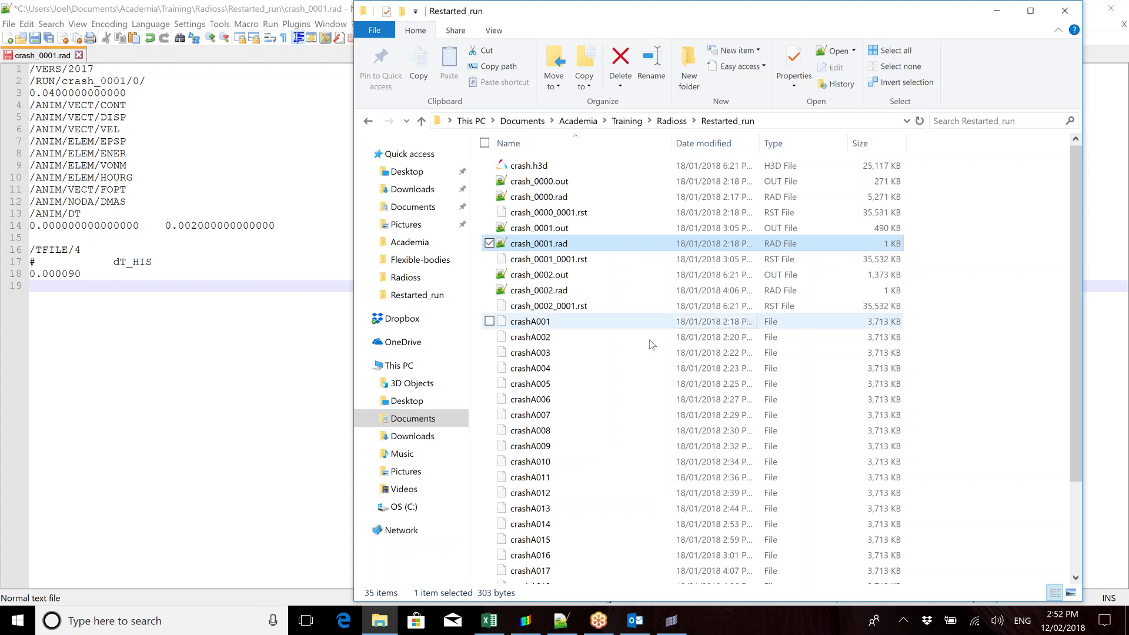
pyautogui.scroll(-2, 566, 343)
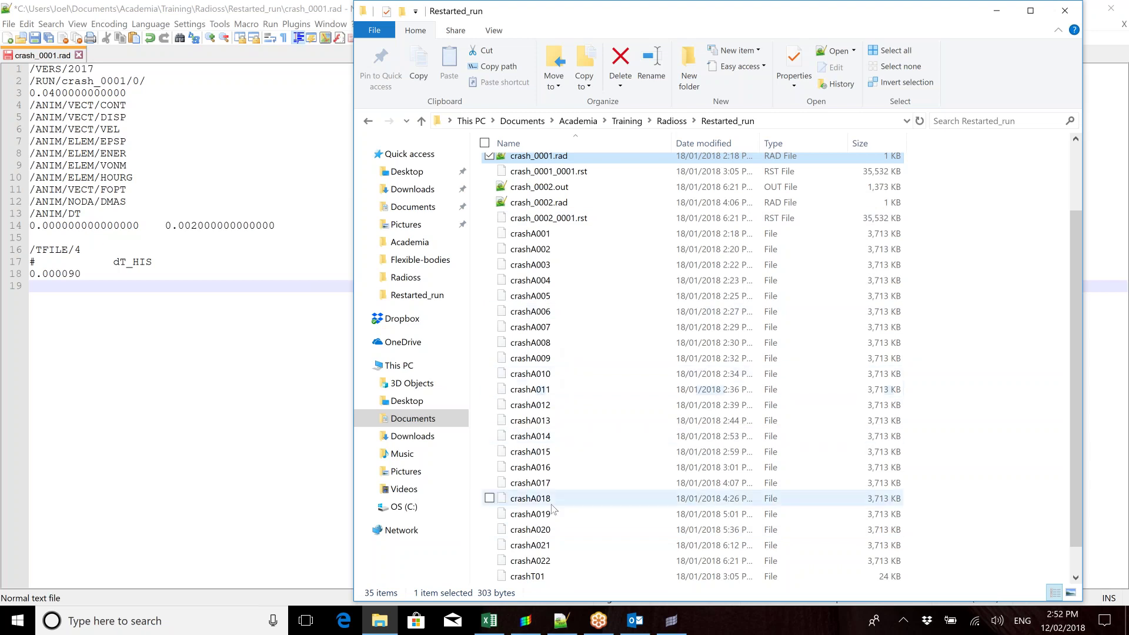
pyautogui.scroll(-1, 547, 529)
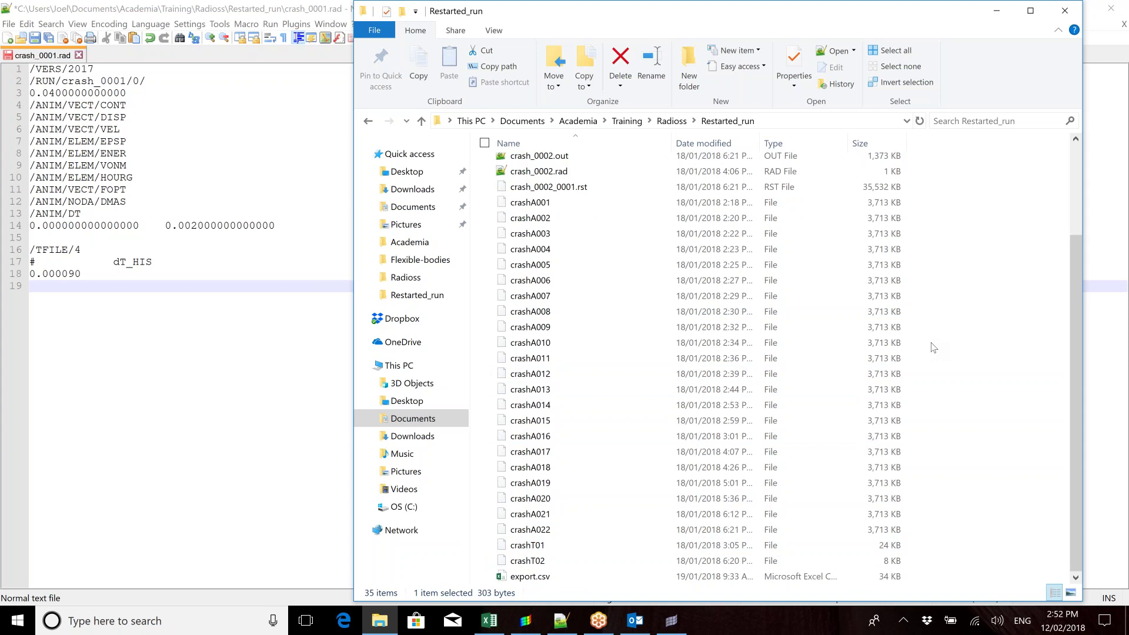
pyautogui.scroll(3, 932, 347)
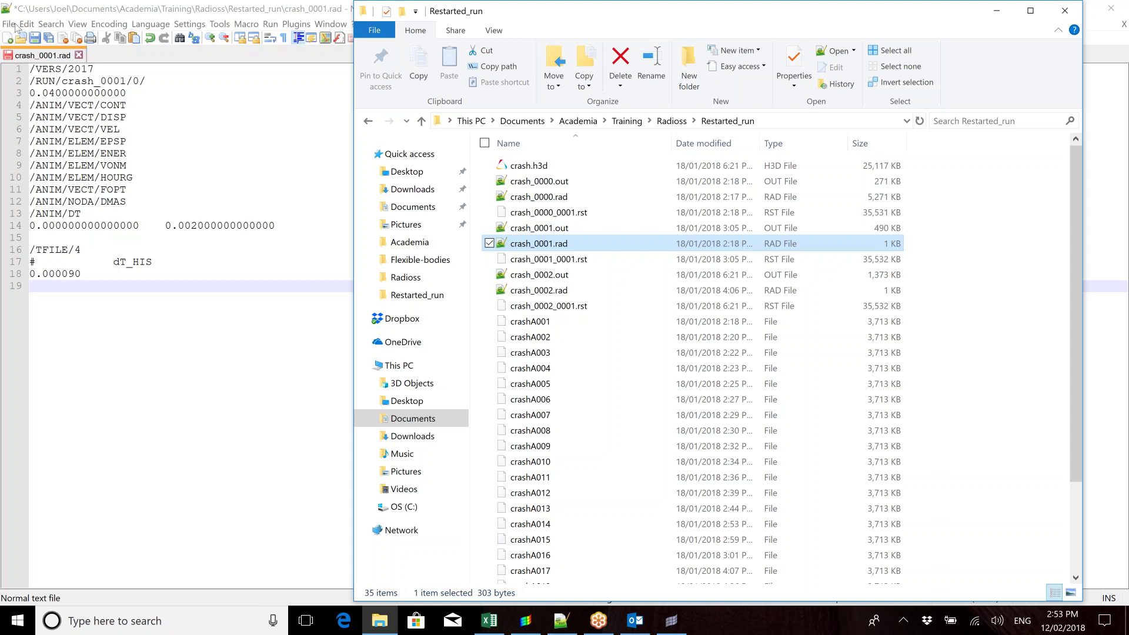
pyautogui.click(519, 292)
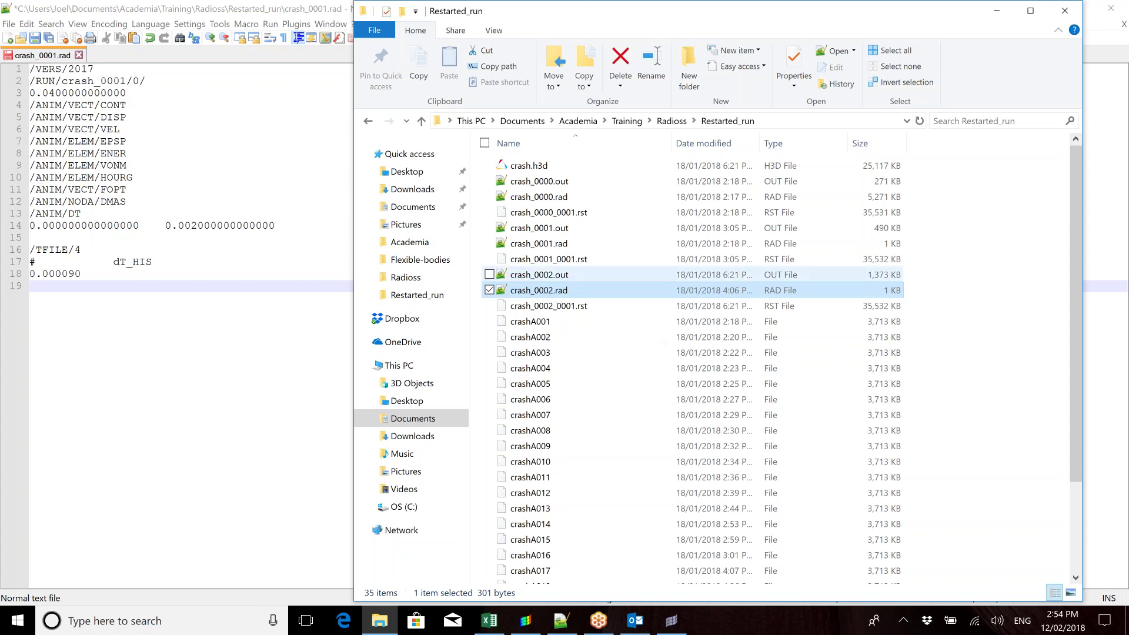
pyautogui.click(213, 622)
pyautogui.write('radioss')
pyautogui.press('Escape')
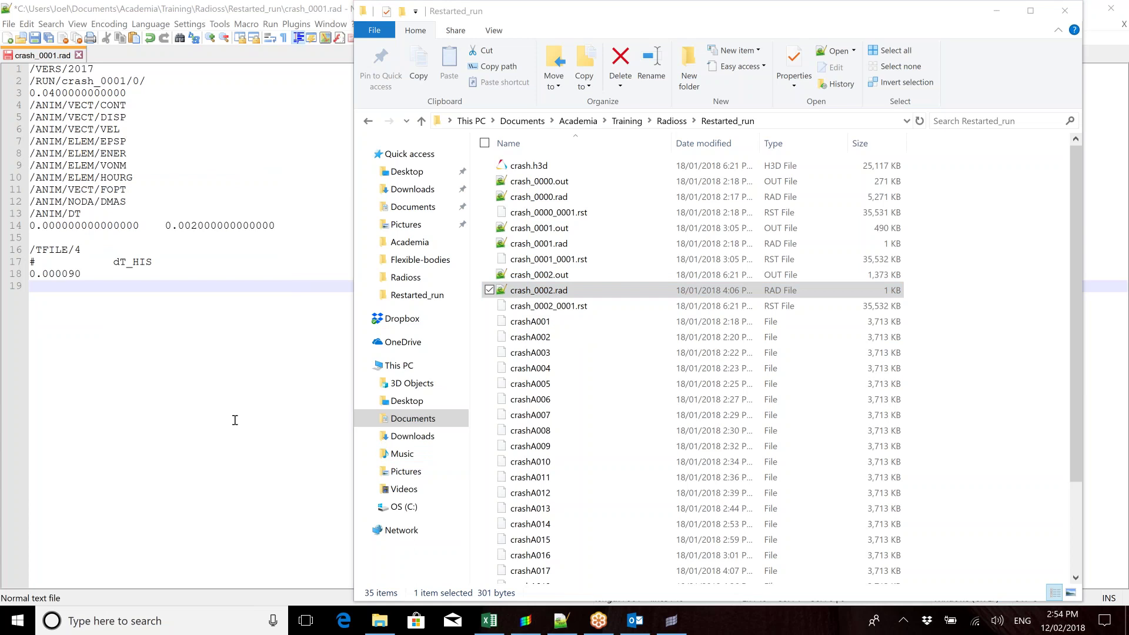
# Launch RADIOSS 2017 and bring the HyperWorks Solver Run Manager to the front
pyautogui.click(200, 622)
pyautogui.write('rad')
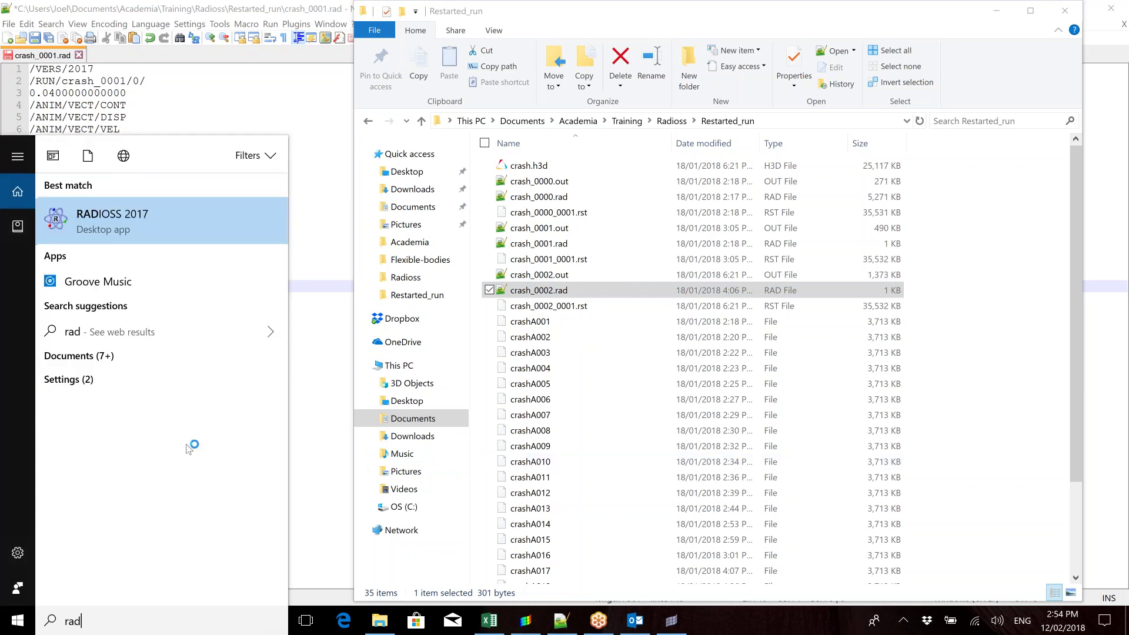
pyautogui.click(141, 223)
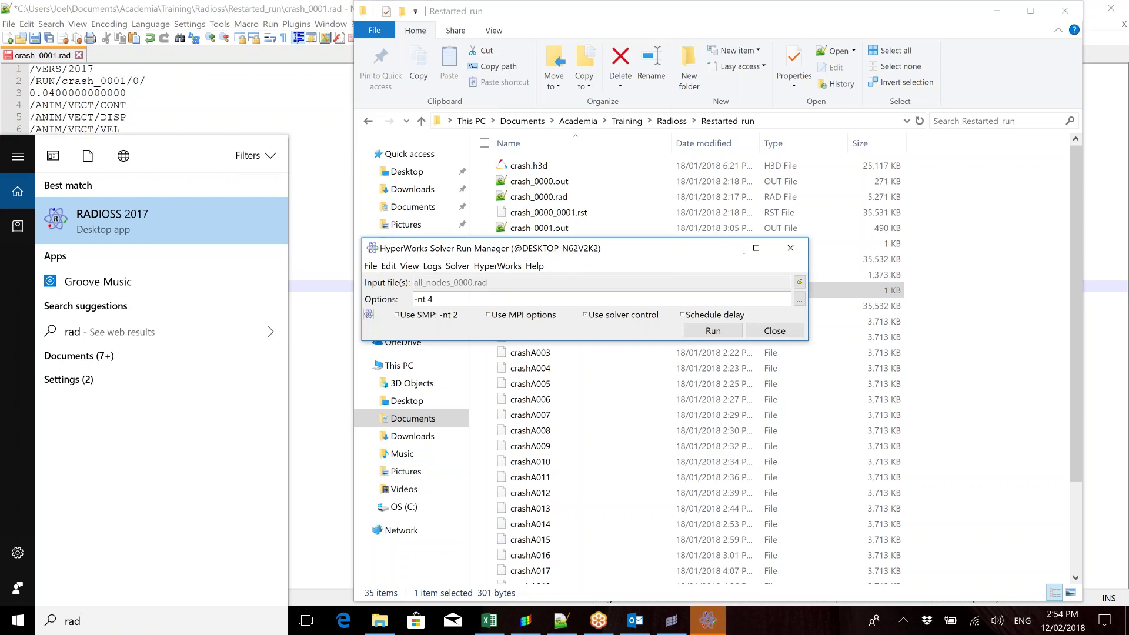
pyautogui.click(307, 141)
pyautogui.click(710, 623)
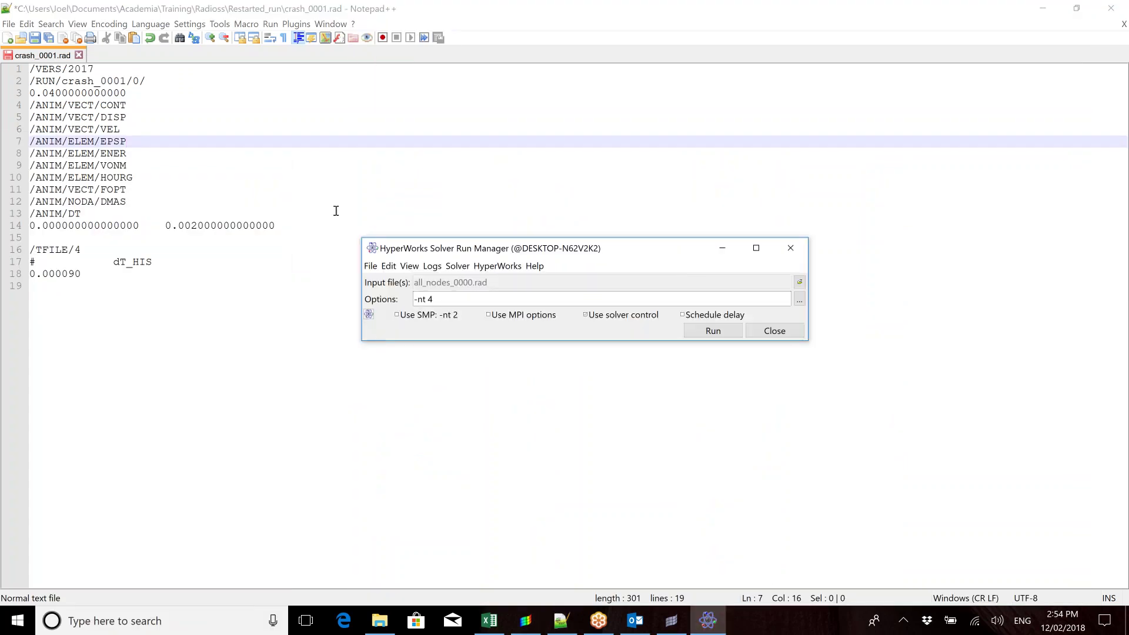
# Choose crash_0001.rad from Documents > Academia > Training > Radioss > Restarted_run as the solver's input file
pyautogui.click(799, 282)
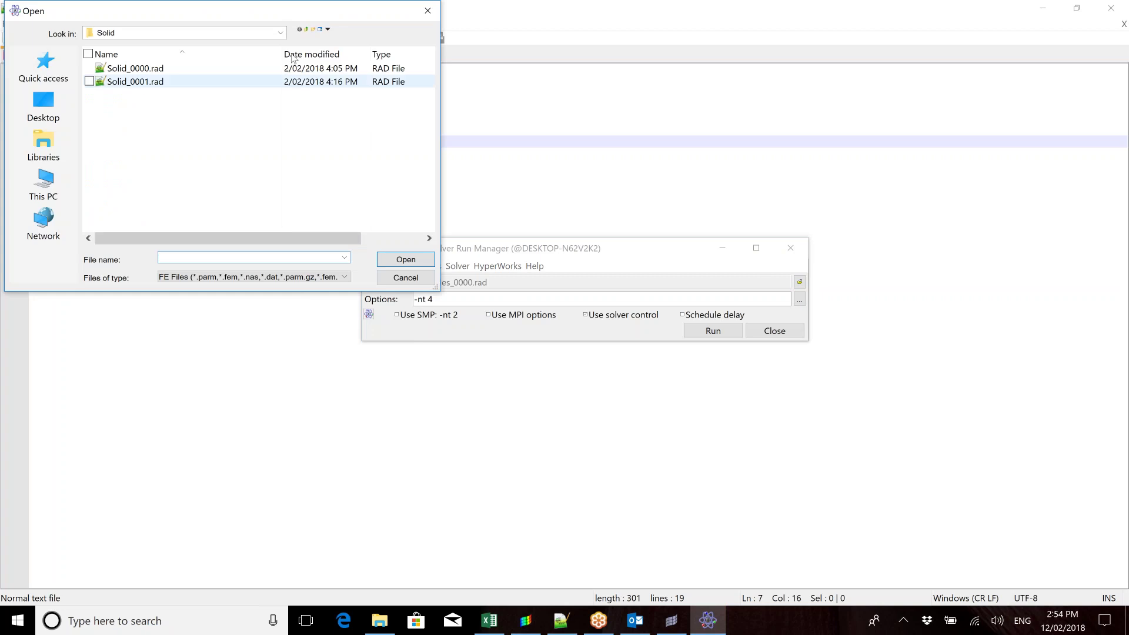
pyautogui.click(306, 29)
pyautogui.click(307, 29)
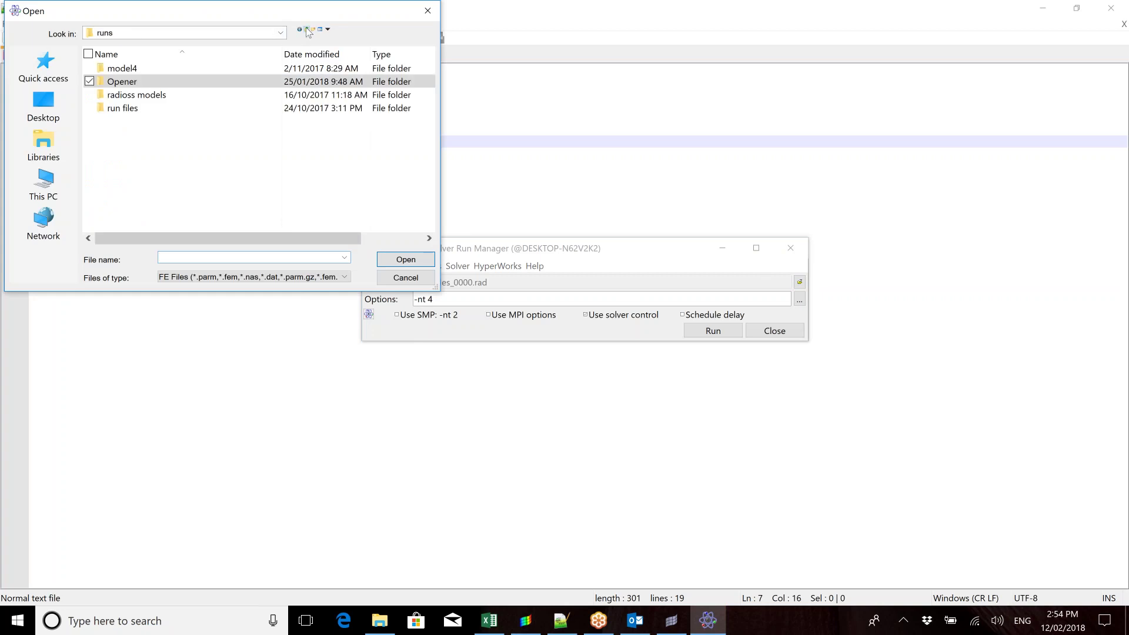
pyautogui.click(306, 29)
pyautogui.click(307, 29)
pyautogui.click(306, 29)
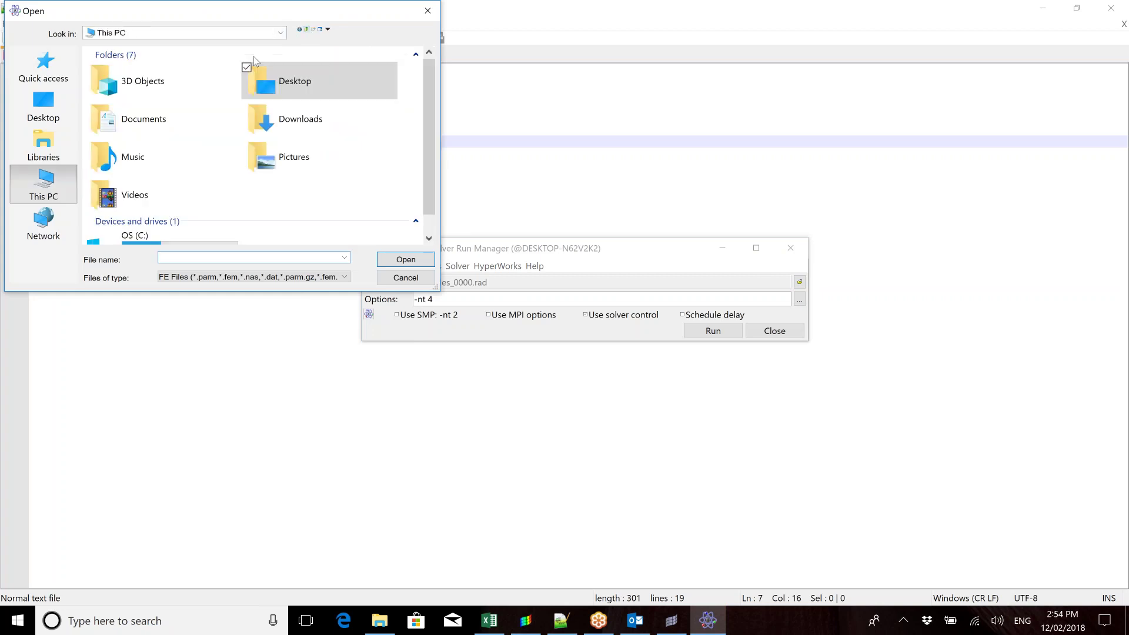
pyautogui.doubleClick(197, 122)
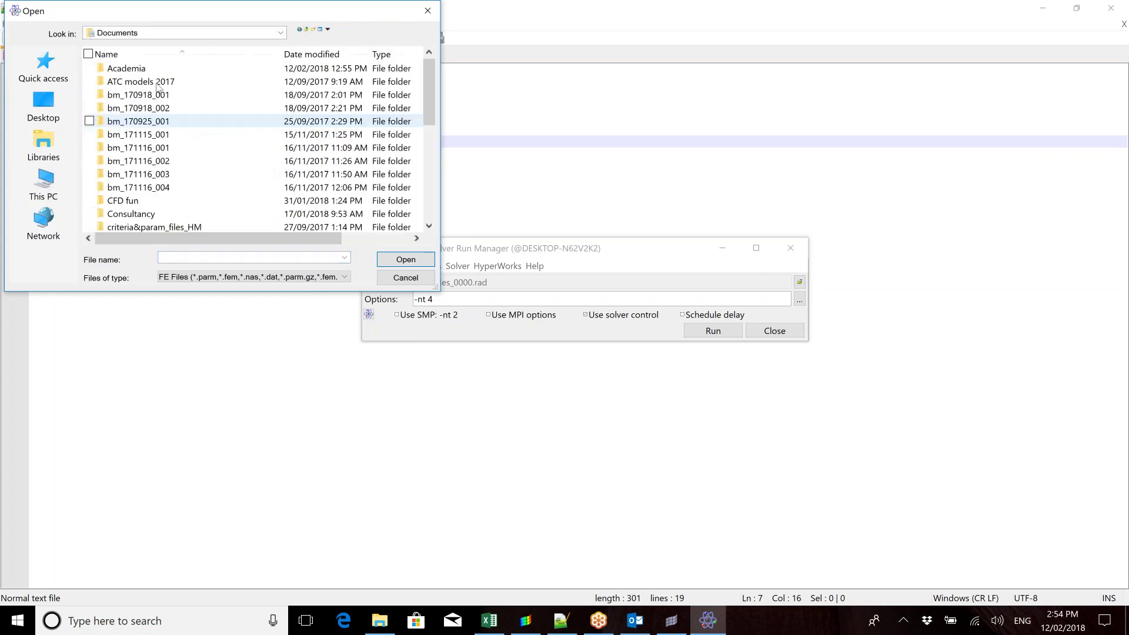
pyautogui.doubleClick(158, 70)
pyautogui.doubleClick(161, 92)
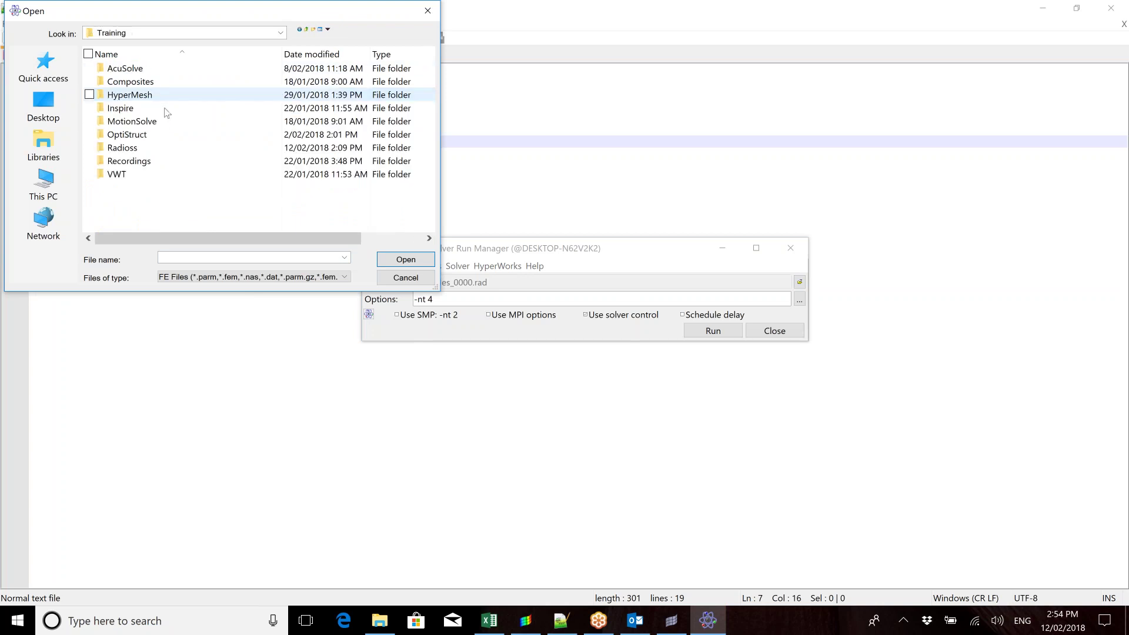
pyautogui.doubleClick(166, 149)
pyautogui.click(159, 71)
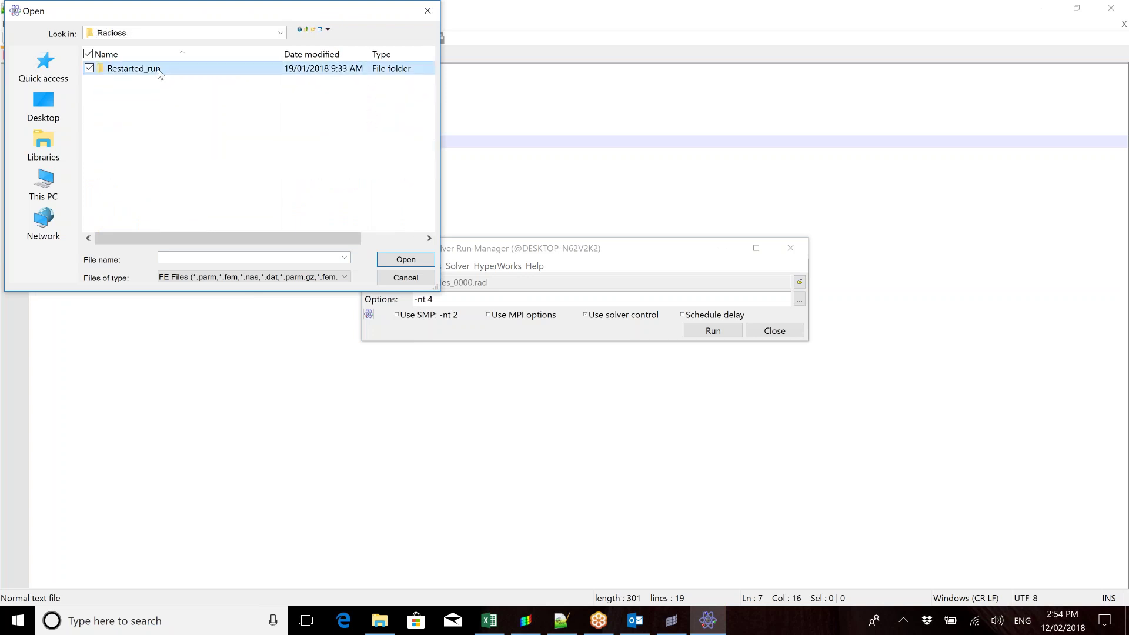
pyautogui.doubleClick(158, 69)
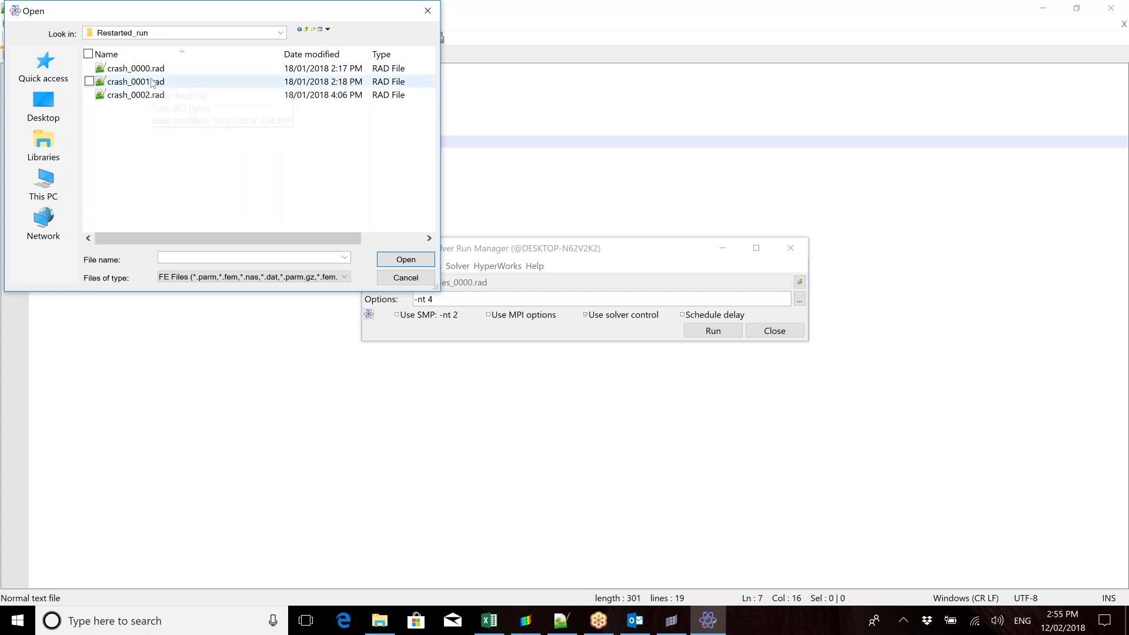
pyautogui.doubleClick(151, 81)
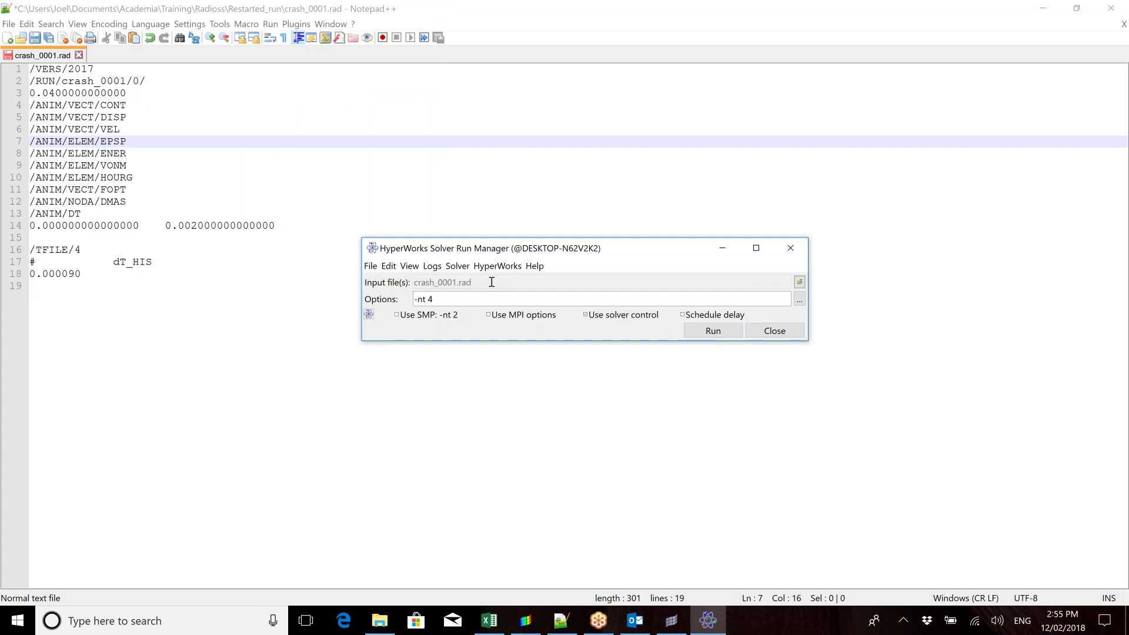
# Close the Solver Run Manager, switch to HyperView and contour the displacement magnitude on the crash model
pyautogui.click(774, 330)
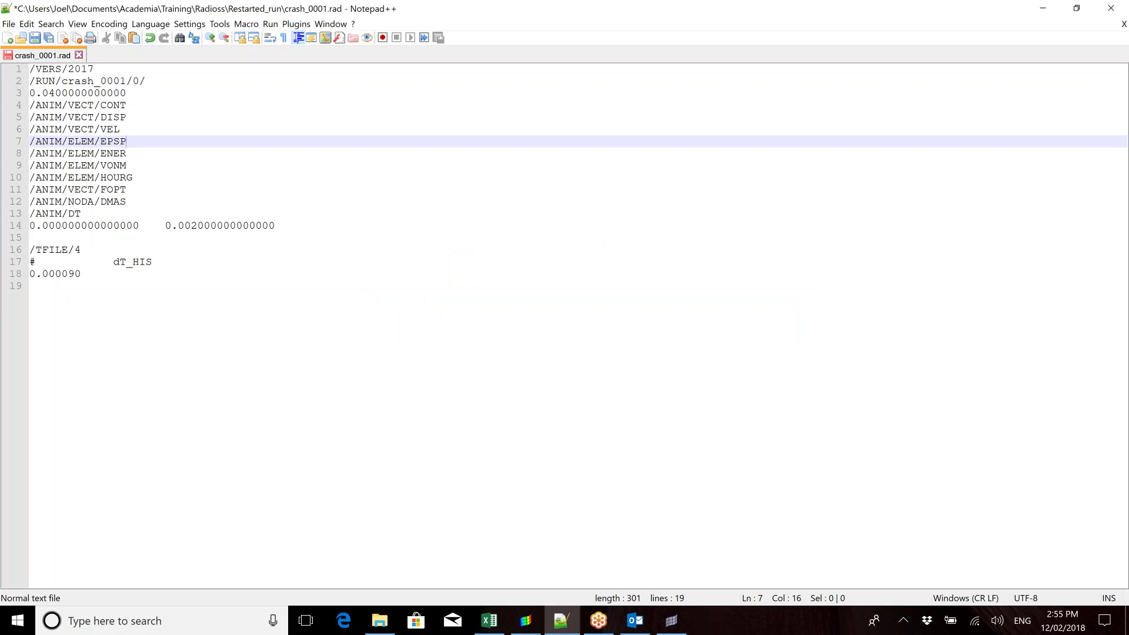
pyautogui.click(532, 627)
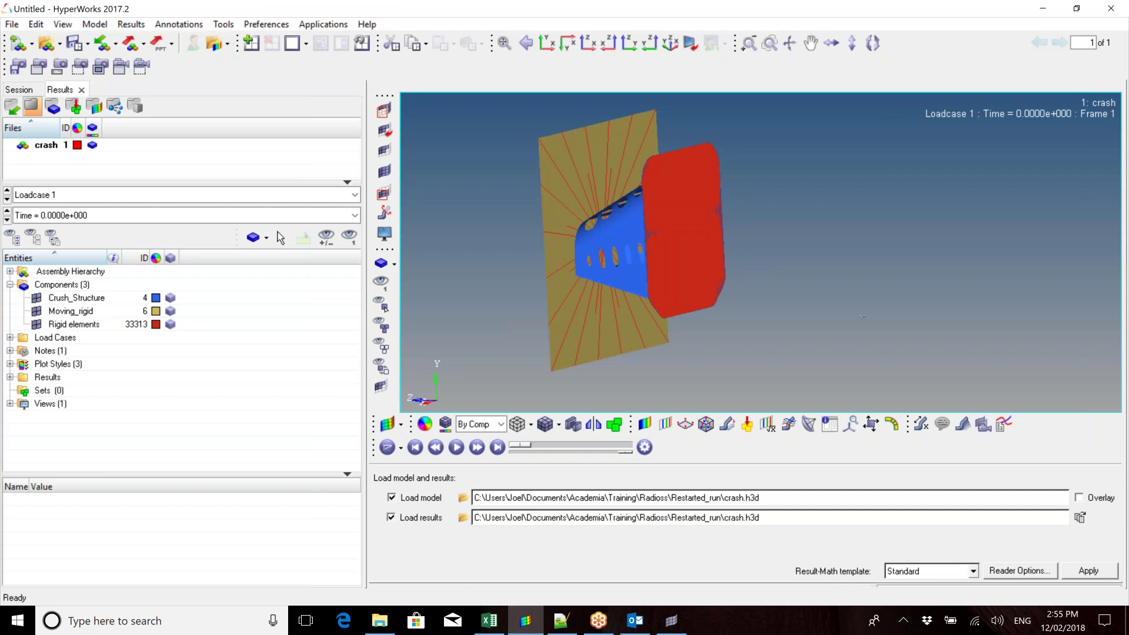
pyautogui.moveTo(707, 269)
pyautogui.keyDown('ctrl'); pyautogui.mouseDown()
pyautogui.moveTo(847, 277)
pyautogui.moveTo(723, 276)
pyautogui.moveTo(749, 169)
pyautogui.moveTo(736, 166)
pyautogui.mouseUp(); pyautogui.keyUp('ctrl')
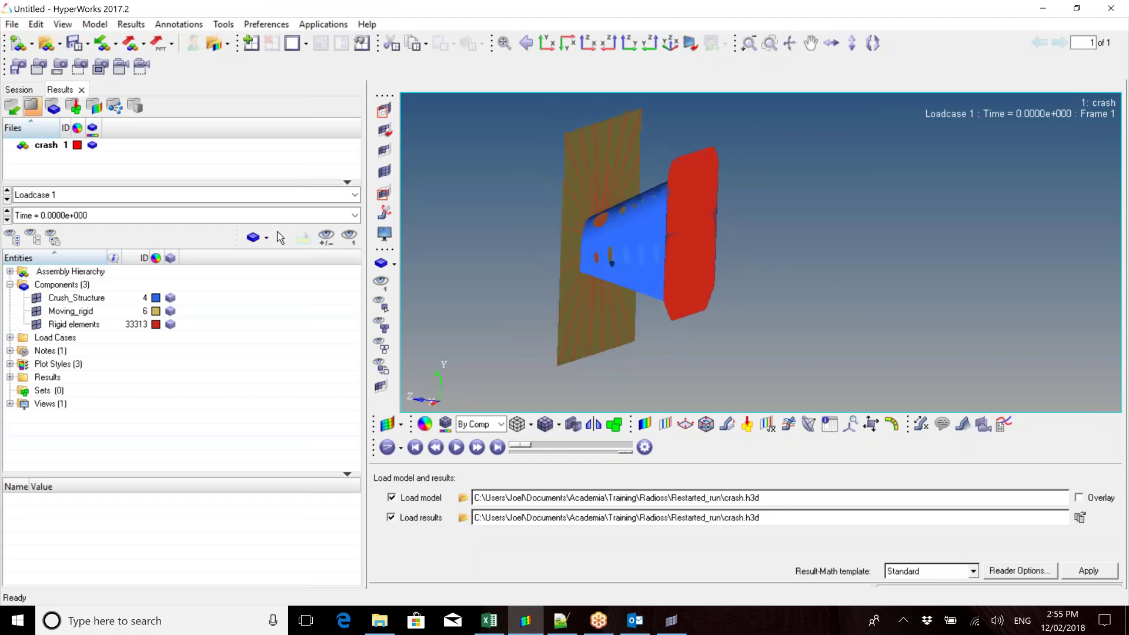
pyautogui.click(646, 424)
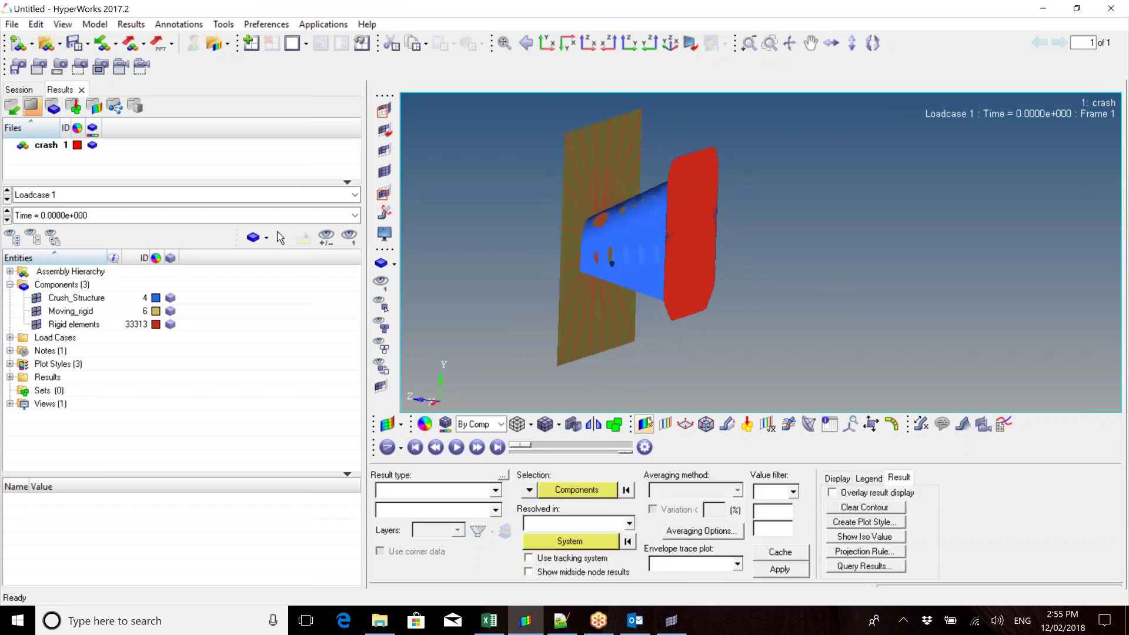
pyautogui.click(796, 574)
pyautogui.keyDown('ctrl'); pyautogui.moveTo(620, 272); pyautogui.dragTo(685, 268); pyautogui.keyUp('ctrl')
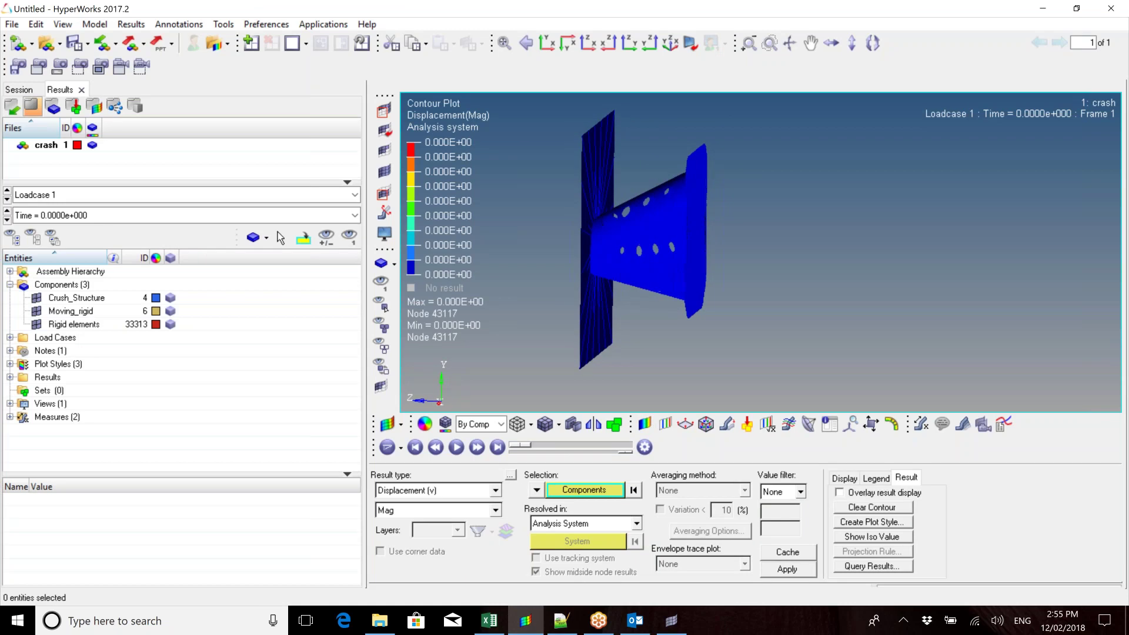
# Set the animation to transient mode and slow the playback speed
pyautogui.click(402, 448)
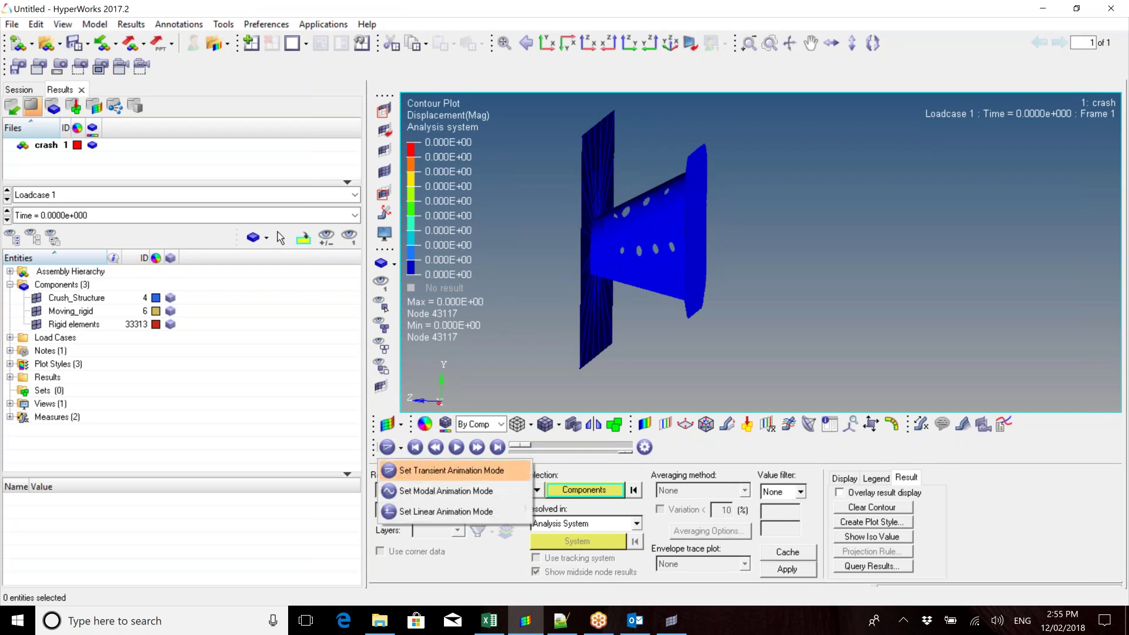
pyautogui.click(411, 469)
pyautogui.click(399, 448)
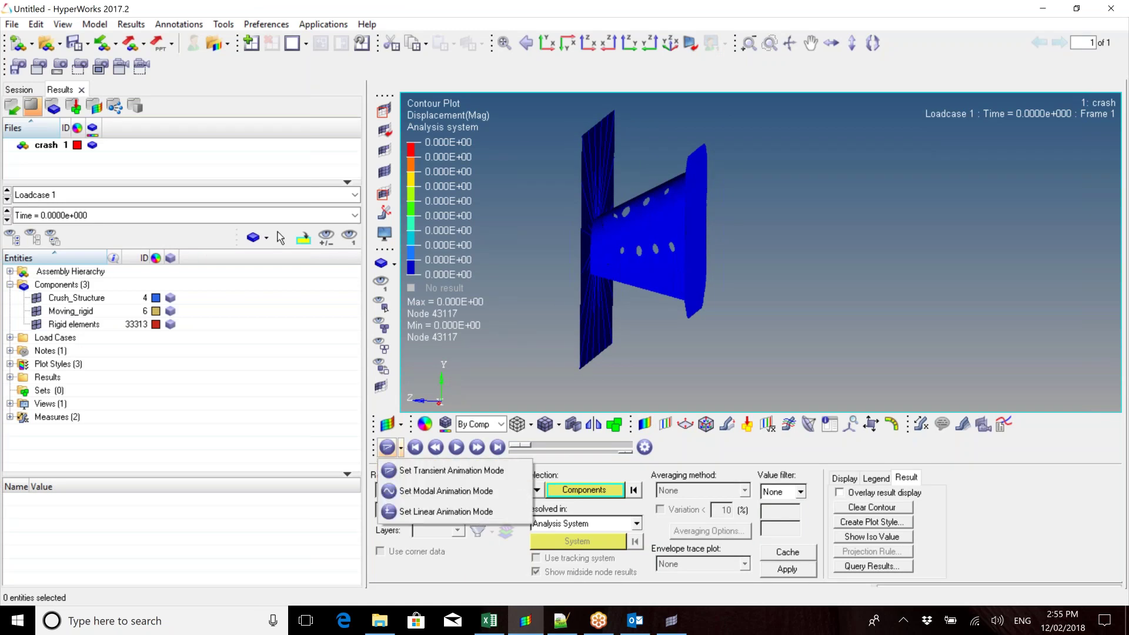
pyautogui.click(432, 470)
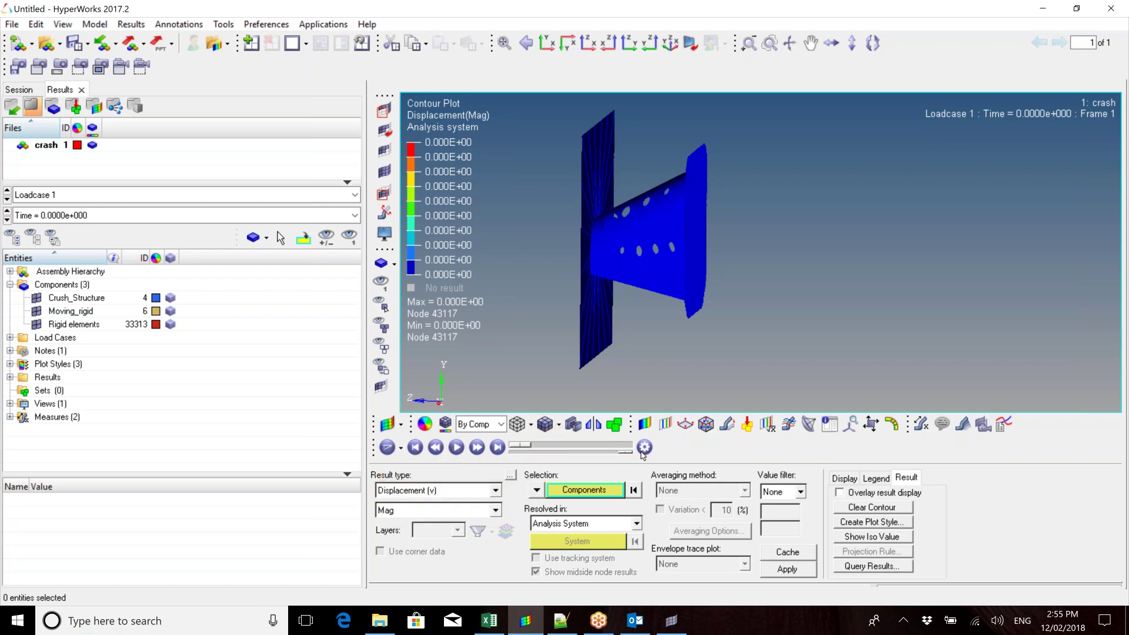
pyautogui.moveTo(626, 456); pyautogui.dragTo(553, 453)
# Play the displacement contour animation, examine the crushing structure from several angles and pause the playback
pyautogui.click(457, 447)
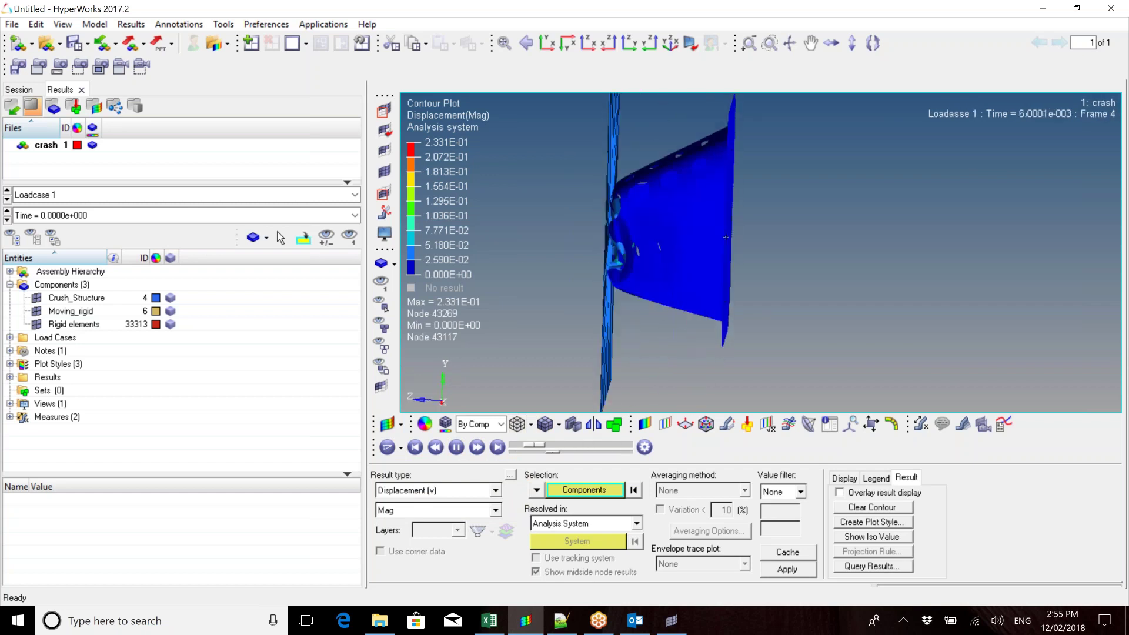
pyautogui.keyDown('ctrl'); pyautogui.moveTo(726, 237); pyautogui.dragTo(764, 227); pyautogui.keyUp('ctrl')
pyautogui.keyDown('ctrl'); pyautogui.moveTo(694, 241); pyautogui.dragTo(535, 247); pyautogui.keyUp('ctrl')
pyautogui.keyDown('ctrl'); pyautogui.moveTo(729, 230); pyautogui.dragTo(719, 186); pyautogui.keyUp('ctrl')
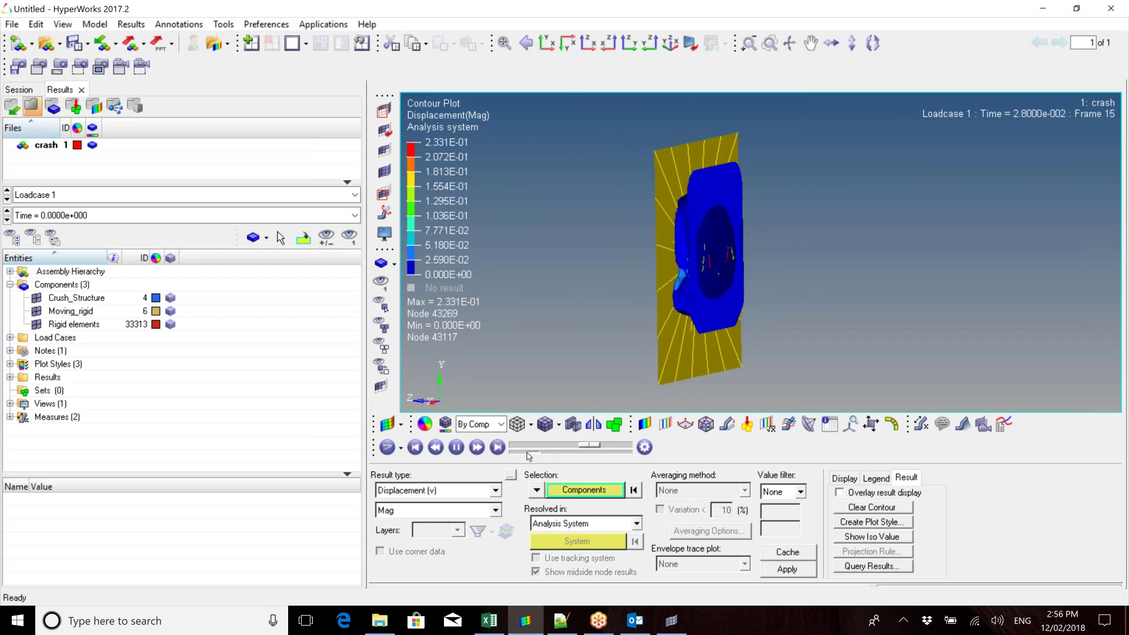
pyautogui.click(457, 447)
# Change the contour result type to Velocity (v) with the Mag component and apply it to the model
pyautogui.click(496, 490)
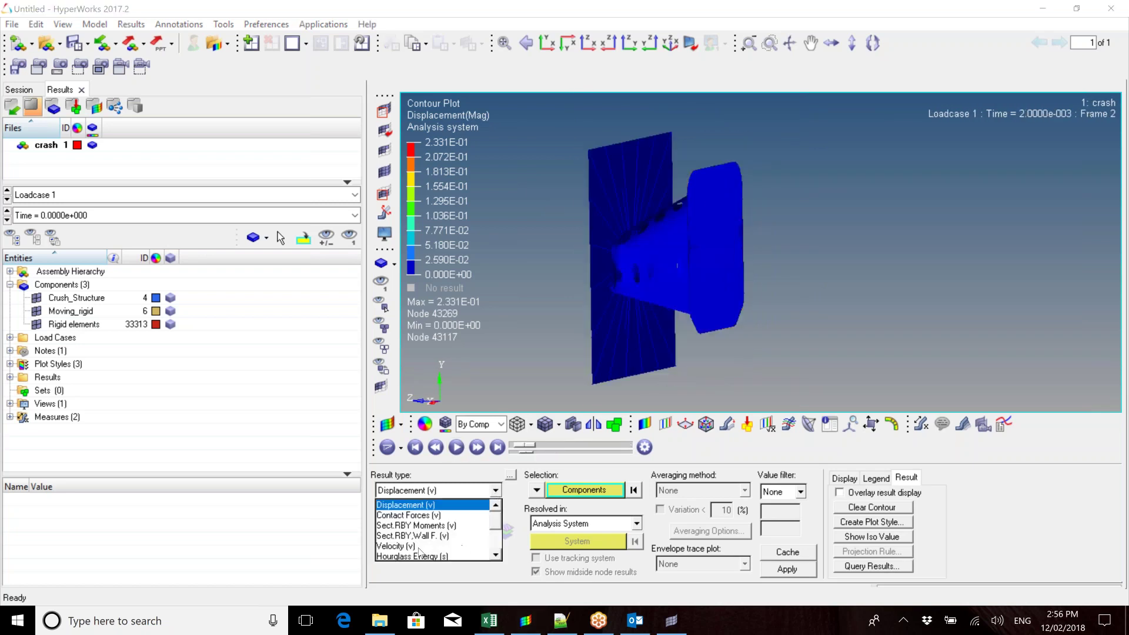
pyautogui.click(412, 547)
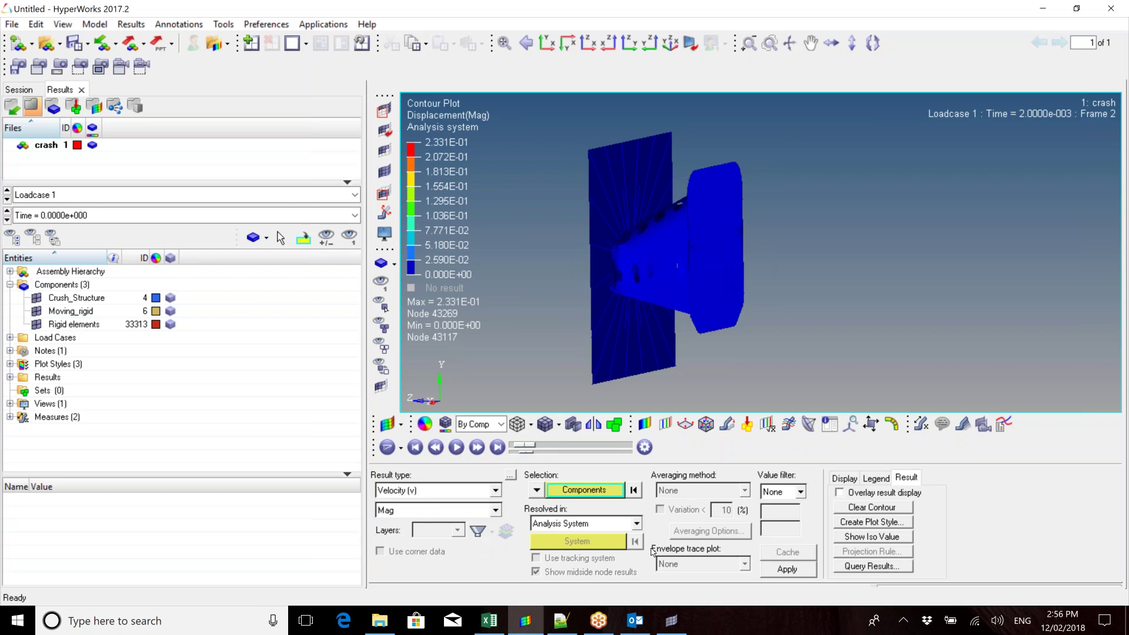
pyautogui.click(785, 569)
pyautogui.keyDown('ctrl'); pyautogui.moveTo(635, 176); pyautogui.dragTo(587, 174); pyautogui.keyUp('ctrl')
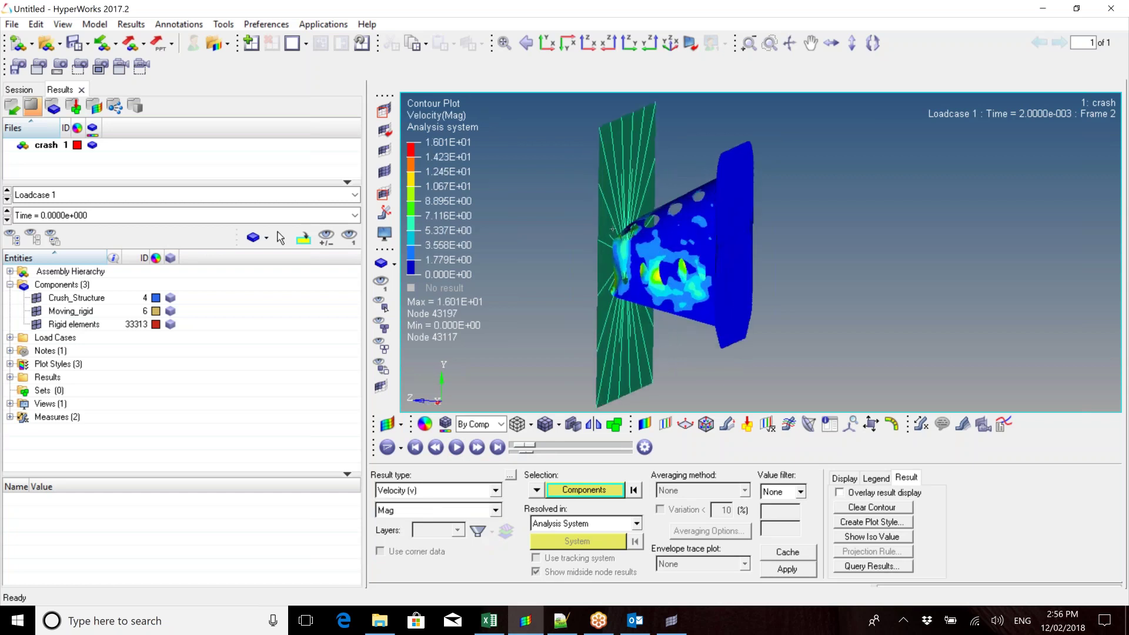
# Play the velocity contour animation from the first frame, view the model from the side and pause at frame 12
pyautogui.moveTo(526, 447); pyautogui.dragTo(515, 446)
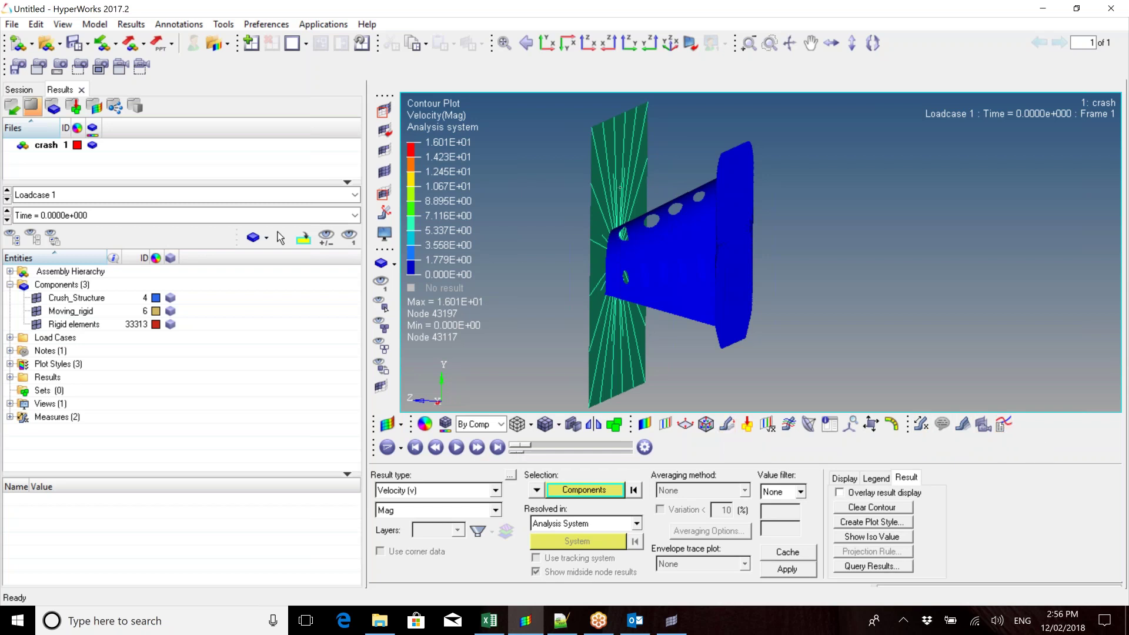
pyautogui.click(456, 446)
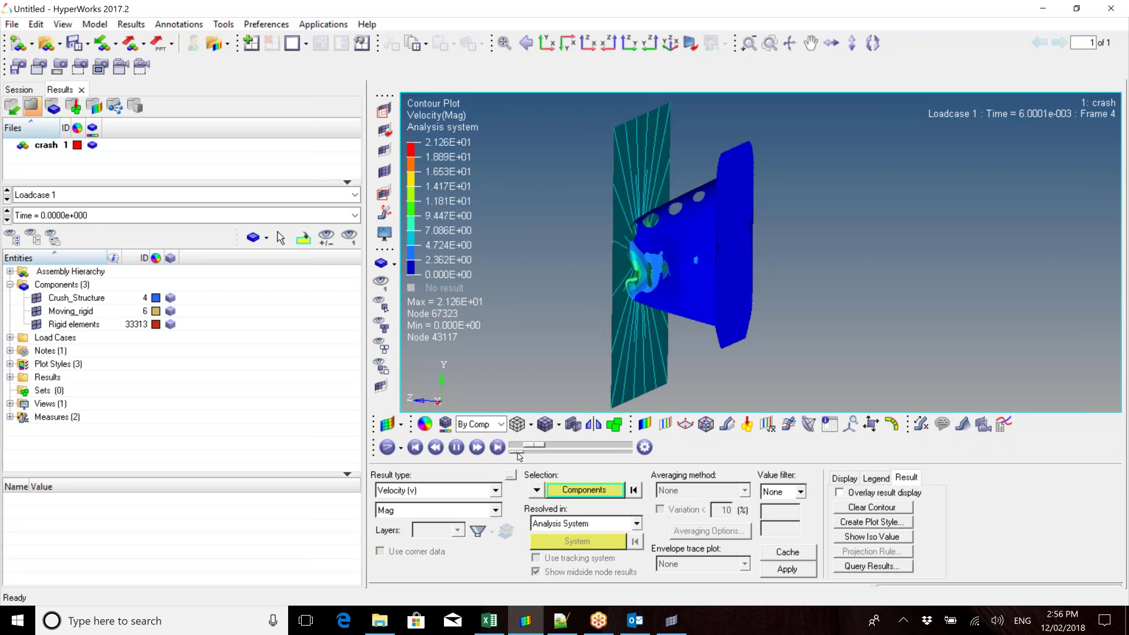
pyautogui.keyDown('ctrl'); pyautogui.moveTo(649, 208); pyautogui.dragTo(757, 229); pyautogui.keyUp('ctrl')
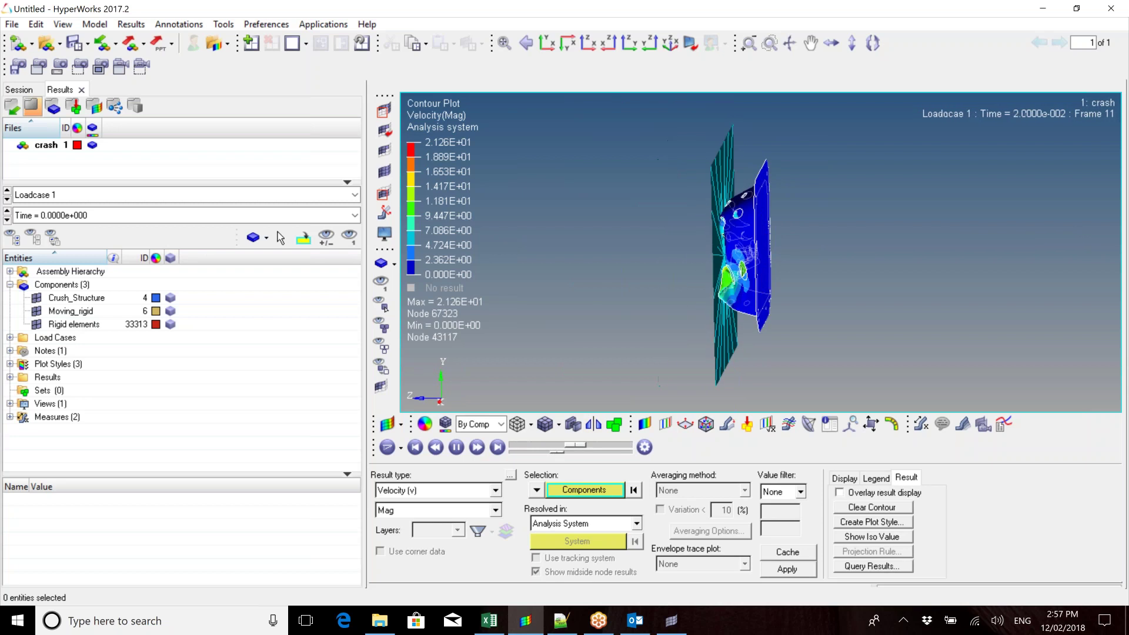
pyautogui.press('space')
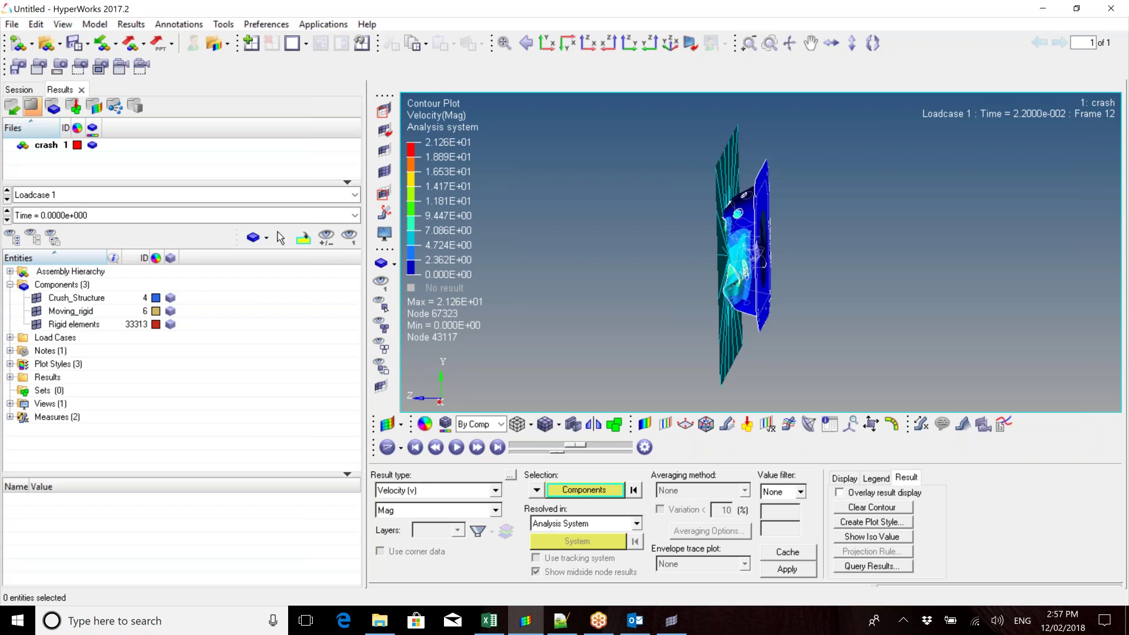
pyautogui.click(998, 430)
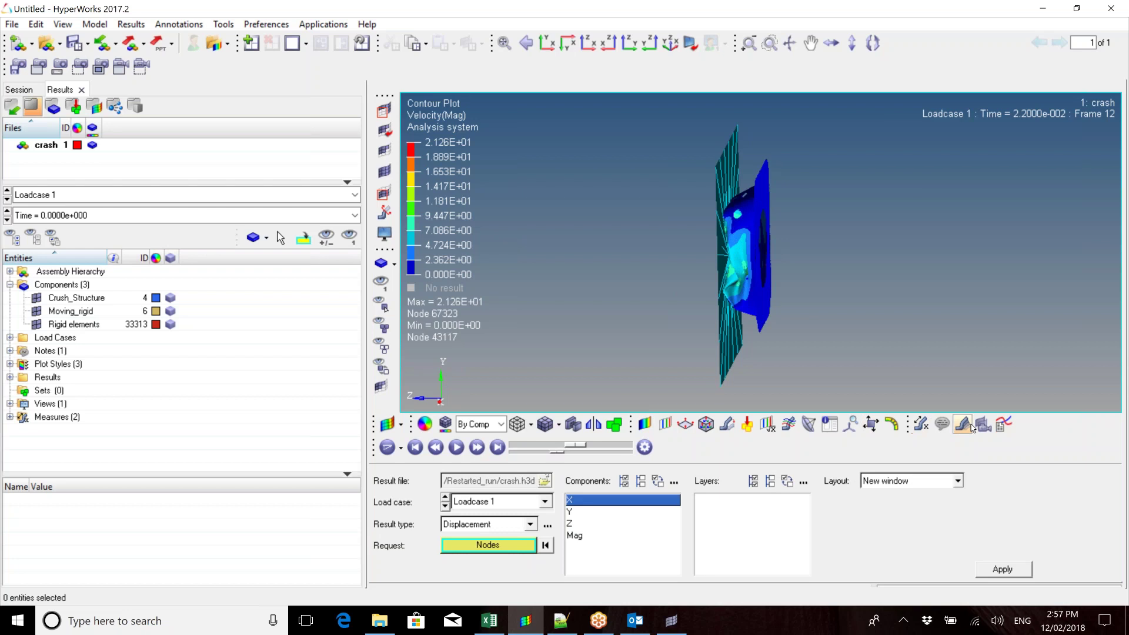
pyautogui.click(921, 425)
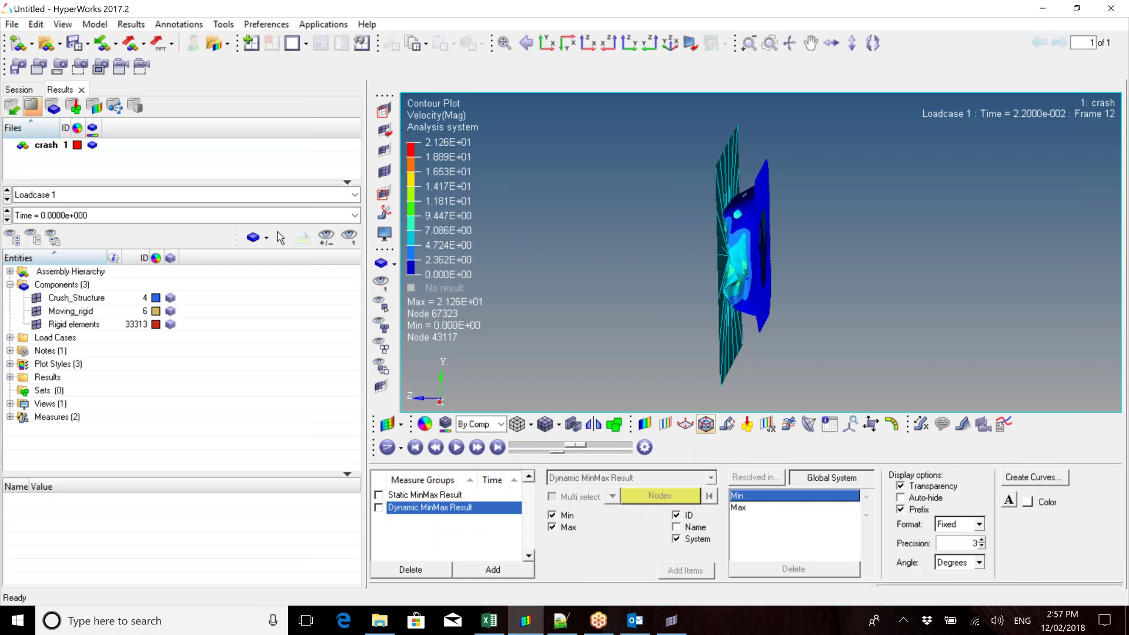
pyautogui.click(727, 425)
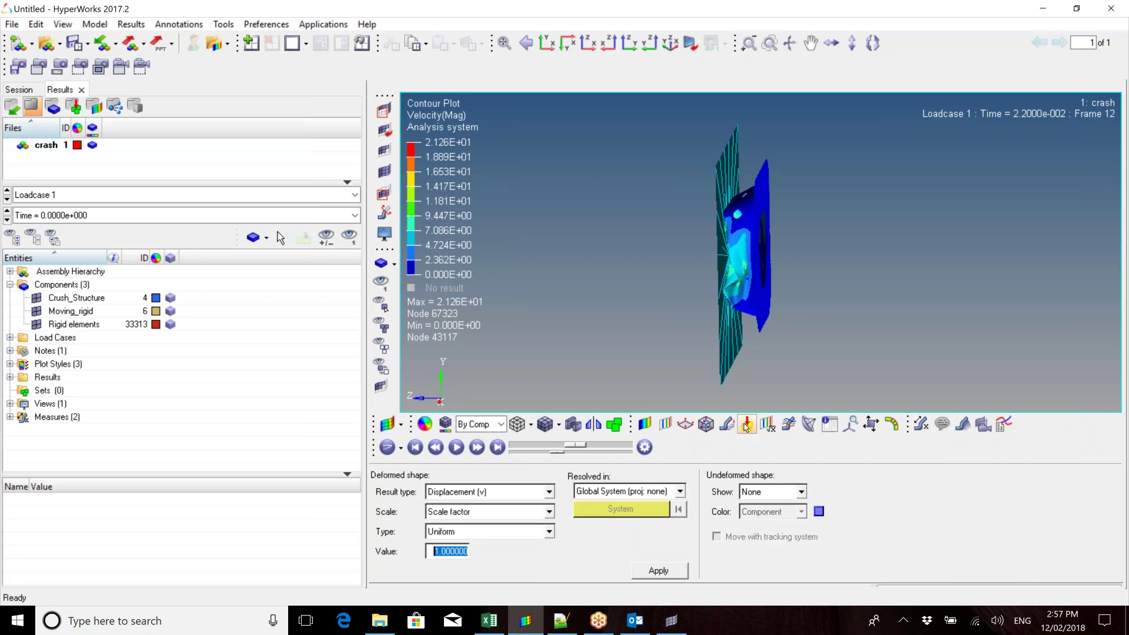
pyautogui.click(746, 424)
pyautogui.click(953, 412)
pyautogui.click(920, 423)
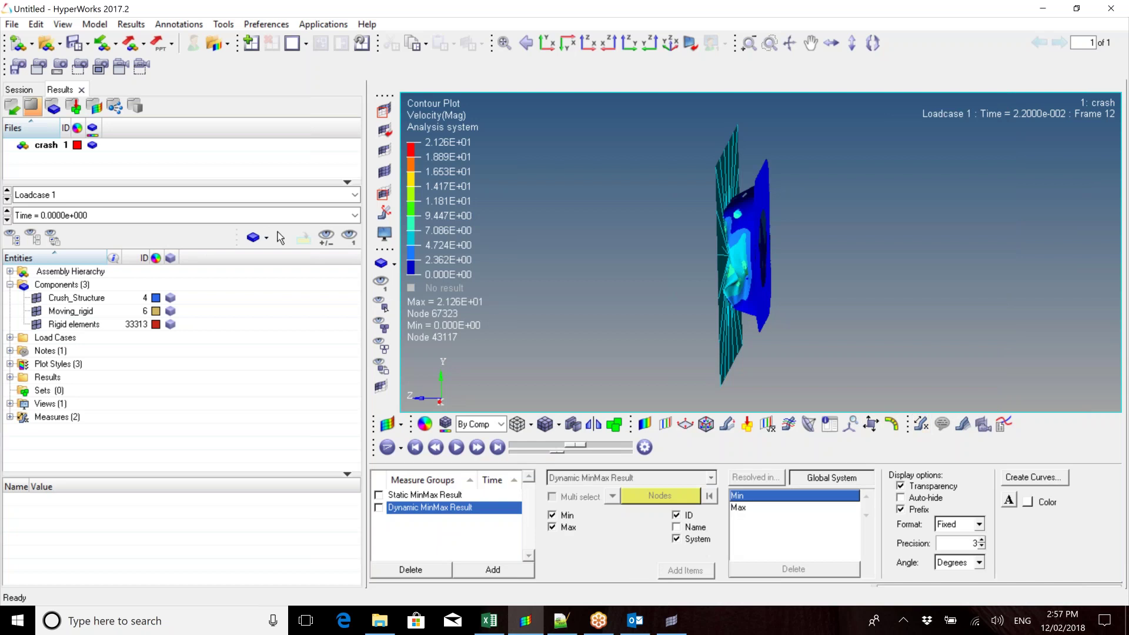
pyautogui.click(491, 623)
pyautogui.click(492, 623)
# Open the time-history file crashT01 from the Restarted_run folder in Notepad++, view its contents and close it
pyautogui.click(380, 620)
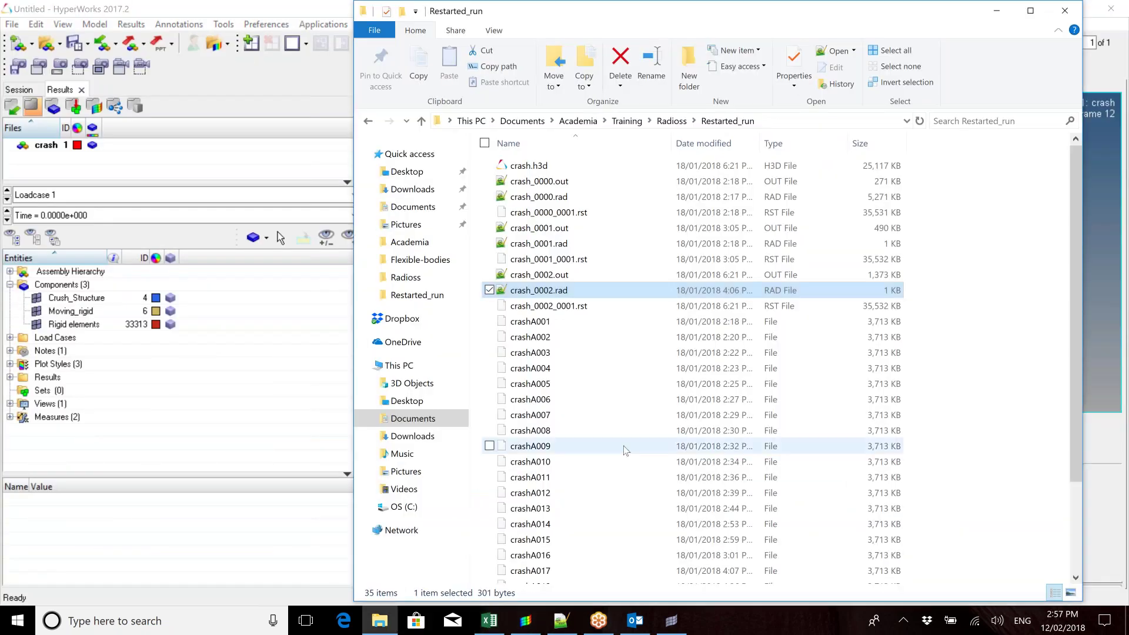
pyautogui.scroll(-3, 623, 446)
pyautogui.rightClick(564, 545)
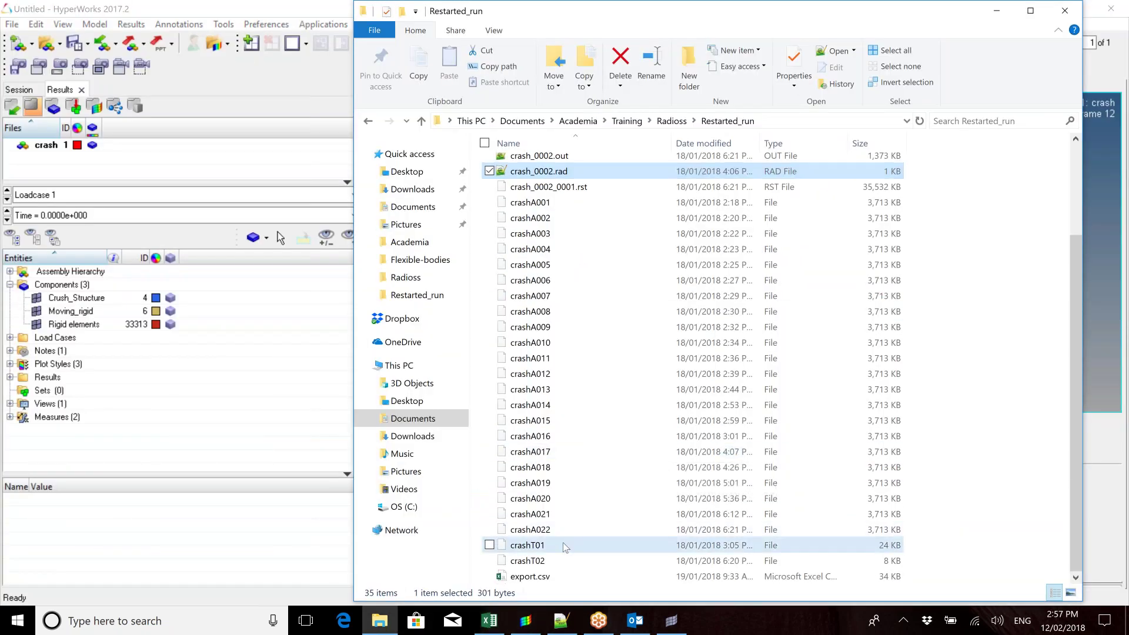
pyautogui.click(447, 275)
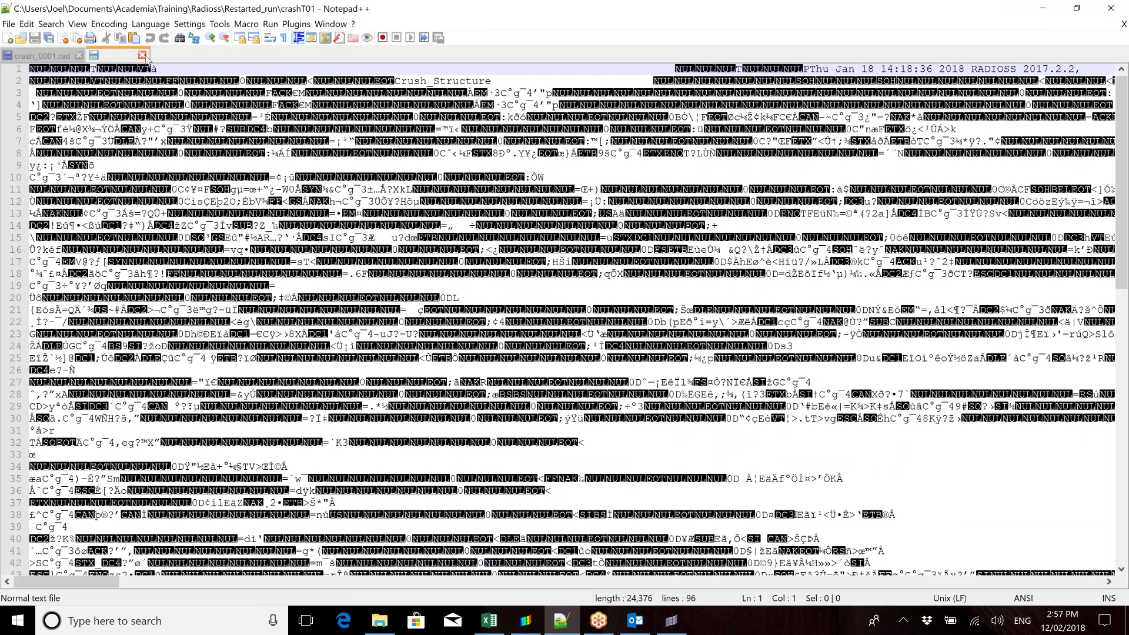
pyautogui.click(142, 55)
# Close crash_0001.rad in Notepad++ without saving and return to HyperView
pyautogui.click(79, 55)
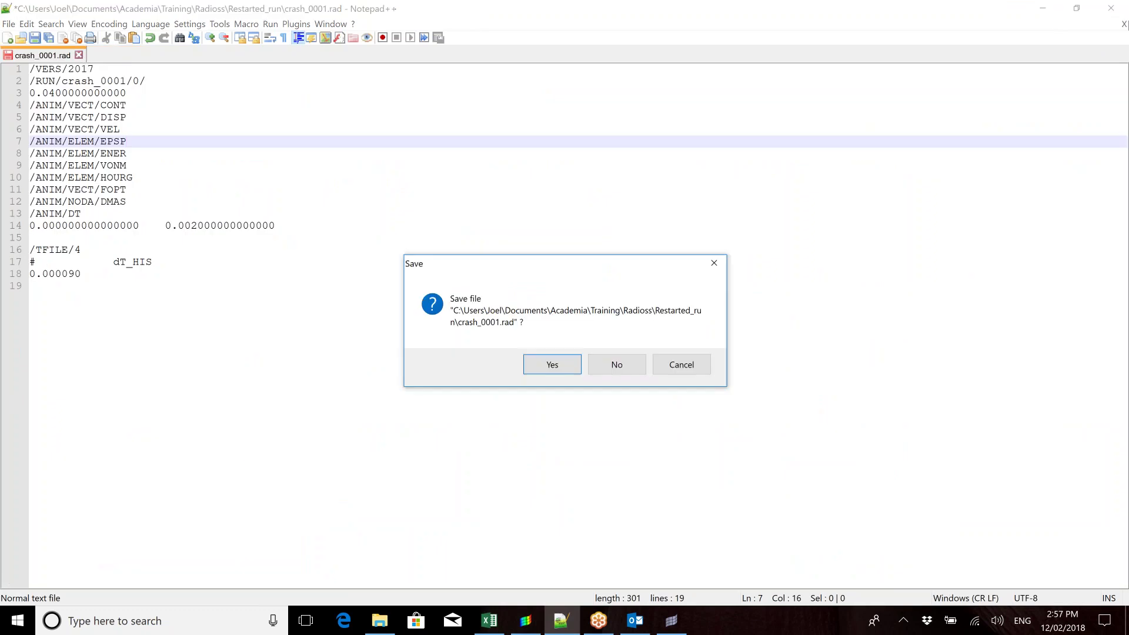
pyautogui.click(612, 367)
pyautogui.click(671, 622)
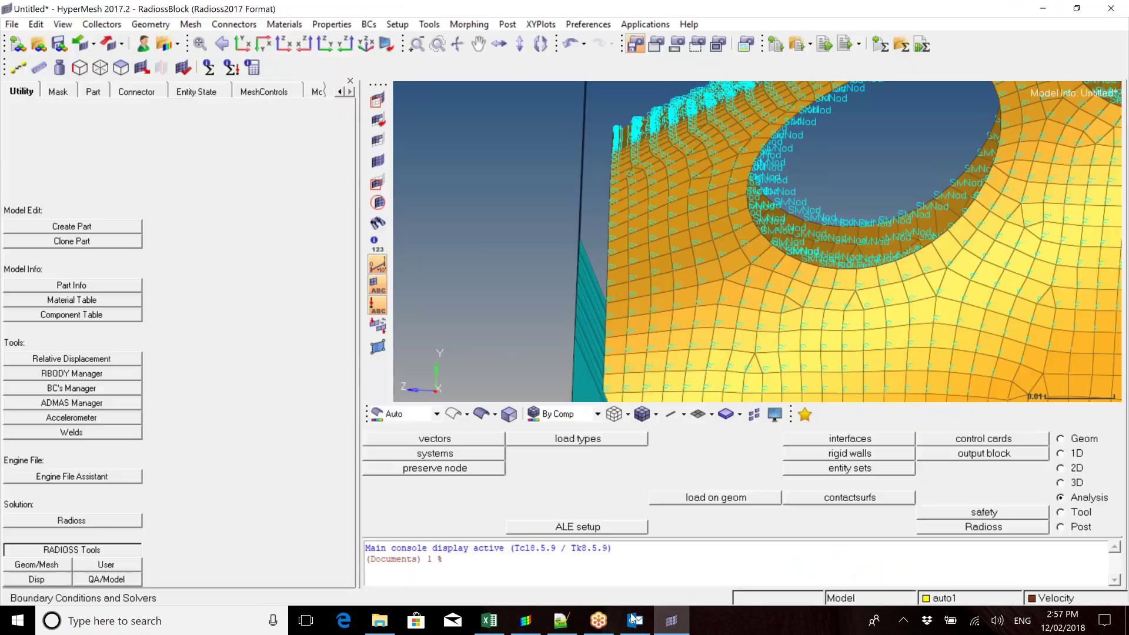
pyautogui.click(525, 620)
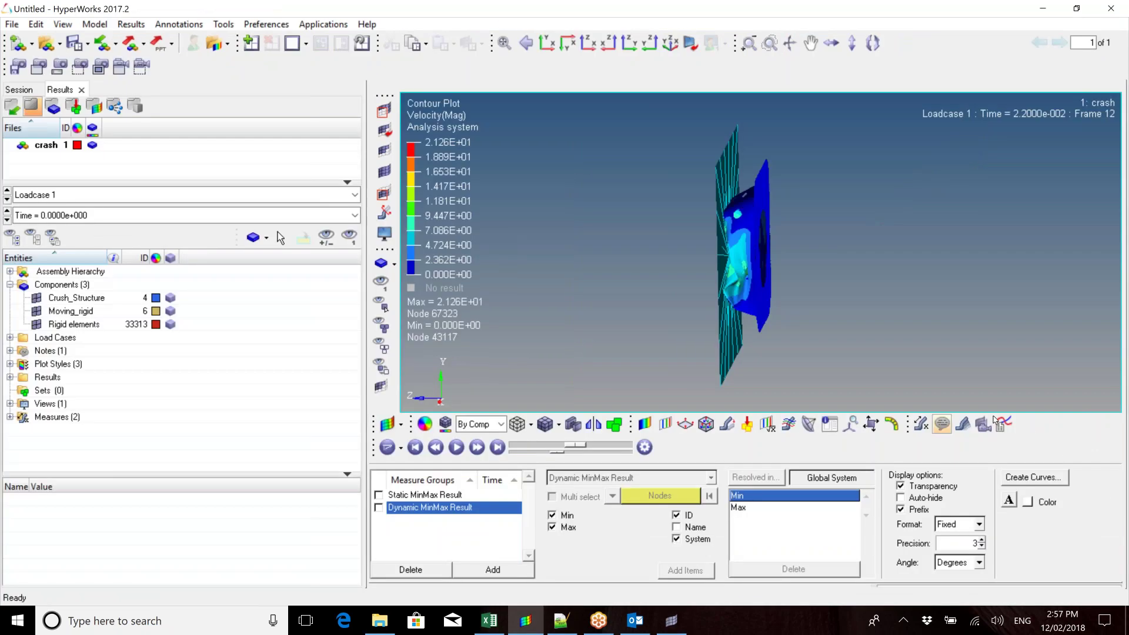
# Build a plot of the Z component of Velocity for a node on the moving rigid plate's edge, in a new window
pyautogui.click(1003, 424)
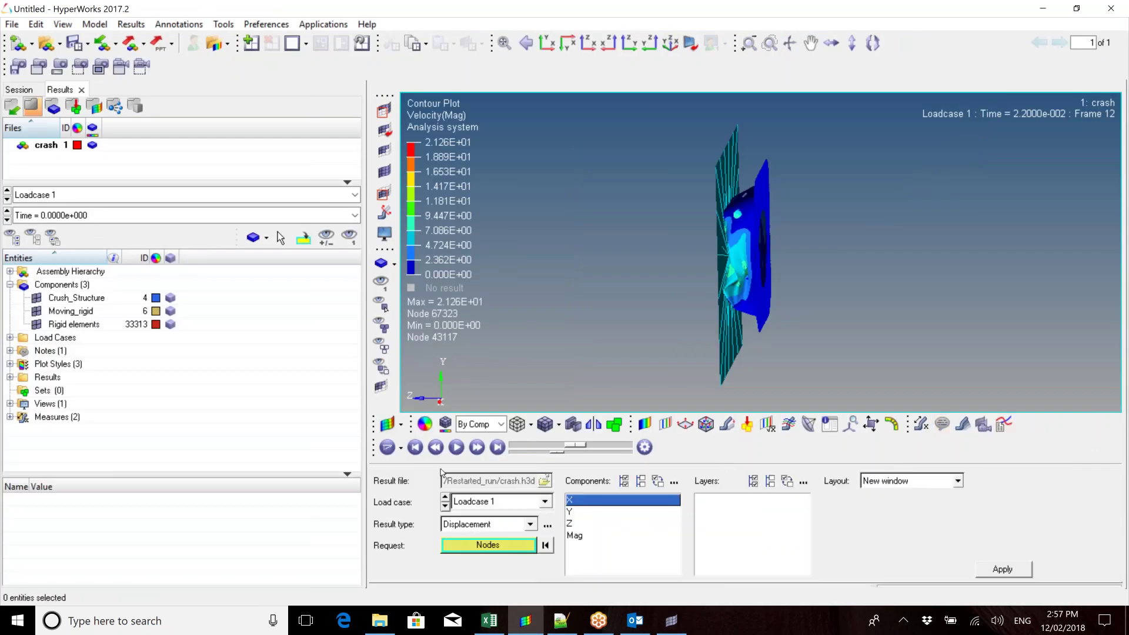
pyautogui.click(544, 502)
pyautogui.click(538, 516)
pyautogui.click(534, 525)
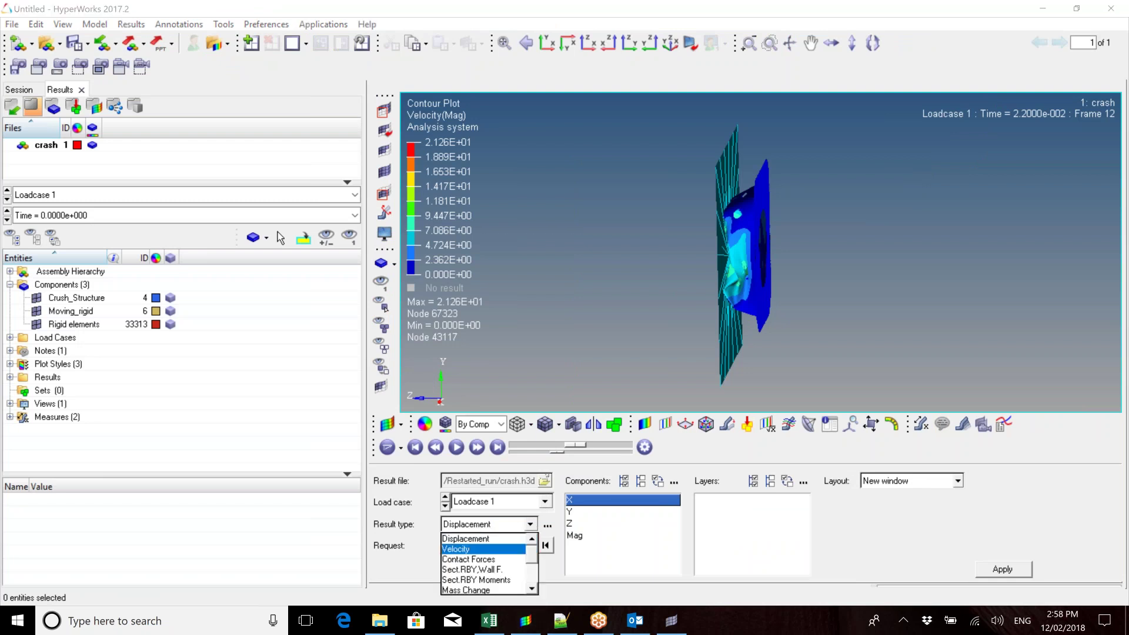
pyautogui.click(484, 550)
pyautogui.scroll(8, 716, 256)
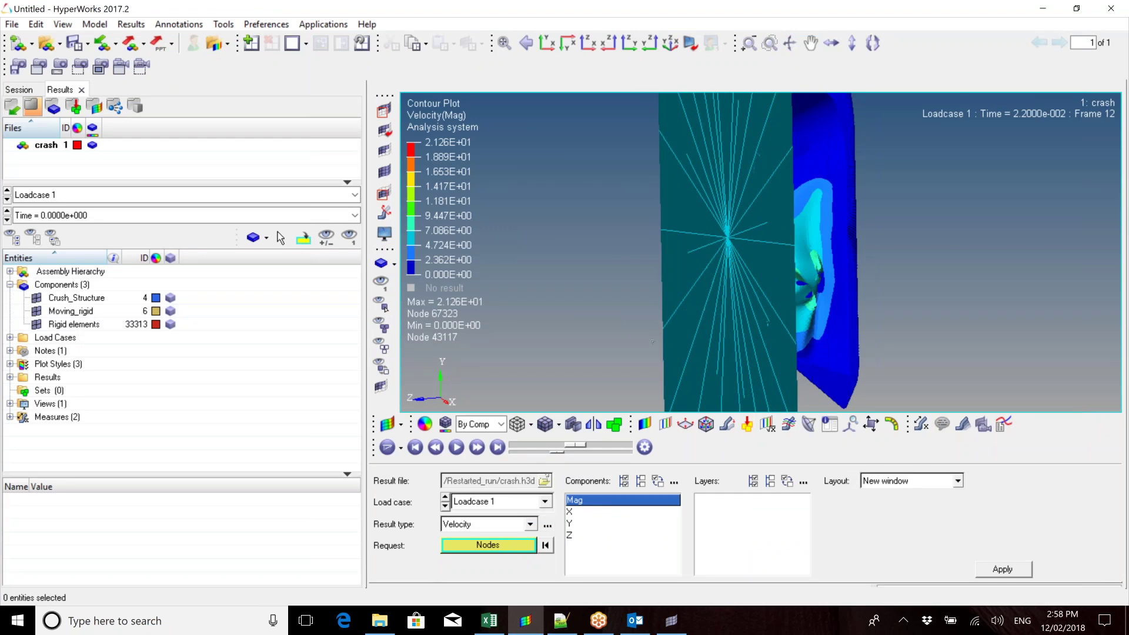
pyautogui.click(665, 327)
pyautogui.click(570, 535)
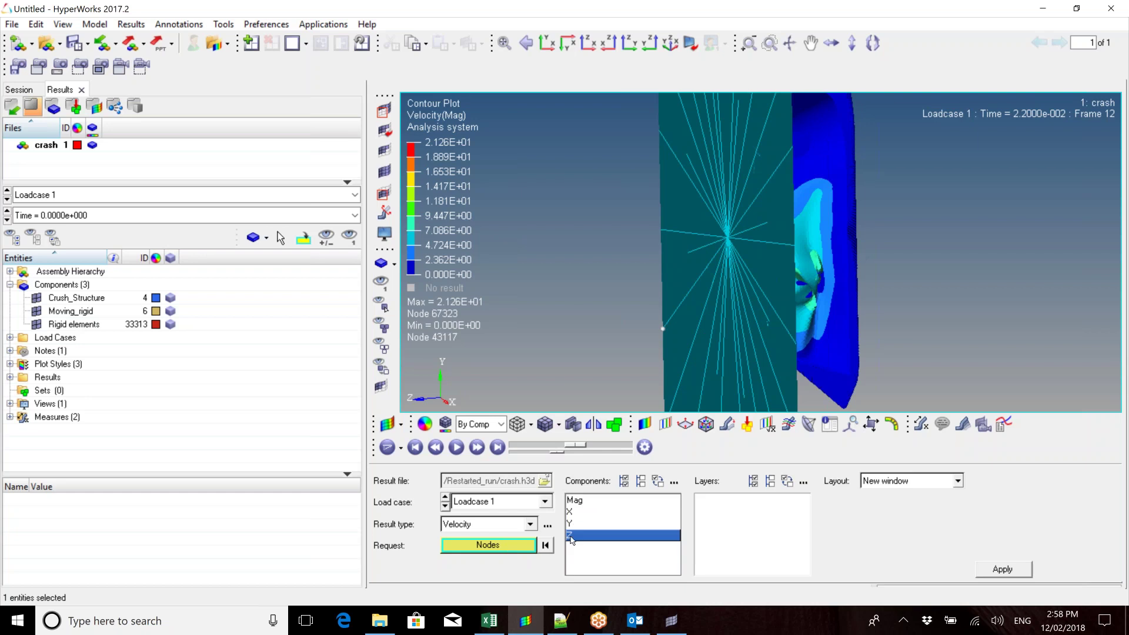
pyautogui.click(1002, 571)
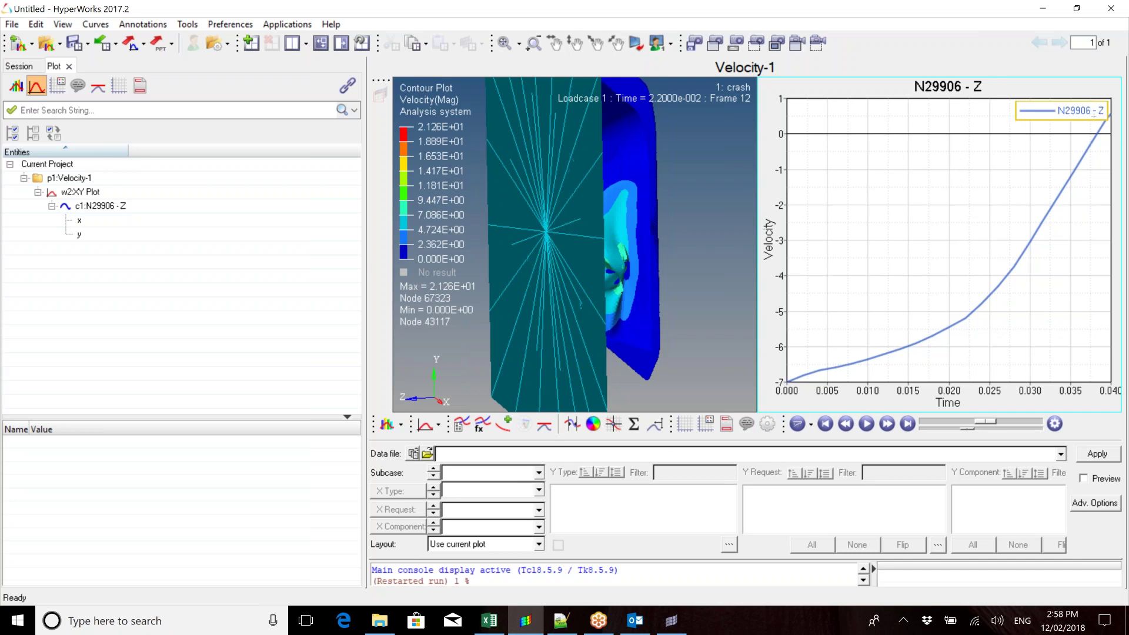
# Return the animation to the first frame and activate the model window with the whole crash model in view
pyautogui.moveTo(986, 422); pyautogui.dragTo(920, 424)
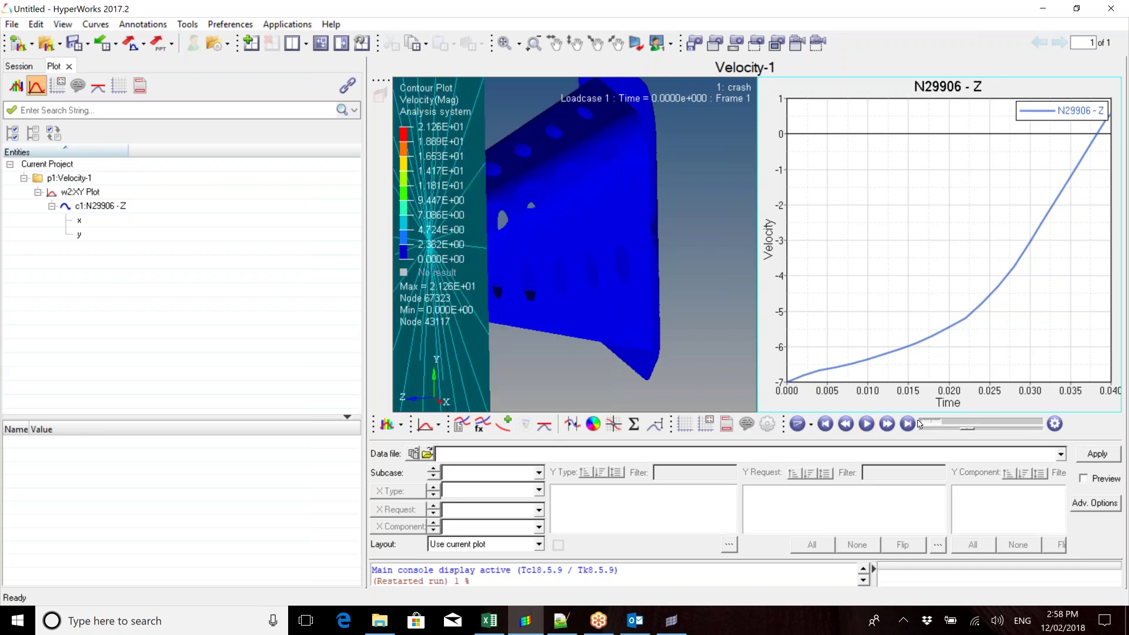
pyautogui.click(720, 326)
pyautogui.scroll(-4, 723, 327)
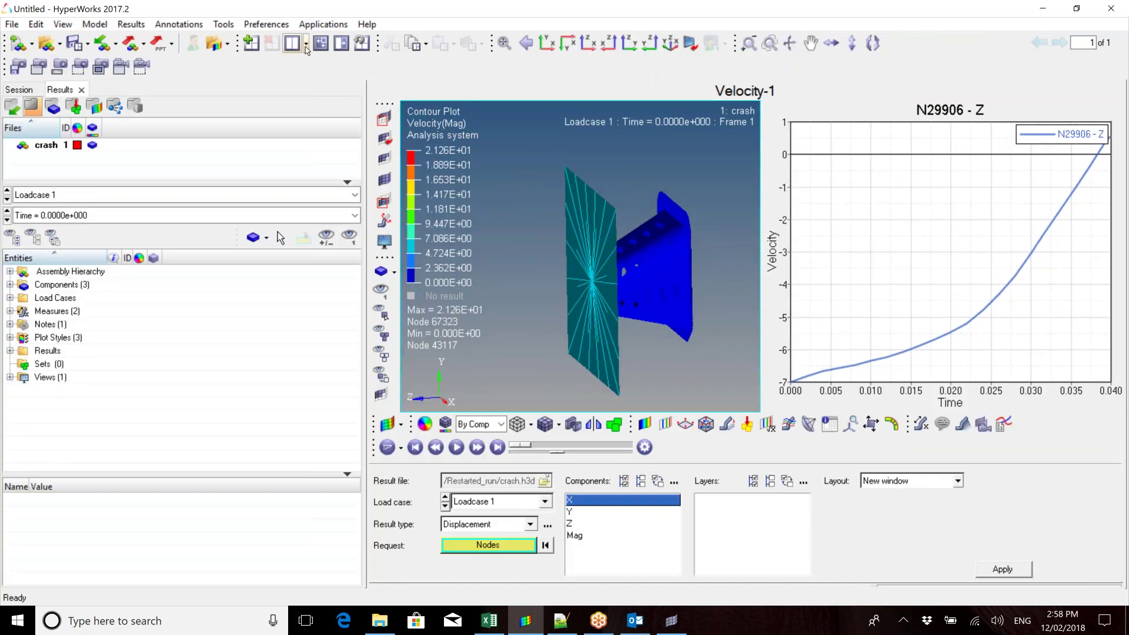
# Try the single-window and two-window page layouts, finishing on the single-window layout with the velocity contour model
pyautogui.click(306, 50)
pyautogui.click(309, 67)
pyautogui.click(306, 44)
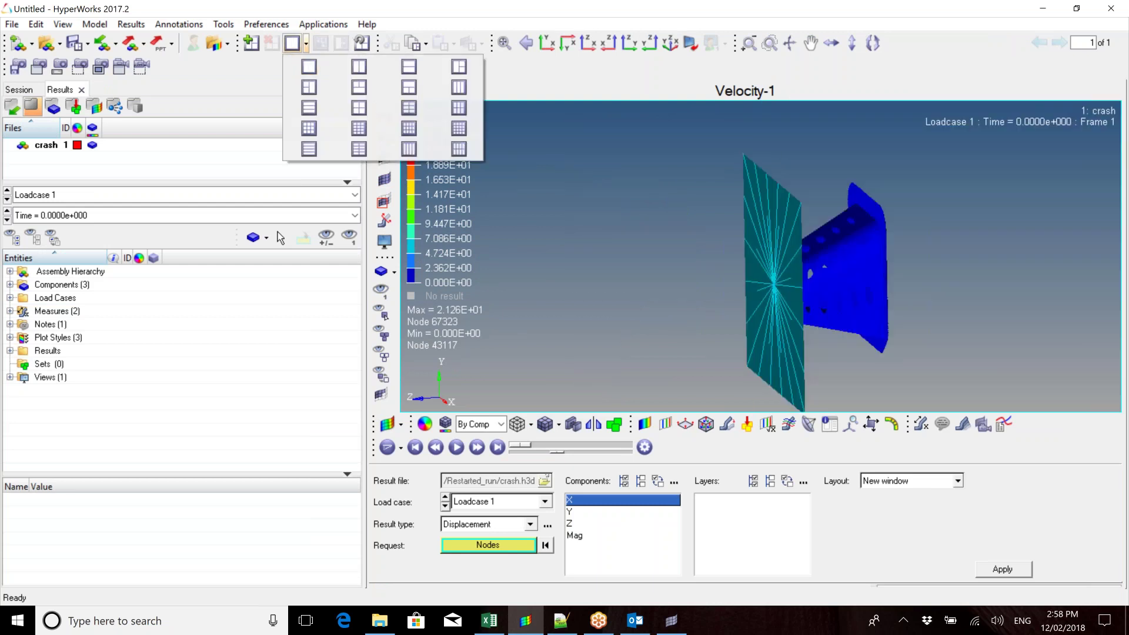
pyautogui.click(359, 67)
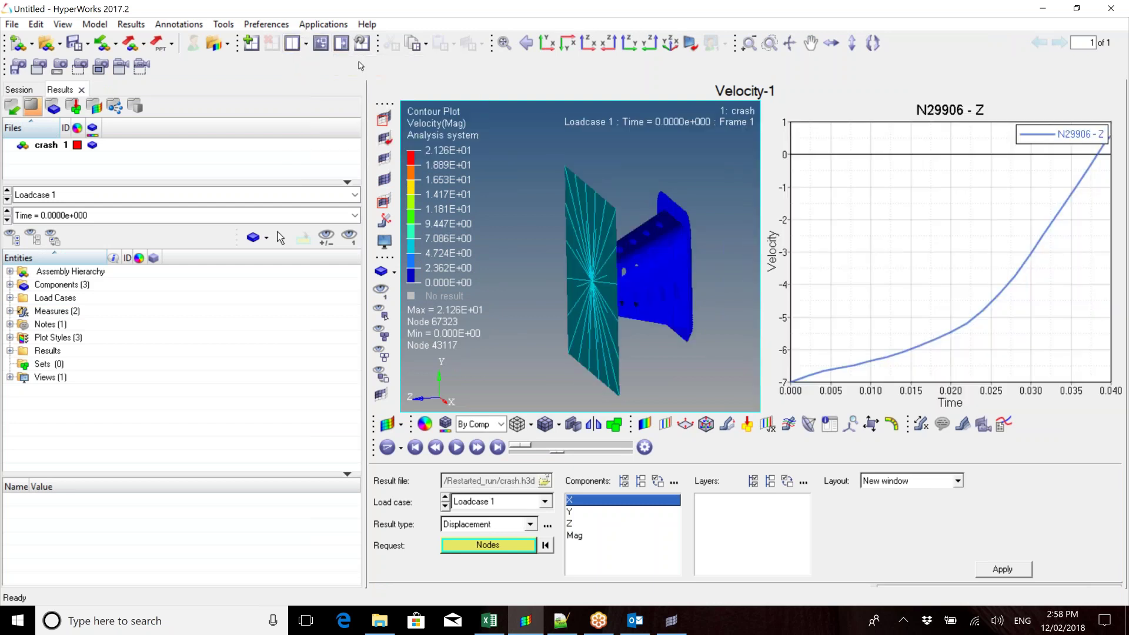
pyautogui.click(307, 45)
pyautogui.click(308, 66)
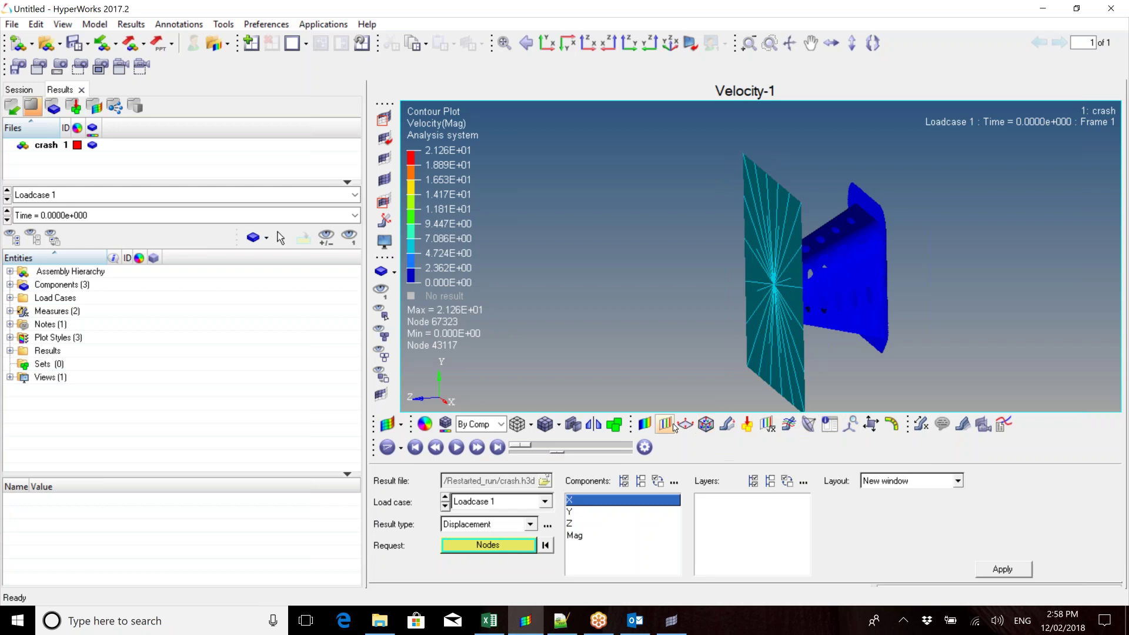
# View the deformed shape settings and return to the Build Plots settings
pyautogui.click(727, 424)
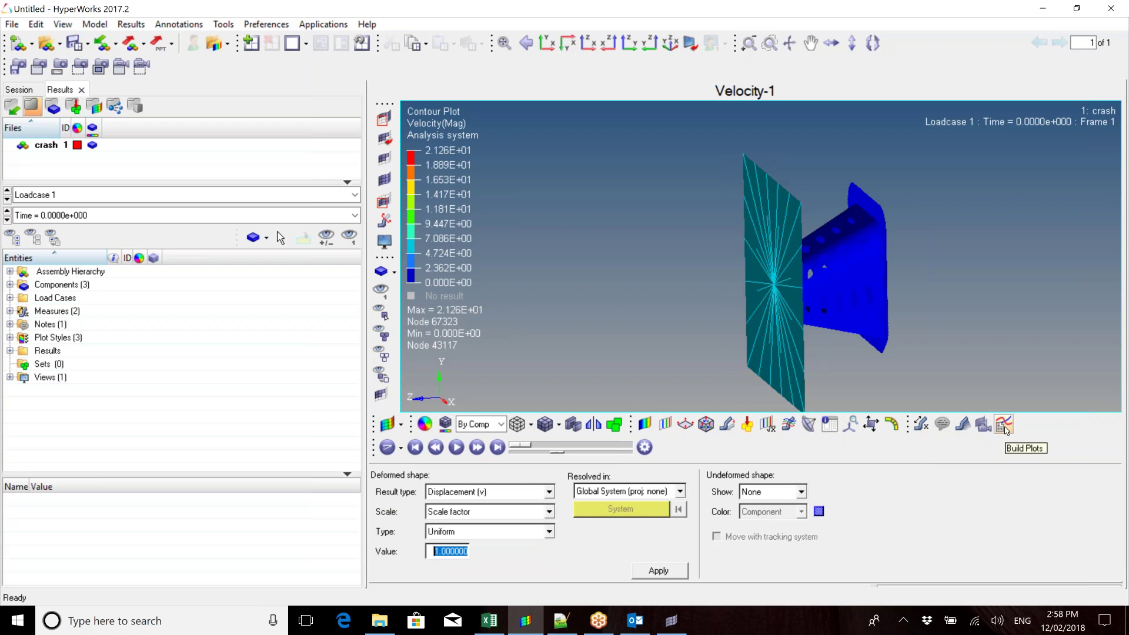
pyautogui.click(1003, 425)
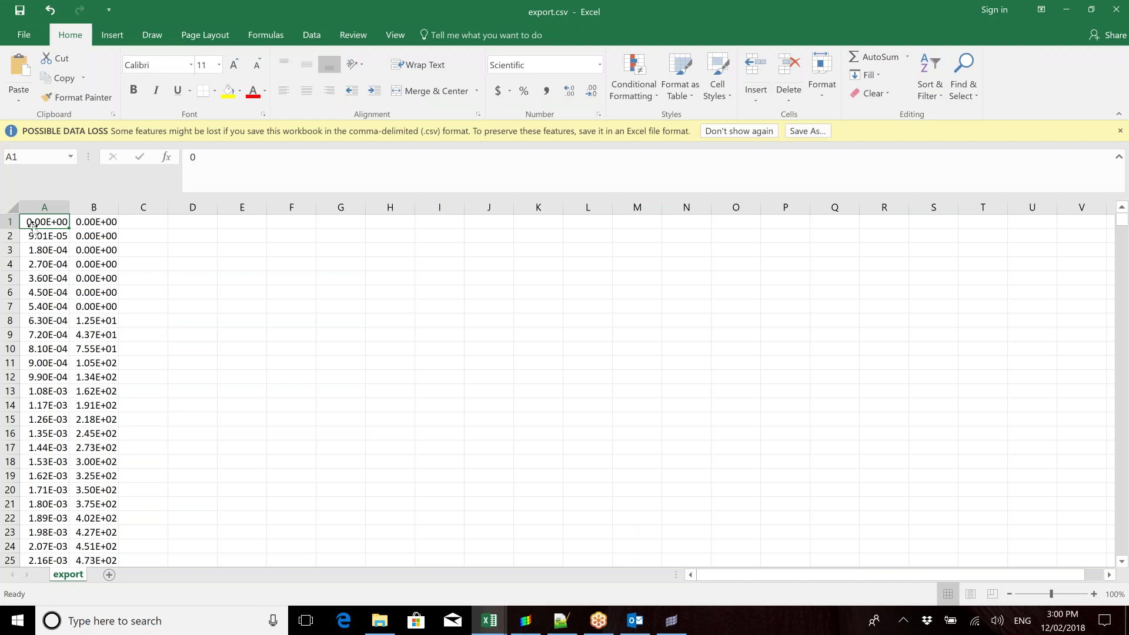
# In Excel's export.csv, review the first column's values in A1:A25, finishing on cell E4
pyautogui.moveTo(32, 226); pyautogui.dragTo(78, 557)
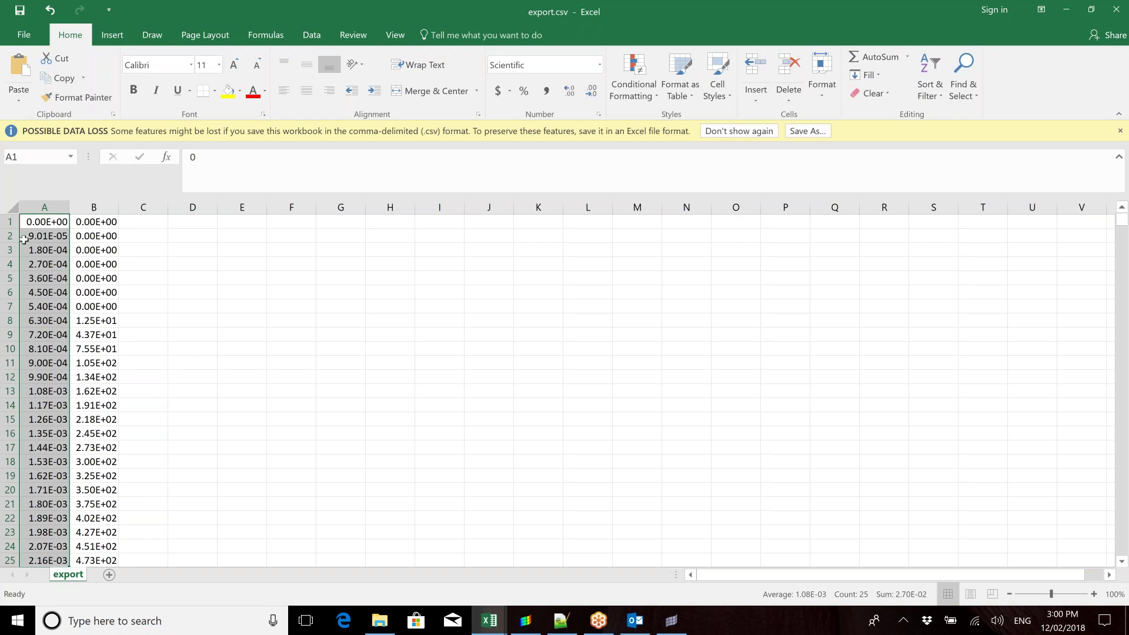
pyautogui.press('Right')
pyautogui.press('Right')
pyautogui.press('Right')
pyautogui.press('Right')
pyautogui.press('Down')
pyautogui.press('Down')
pyautogui.press('Down')
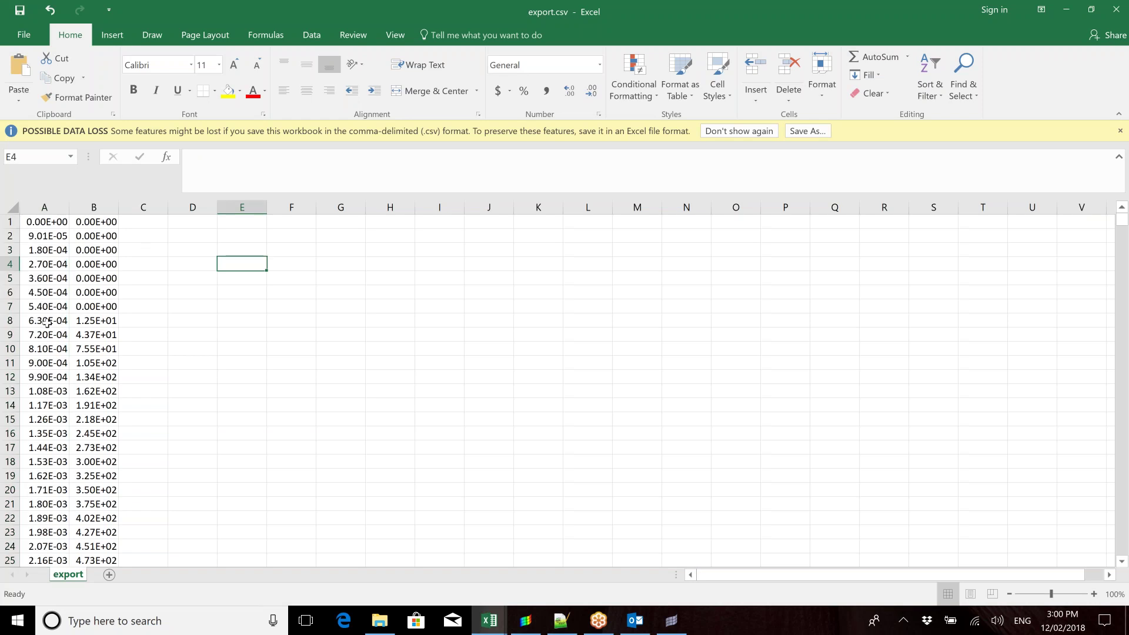
# Highlight the first row of the second data block, cells A447:B447, in yellow
pyautogui.scroll(-1, 62, 321)
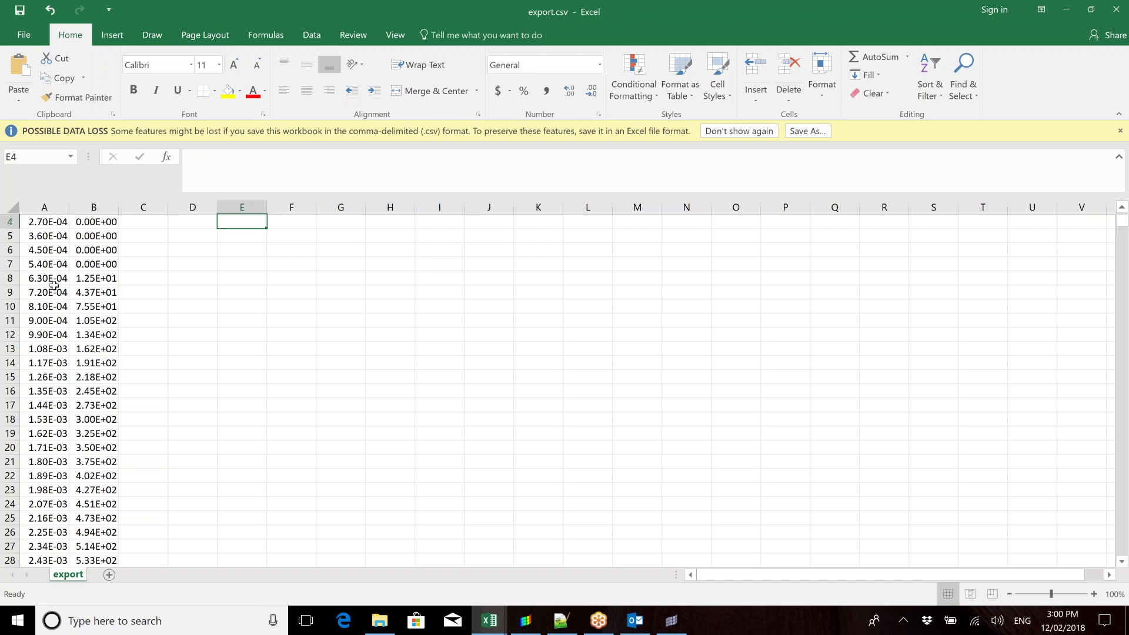
pyautogui.scroll(-2, 42, 287)
pyautogui.scroll(-20, 41, 286)
pyautogui.scroll(-7, 42, 288)
pyautogui.scroll(-20, 36, 383)
pyautogui.scroll(-20, 37, 382)
pyautogui.scroll(-12, 36, 383)
pyautogui.scroll(-18, 43, 506)
pyautogui.scroll(-20, 43, 510)
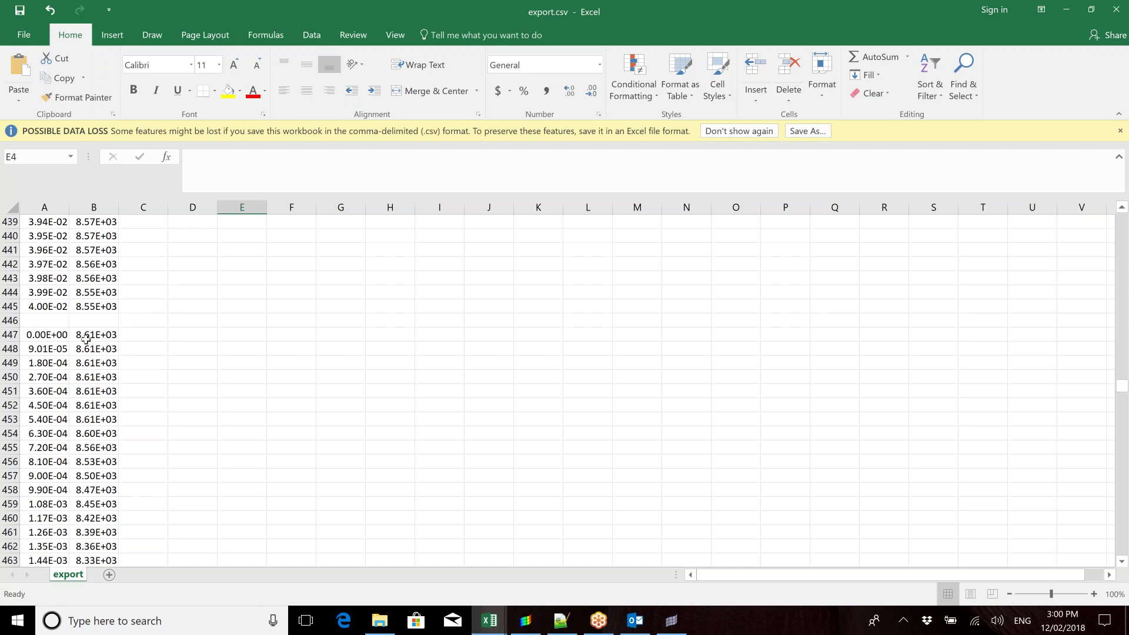
pyautogui.moveTo(32, 335); pyautogui.dragTo(90, 334)
pyautogui.click(228, 90)
pyautogui.click(193, 376)
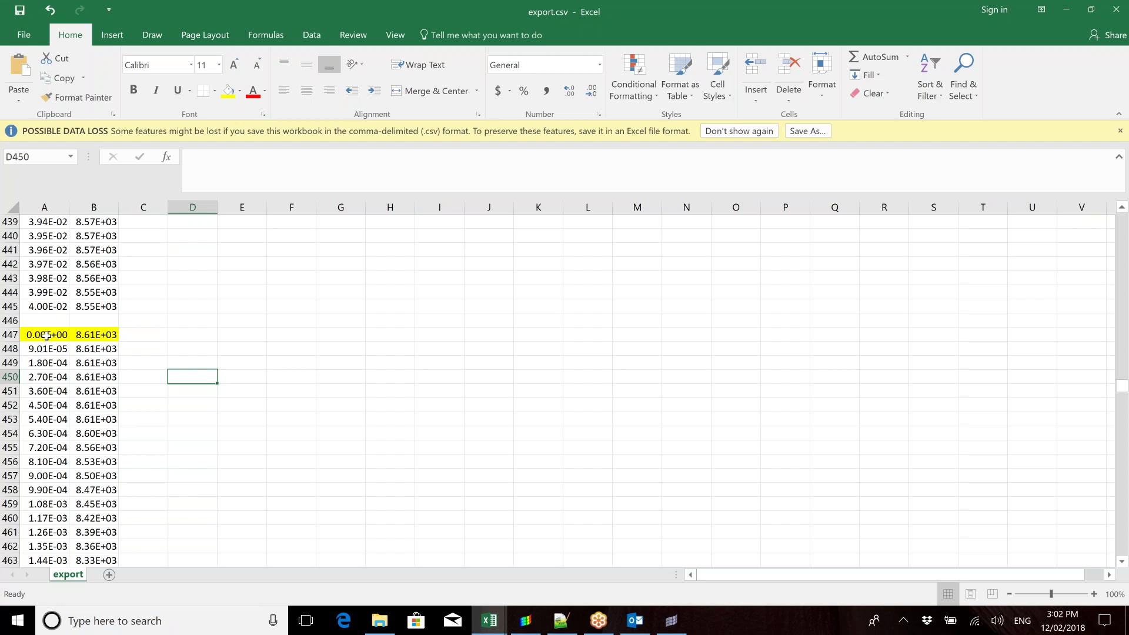
# Examine the second data block below the highlighted row and the end of the first block, and return to HyperWorks
pyautogui.scroll(-20, 47, 336)
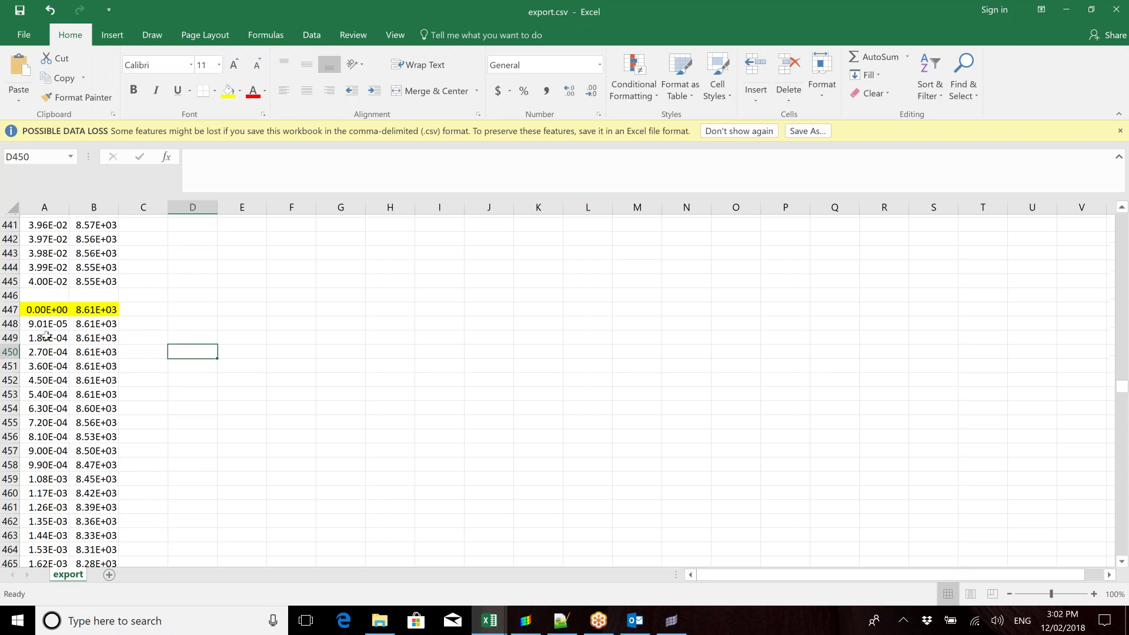
pyautogui.scroll(-15, 864, 471)
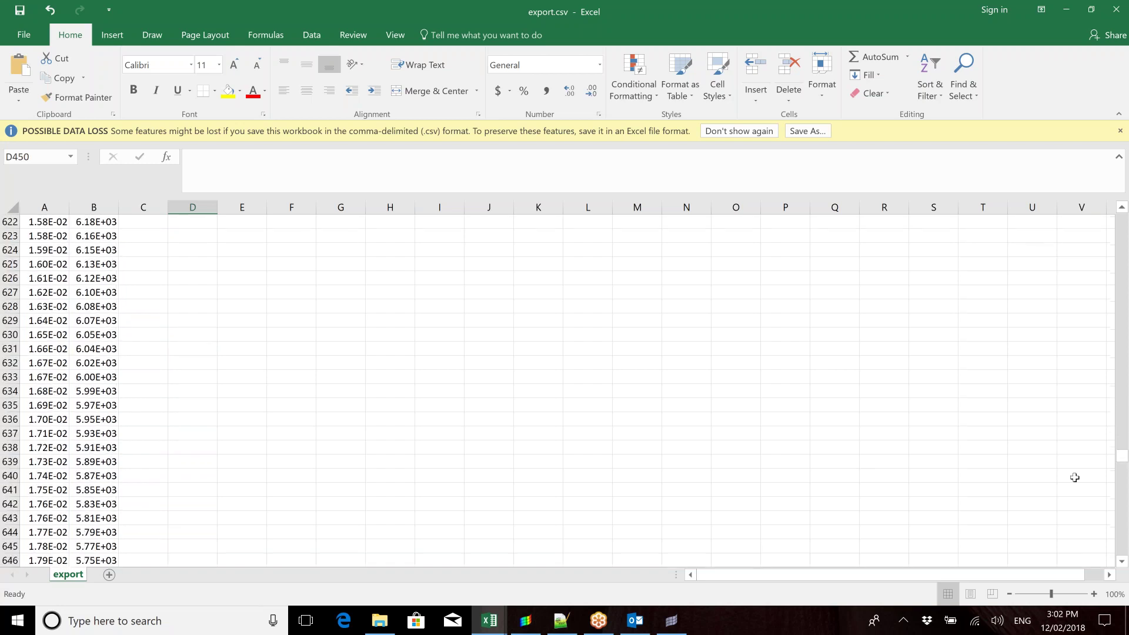
pyautogui.moveTo(1122, 459); pyautogui.dragTo(1124, 419)
pyautogui.scroll(20, 246, 427)
pyautogui.scroll(7, 113, 378)
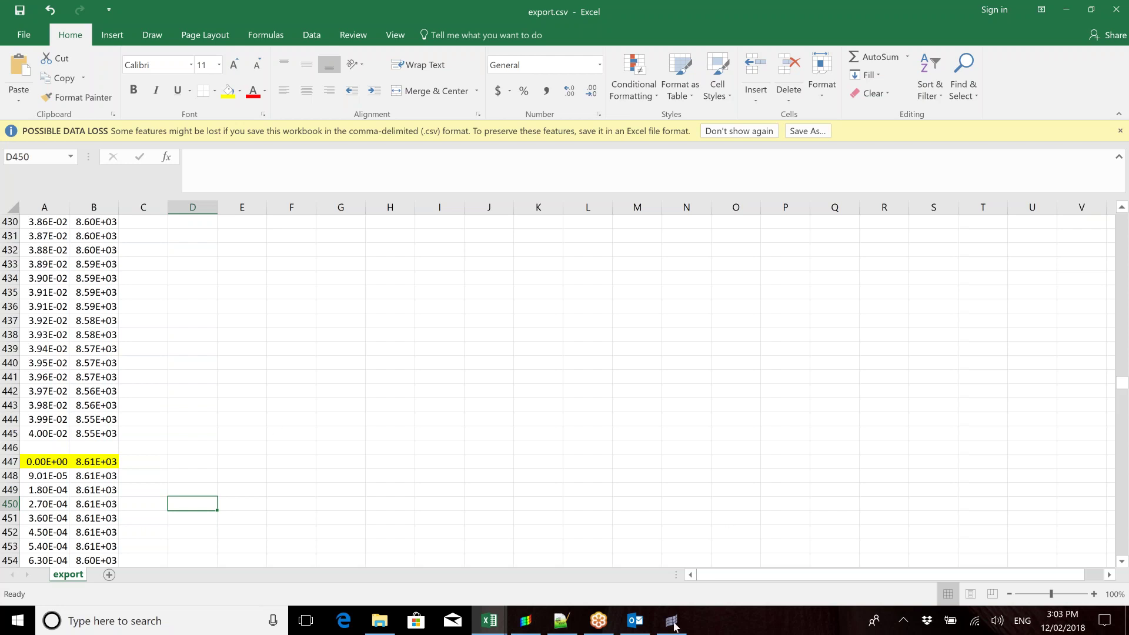
pyautogui.click(527, 626)
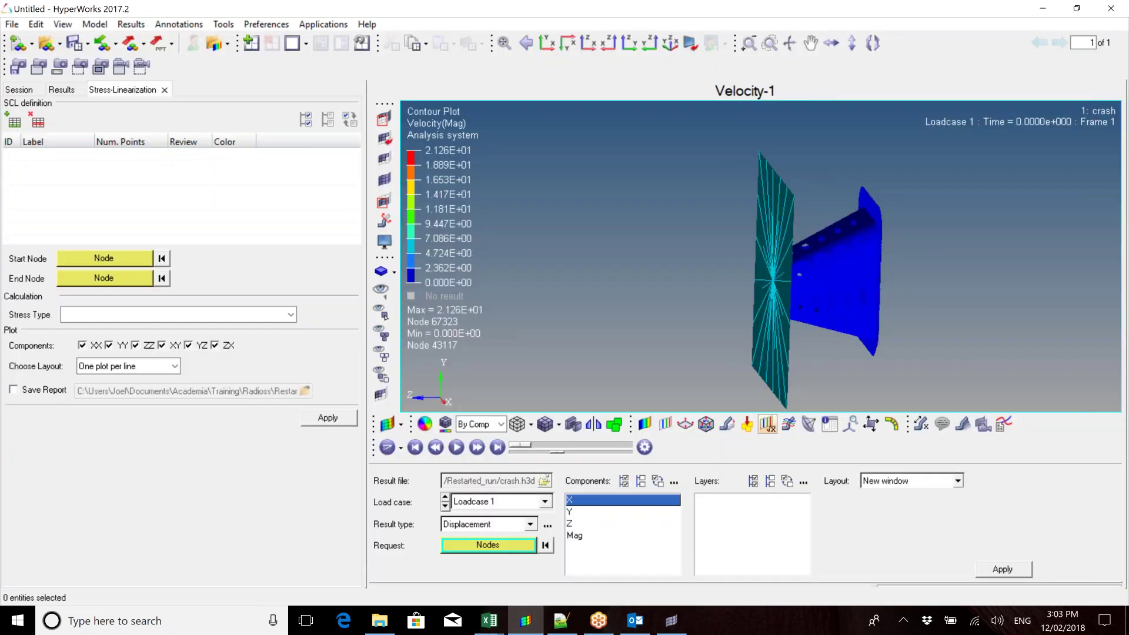